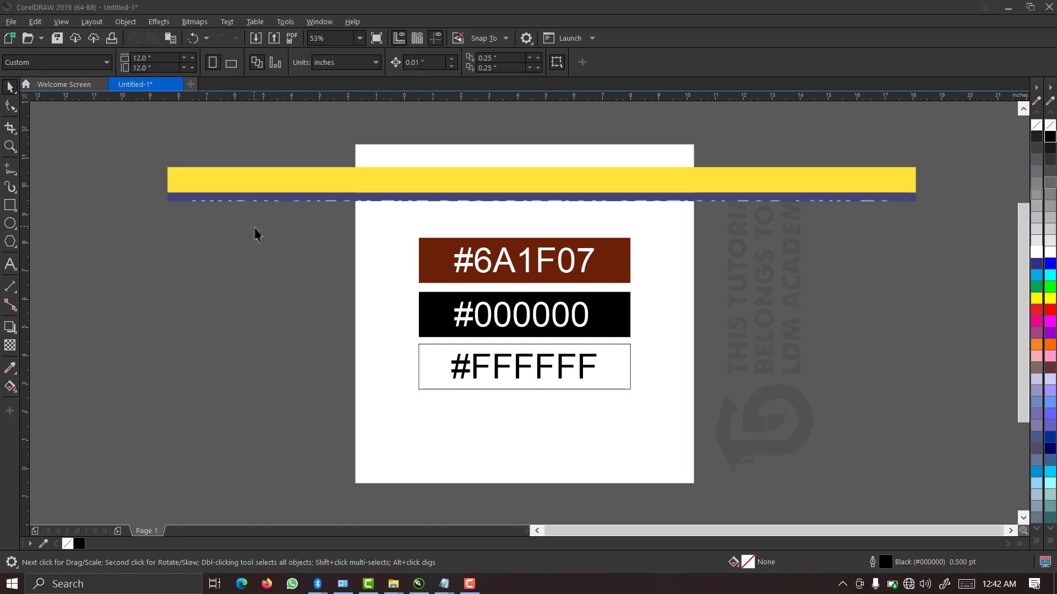
- Create a rectangle that frames the full 12 by 12 inch page
left_click(164, 59)
left_click_drag(164, 60, 132, 63)
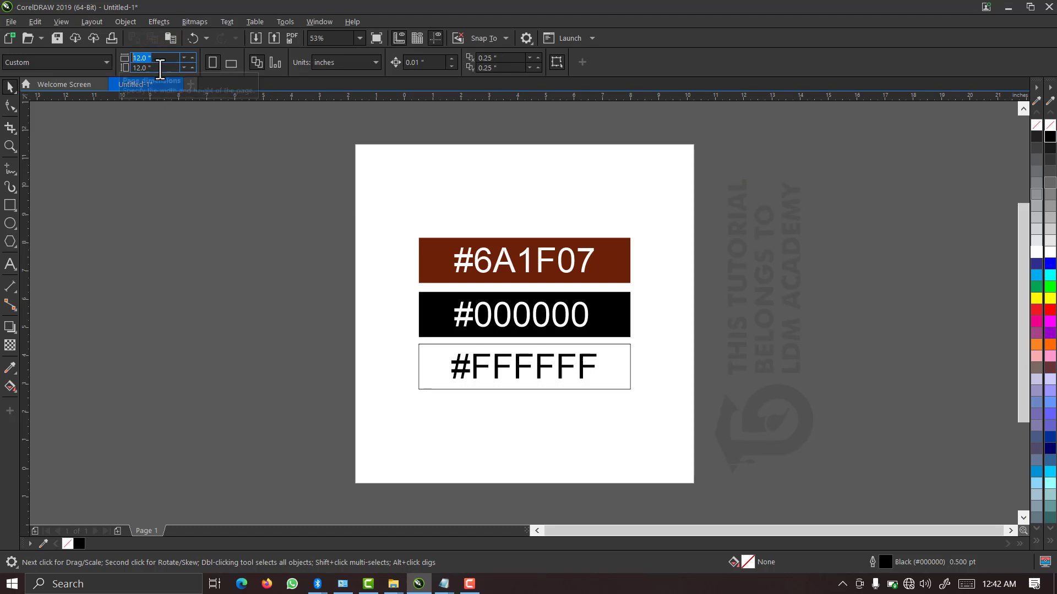
left_click(170, 162)
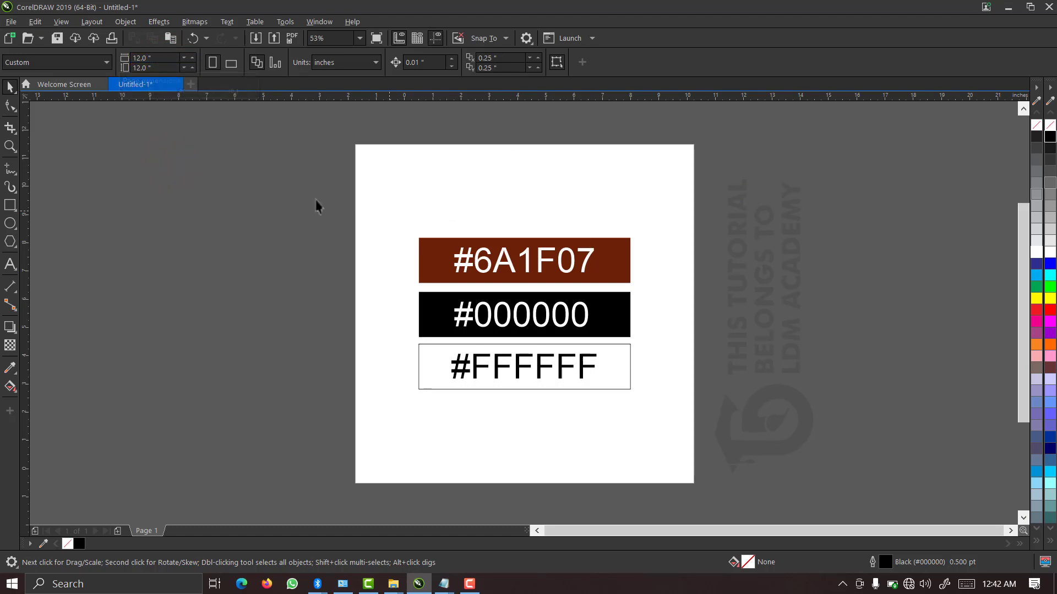
double_click(10, 205)
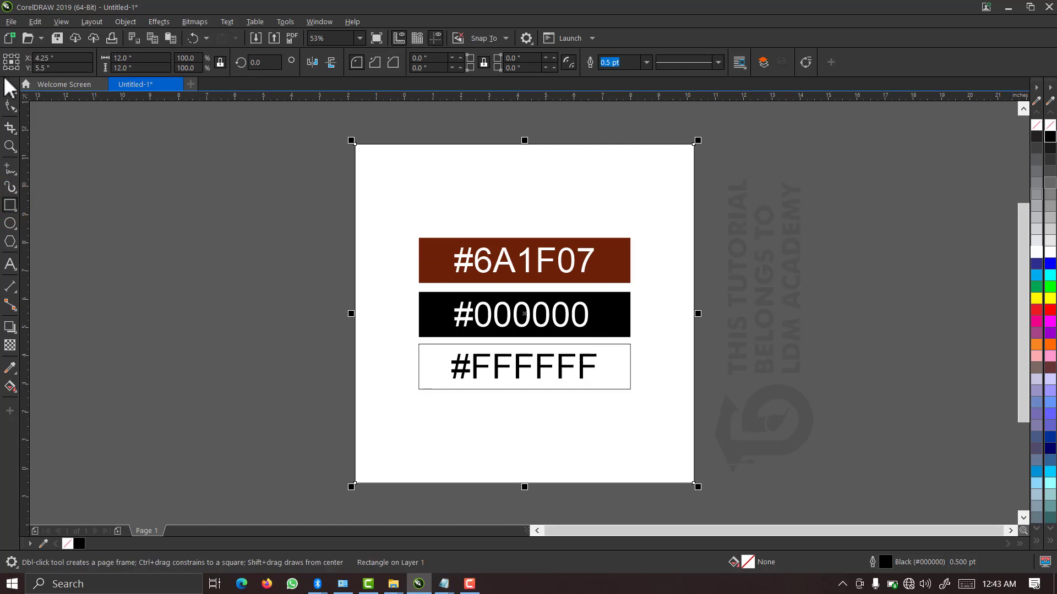
left_click(10, 88)
left_click(241, 234)
- Move the three colour swatches and their hex labels off the page into the empty area on its left side
left_click_drag(290, 192, 794, 465)
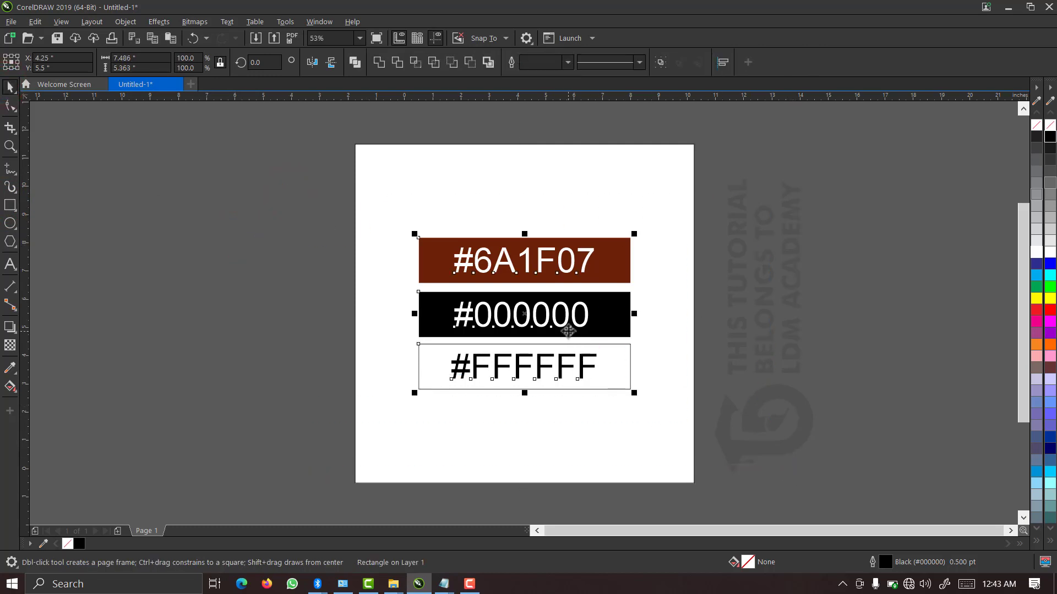
left_click_drag(568, 331, 253, 326)
left_click(289, 274)
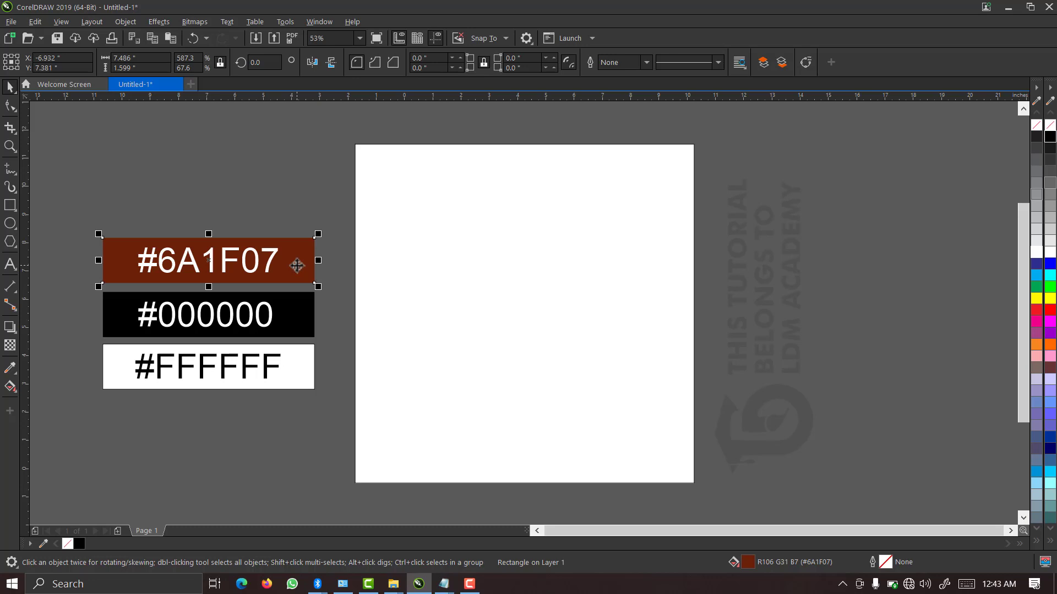
- Draw a rectangle about 8.1 by 1.46 inches above the swatches and fill it with black
left_click(11, 205)
left_click_drag(88, 166, 319, 210)
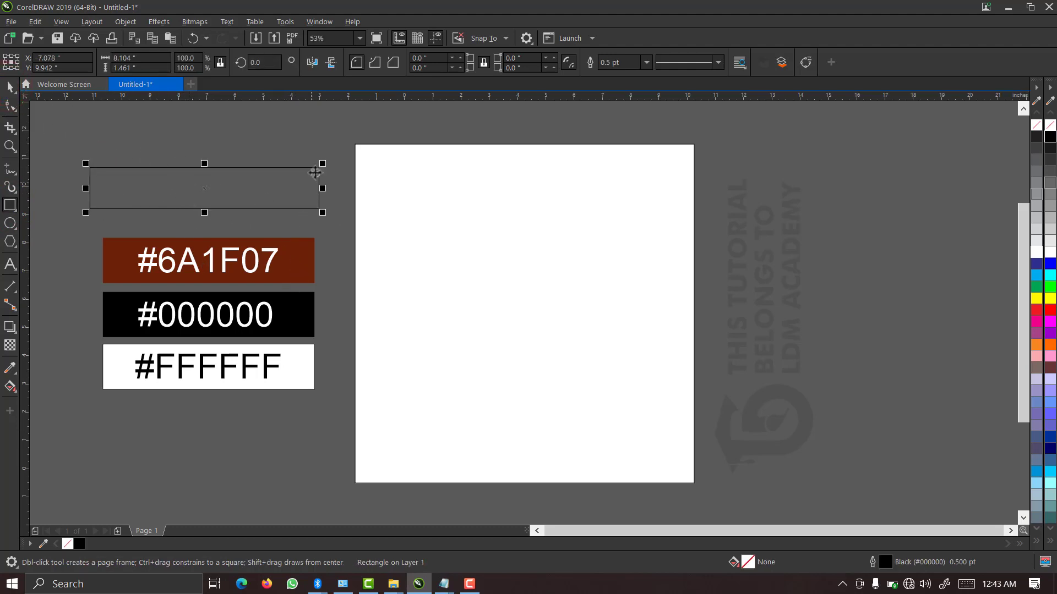
key("space")
left_click(1051, 135)
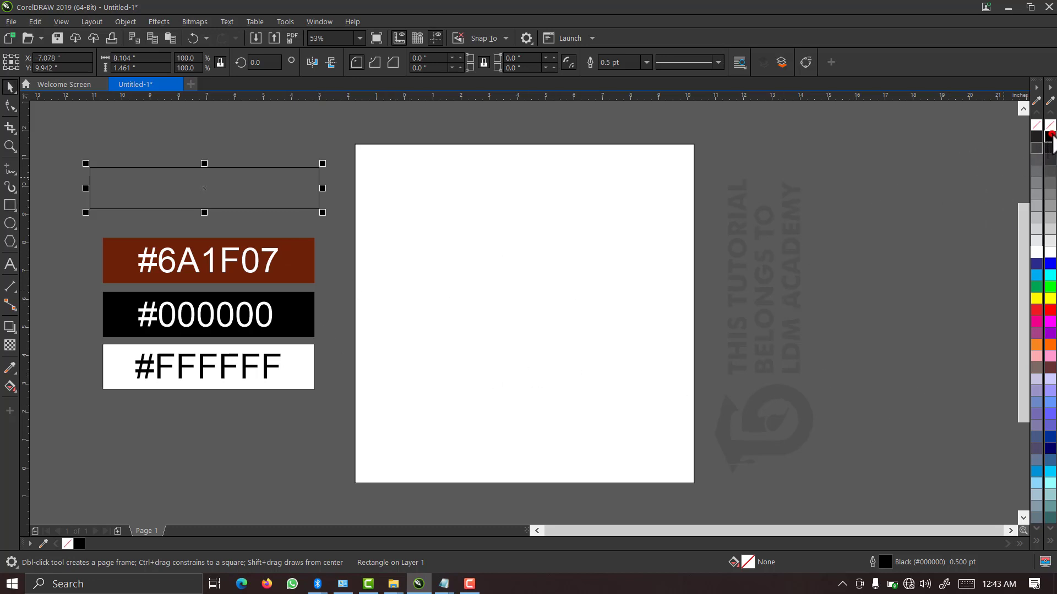
left_click(273, 180)
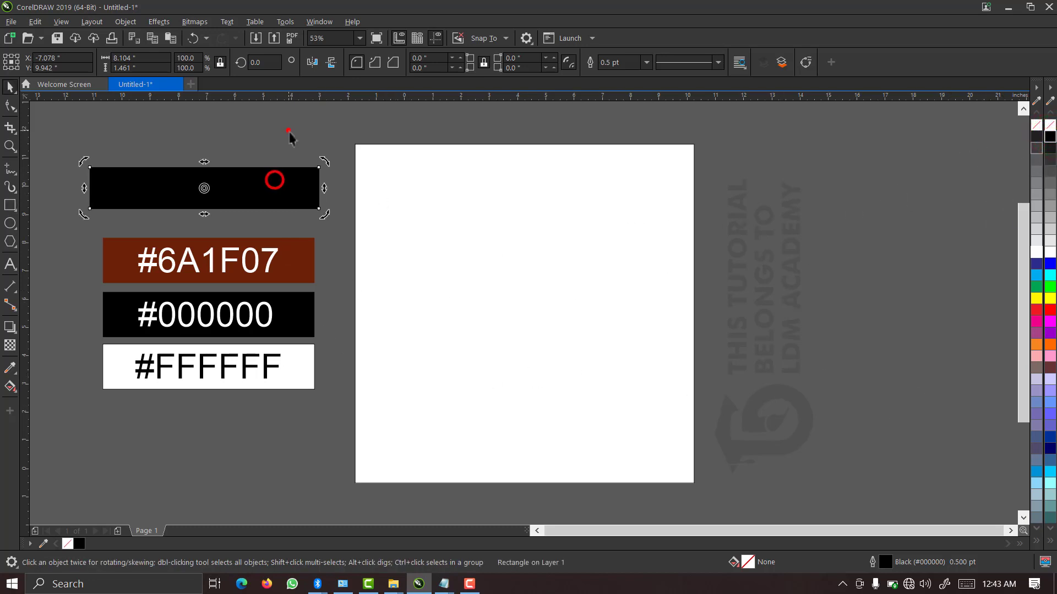
left_click(288, 130)
- Select the hex code text on the brown swatch, ready for copying
left_click(296, 269)
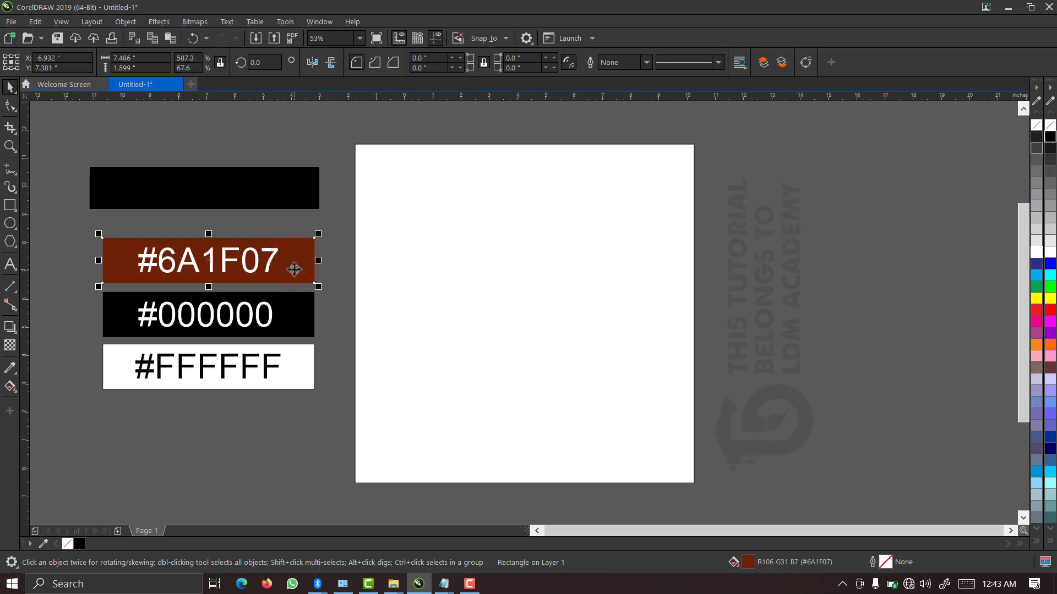
left_click(264, 269)
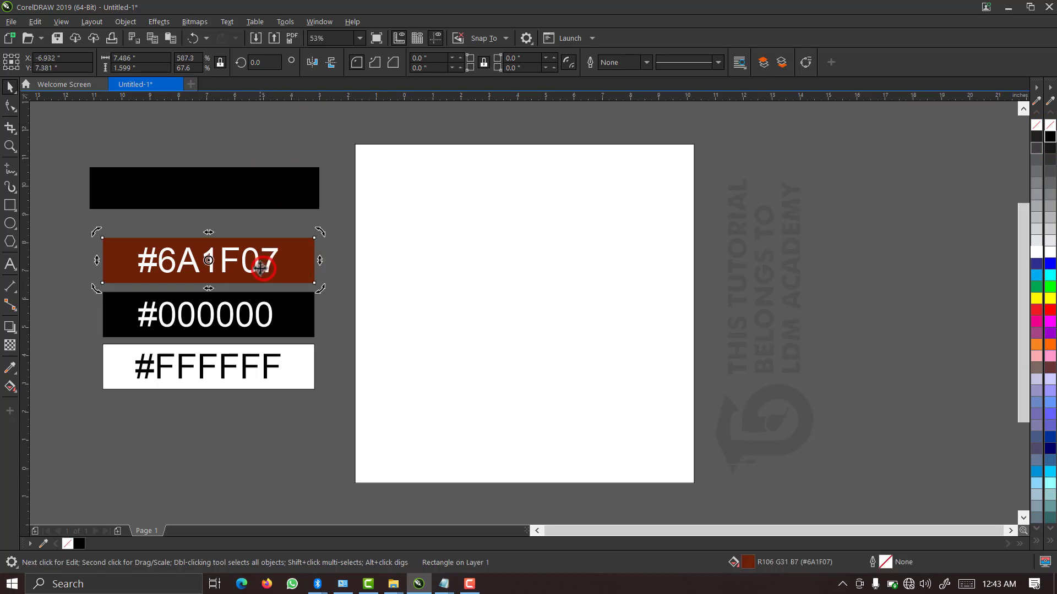
left_click(261, 268)
double_click(255, 264)
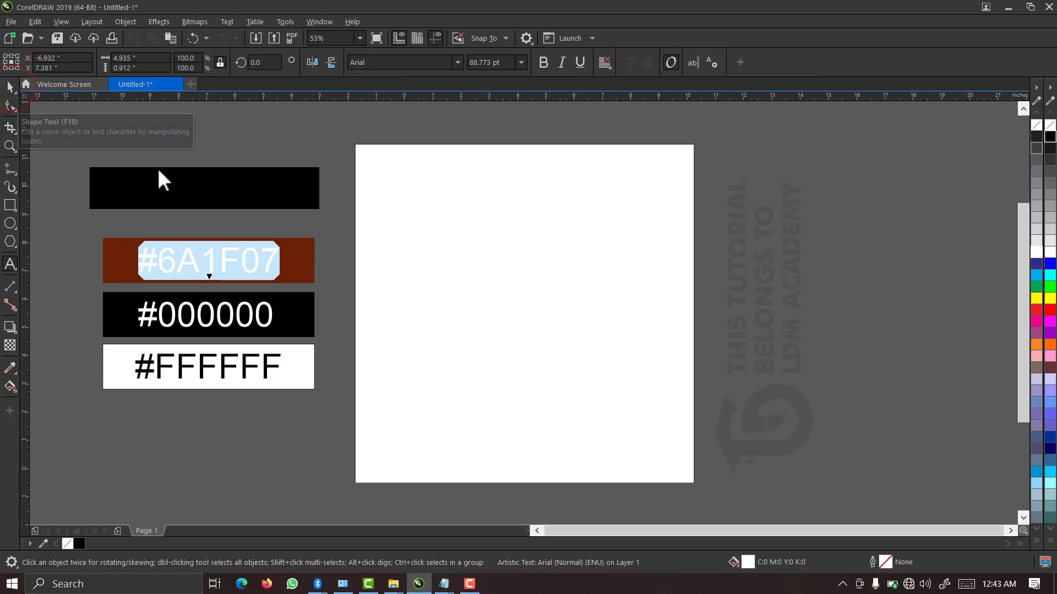
key("Escape")
- Change the black test rectangle above the swatches to a uniform fill of #6A1F07
left_click(159, 186)
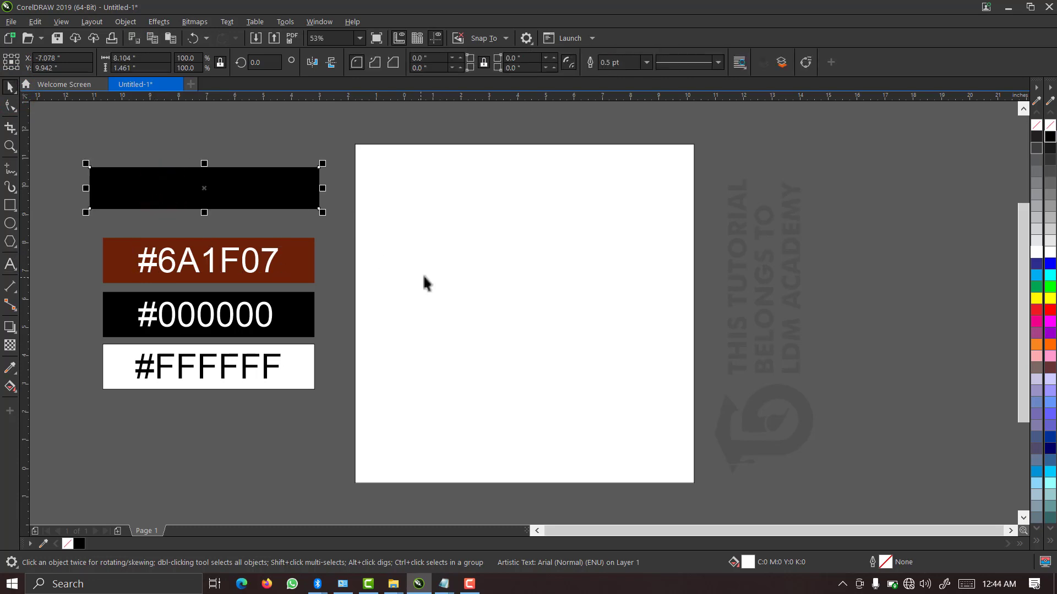
left_click(246, 187)
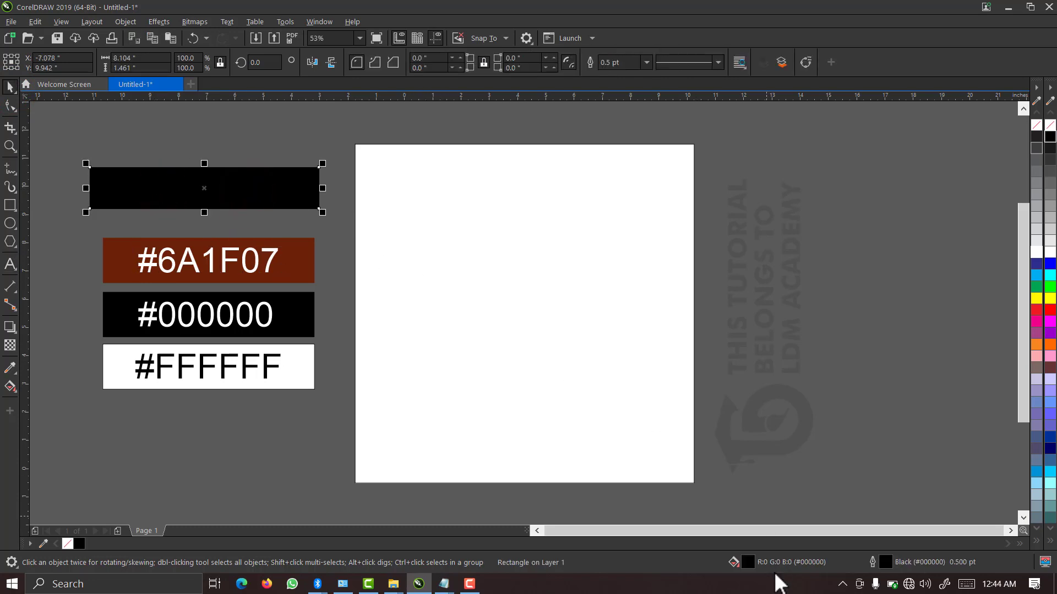
left_click(747, 563)
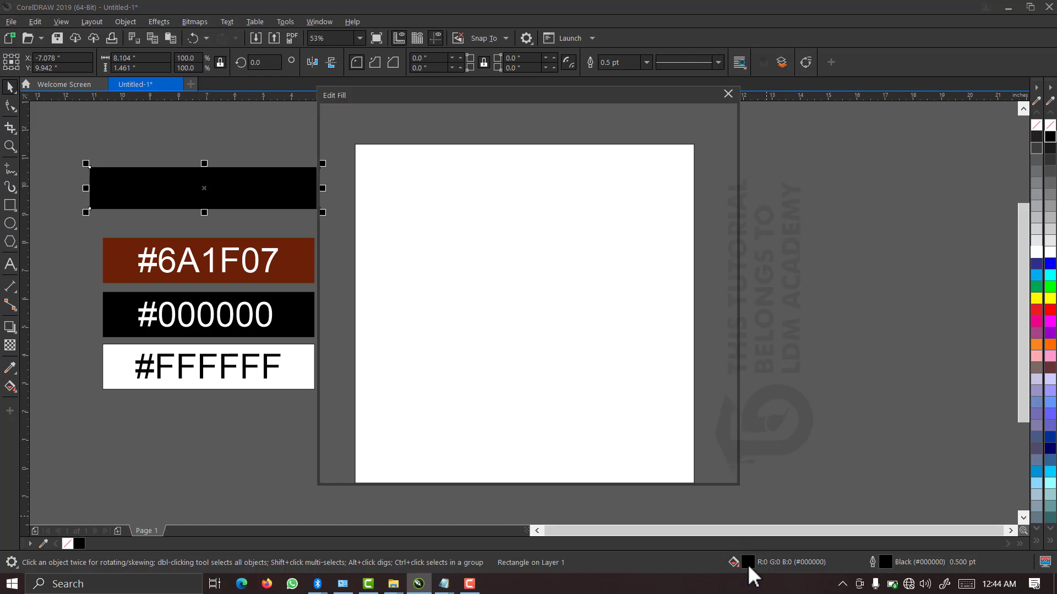
left_click(357, 166)
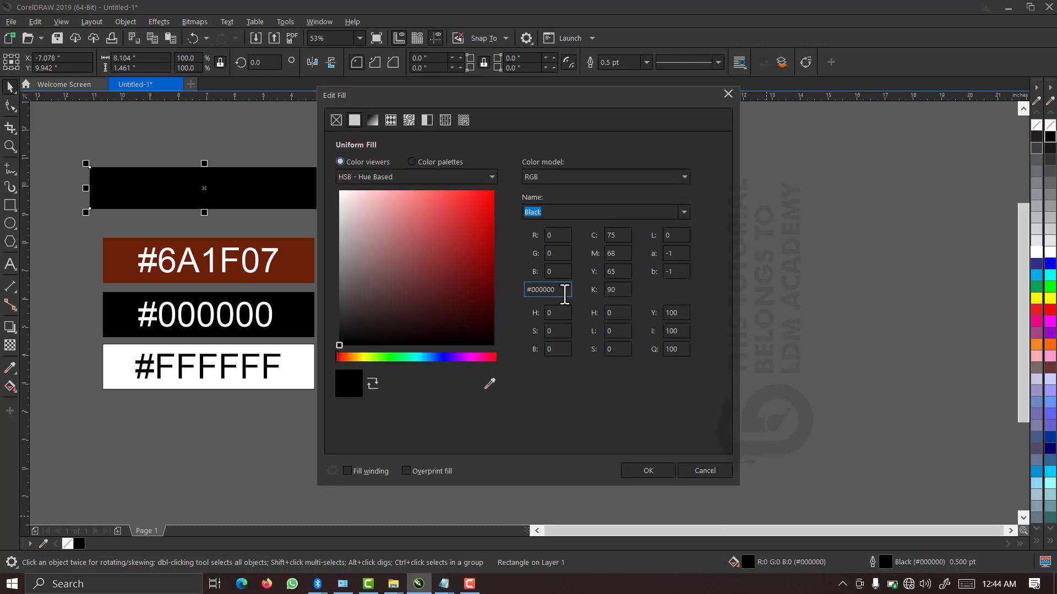
left_click_drag(564, 292, 511, 294)
type("#6A1F07")
left_click(644, 472)
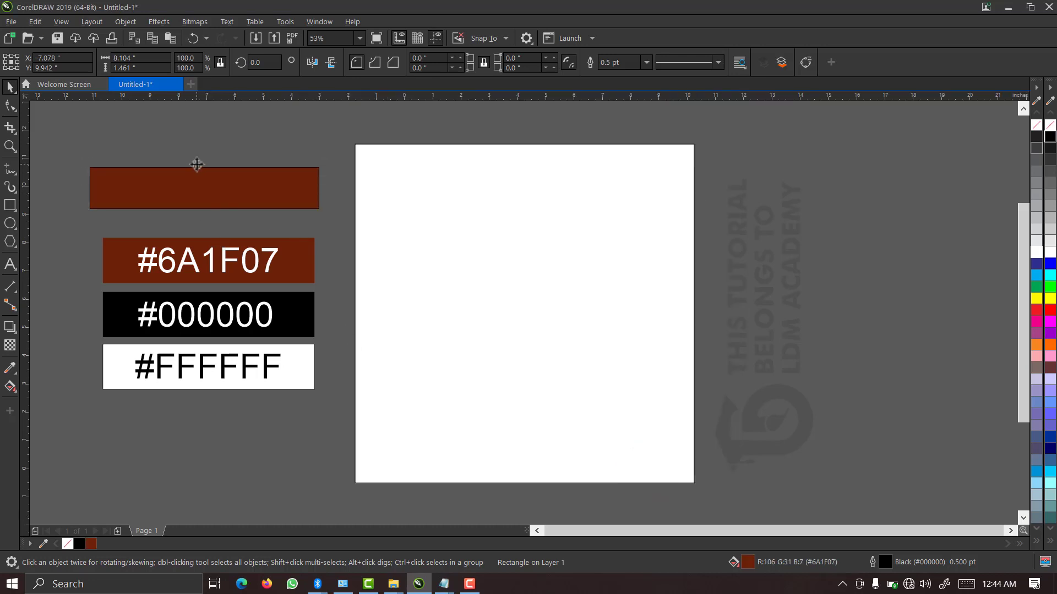
left_click(199, 196)
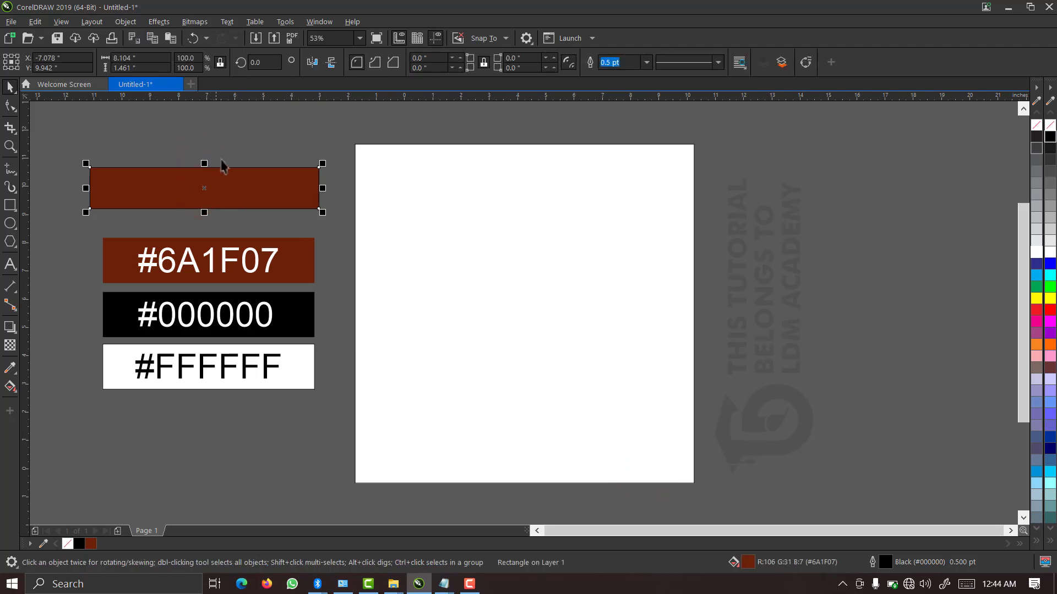
left_click(238, 142)
- Delete the test rectangle and the three hex code labels, keeping only the colour swatches
left_click_drag(336, 147, 72, 239)
key("Delete")
left_click_drag(81, 208, 306, 435)
key("Delete")
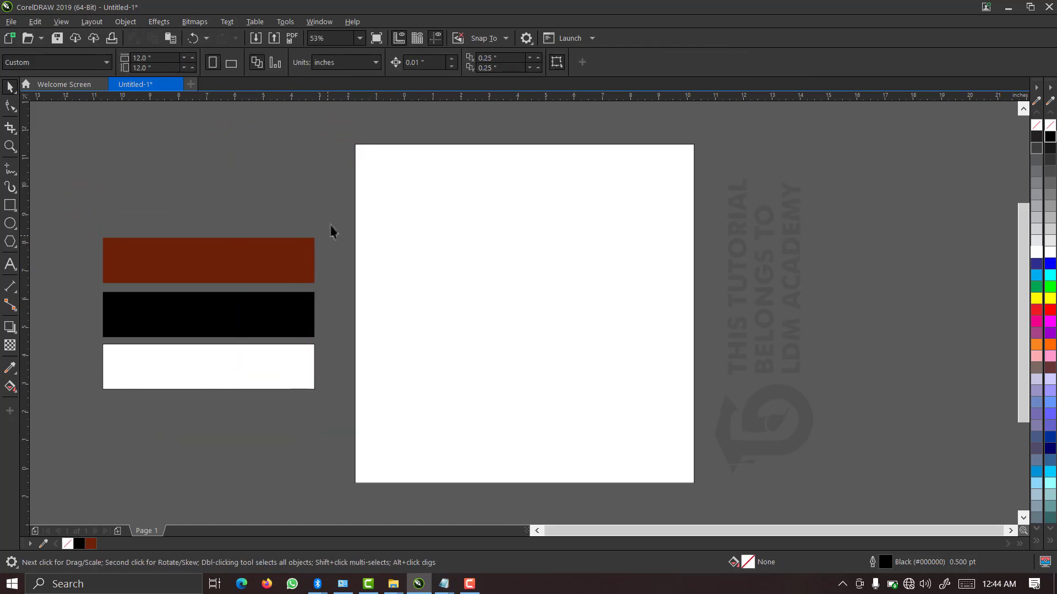
- Add the colours of the brown, black and white swatches to the document palette and delete the swatches
left_click_drag(333, 210, 75, 448)
left_click(142, 184)
left_click(190, 276)
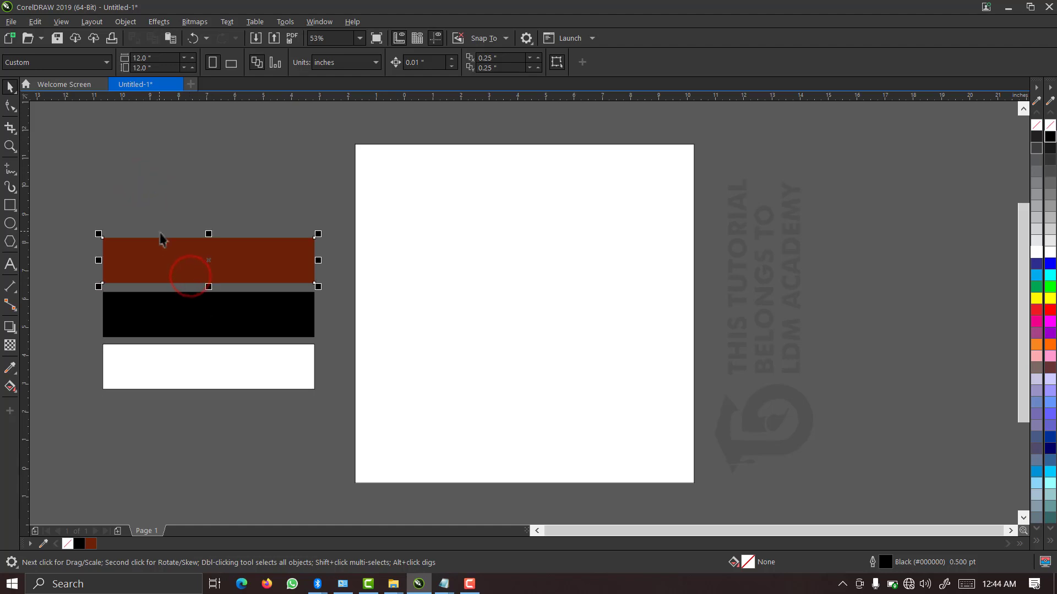
left_click_drag(86, 207, 352, 440)
left_click_drag(226, 266, 106, 546)
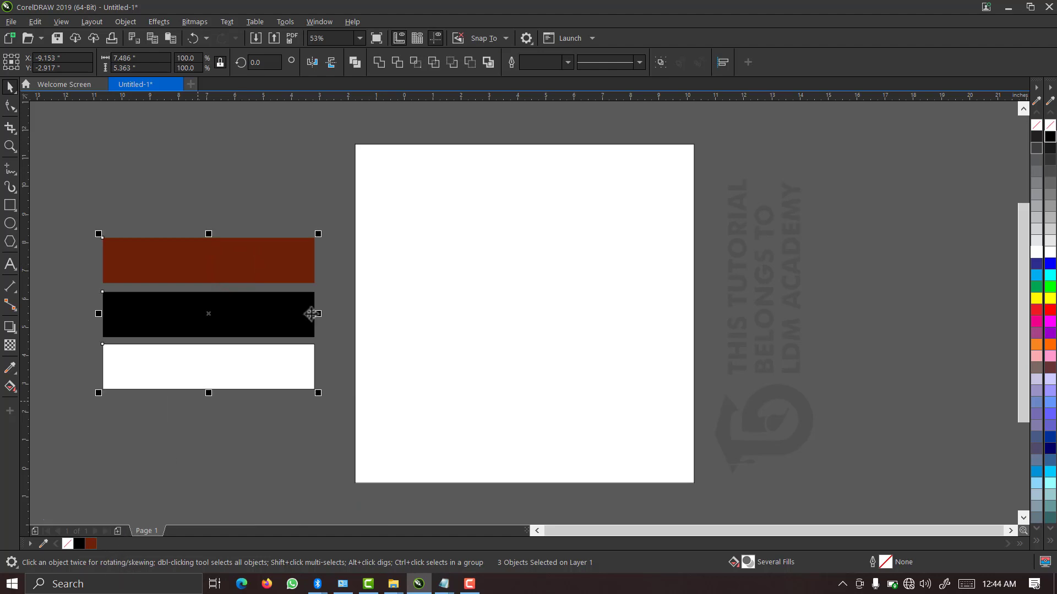
left_click(244, 183)
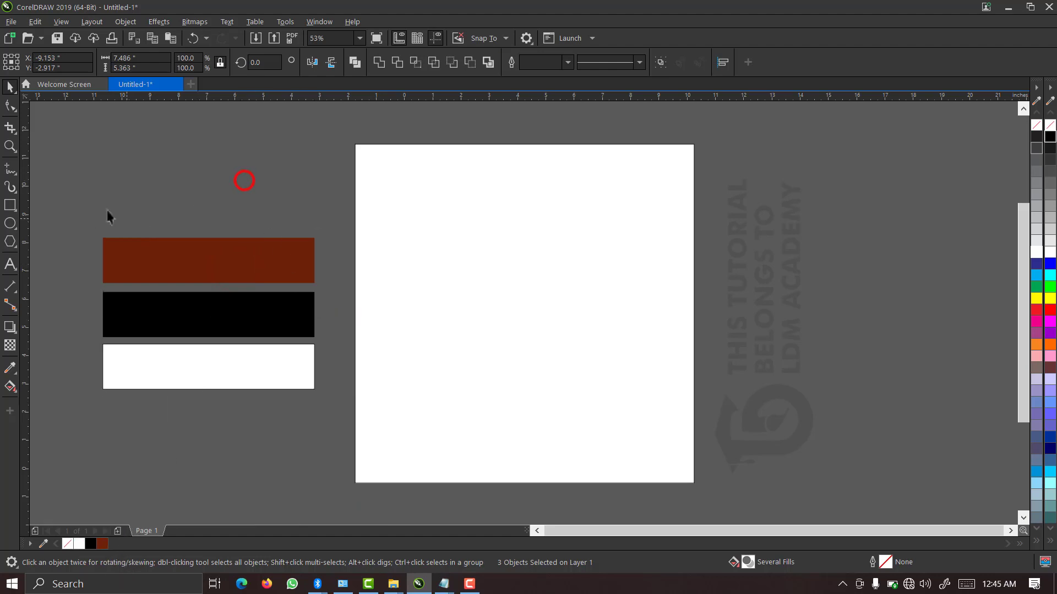
left_click_drag(81, 193, 374, 462)
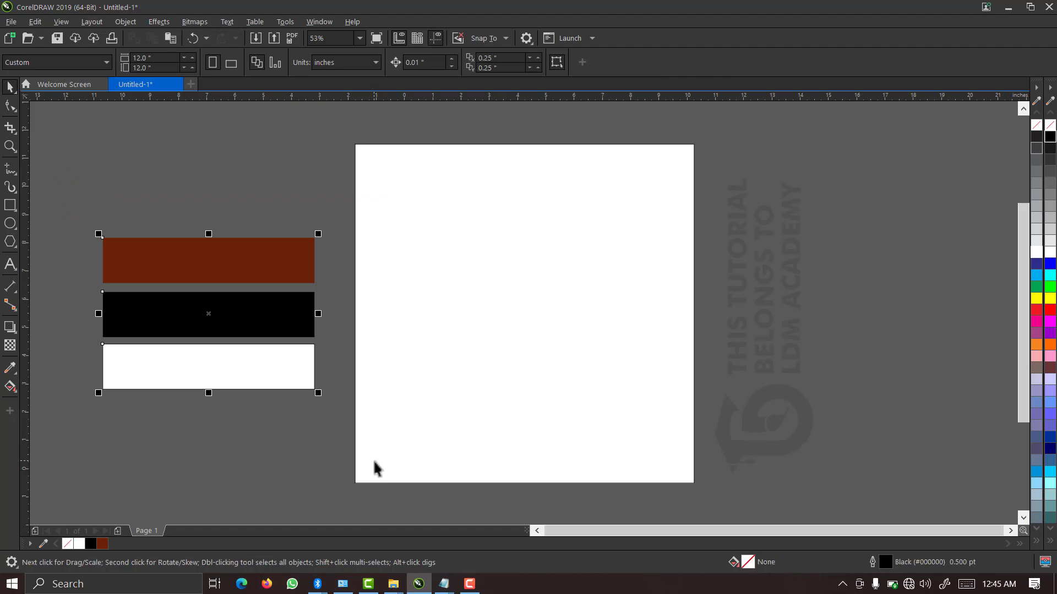
key("Delete")
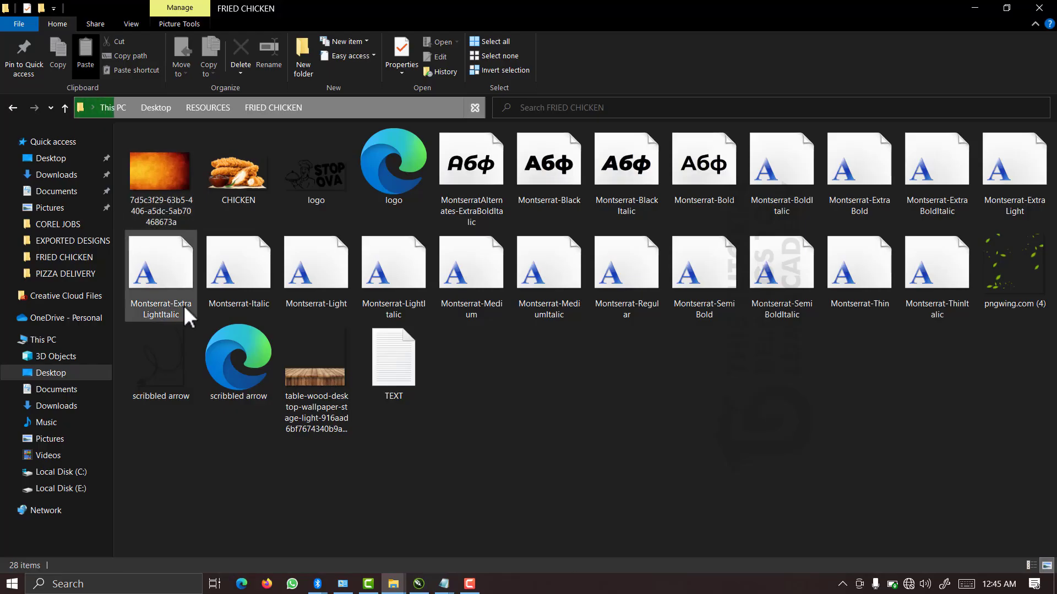
- Select the orange background, CHICKEN, vector logo, leaves, vector scribbled arrow and wooden table files in the FRIED CHICKEN folder for copying
double_click(161, 202)
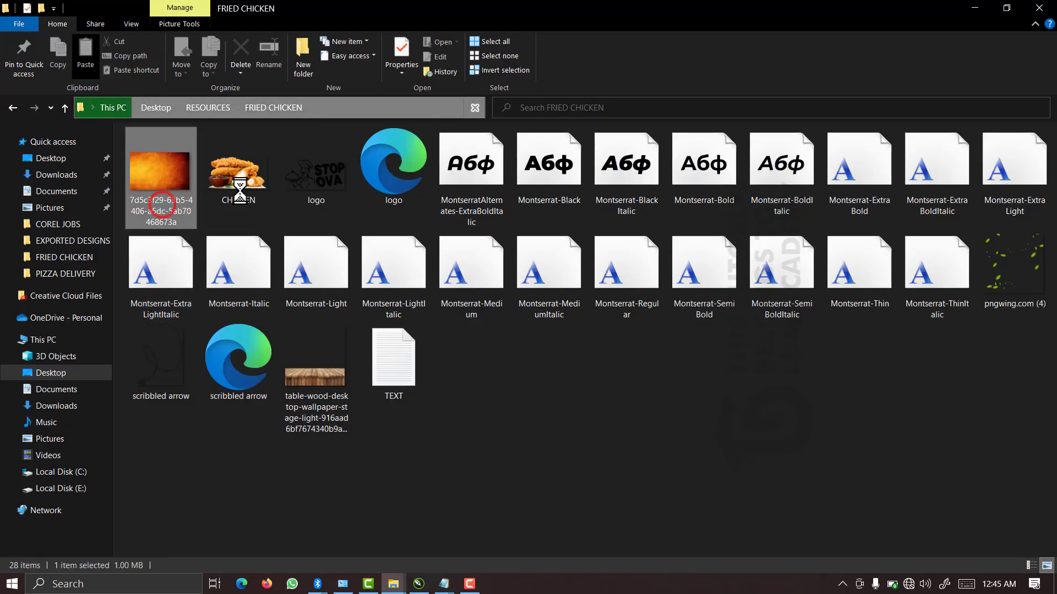
left_click(392, 186)
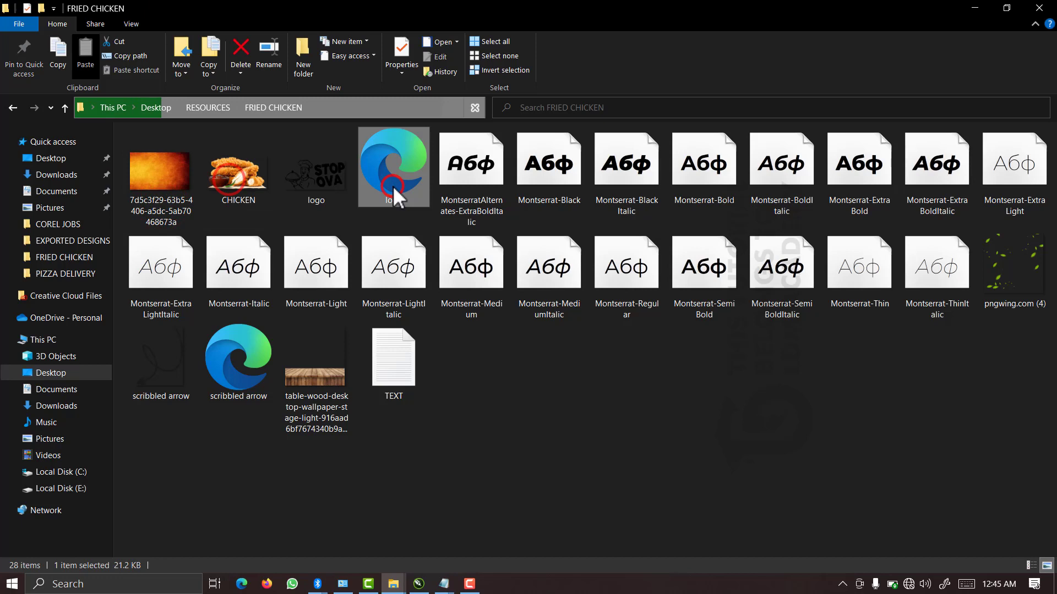
left_click(171, 188, "ctrl")
left_click(241, 184, "ctrl")
left_click(1014, 278, "ctrl")
left_click(237, 380, "ctrl")
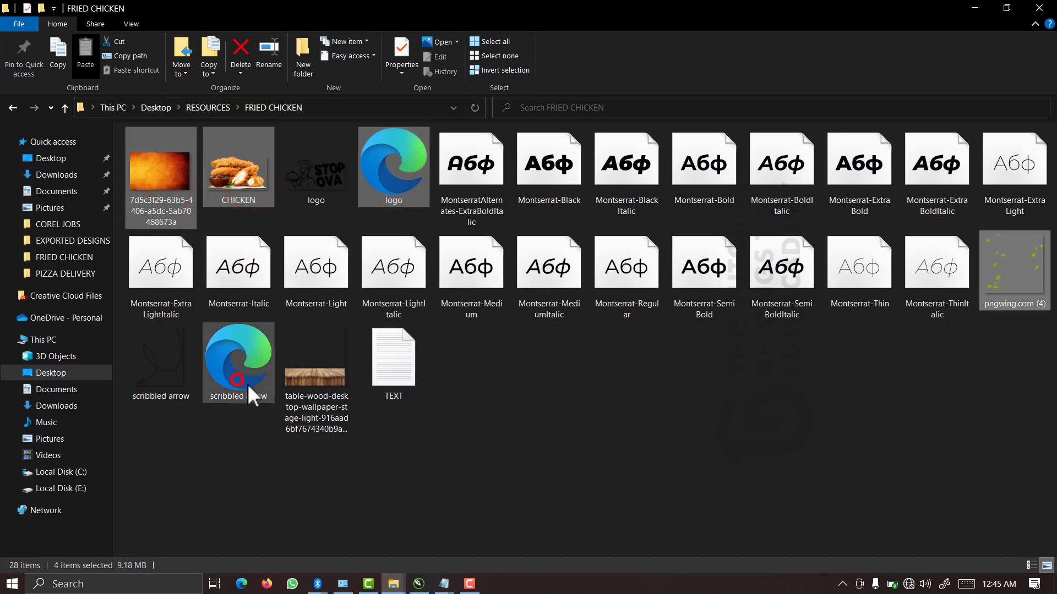
left_click(298, 388, "ctrl")
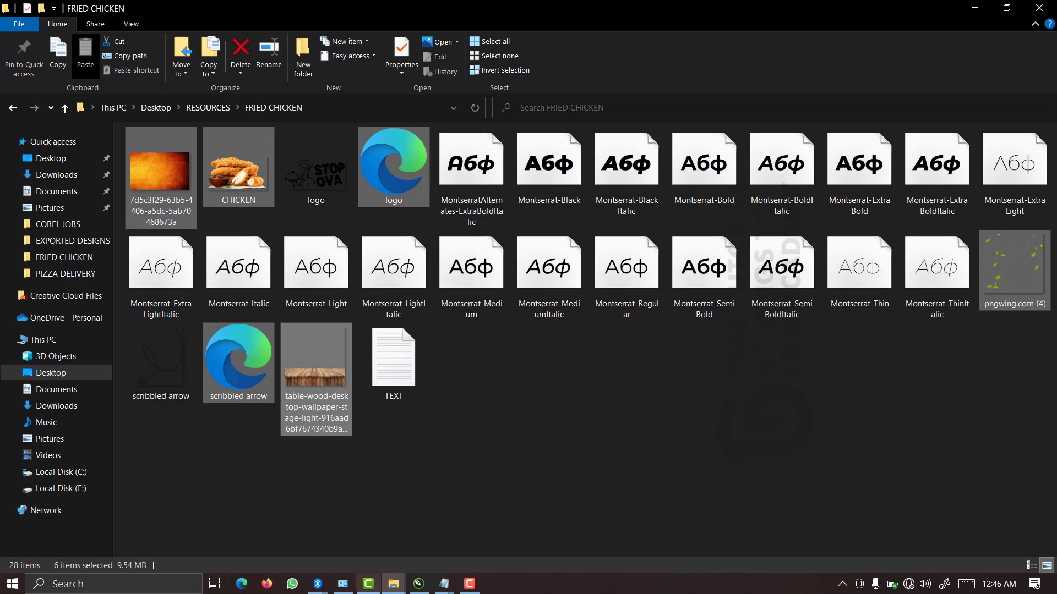
- Switch to CorelDRAW and paste the copied design resources into the document
left_click(418, 583)
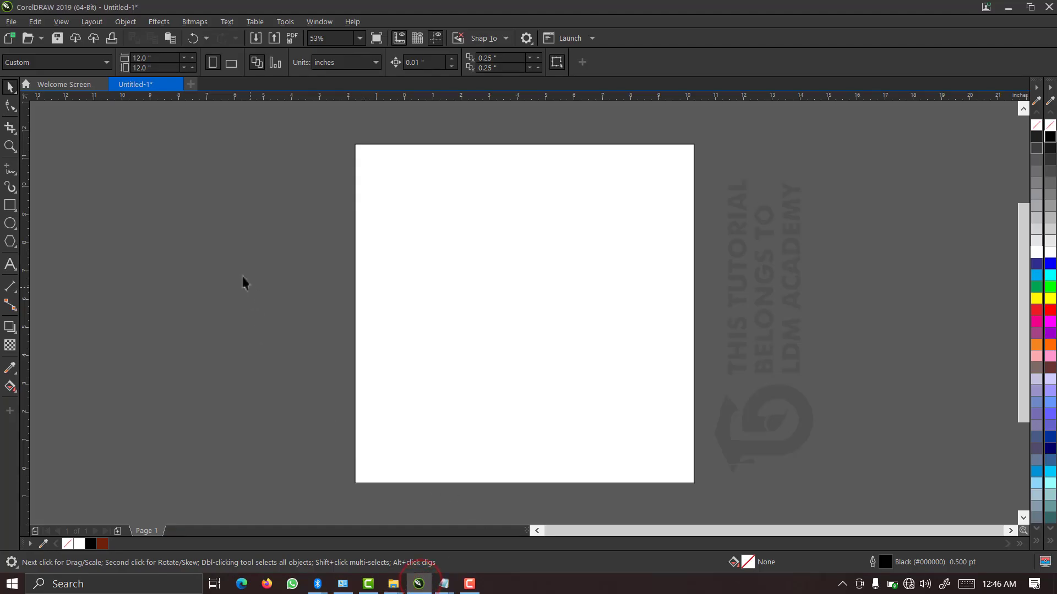
right_click(189, 205)
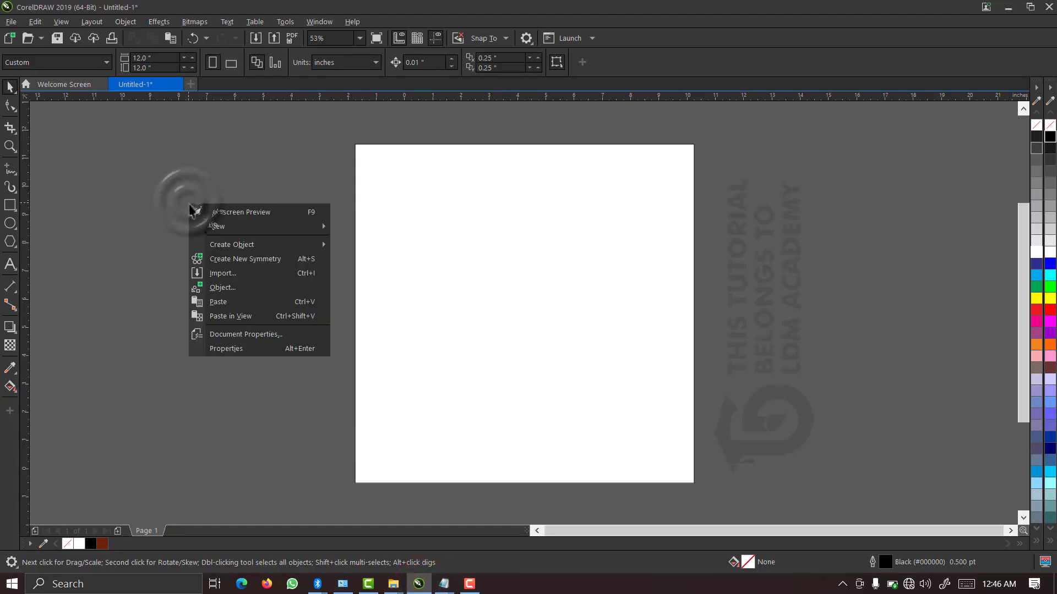
left_click(223, 302)
- PowerClip the orange texture image inside the page-sized rectangle
left_click(632, 288)
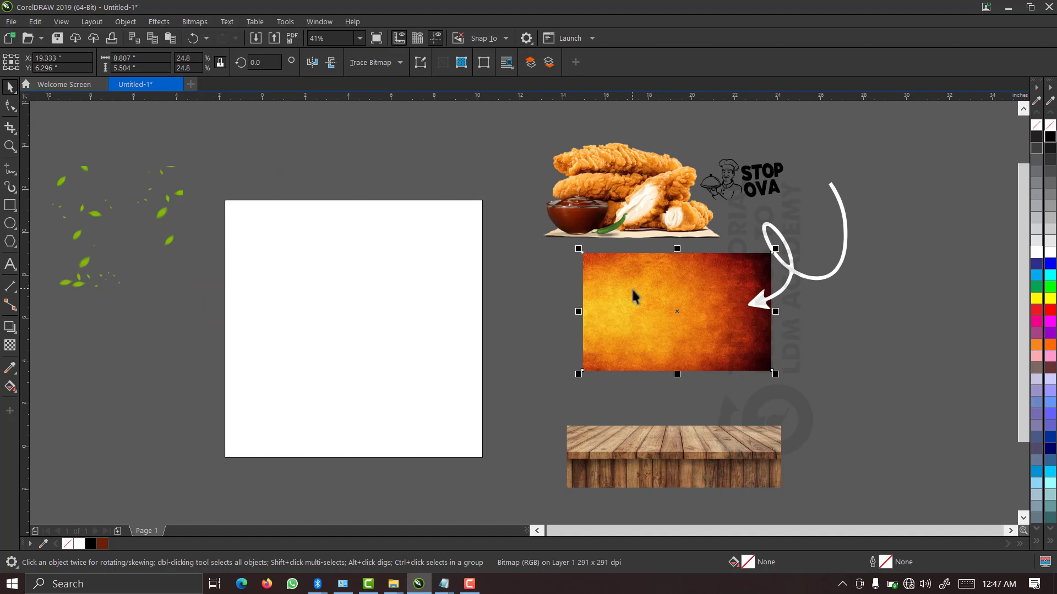
left_click(543, 209)
left_click(677, 311)
right_click(676, 311)
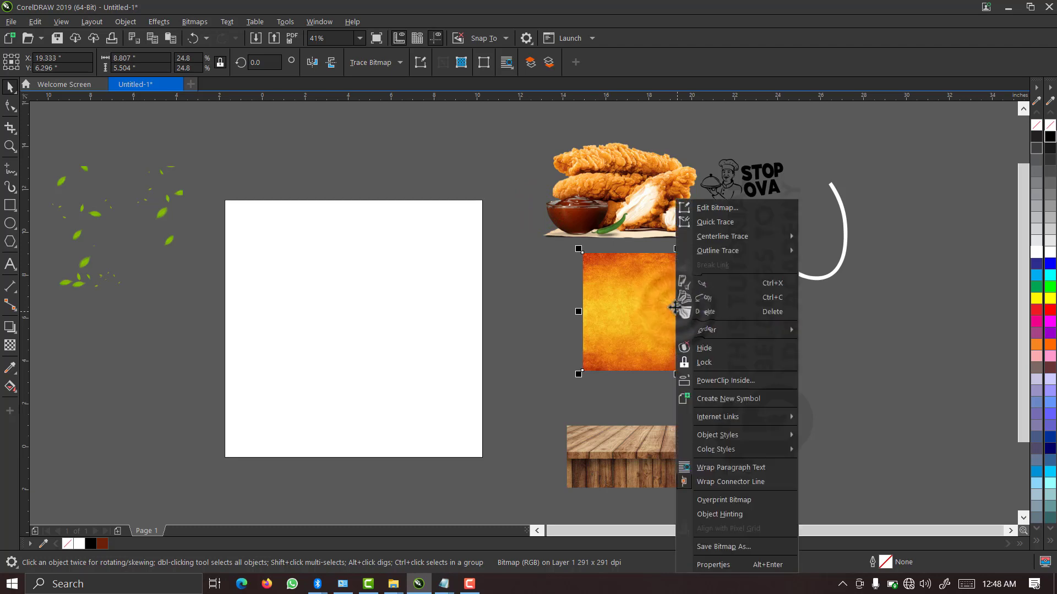
left_click(699, 381)
left_click(340, 310)
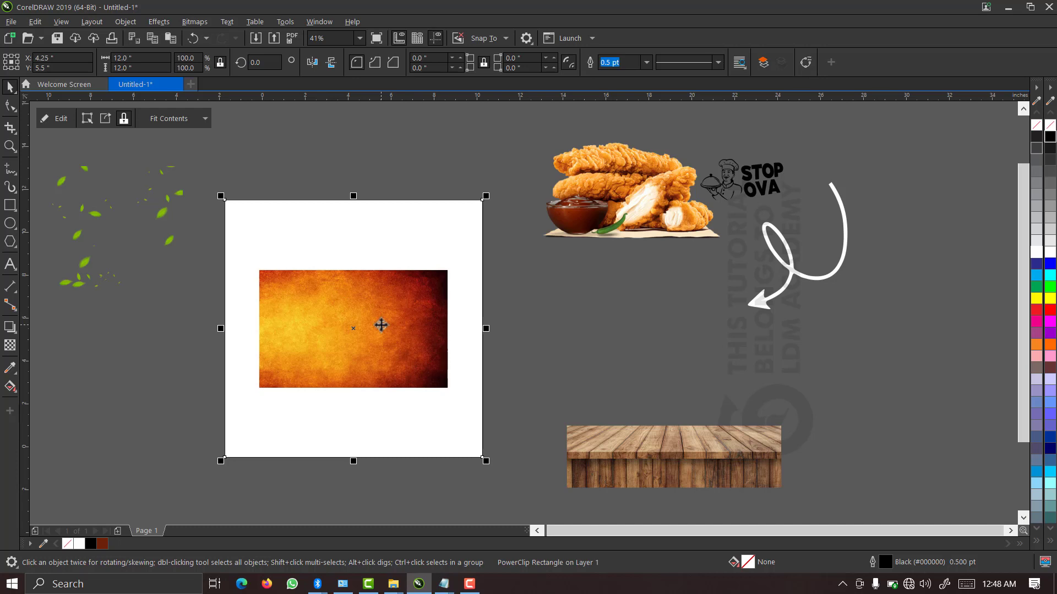
- Open the PowerClip contents for editing, rotate the orange texture 90 degrees and mirror it vertically
right_click(381, 324)
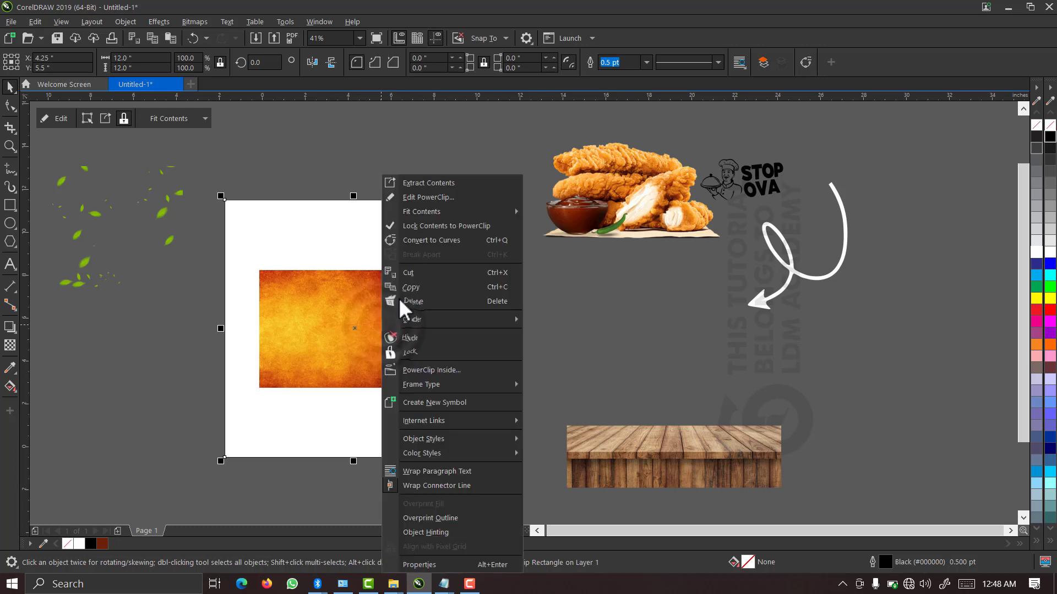
left_click(424, 198)
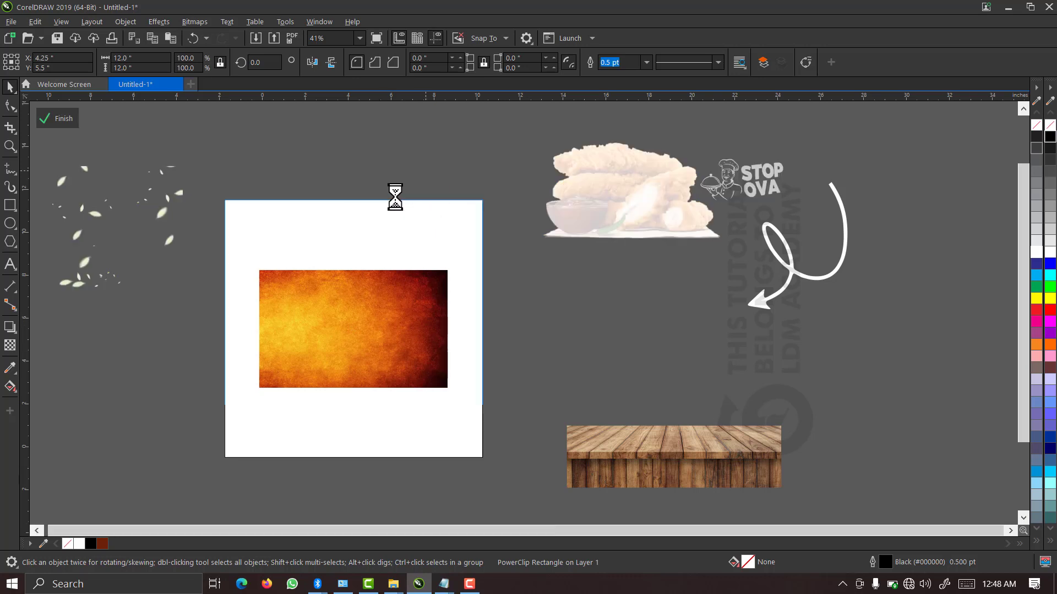
left_click(358, 319)
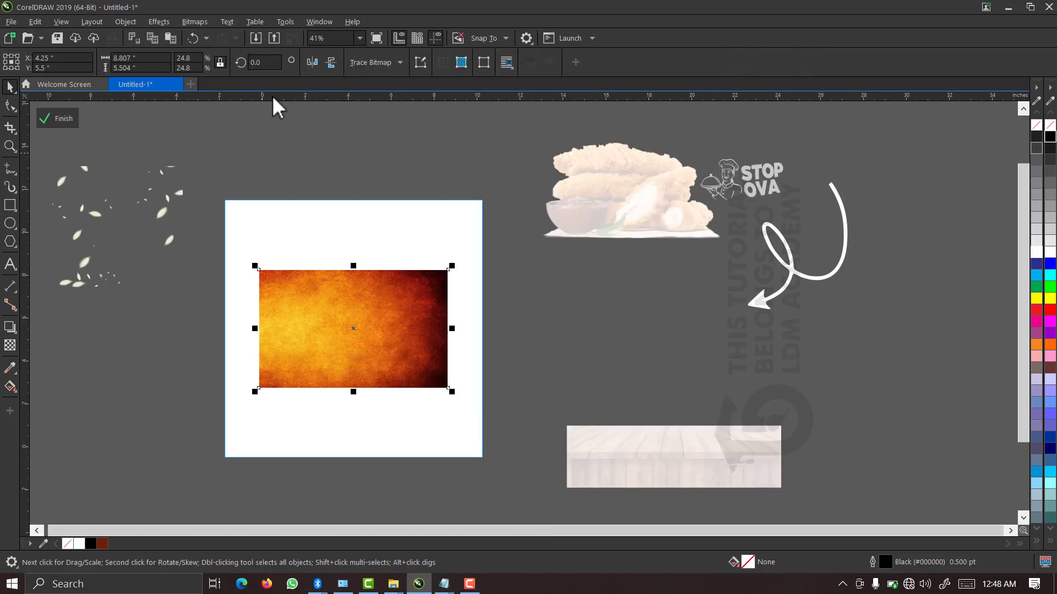
left_click(271, 62)
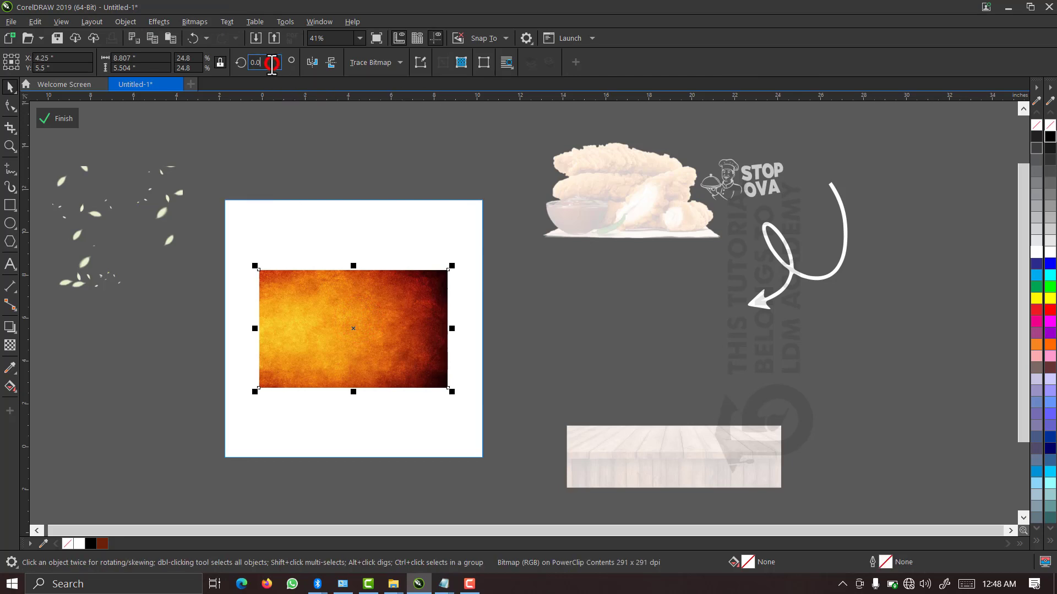
double_click(271, 62)
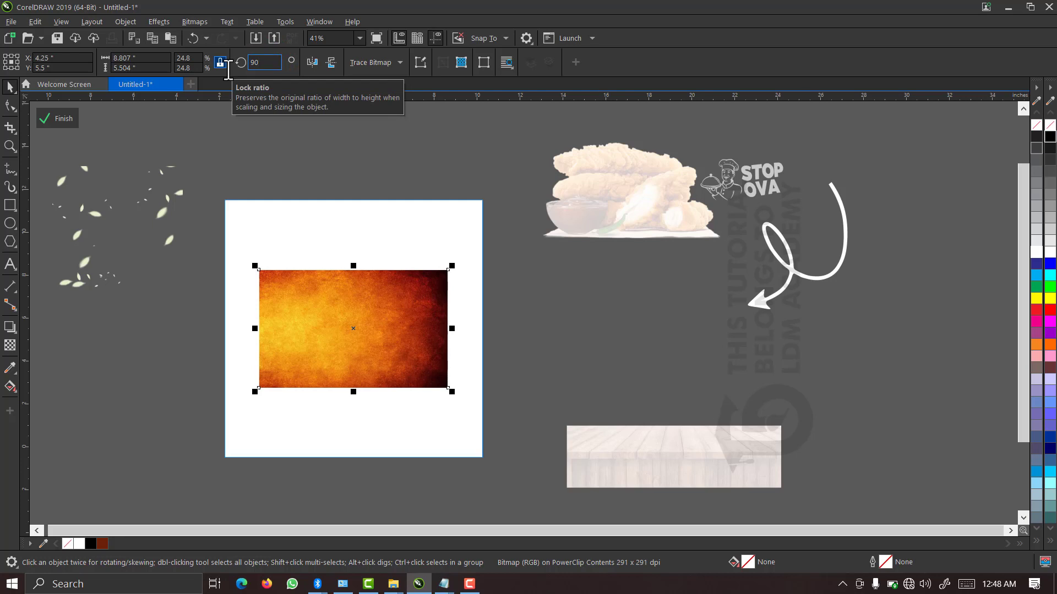
type("90")
key("Return")
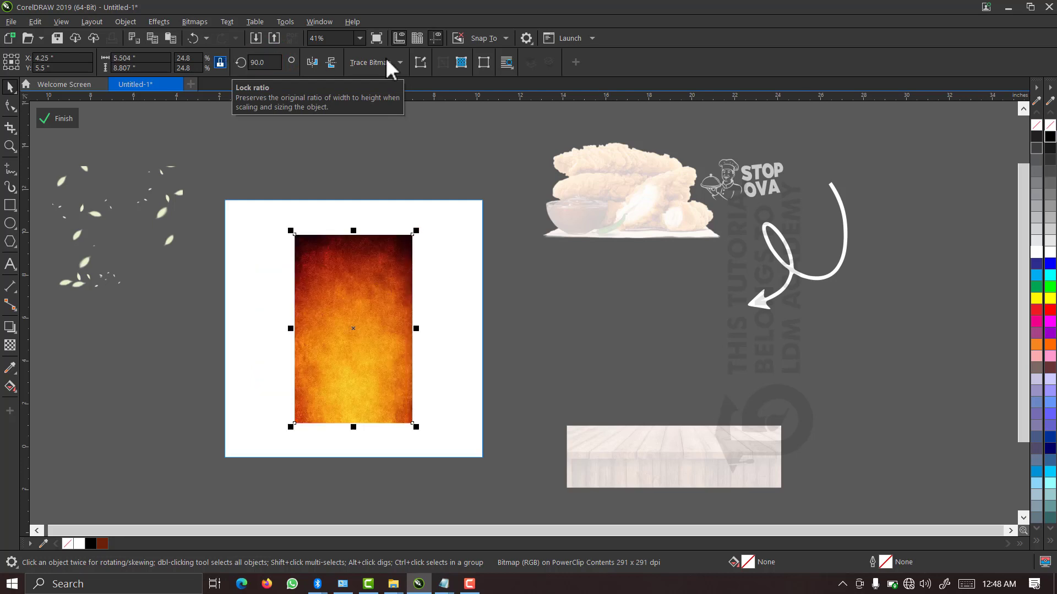
left_click(330, 62)
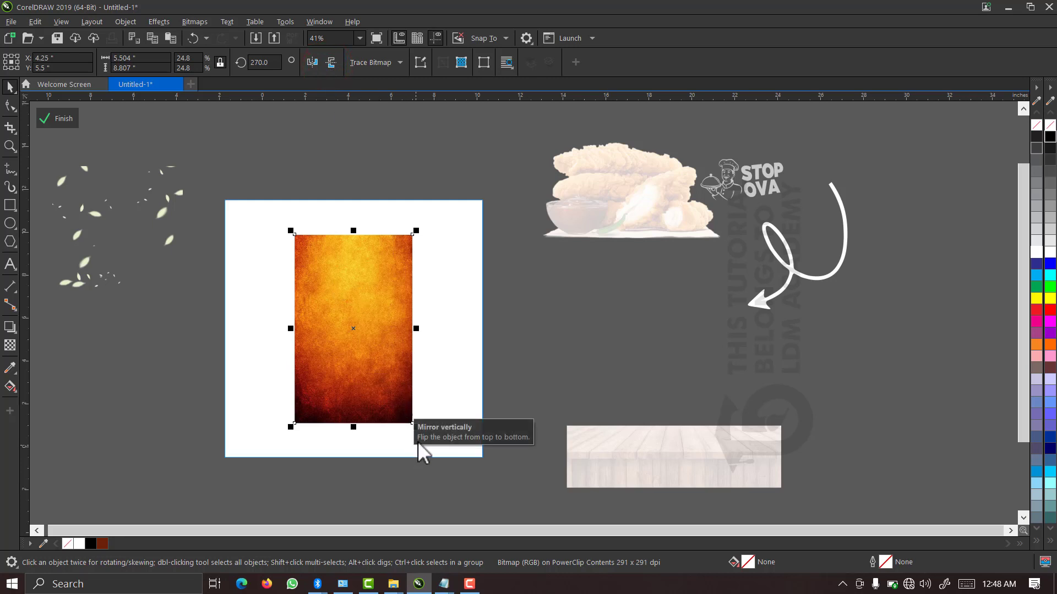
- Enlarge the orange texture proportionally to about 12.4 by 19.84 inches and shift it so that it covers the whole page
left_click(395, 414)
left_click(415, 427)
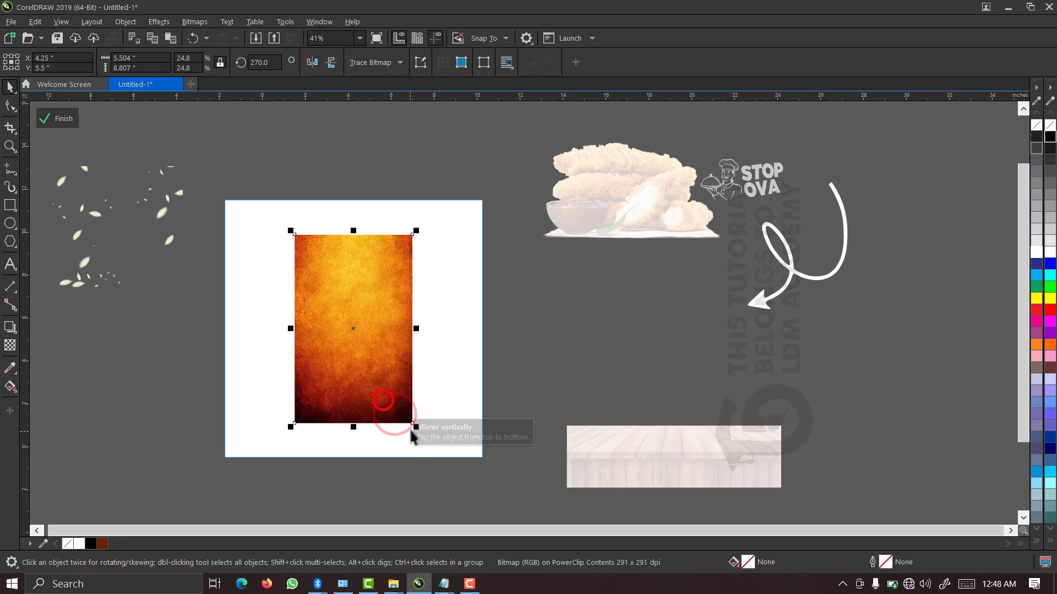
left_click_drag(415, 428, 432, 340)
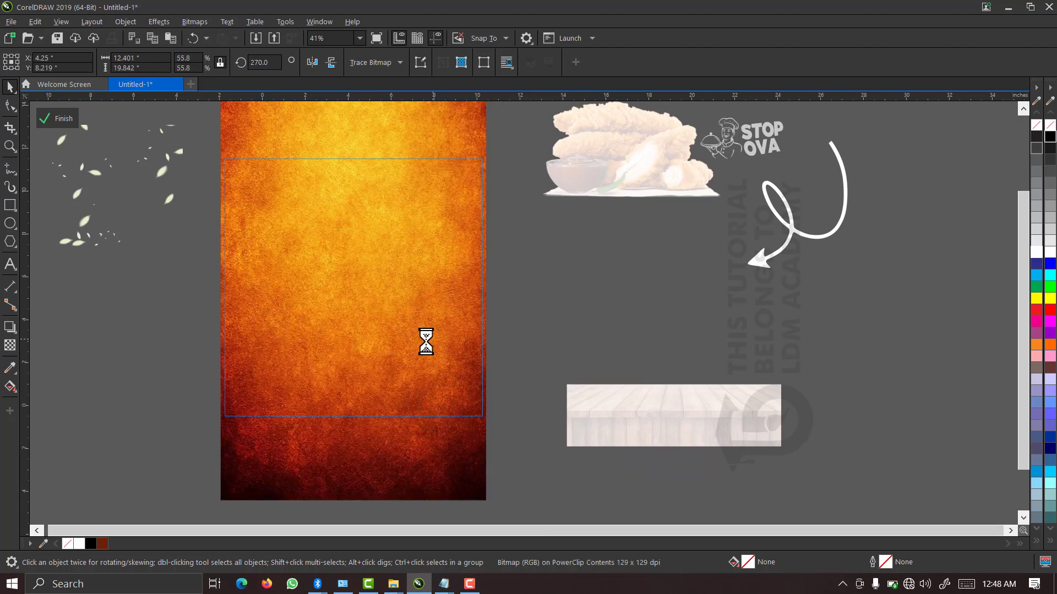
- Apply a Gaussian Blur of 35.4 pixels to the texture, scale it up to about 108% and finish editing the PowerClip
left_click(152, 21)
mouse_move(211, 98)
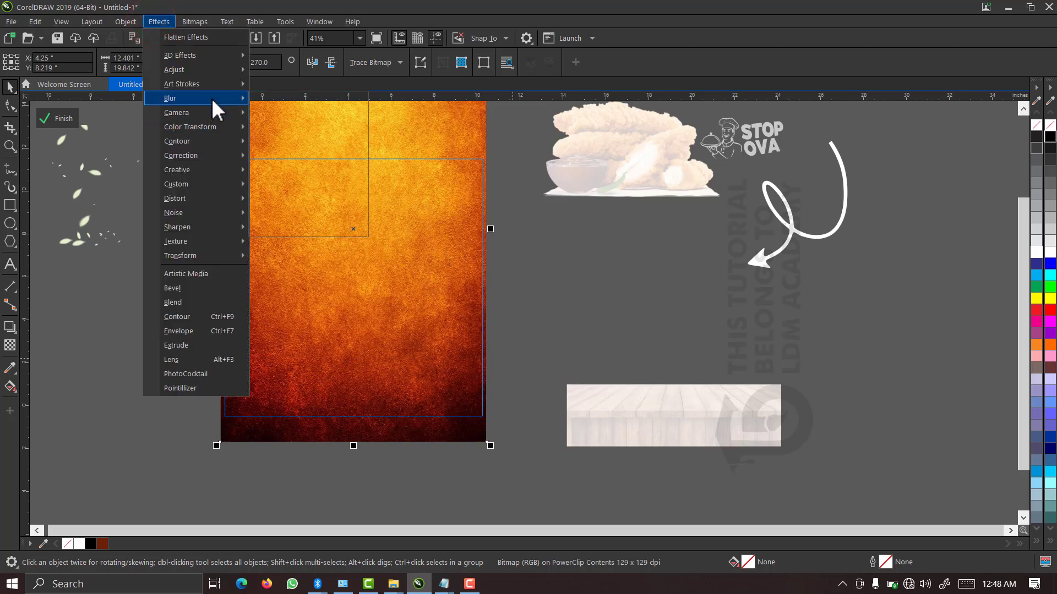
left_click(297, 115)
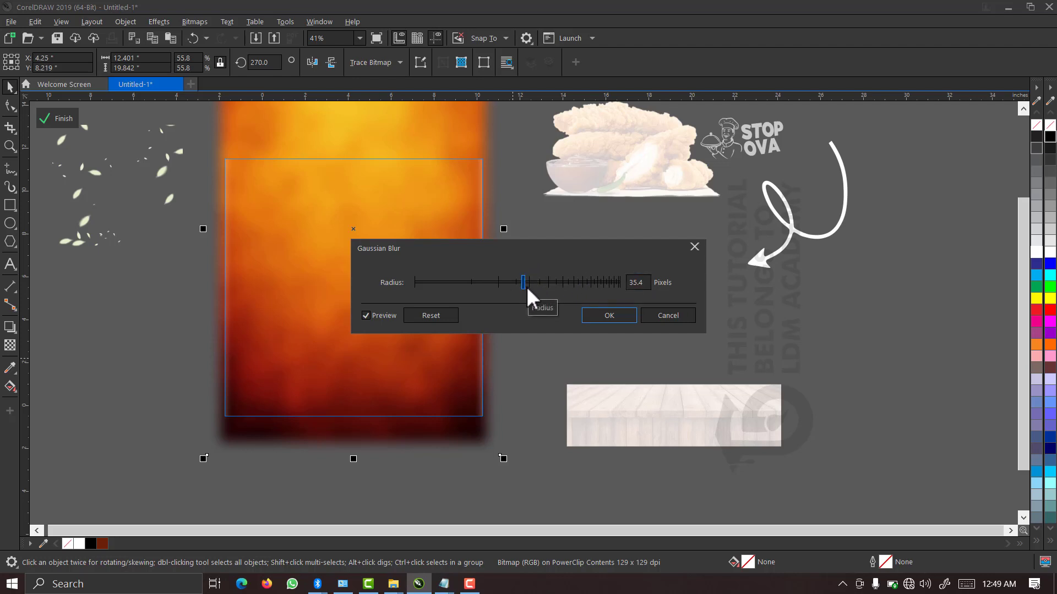
left_click(618, 312)
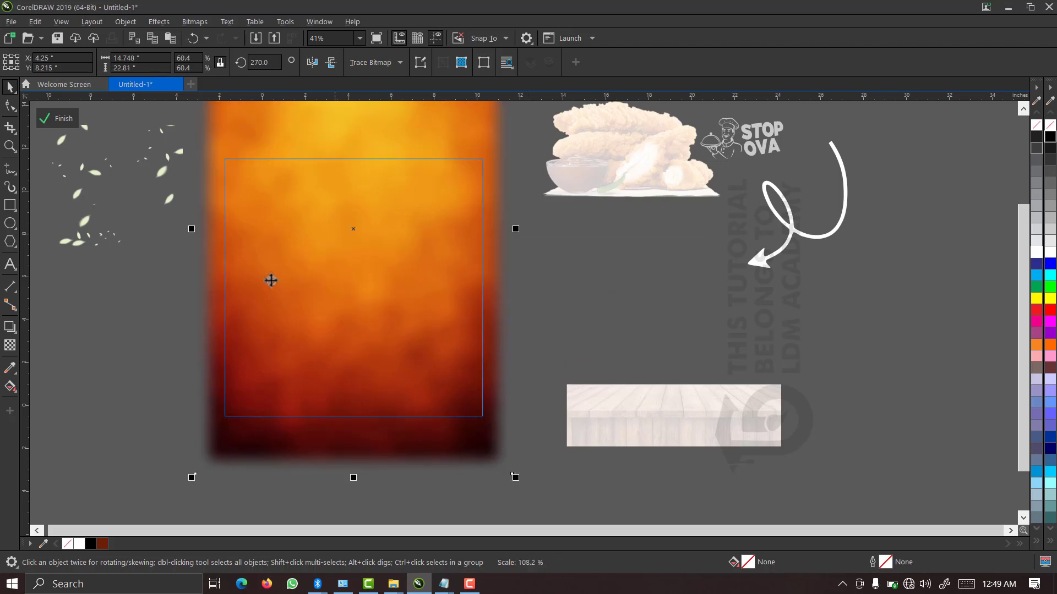
left_click(65, 116)
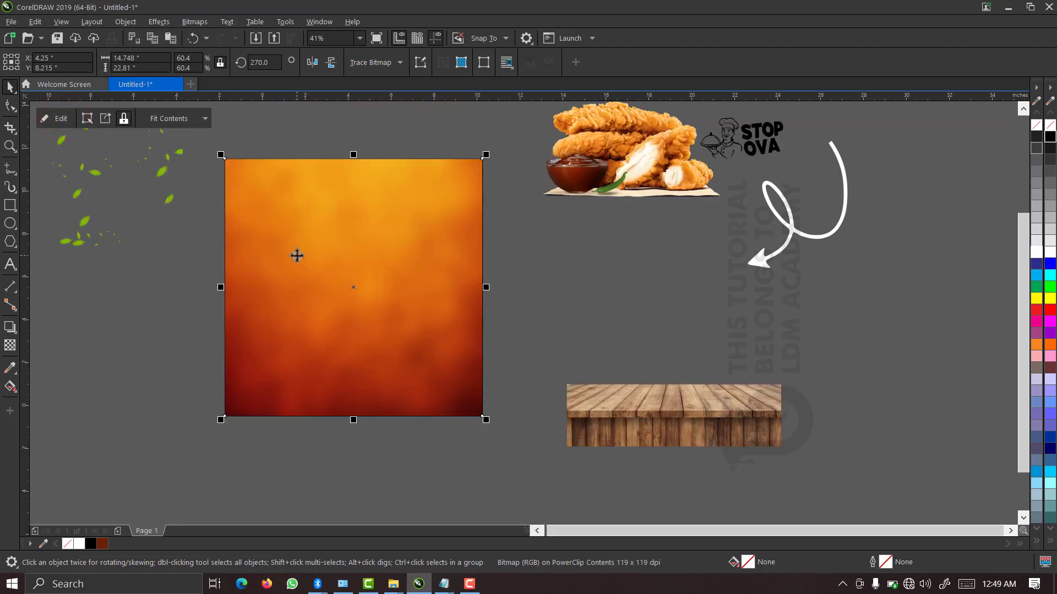
left_click(556, 259)
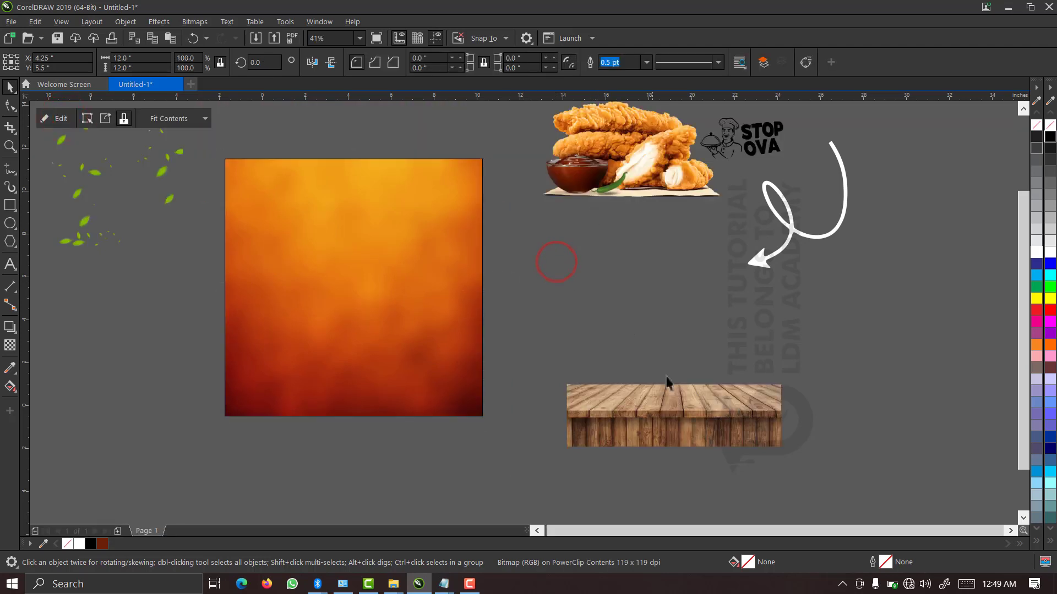
left_click(652, 407)
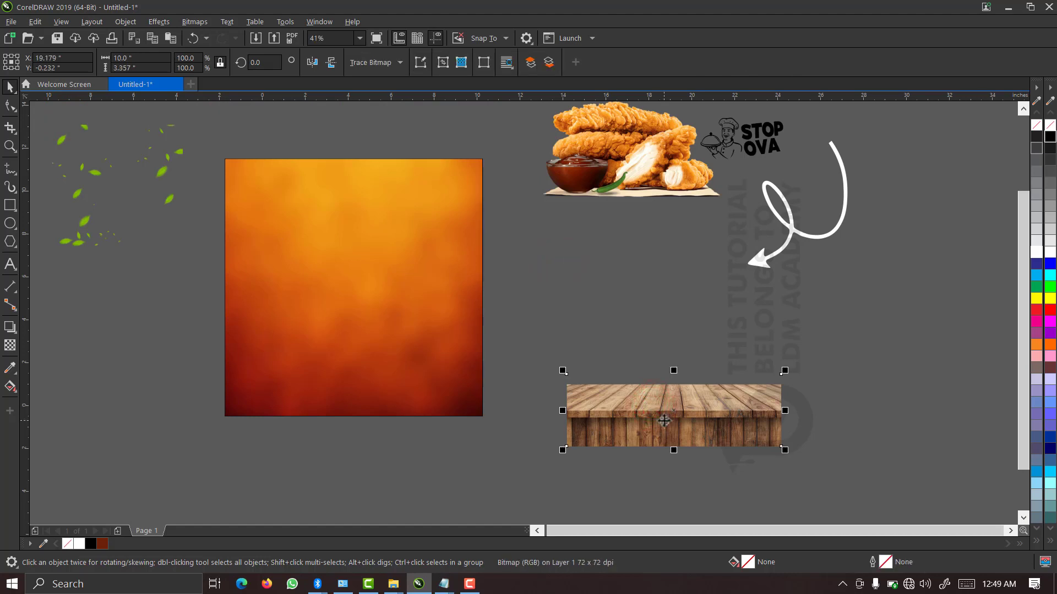
left_click_drag(664, 420, 513, 379)
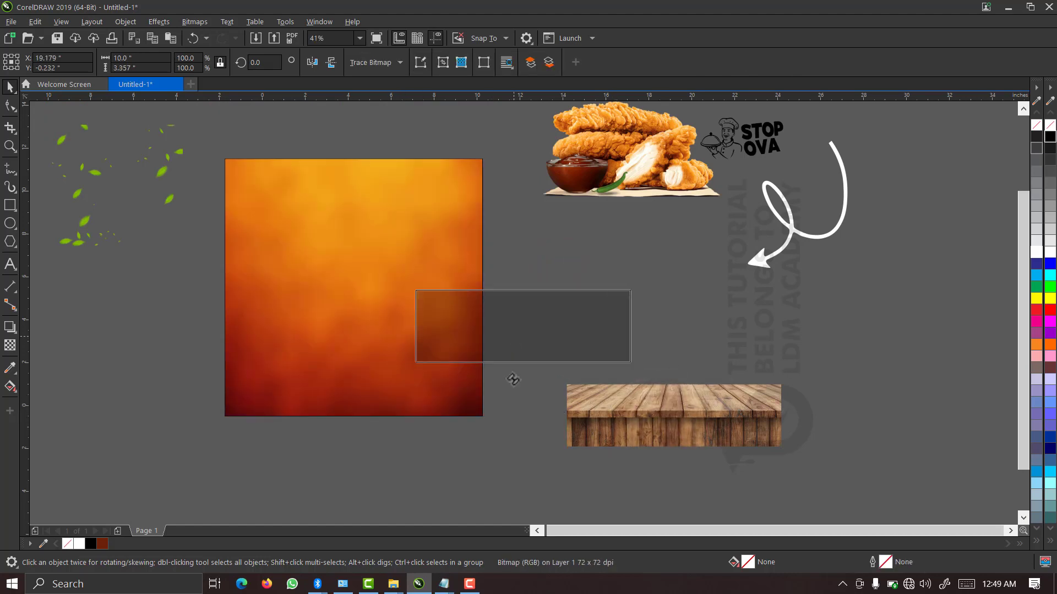
left_click(497, 433)
left_click(490, 434)
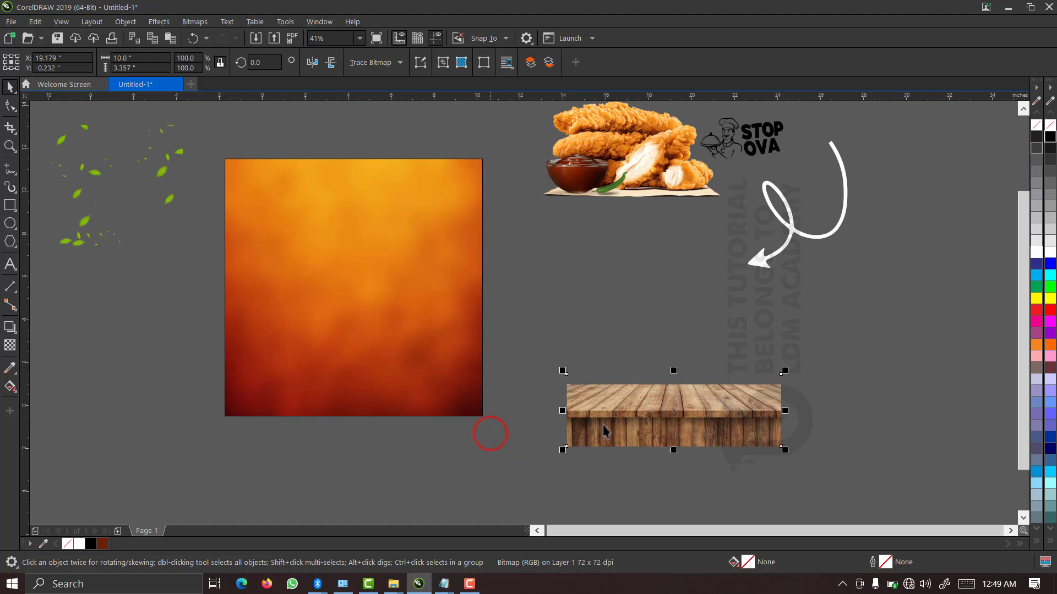
left_click(640, 361)
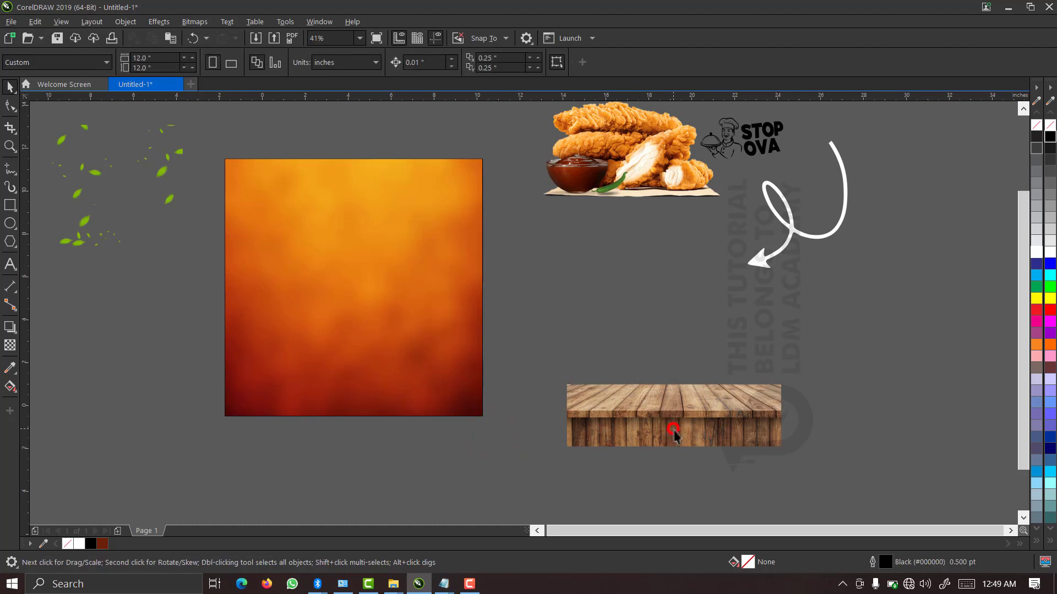
- Place the wooden table image inside the background PowerClip, in the lower half of the page
left_click(674, 433)
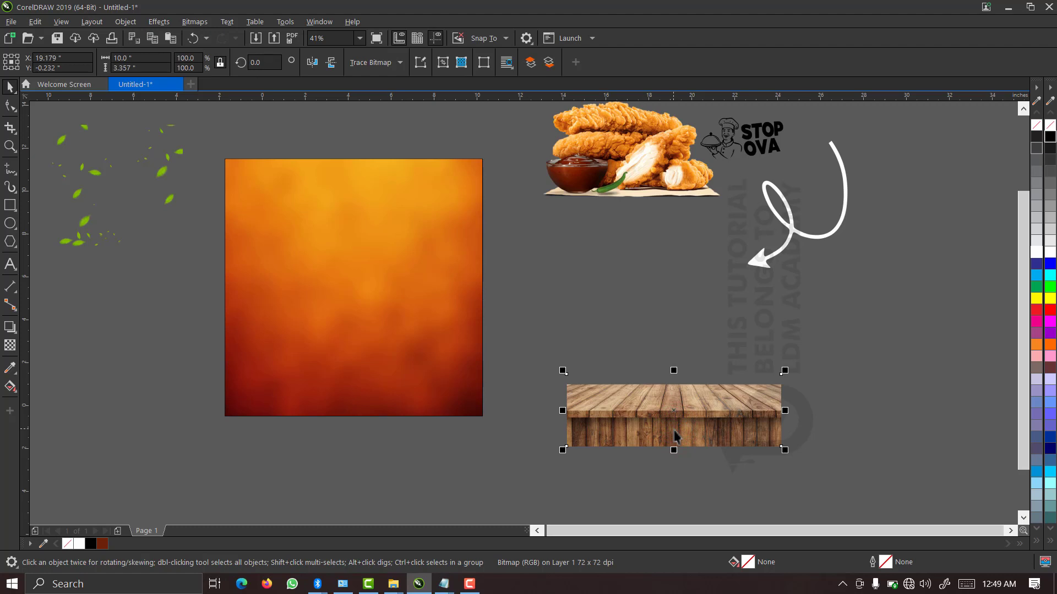
left_click_drag(674, 429, 371, 360)
left_click(395, 402)
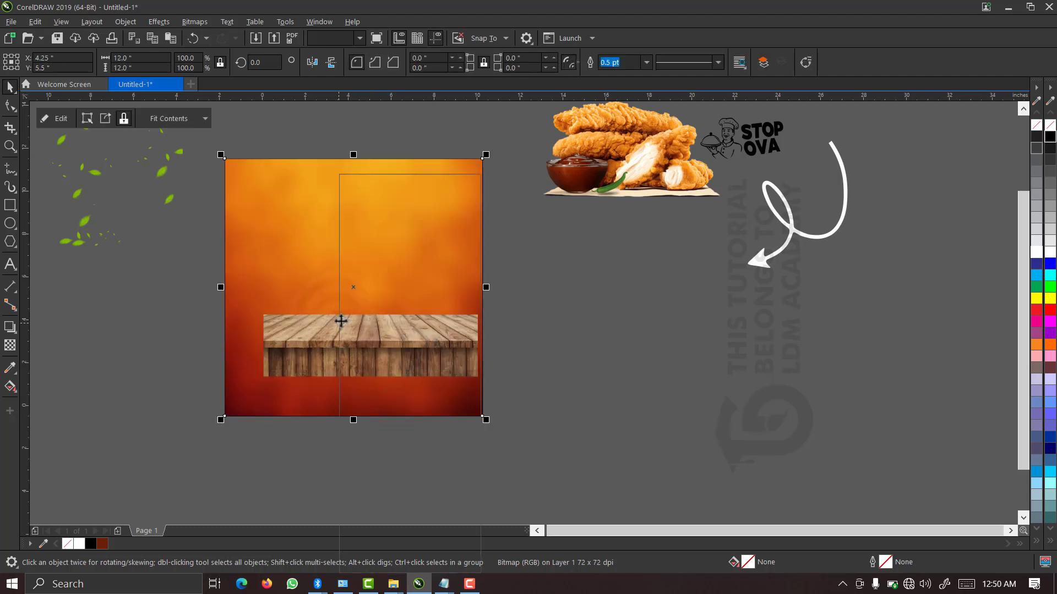
- Edit the PowerClip contents, enlarge the wooden table to about 14.15 inches wide and move it towards the page centre
right_click(340, 175)
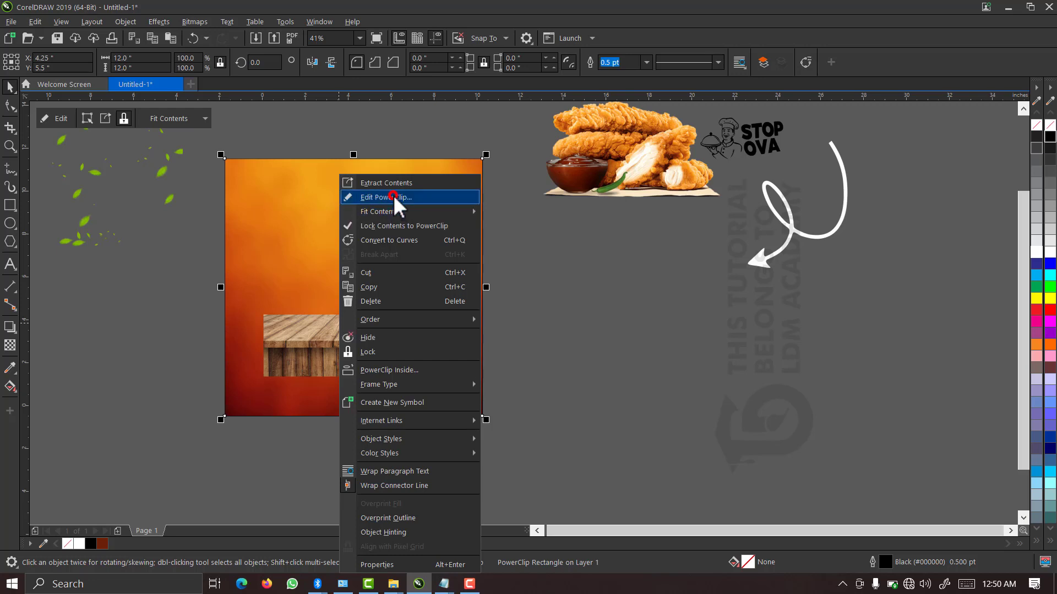
left_click(393, 197)
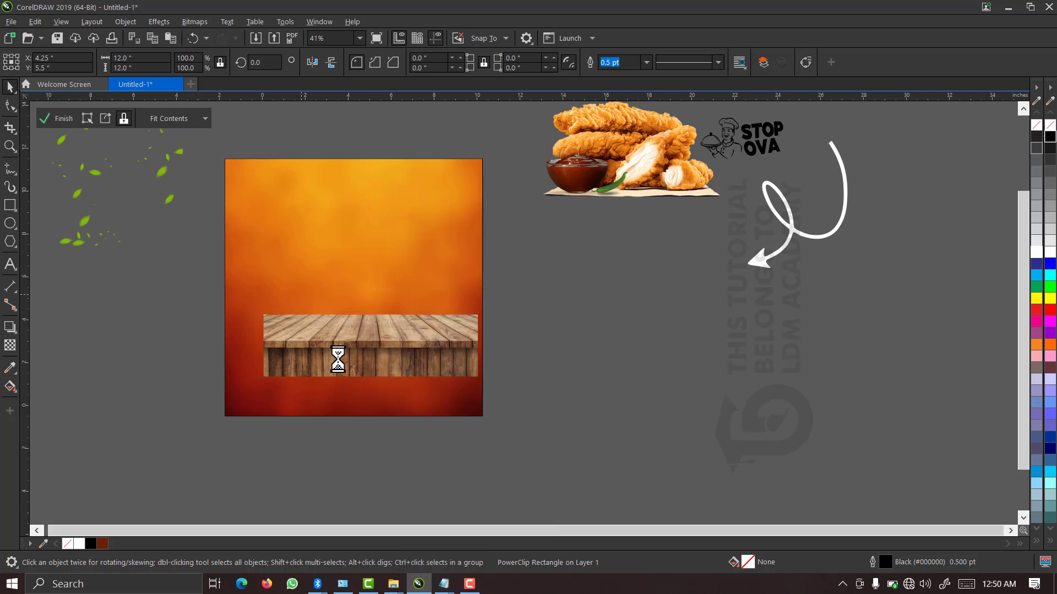
left_click(346, 359)
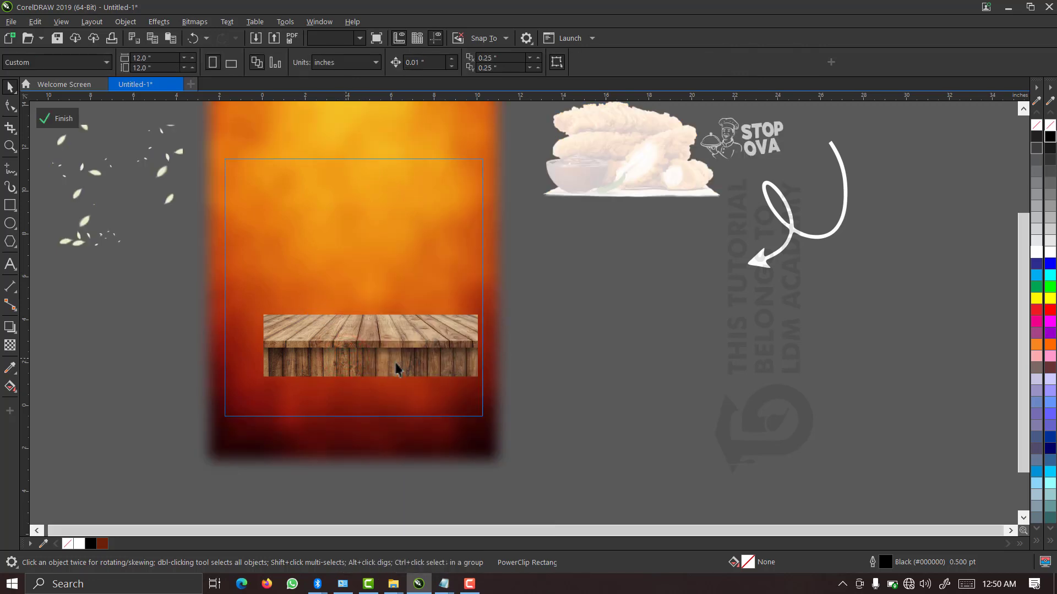
left_click(479, 379)
left_click_drag(481, 380, 465, 422)
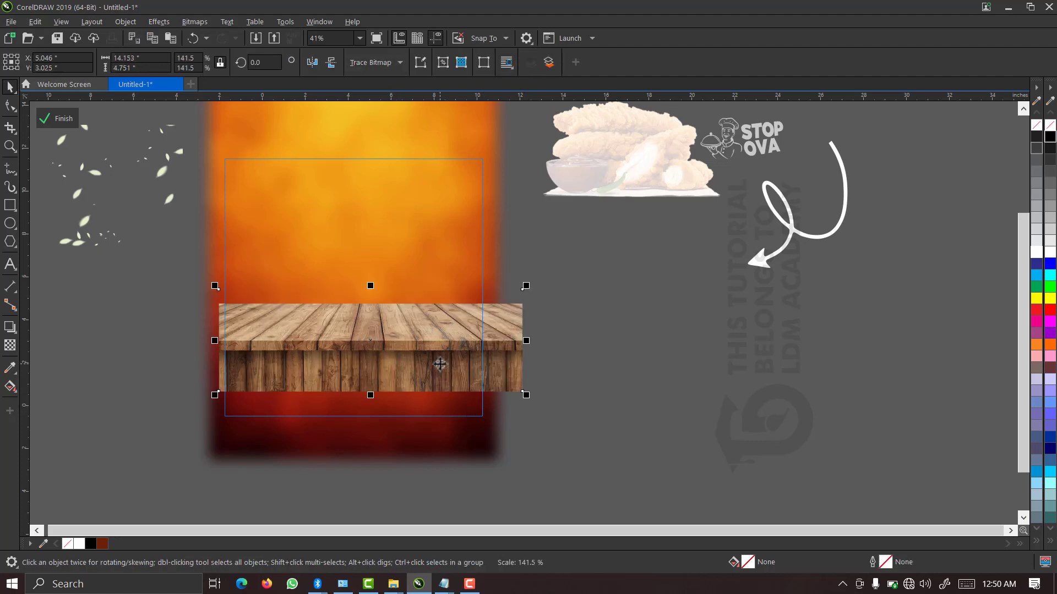
left_click_drag(435, 365, 423, 367)
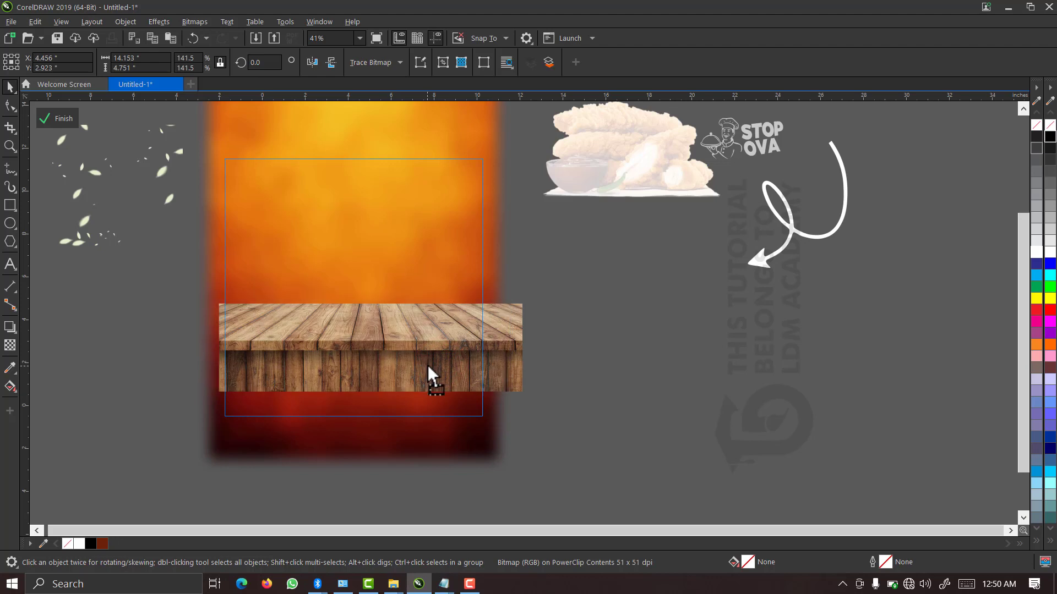
- Reduce the wooden table to about 13.26 inches wide, centre it across the page and stretch its height to about 4.75 inches
key("z")
left_click_drag(187, 273, 556, 460)
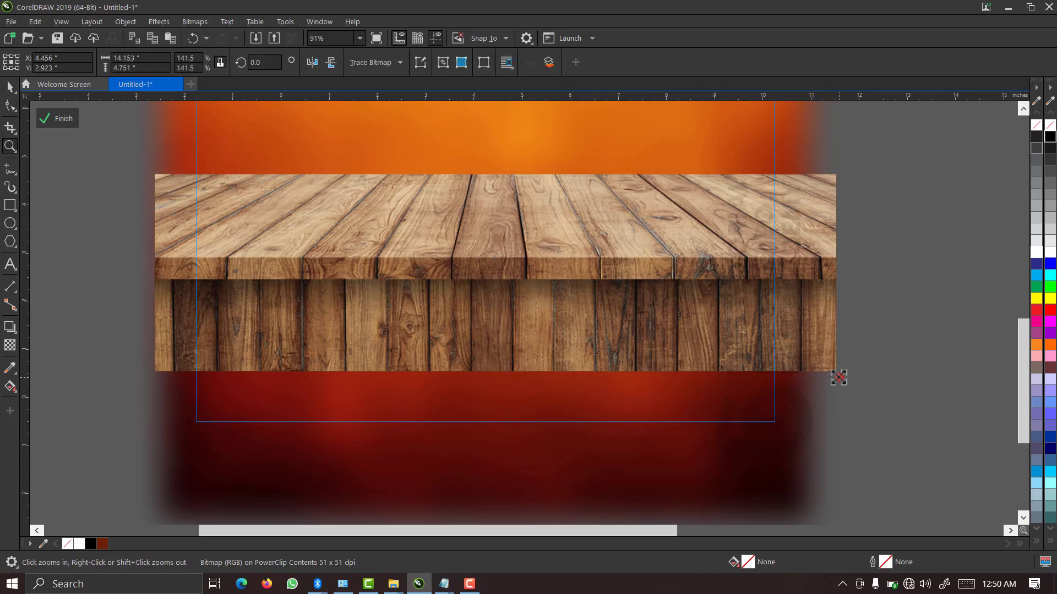
left_click_drag(837, 375, 796, 382)
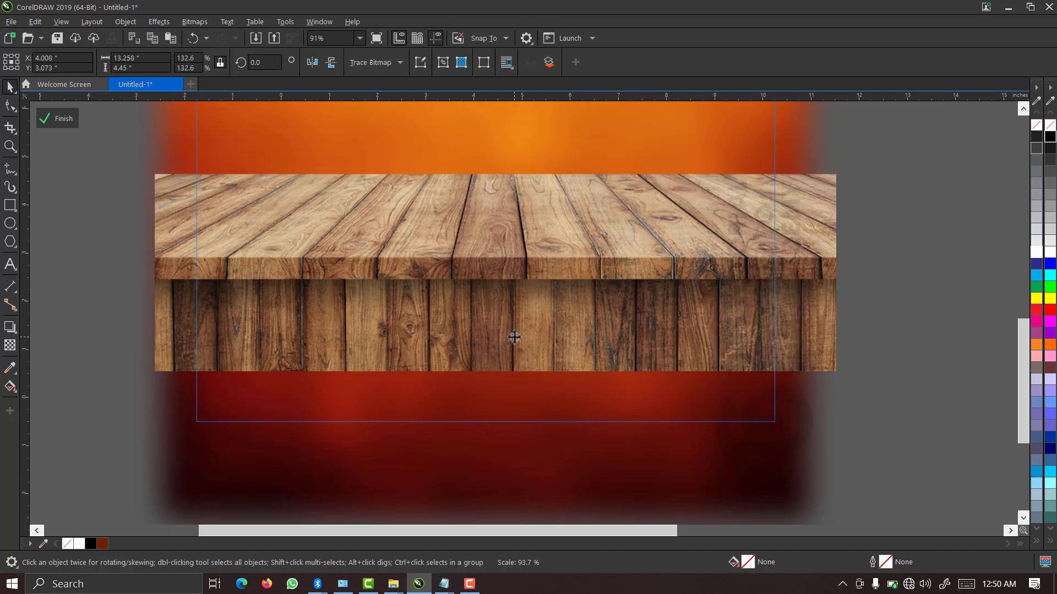
left_click_drag(532, 324, 546, 337)
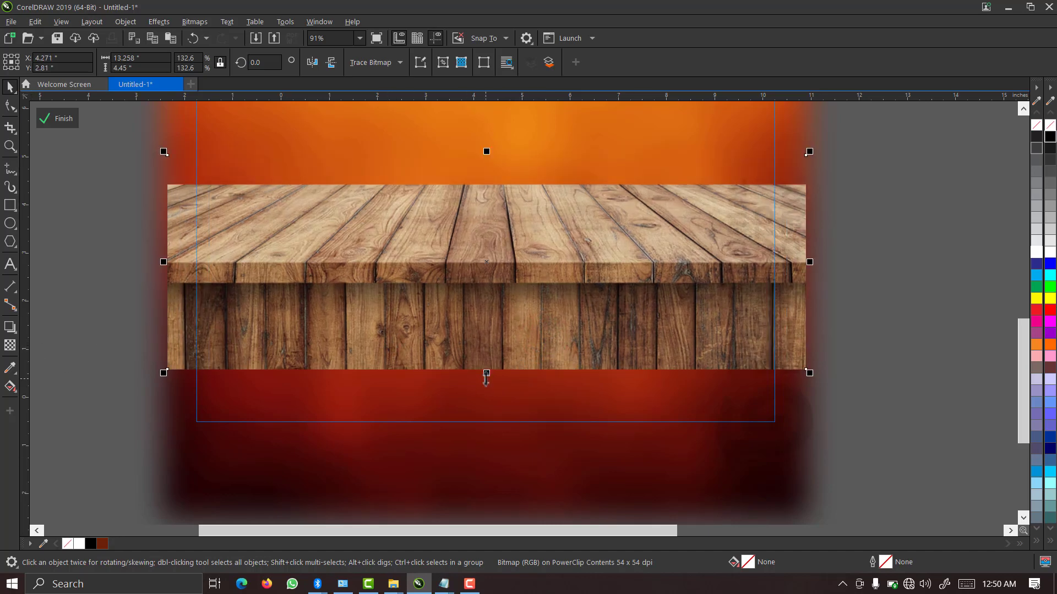
left_click_drag(487, 377, 486, 392)
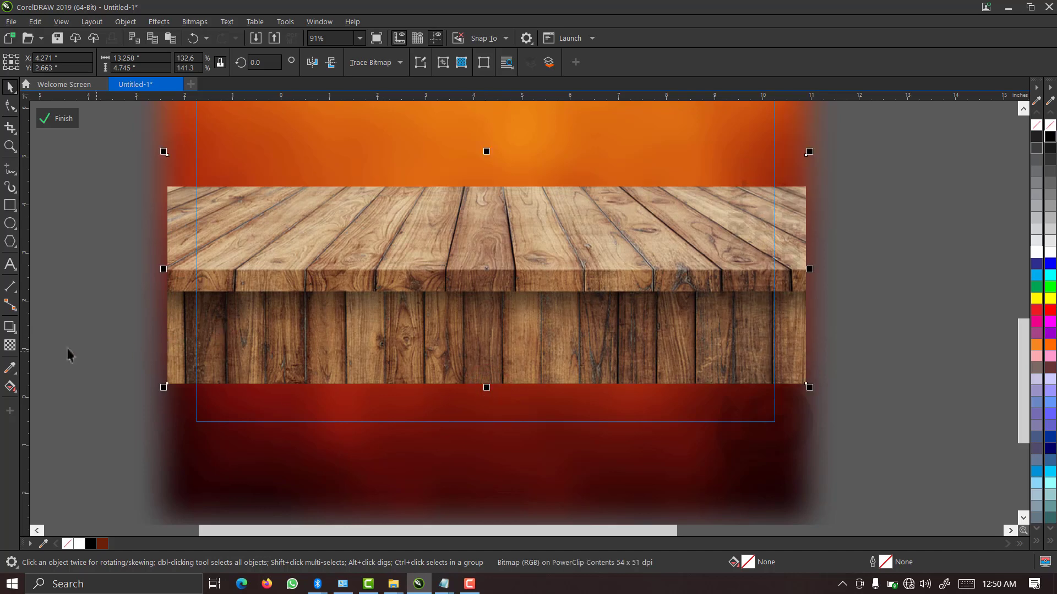
- Draw a rectangle about 13.29 by 5.3 inches over the wooden table, from its back edge to below the page
left_click(8, 203)
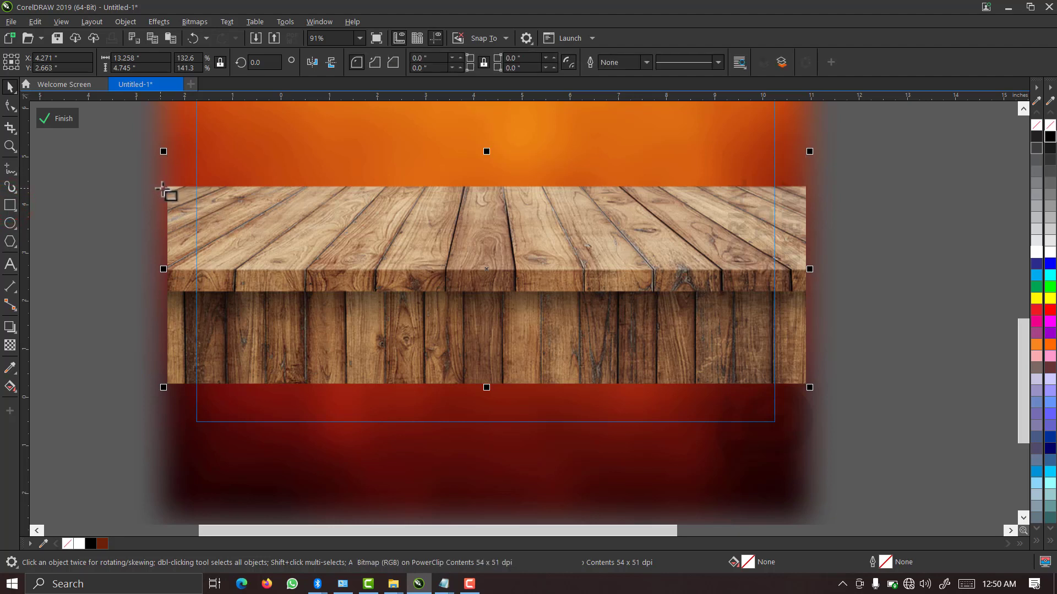
mouse_move(166, 189)
left_mouse_down()
mouse_move(311, 271)
mouse_move(733, 395)
mouse_move(808, 444)
left_mouse_up()
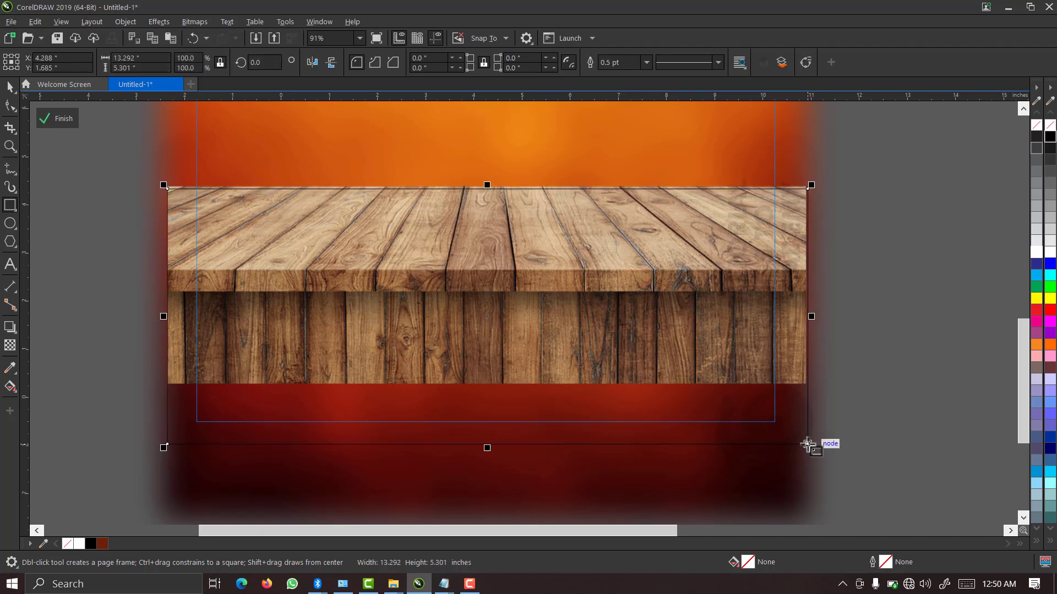
- Align the rectangle's upper edge with the back edge of the tabletop and fill it with the document palette's brown
left_click(517, 166)
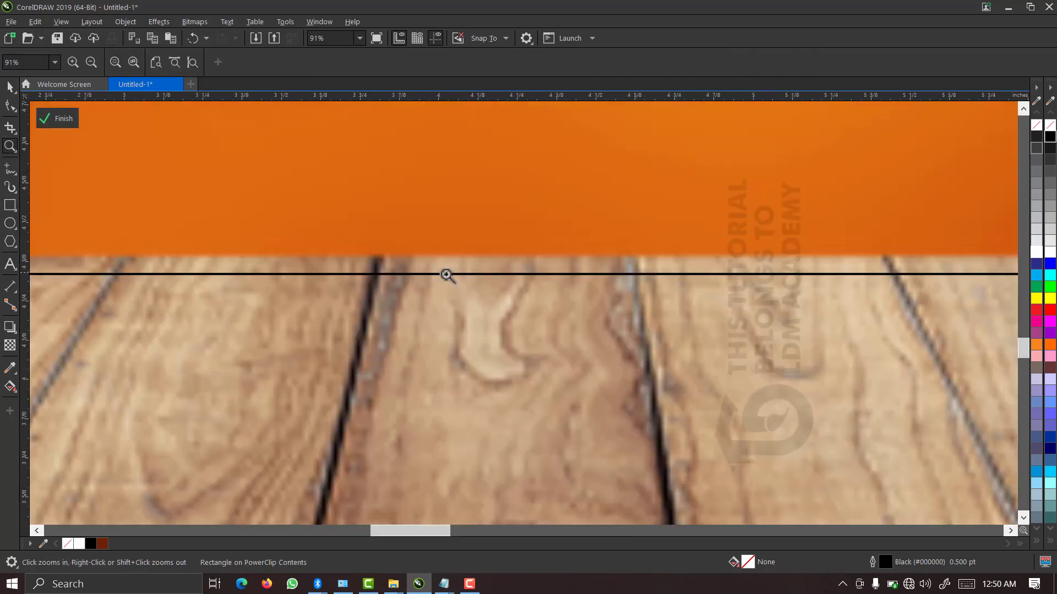
left_click_drag(390, 225, 582, 386)
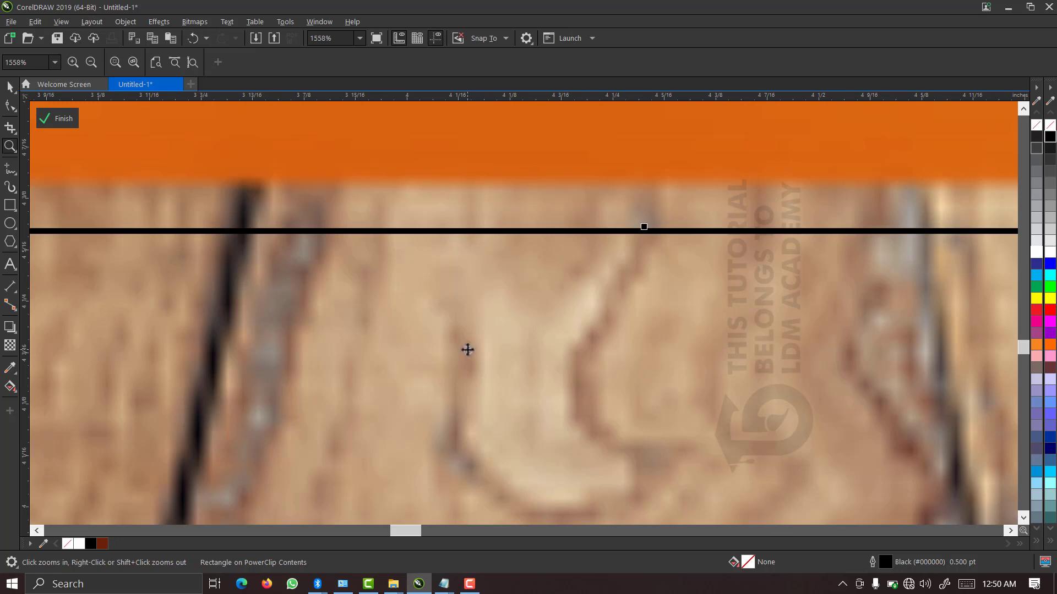
key("space")
left_click(467, 350)
left_click_drag(466, 310, 464, 298)
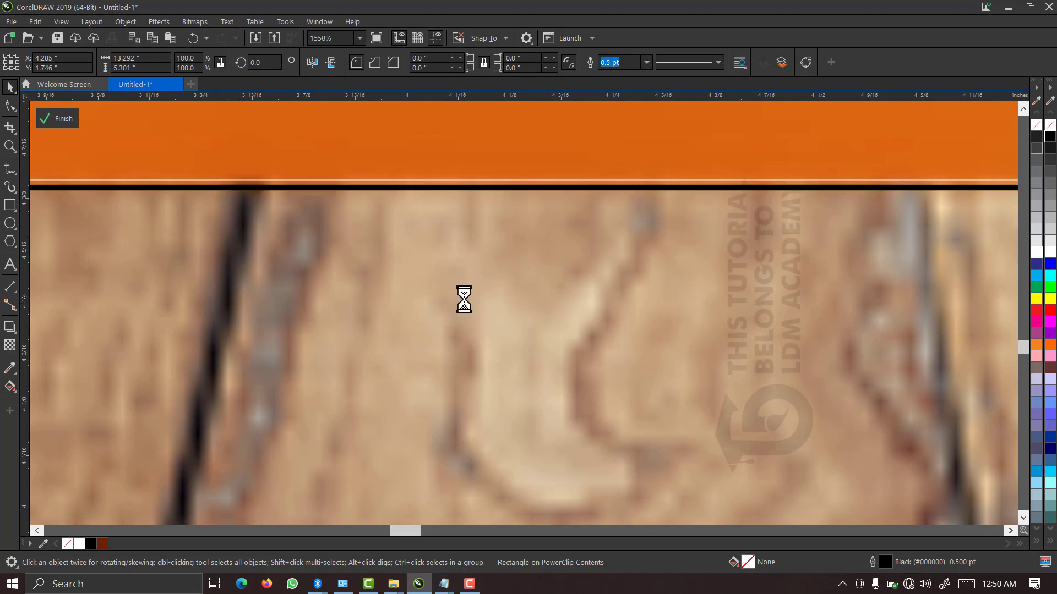
left_click(102, 543)
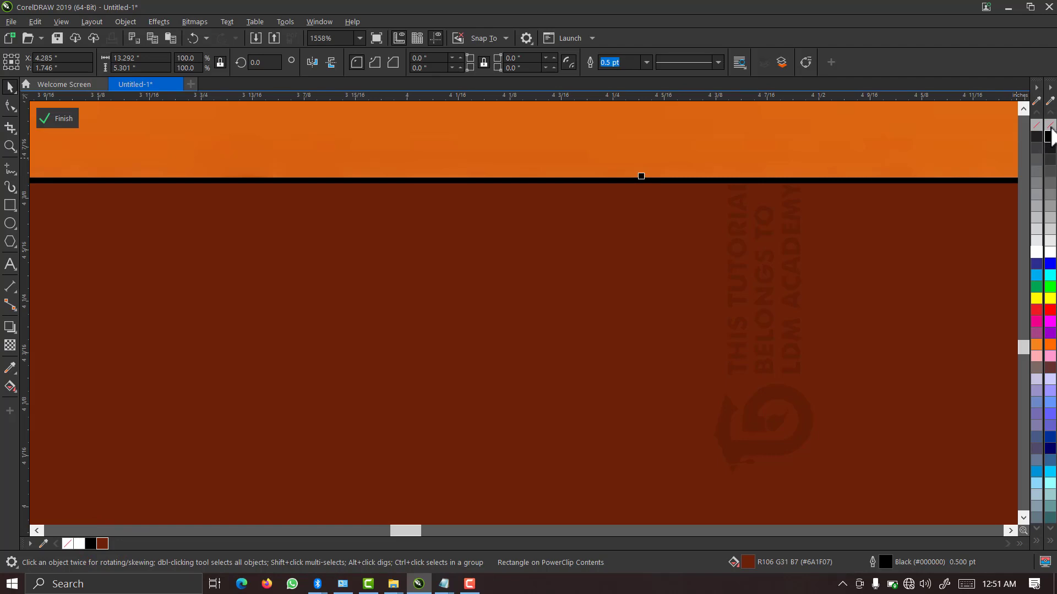
- Remove the outline from the brown rectangle inside the PowerClip
right_click(1049, 126)
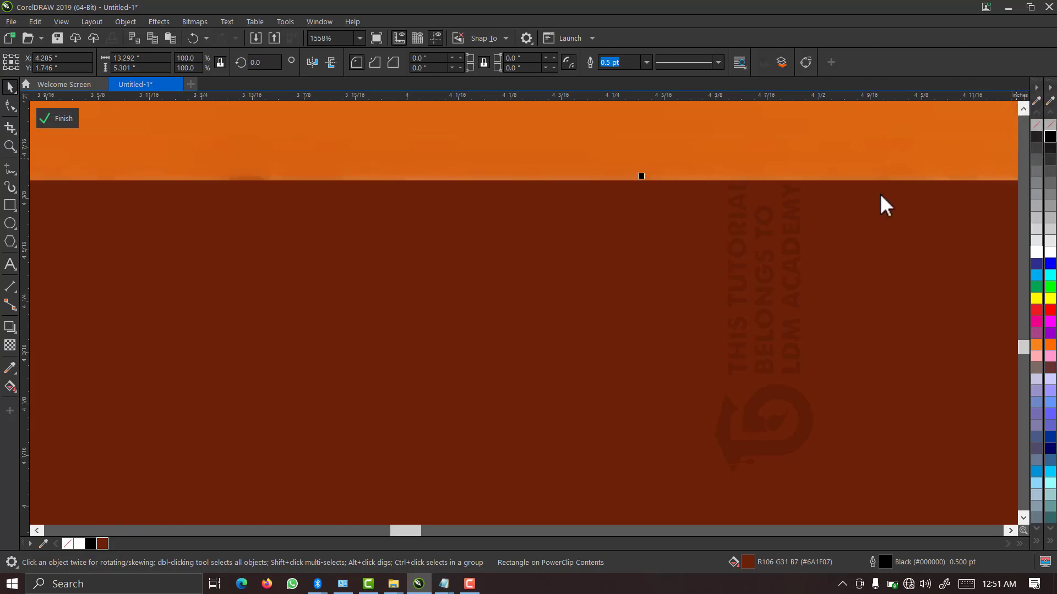
left_click(10, 345)
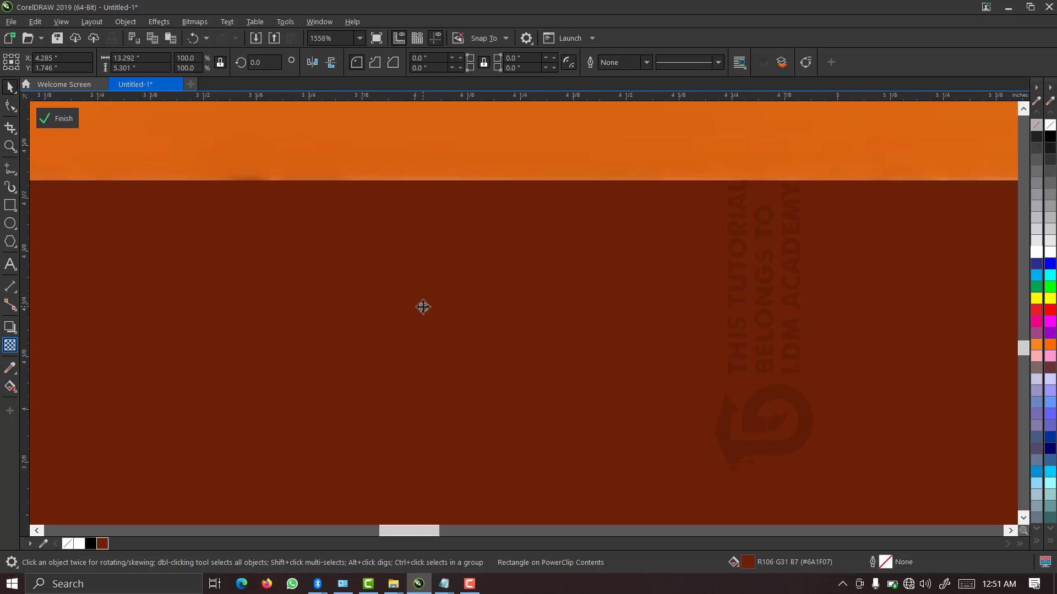
scroll(423, 307, "down", 2)
scroll(423, 307, "down", 2)
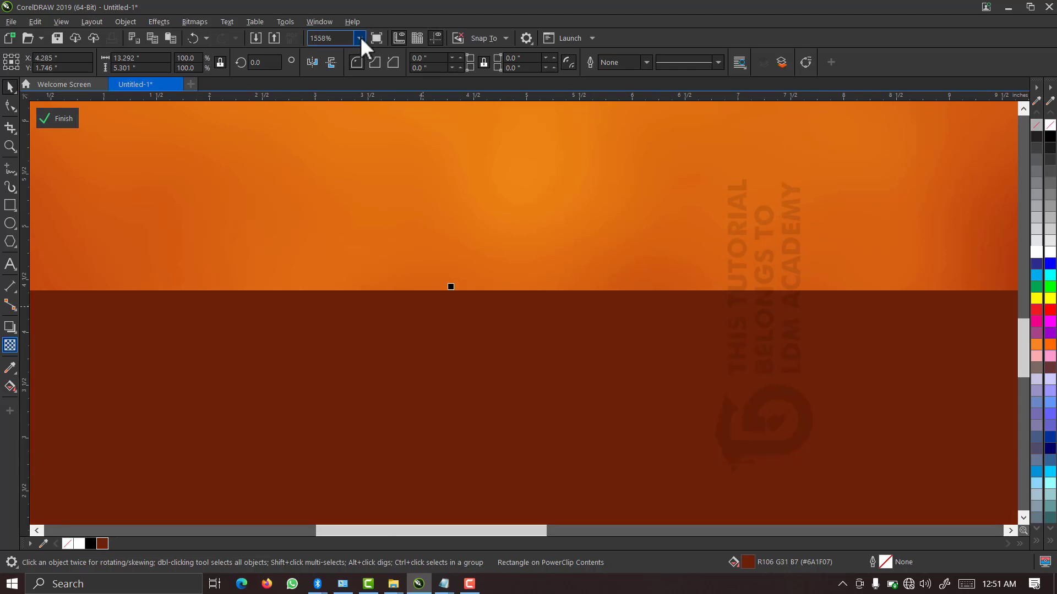
left_click(360, 38)
left_click(351, 71)
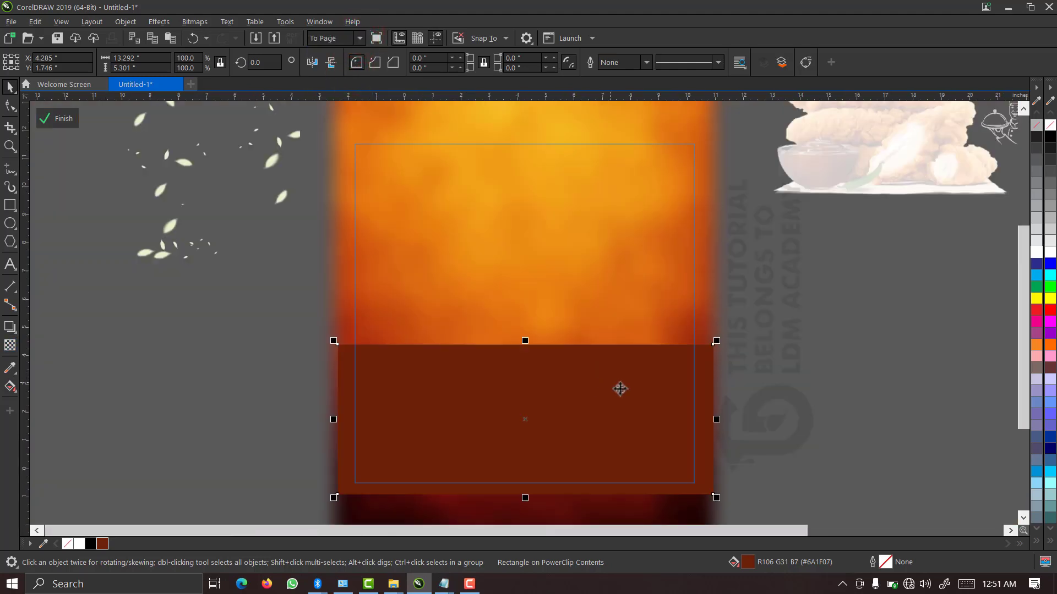
left_click(813, 370)
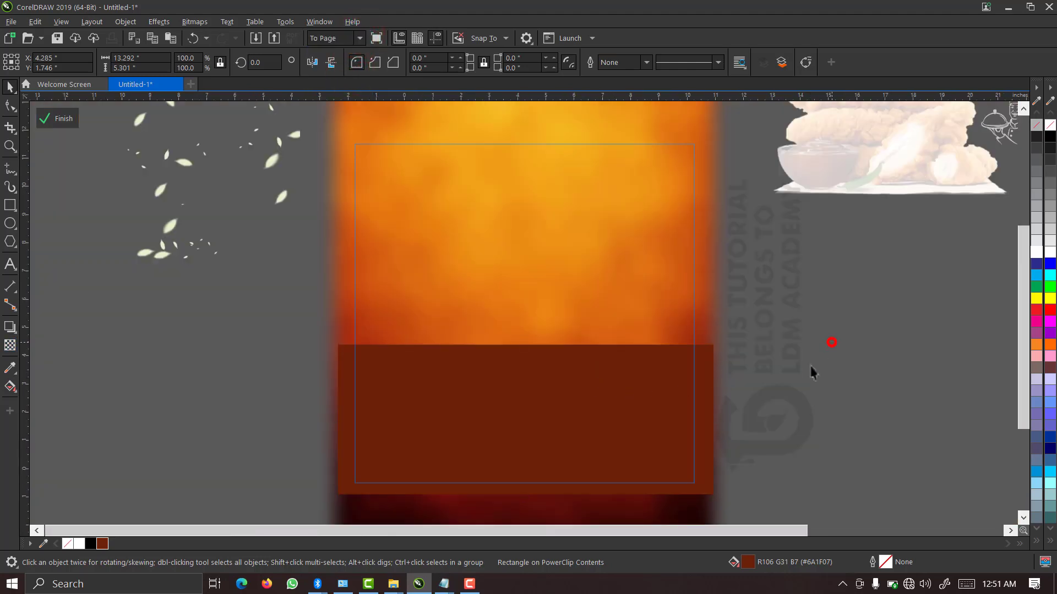
- Move the brown rectangle back in the stacking order so it sits directly behind the wooden table
left_click(405, 454)
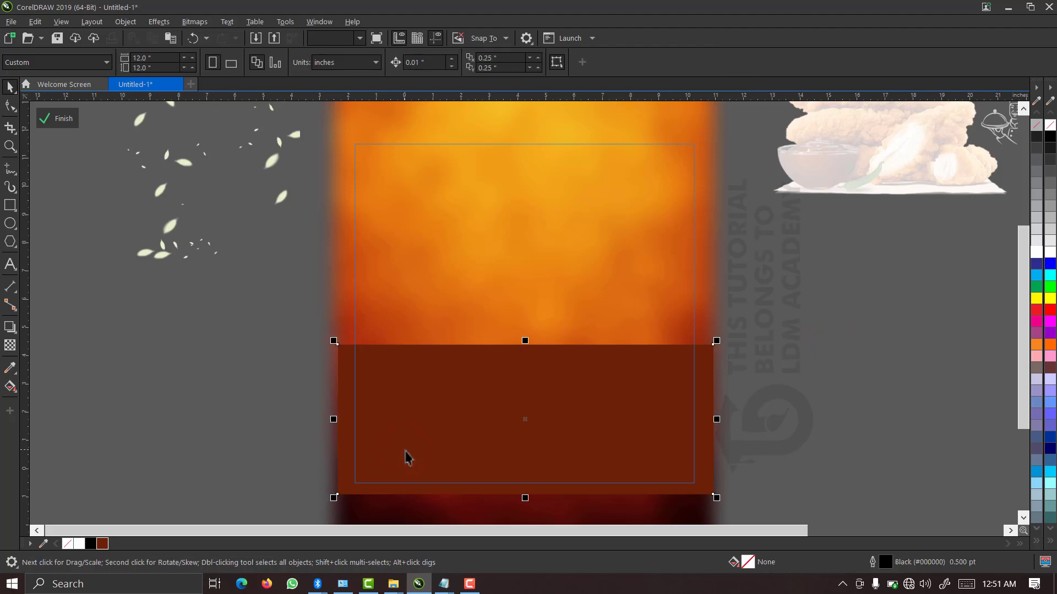
left_click(835, 358)
left_click(657, 420)
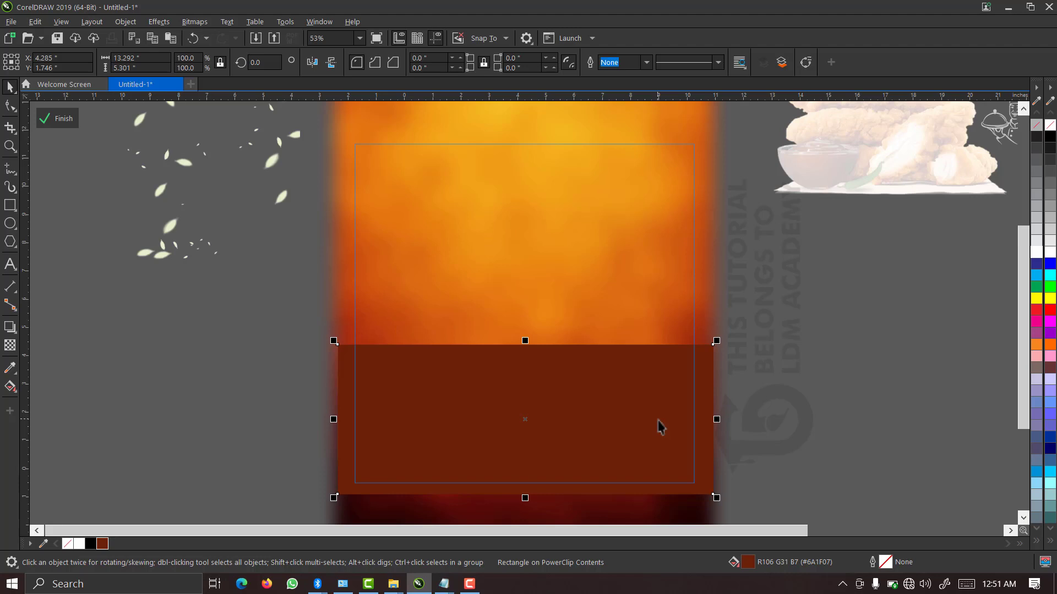
key("ctrl+v")
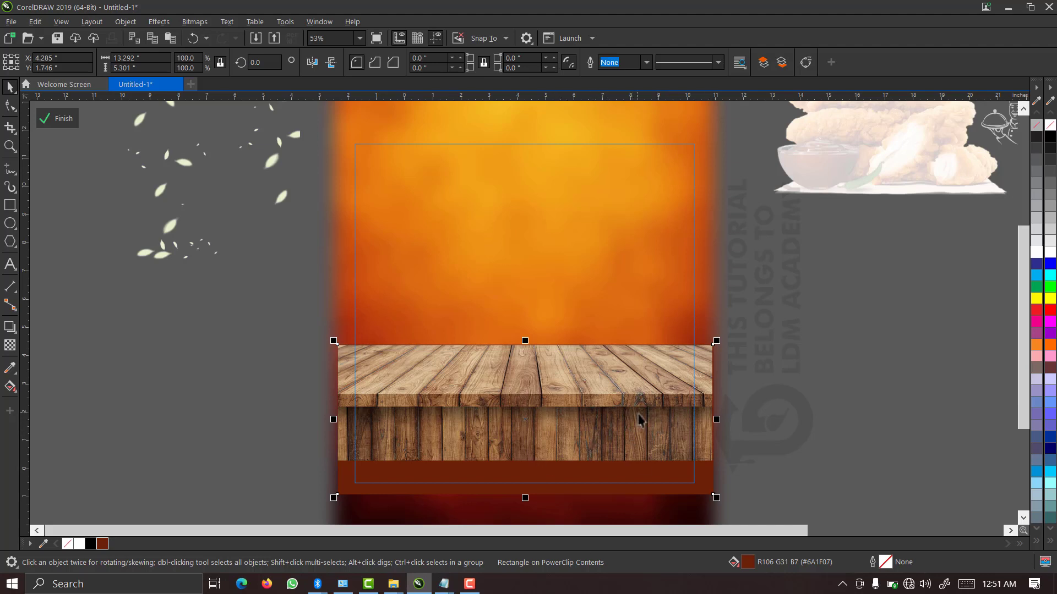
left_click(654, 404)
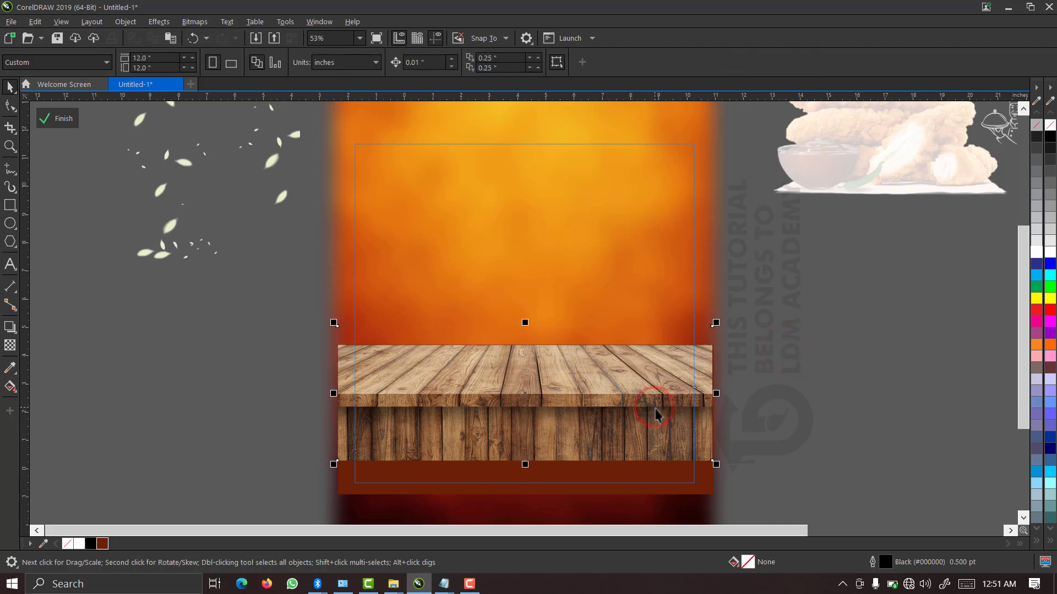
left_click(600, 480)
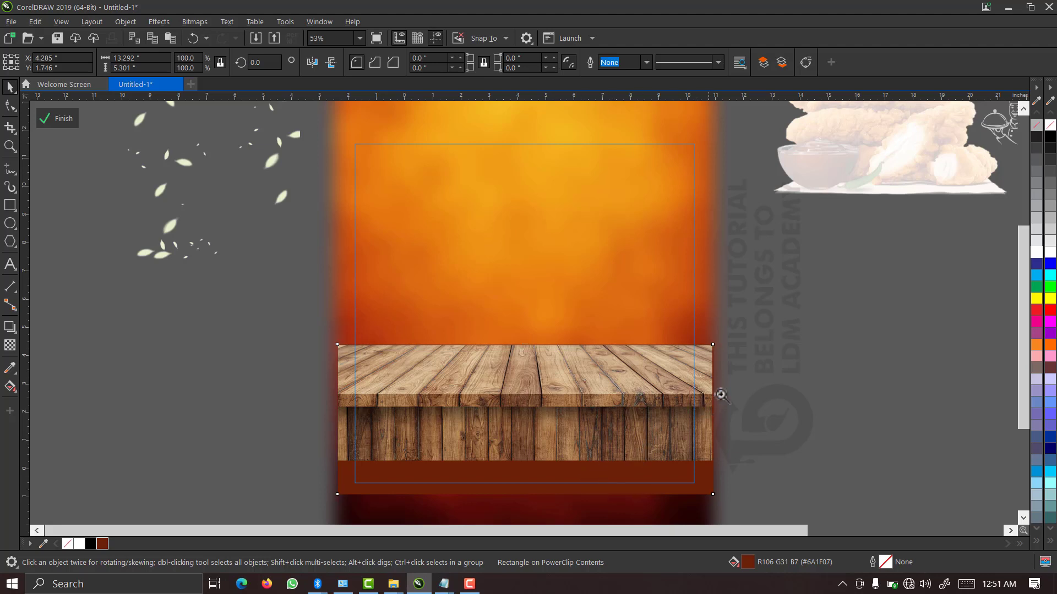
- Apply the Hard Light transparency merge mode to the wooden table image
scroll(330, 496, "down", 2)
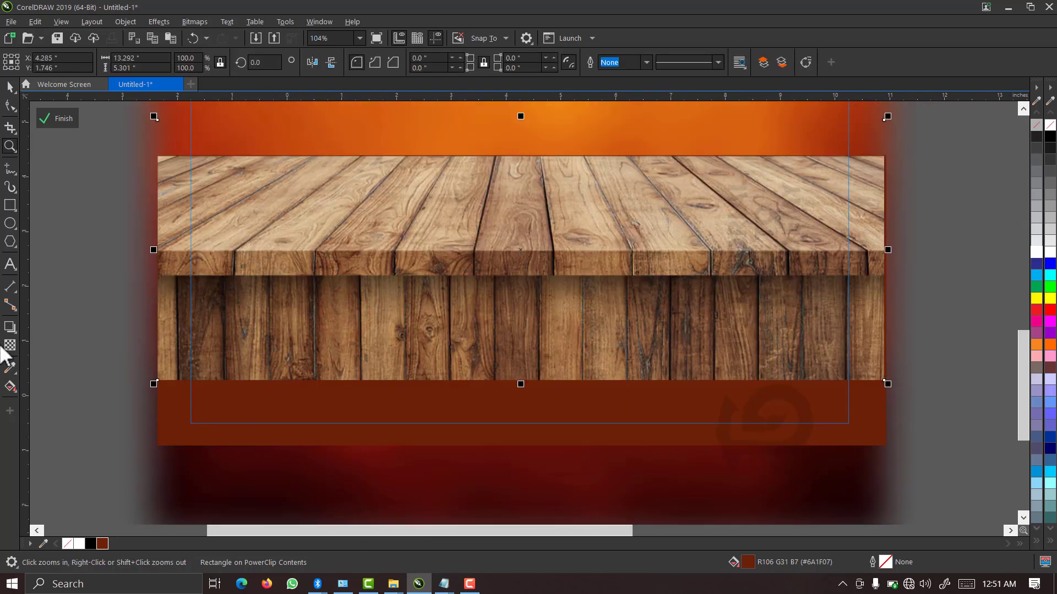
key("space")
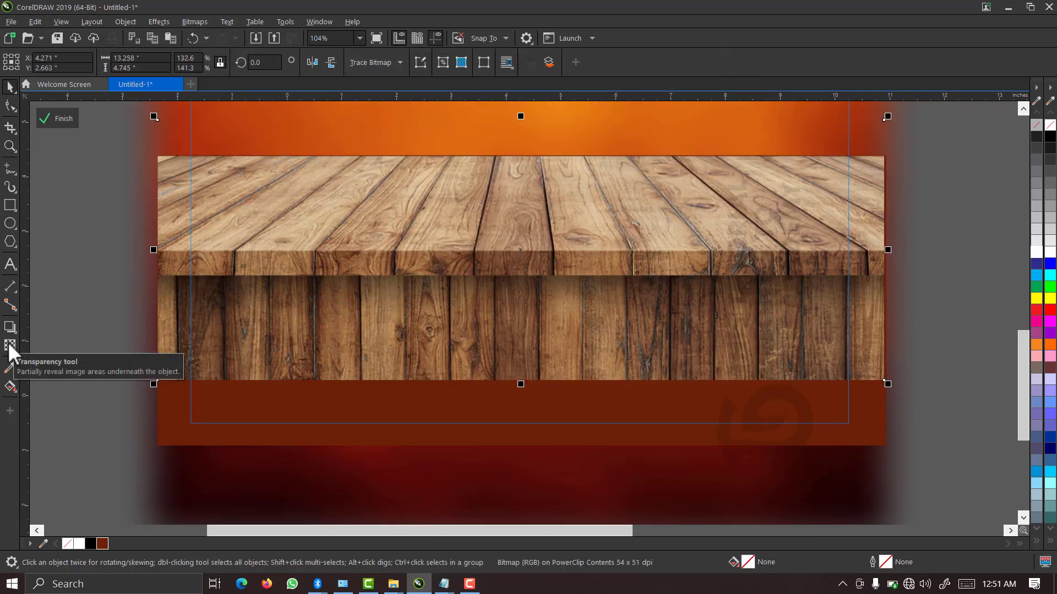
left_click(8, 342)
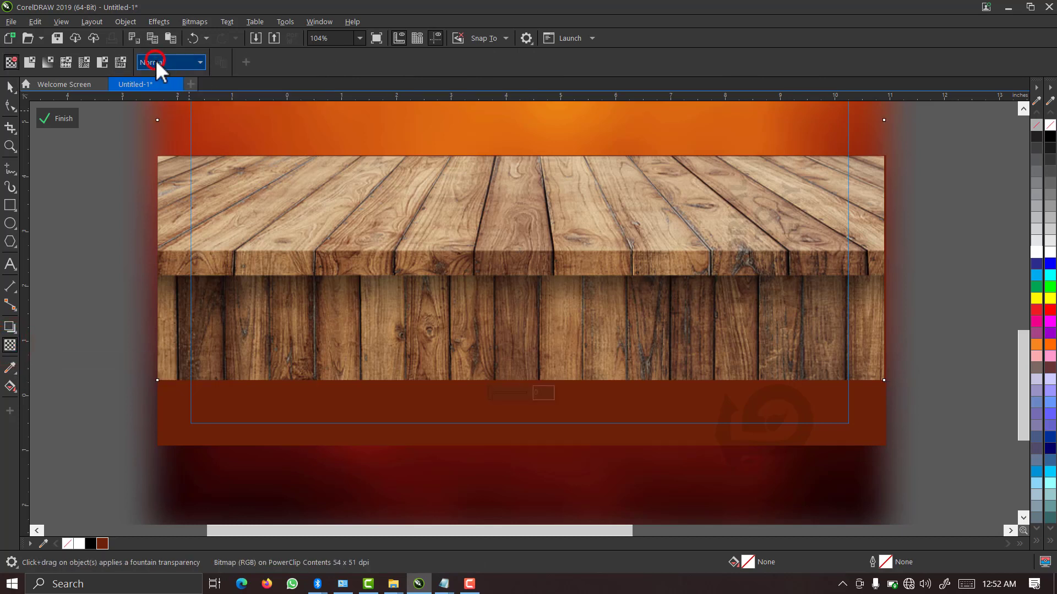
left_click(155, 61)
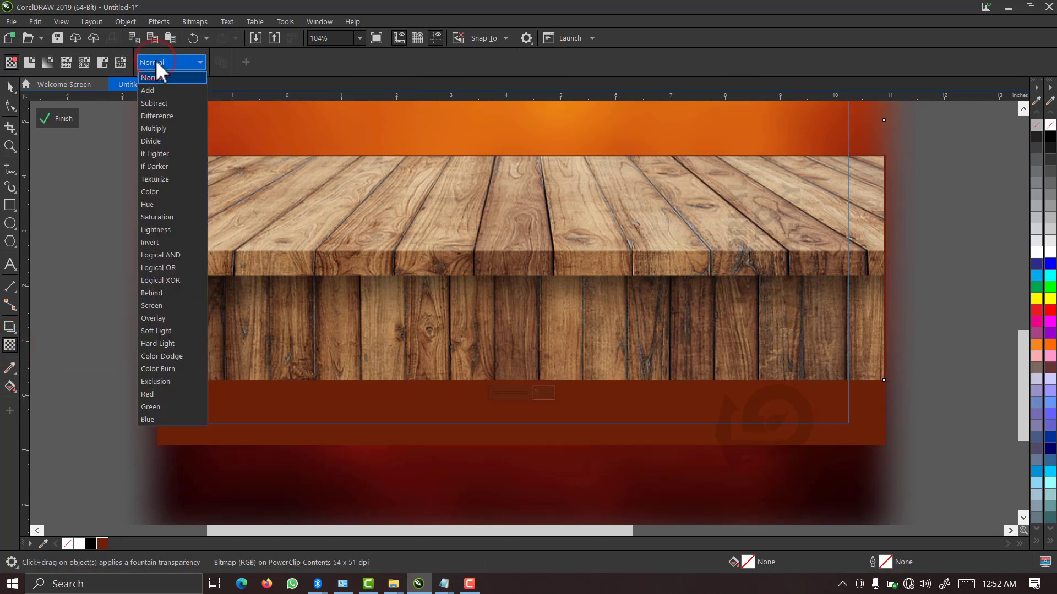
left_click(158, 343)
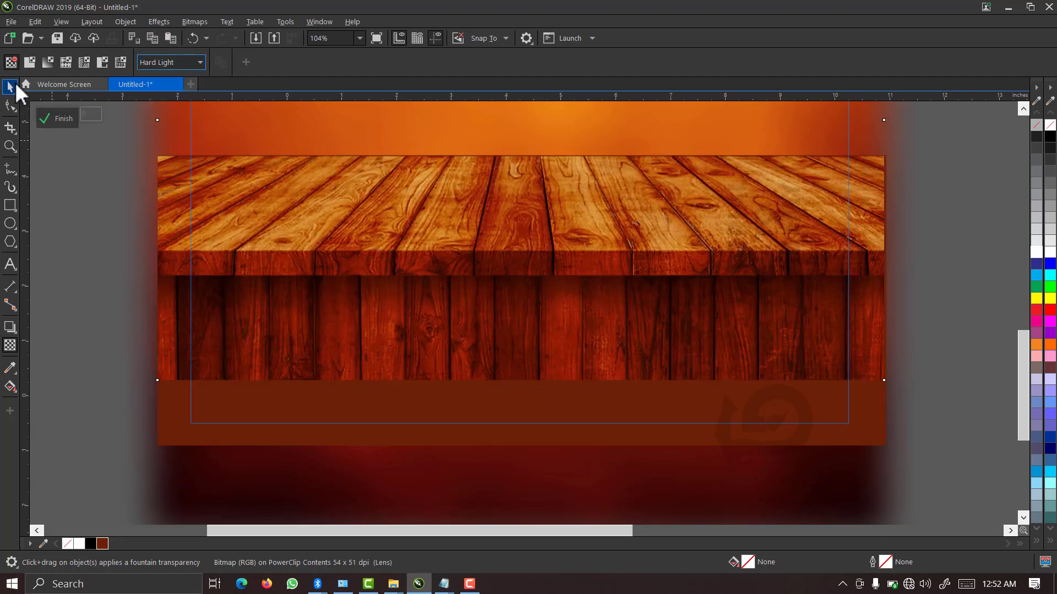
scroll(431, 255, "down", 2)
key("space")
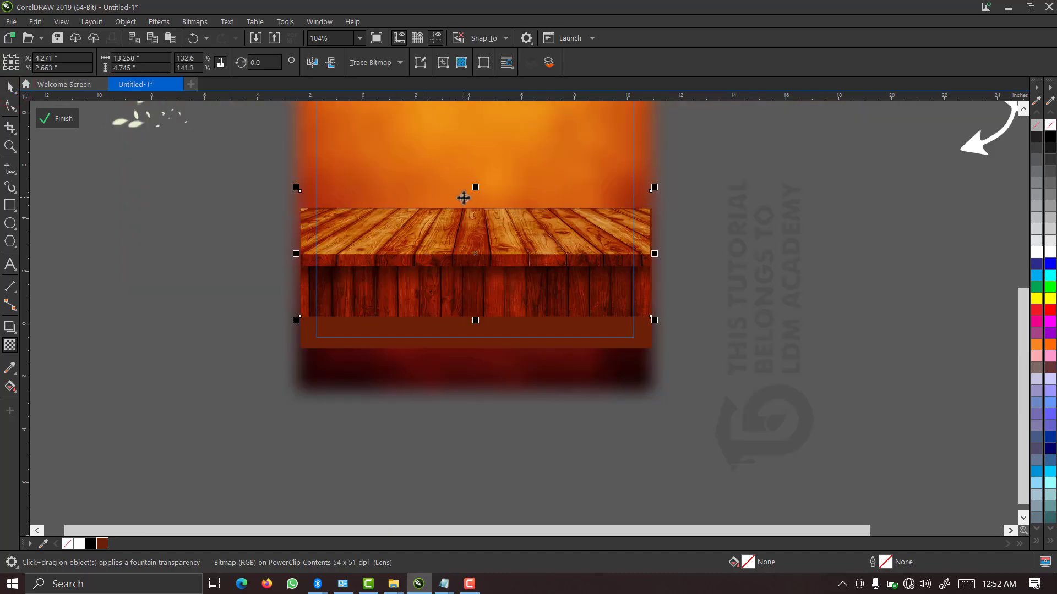
- Move the brown rectangle to the right of the page and place a copy of the table over it to compare the blends
left_click(447, 341)
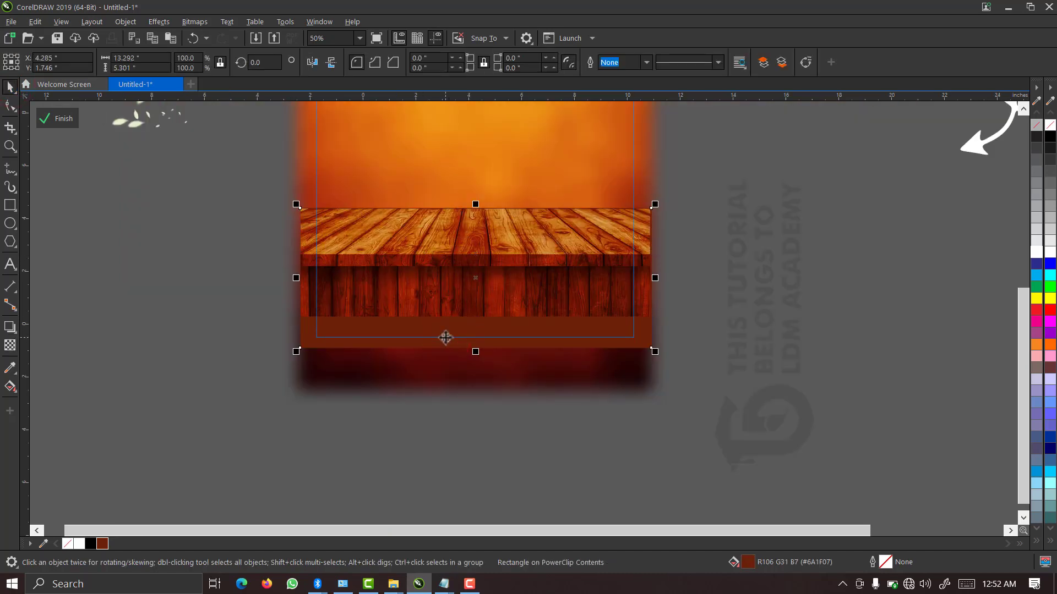
left_click_drag(445, 338, 814, 330)
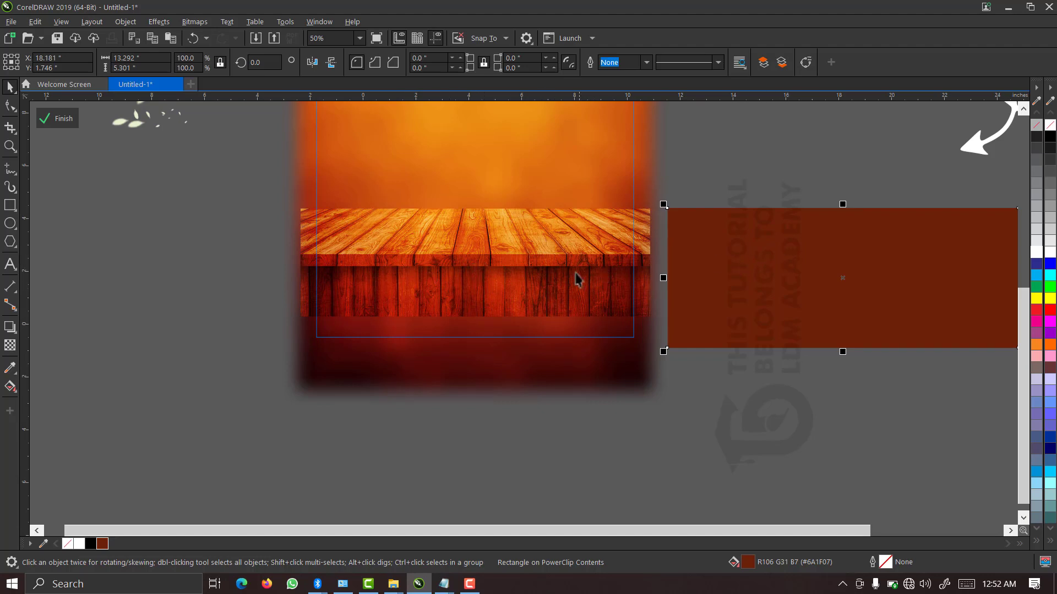
left_click(516, 284)
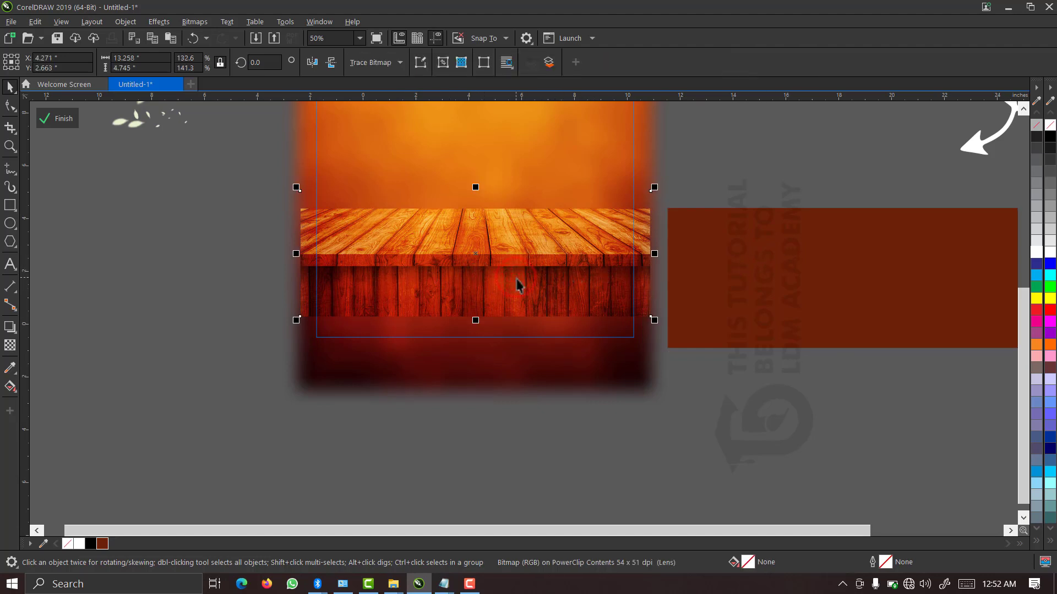
left_click_drag(517, 285, 541, 283)
left_click(776, 270)
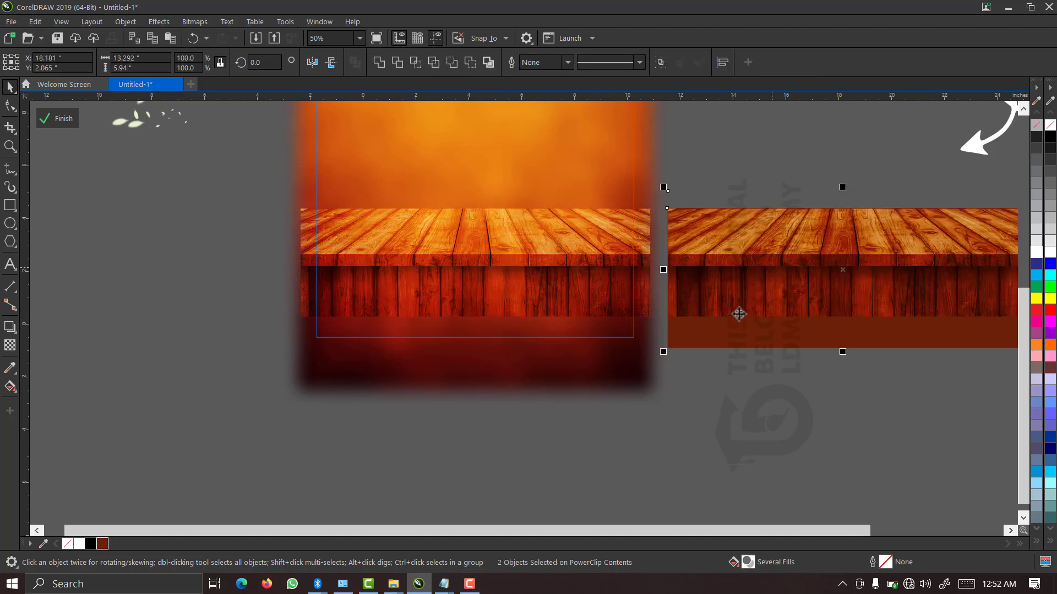
key("F2")
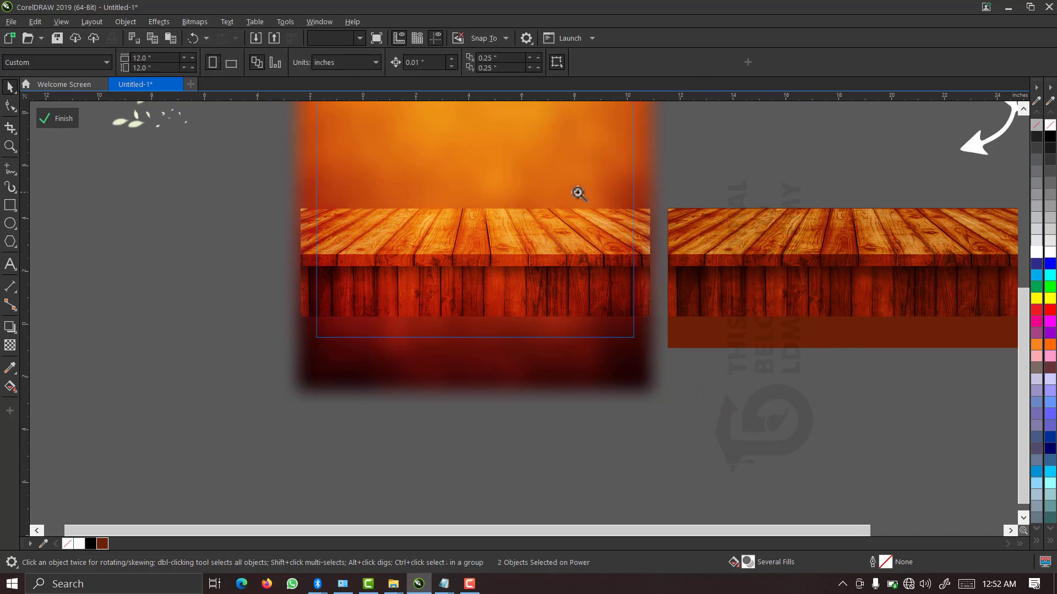
left_click_drag(288, 185, 964, 333)
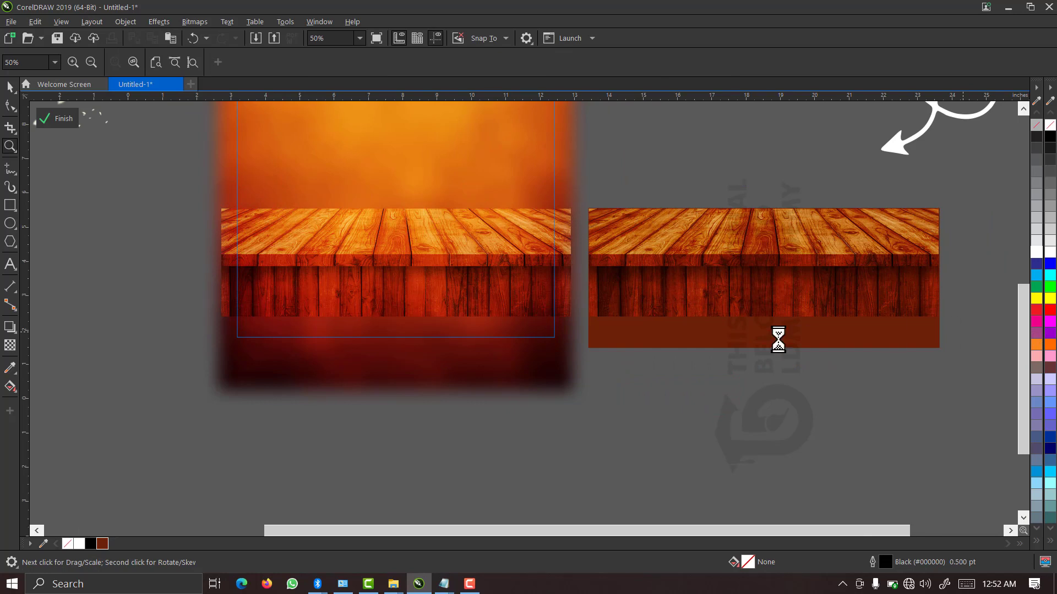
left_click(779, 337)
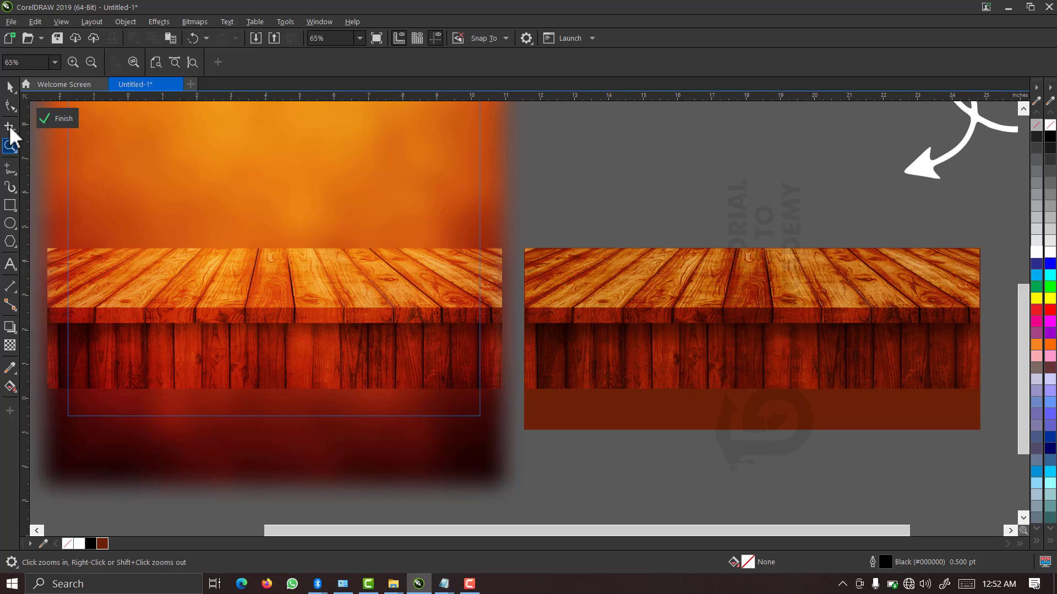
- Undo the table copy and the brown rectangle's move off the page
left_click(9, 88)
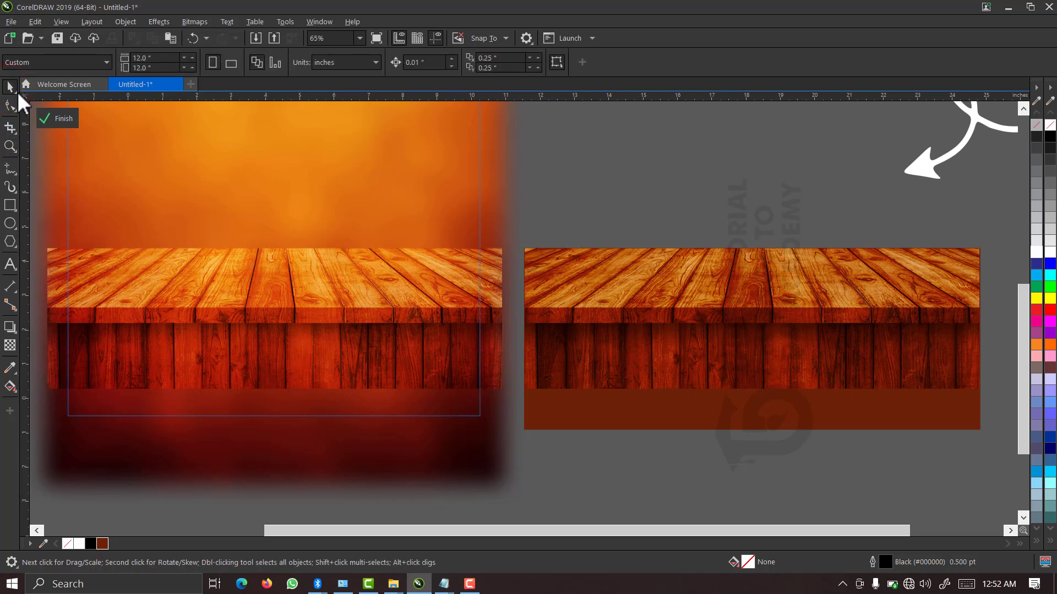
key("ctrl+z")
key("ctrl+z")
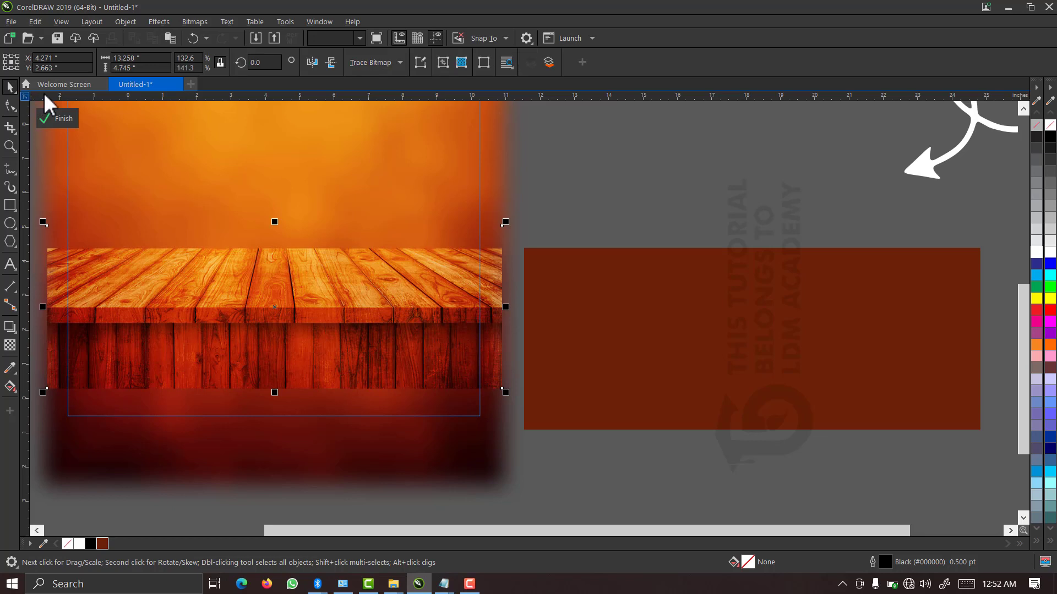
key("ctrl+z")
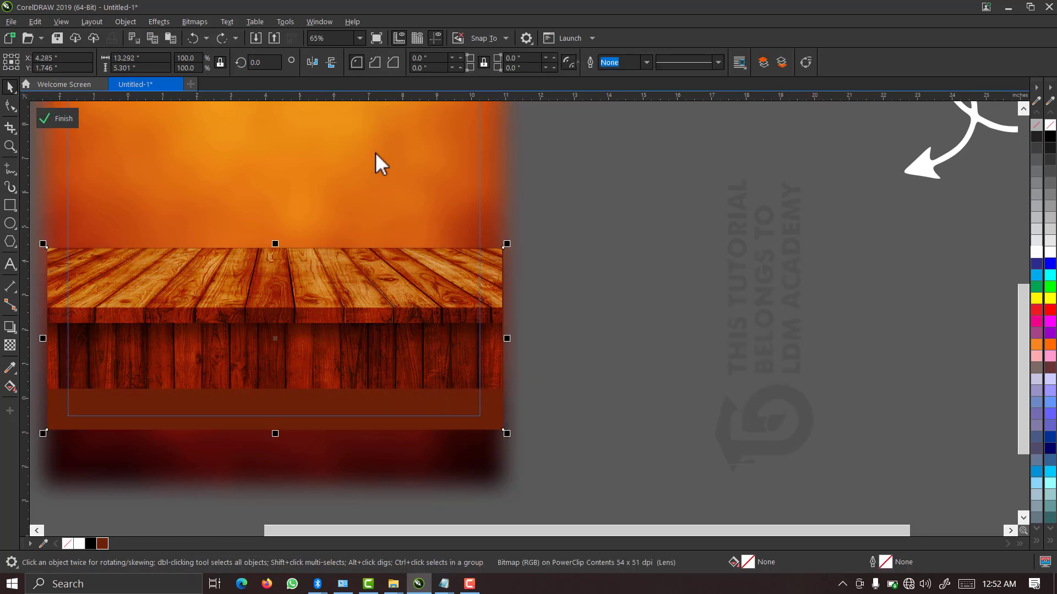
- Finish editing the PowerClip contents and clear the selection
left_click(63, 119)
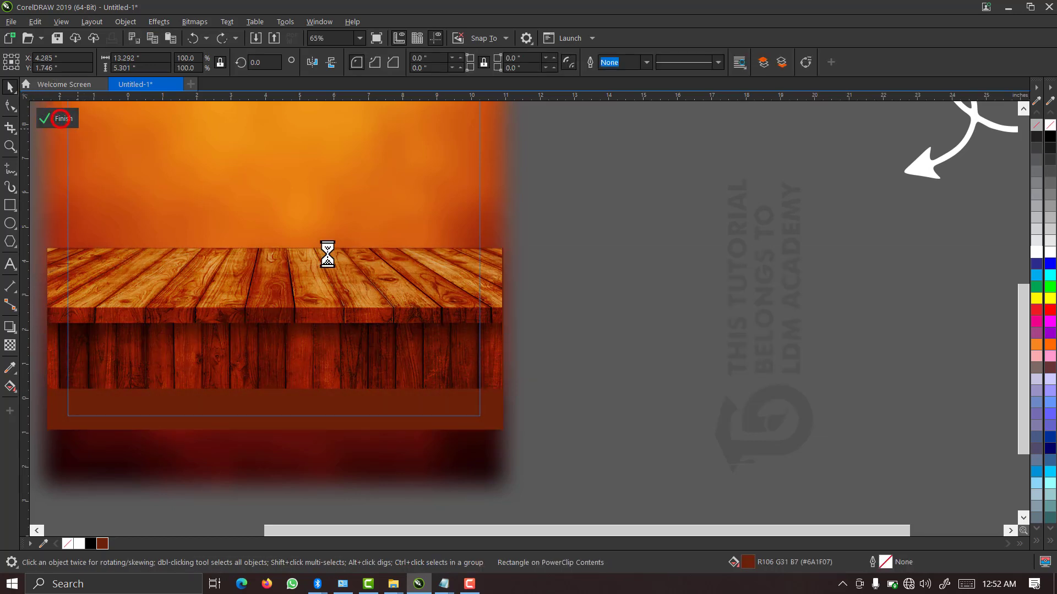
left_click(621, 267)
- Draw a rectangle 12 by about 2.41 inches from the upper part of the table front to the page's bottom edge
key("F2")
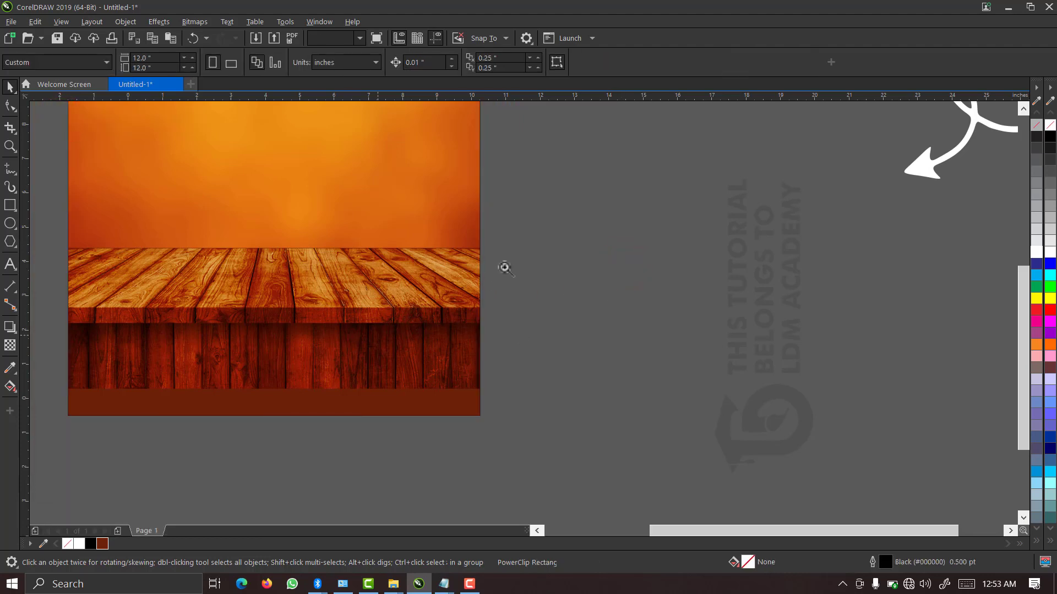
left_click_drag(511, 263, 45, 443)
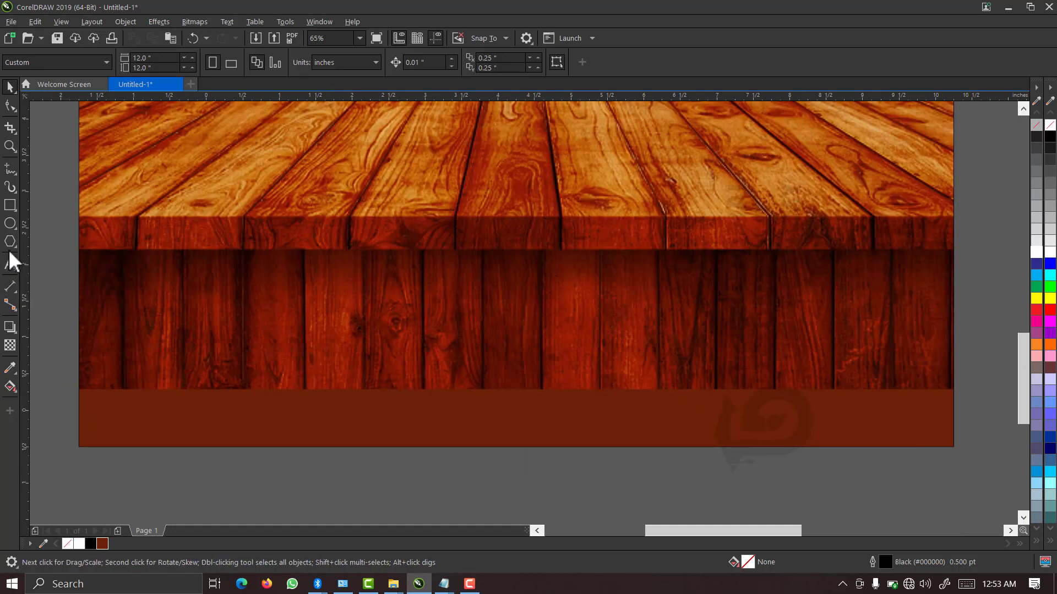
left_click(8, 207)
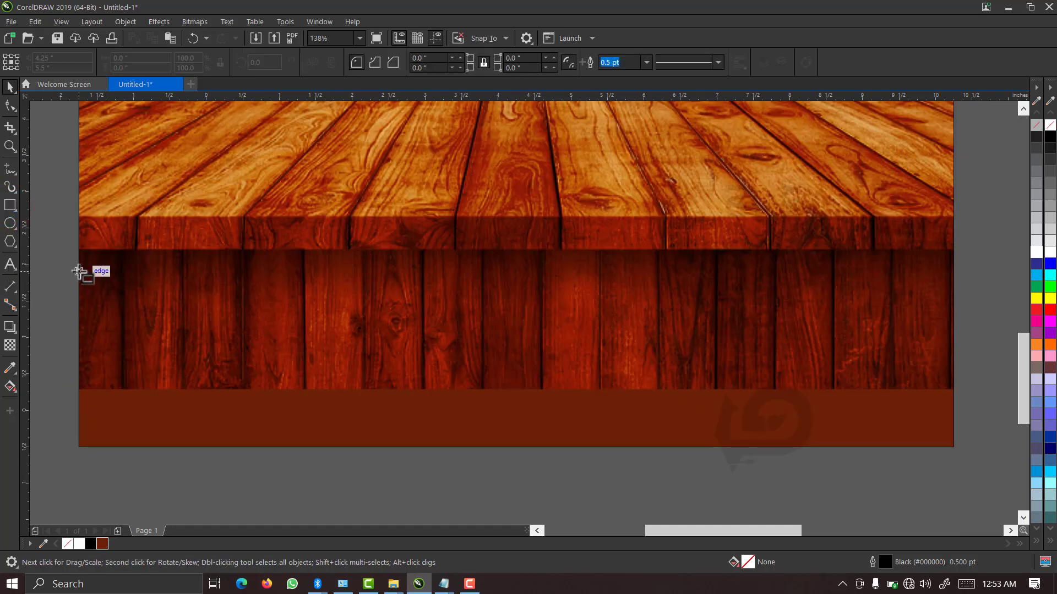
left_click_drag(79, 271, 953, 446)
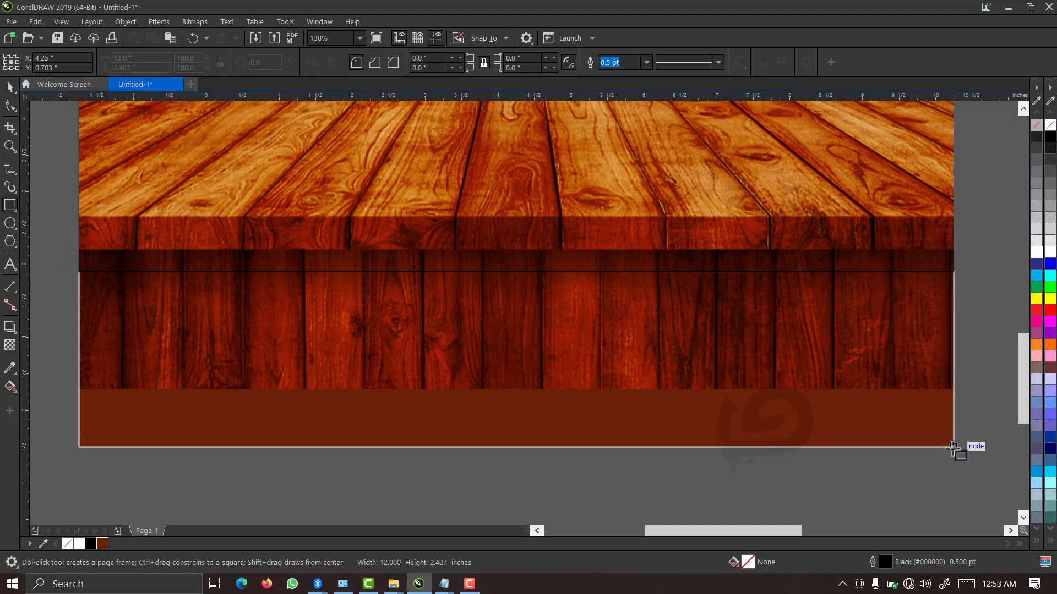
scroll(908, 432, "down", 2)
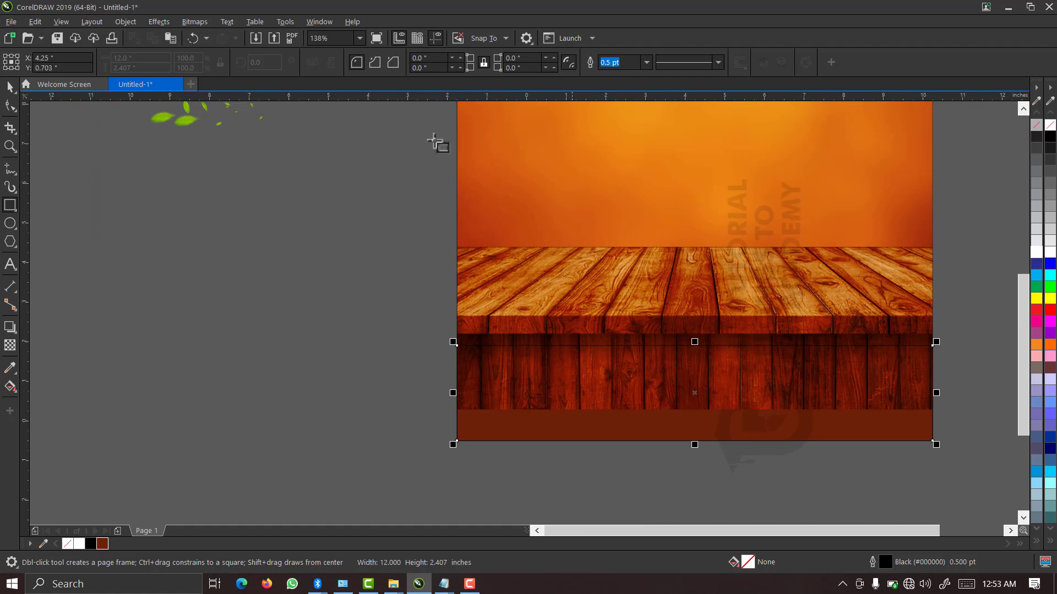
- Stretch the unfilled rectangle past the page's left edge and set its width back to 12 inches
left_click(10, 86)
left_click(193, 289)
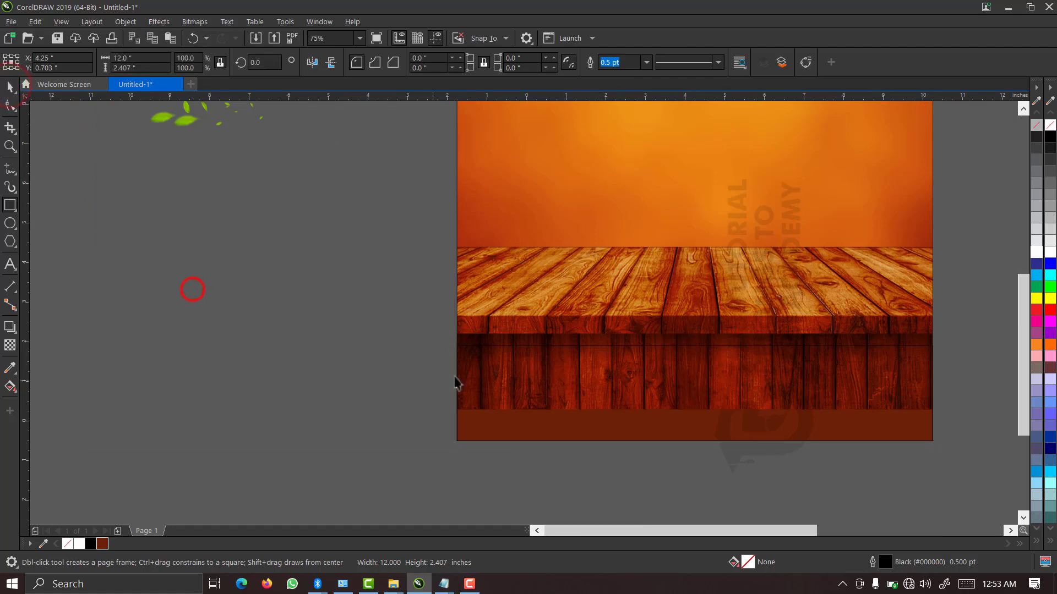
left_click(545, 380)
key("space")
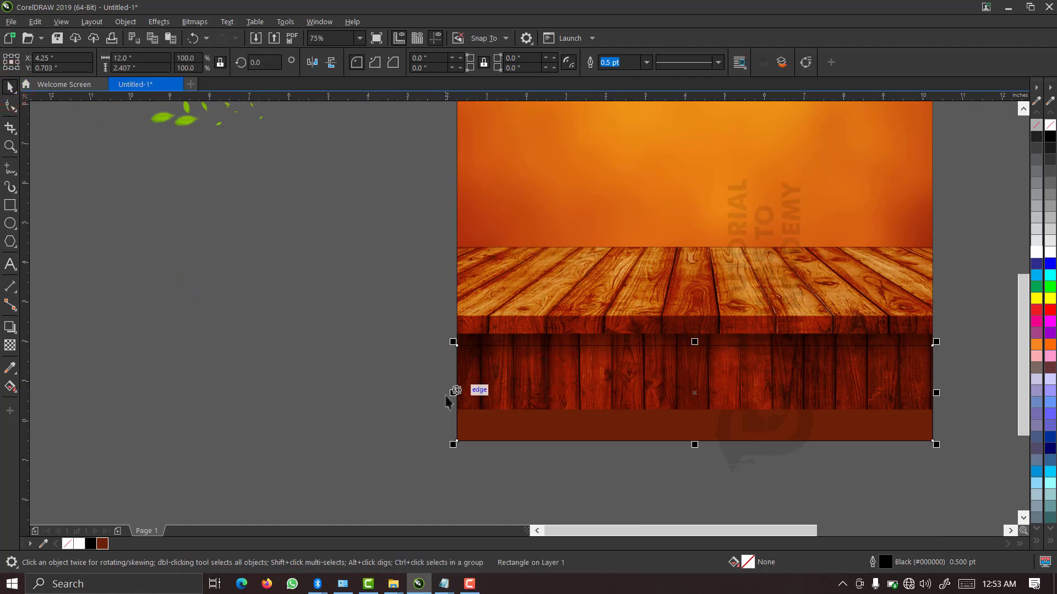
left_click_drag(453, 392, 355, 393)
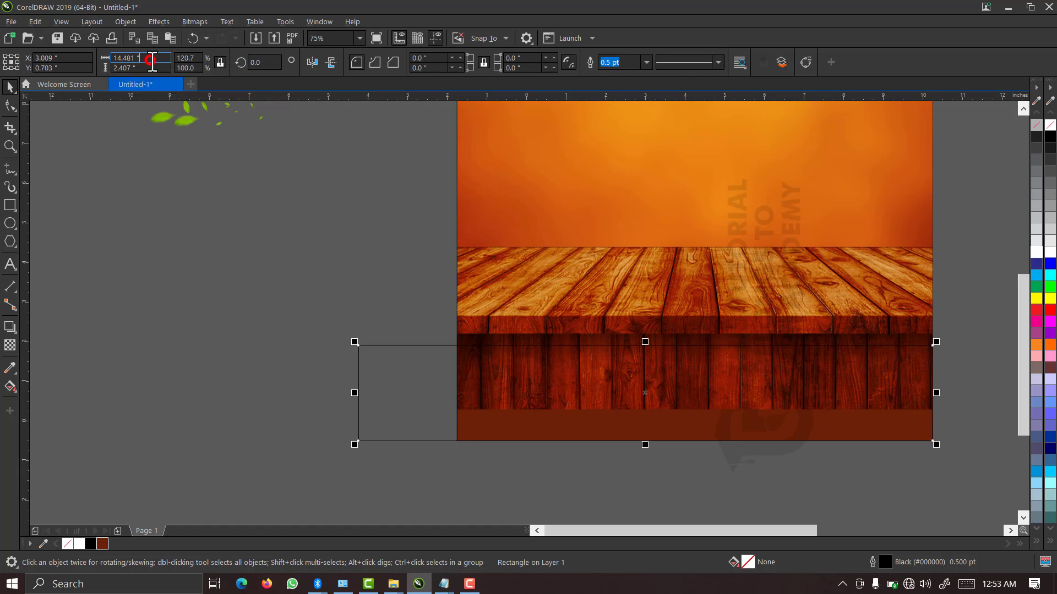
left_click_drag(149, 58, 108, 58)
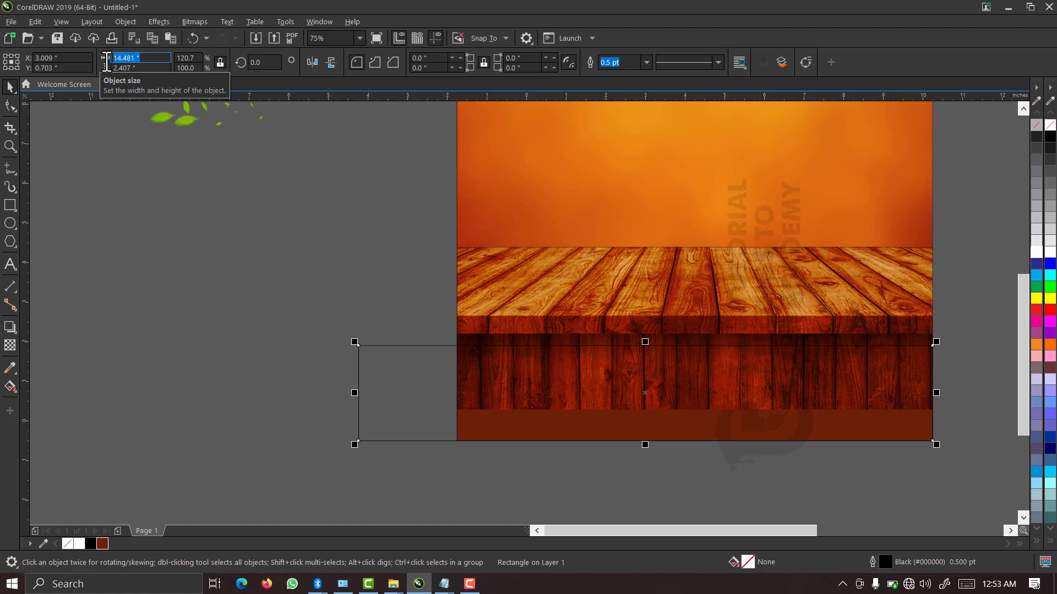
type("12")
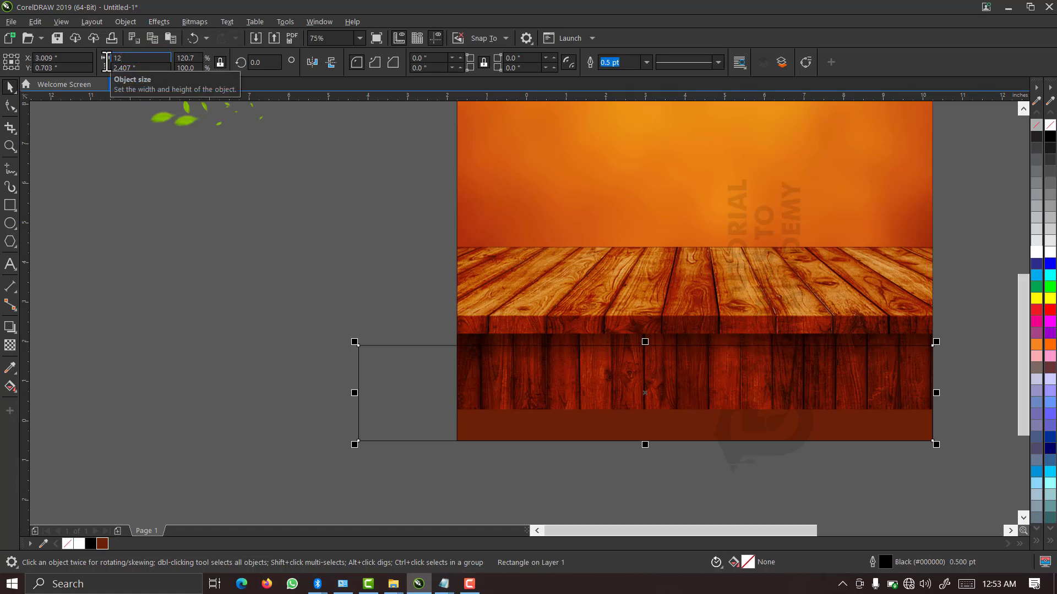
key("Return")
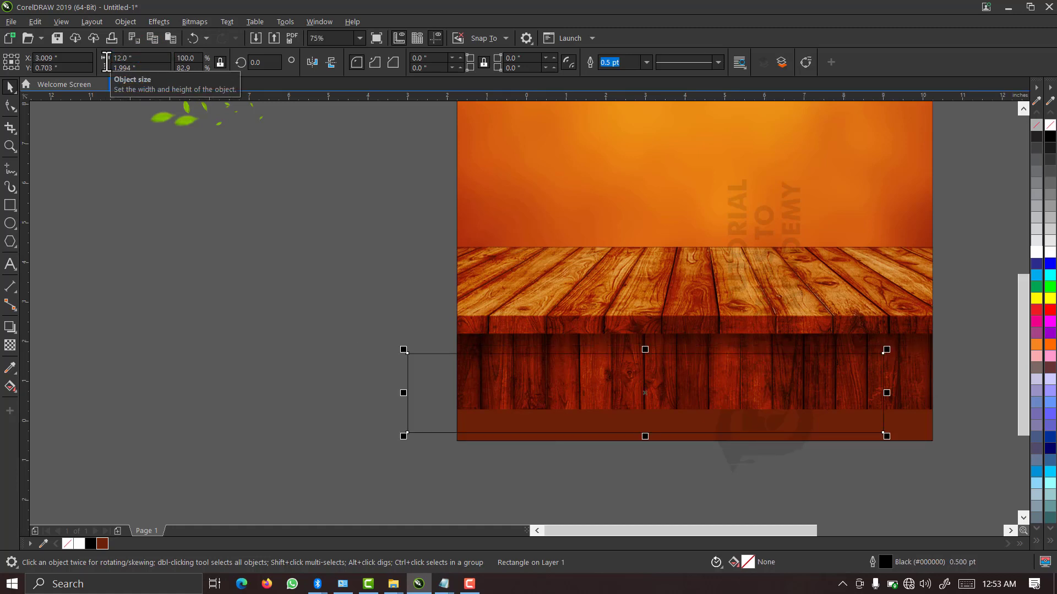
- Align the unfilled rectangle horizontally centred with the 12 by 12 inch background
left_click(925, 413, "shift")
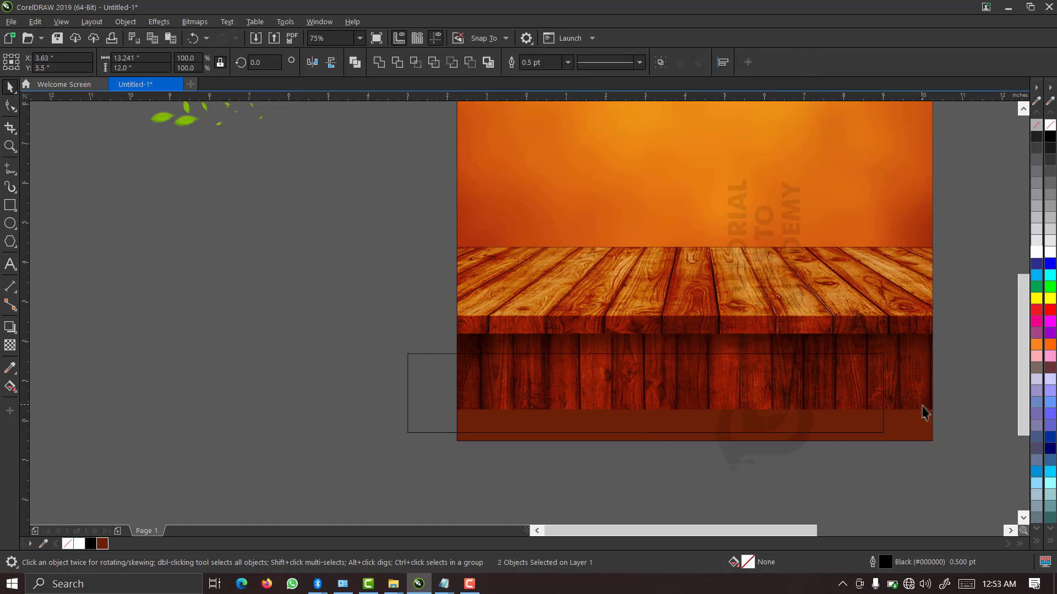
key("c")
left_click(382, 327)
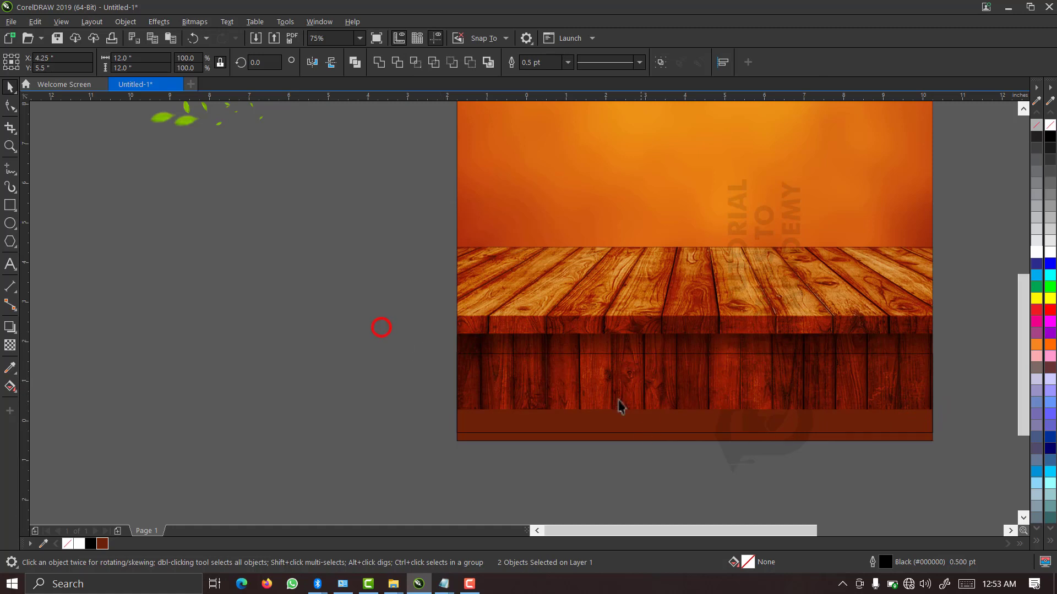
- Fill the rectangle below the table with white and extend its lower side to the page's bottom edge
left_click(660, 388)
left_click(1048, 250)
left_click(353, 366)
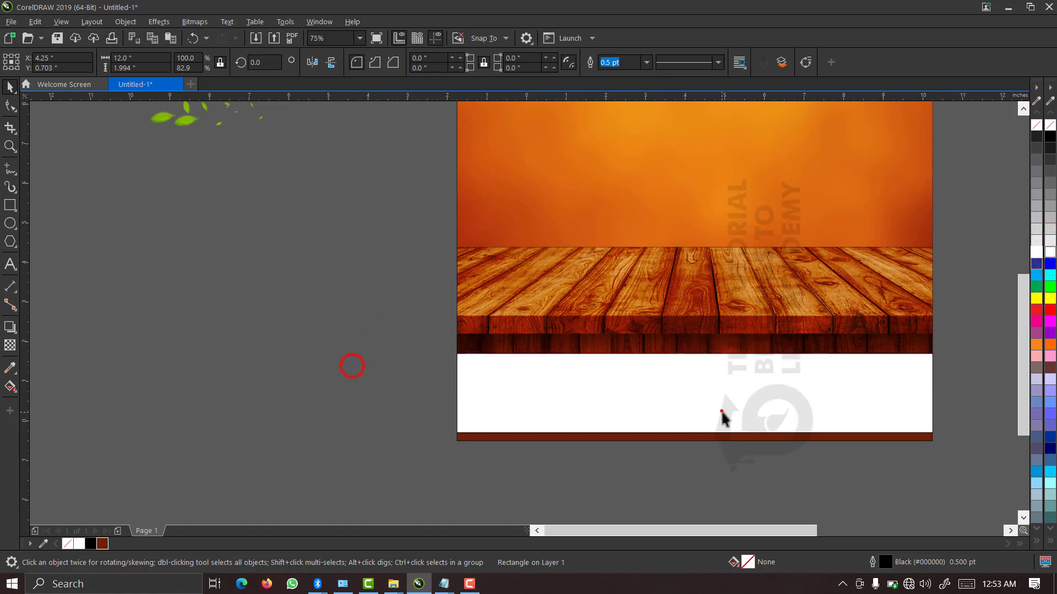
left_click(721, 411)
left_click_drag(695, 437, 695, 446)
left_click(592, 471)
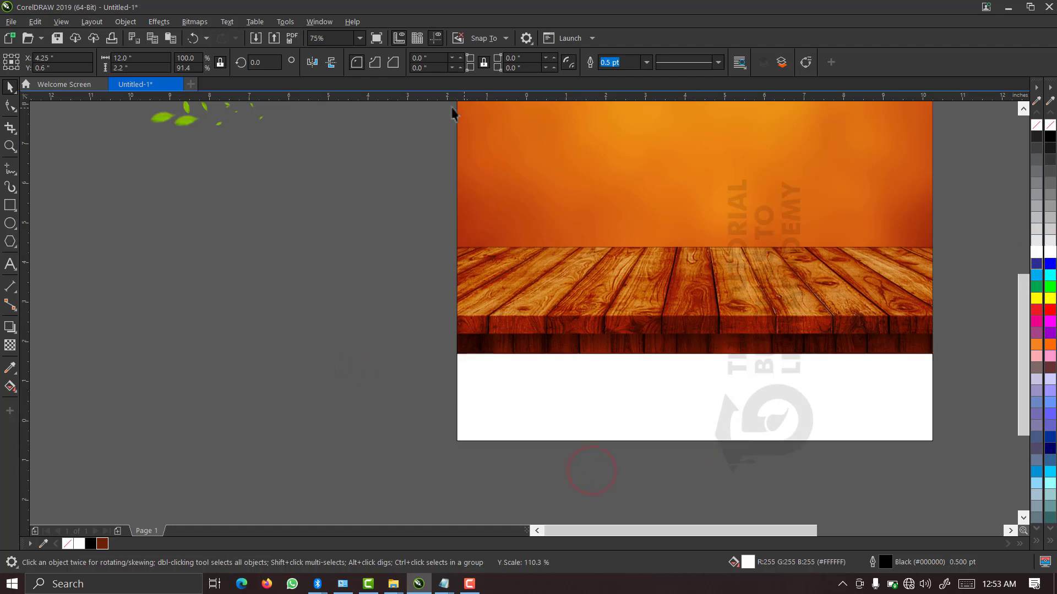
- Move the fried chicken image onto the tabletop near the middle of the page and raise it slightly
left_click(359, 38)
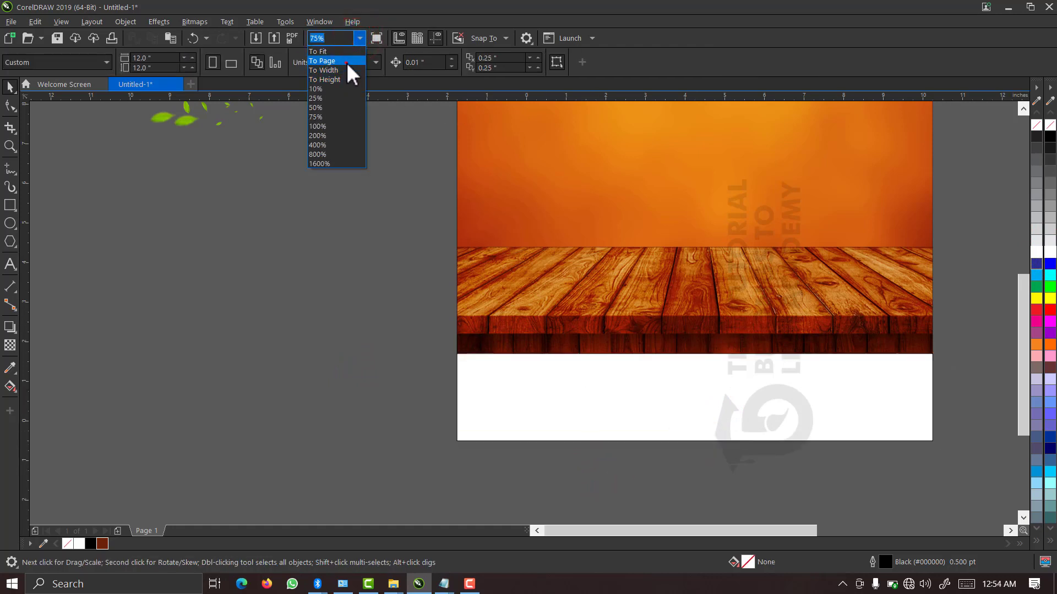
left_click(347, 62)
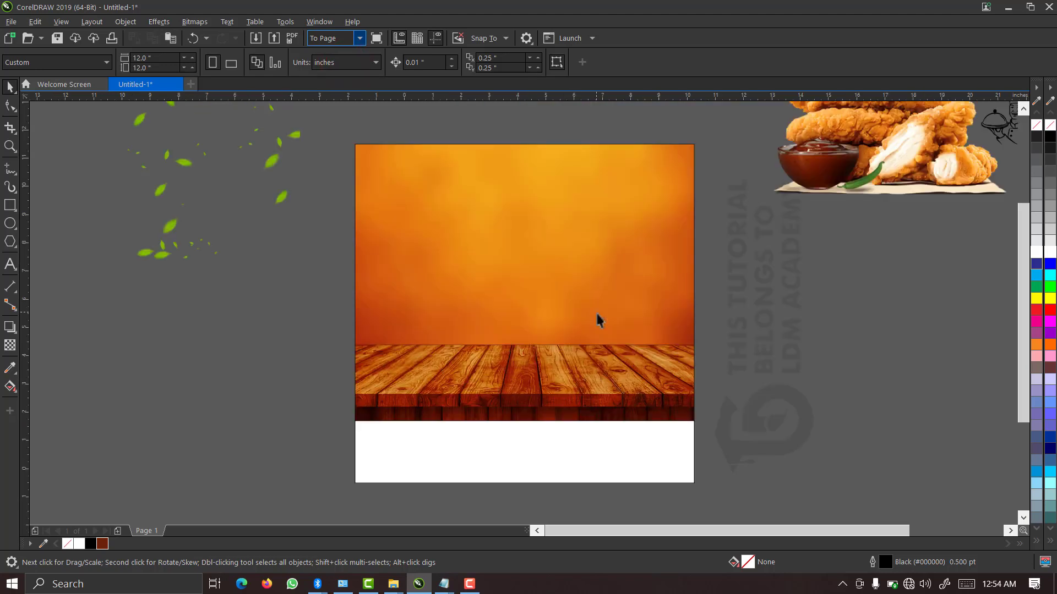
left_click_drag(850, 164, 483, 352)
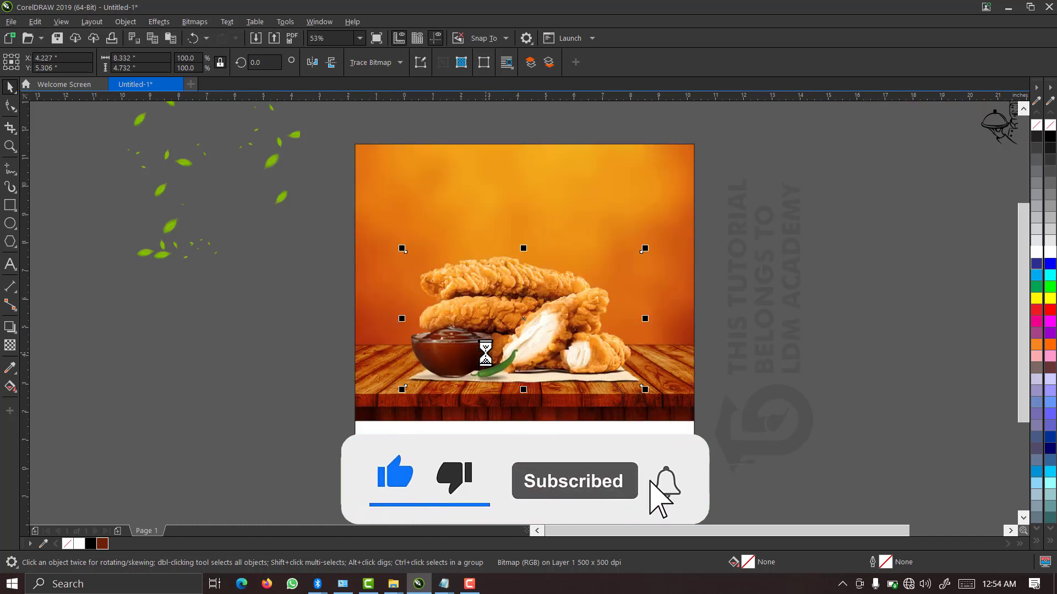
key("F2")
left_click_drag(730, 171, 309, 435)
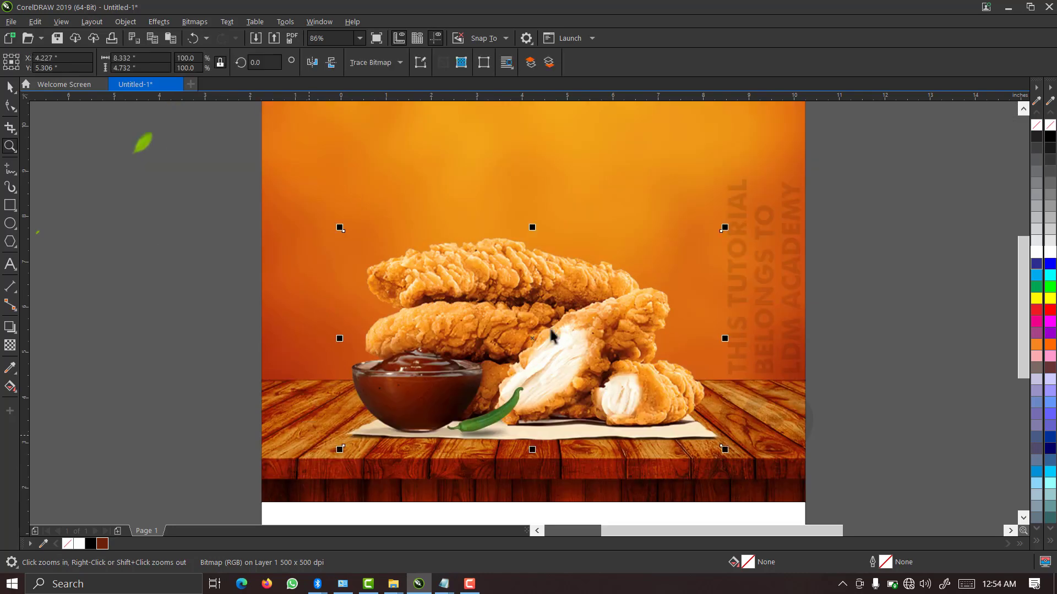
left_click_drag(625, 365, 625, 359)
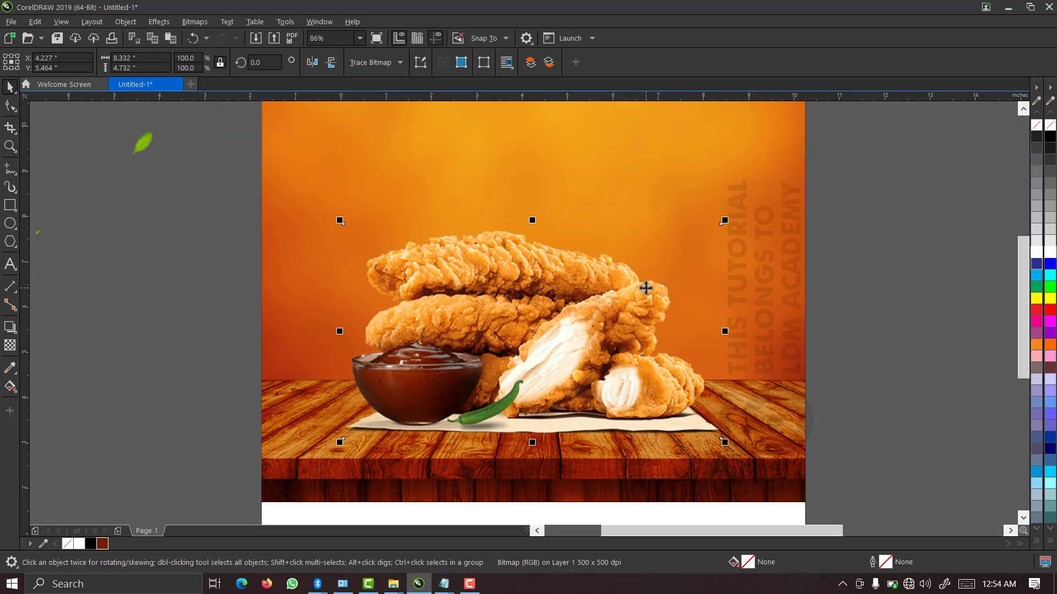
- Move the fried chicken image sideways so that it hangs over the page's right edge
left_click(717, 171, "shift")
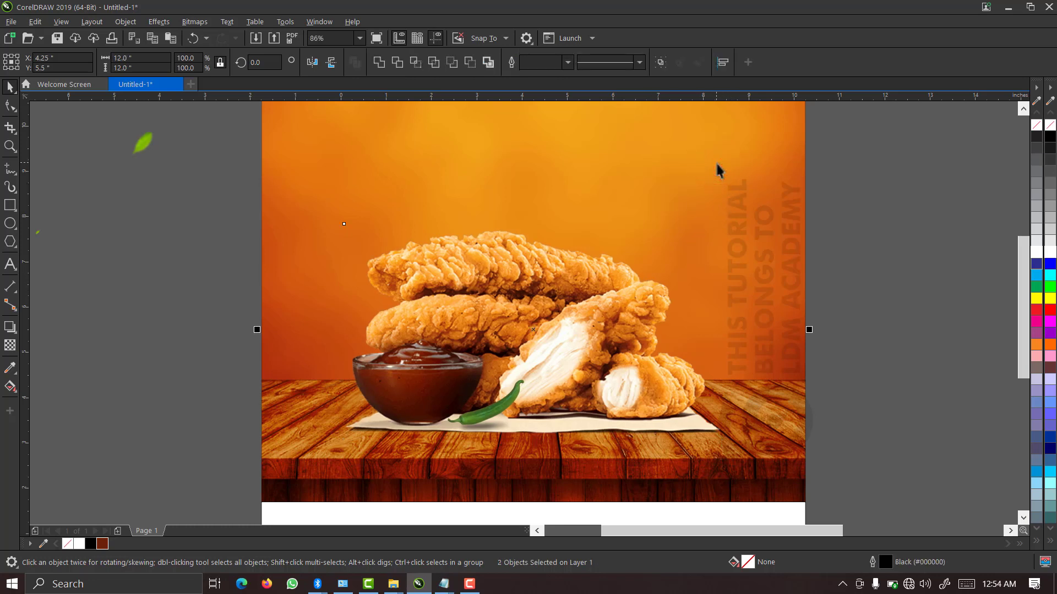
left_click(177, 267)
left_click(461, 303)
left_click_drag(461, 303, 688, 322)
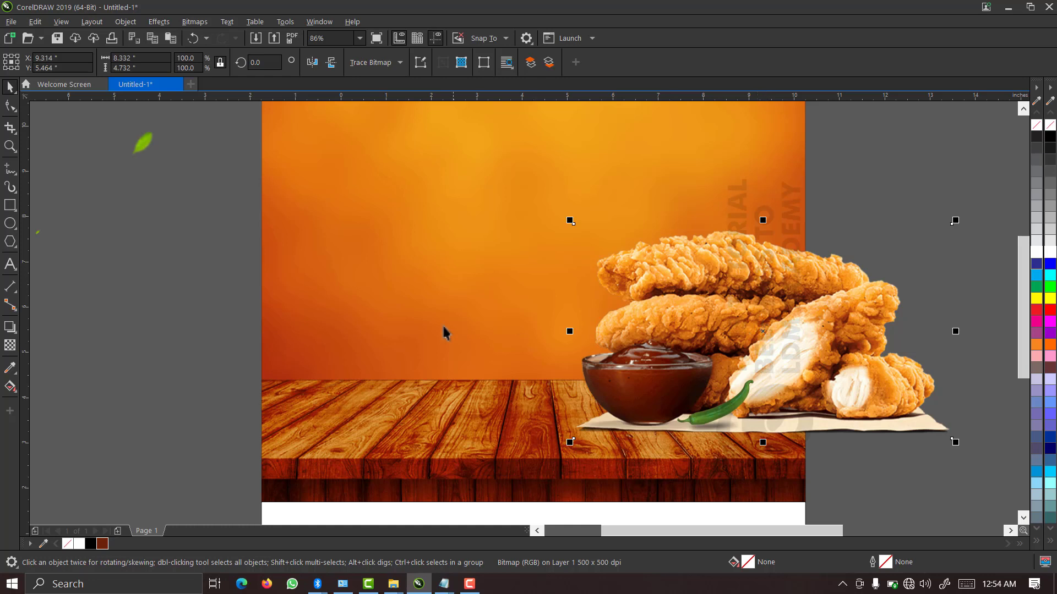
- Align the fried chicken image horizontally centred with the background
left_click(440, 273, "shift")
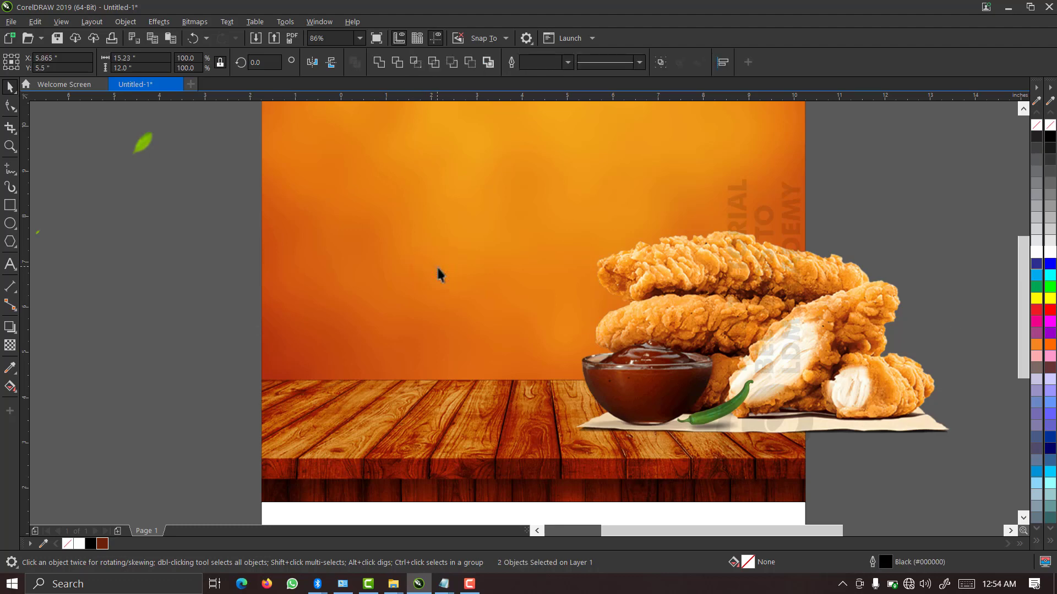
key("c")
left_click(921, 302)
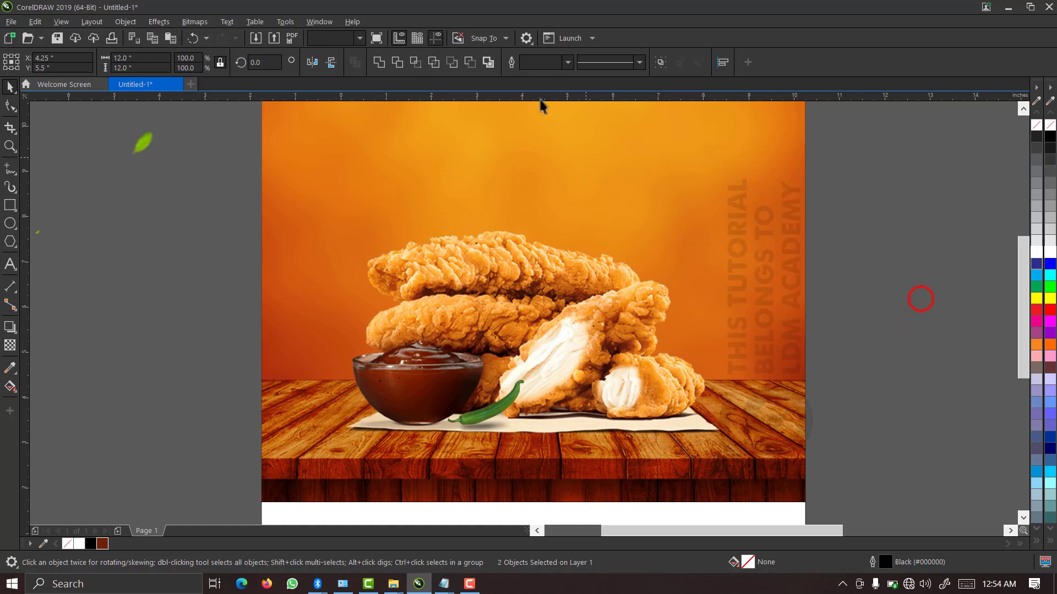
- Remove the outline from the 12 by 12 inch PowerClip background and clear the selection
left_click(702, 180)
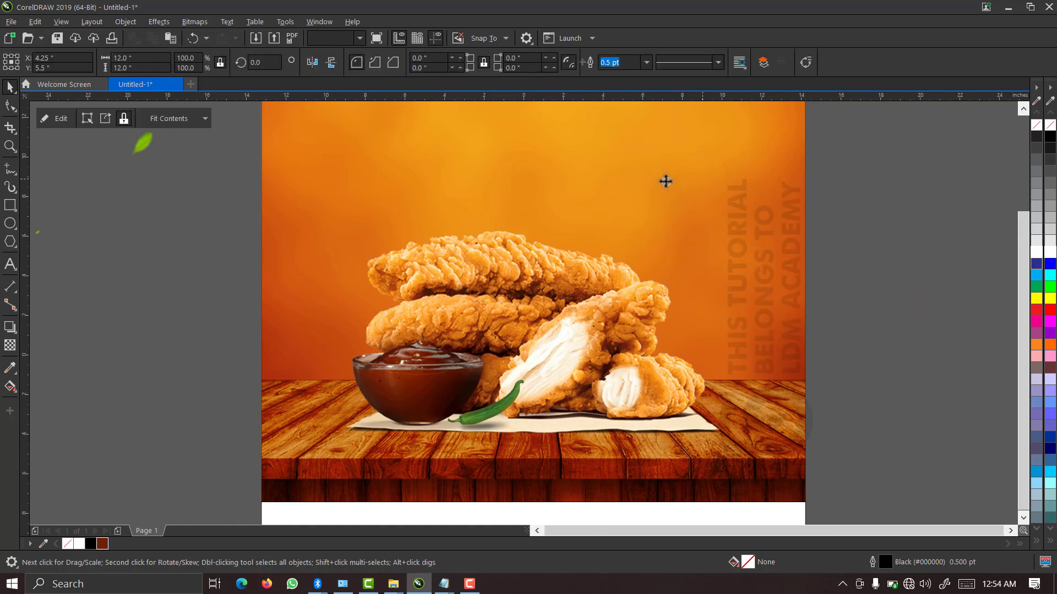
scroll(666, 181, "down", 2)
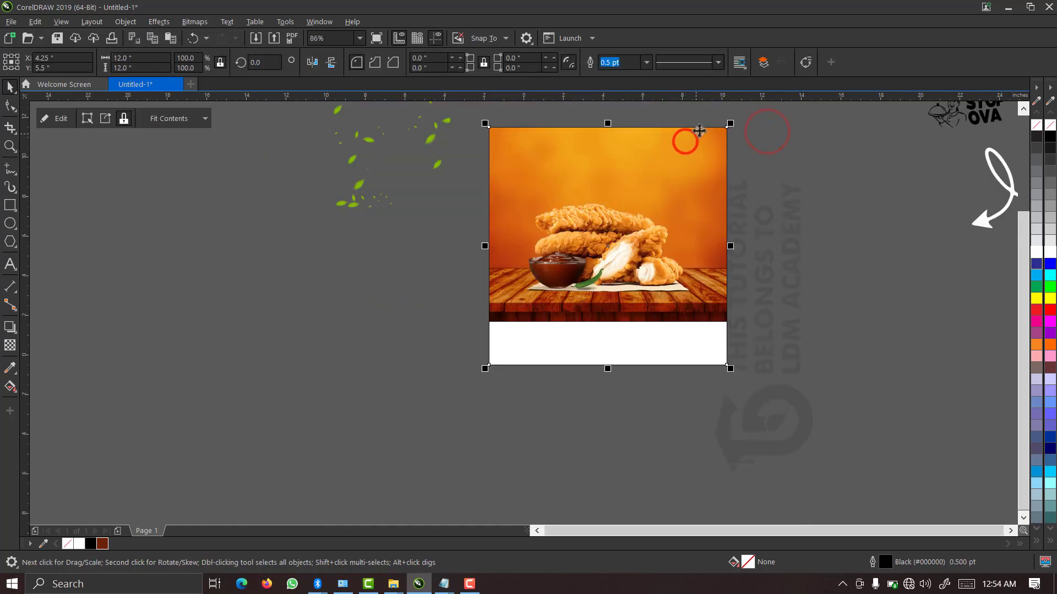
key("Escape")
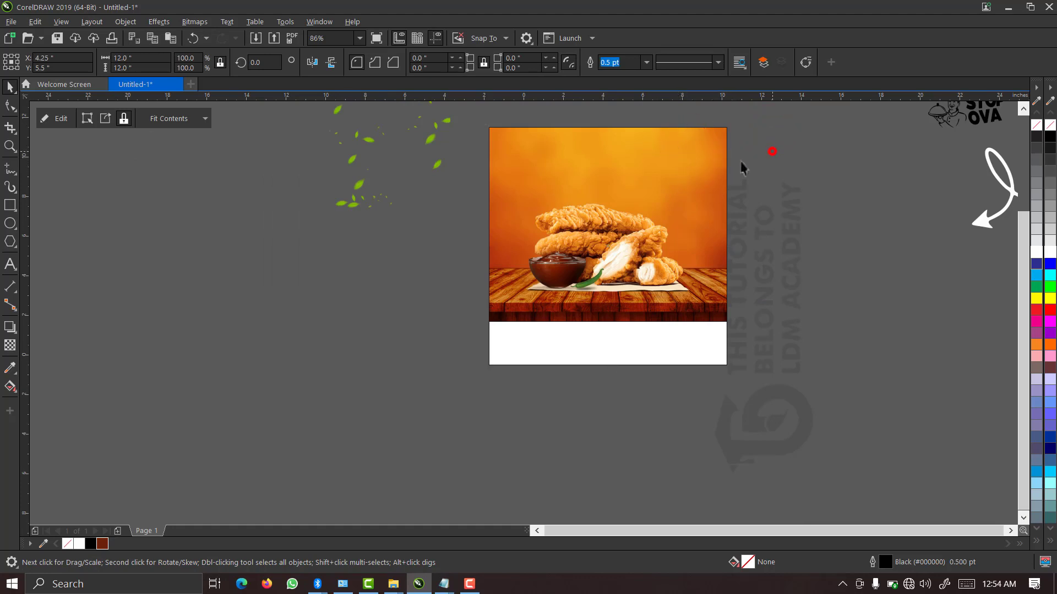
left_click(713, 152)
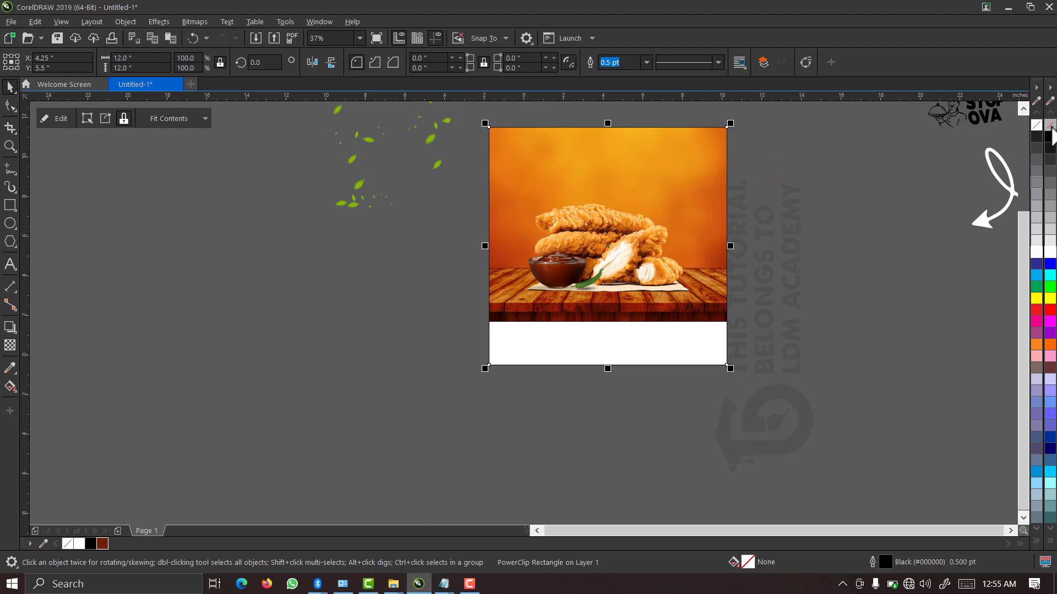
right_click(1050, 125)
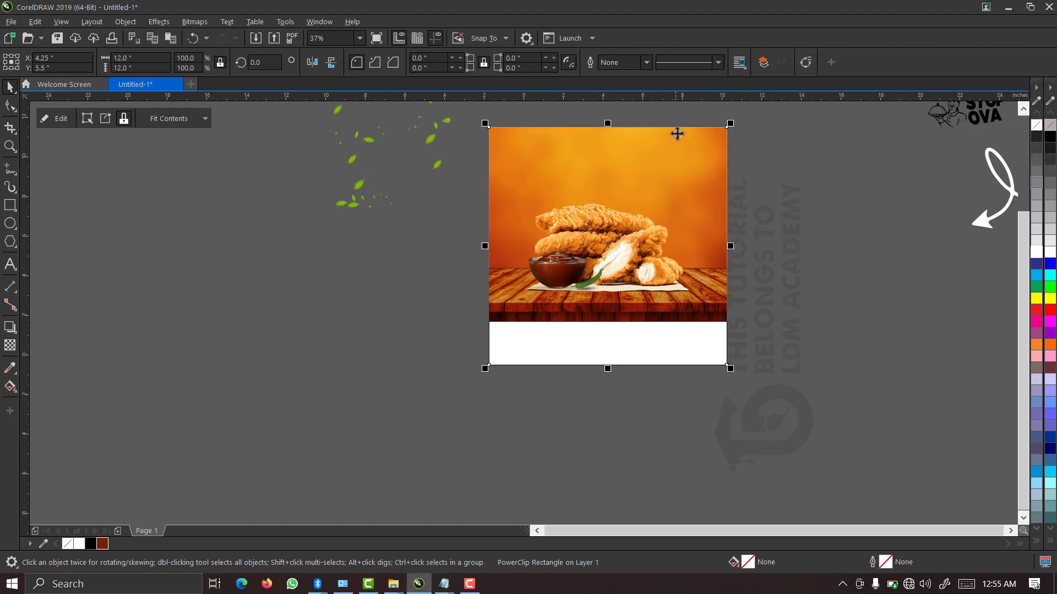
left_click(772, 171)
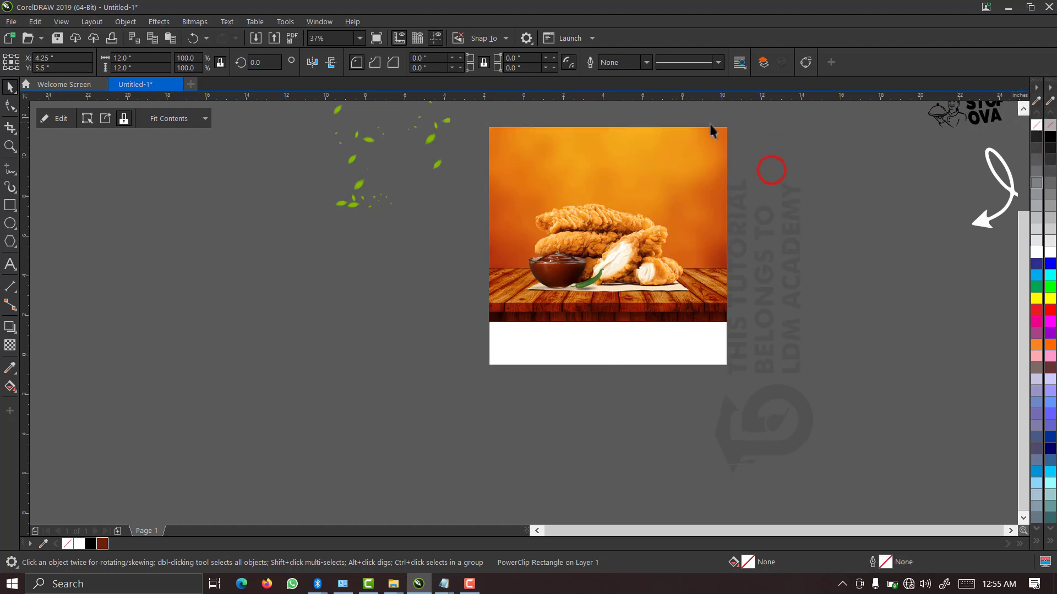
- Fit the view to the page and move the STOP OVA logo onto the background above the chicken
left_click(394, 164)
left_click(360, 38)
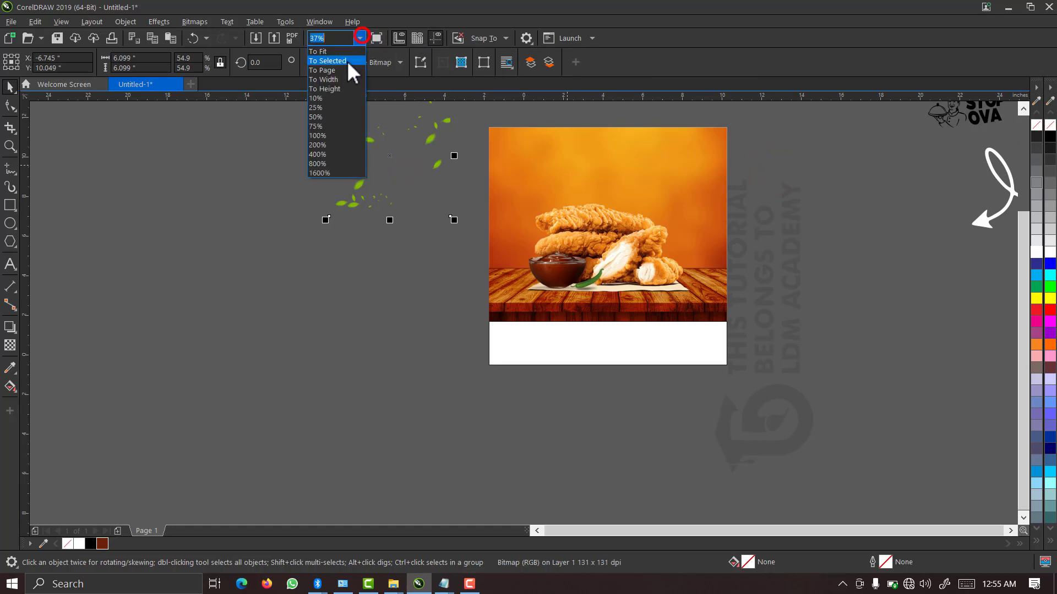
left_click(342, 71)
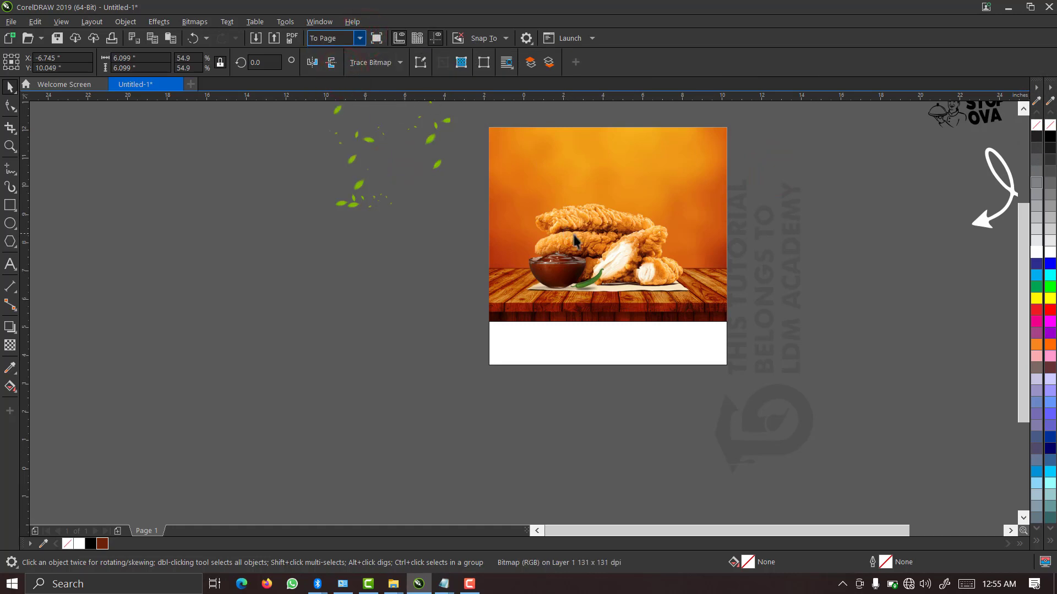
scroll(578, 236, "up", 1)
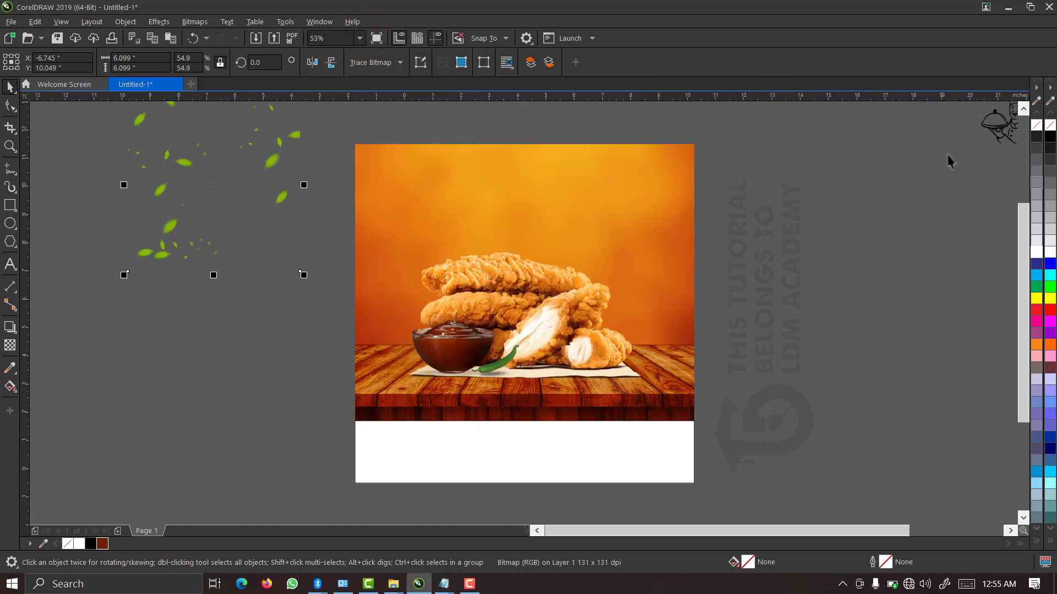
left_click_drag(991, 126, 418, 219)
- Ungroup all objects of the STOP OVA logo and fill every part with white
left_click(518, 59)
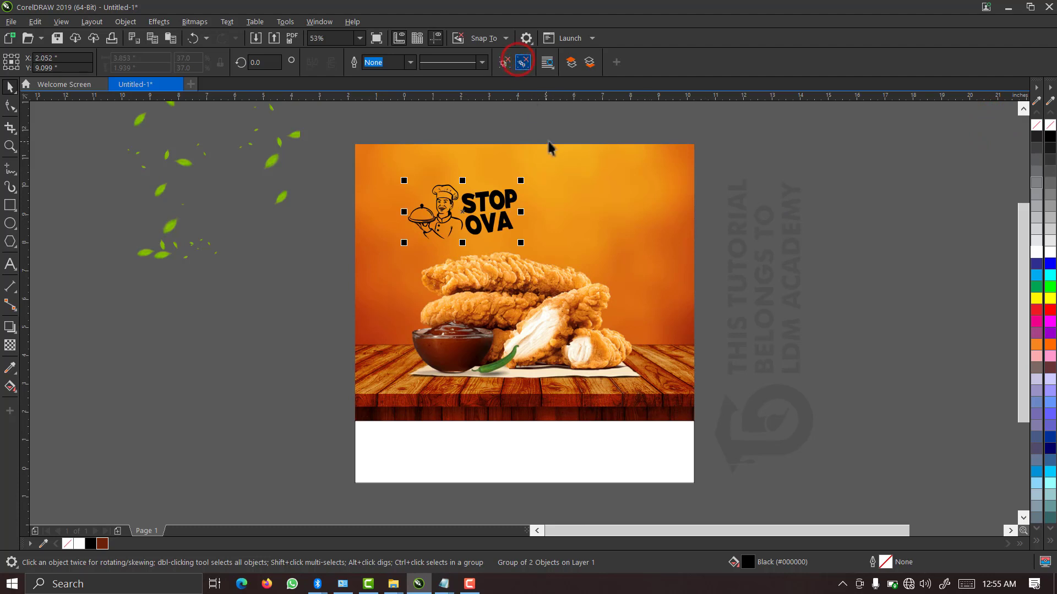
left_click_drag(565, 121, 418, 242)
left_click_drag(356, 281, 355, 280)
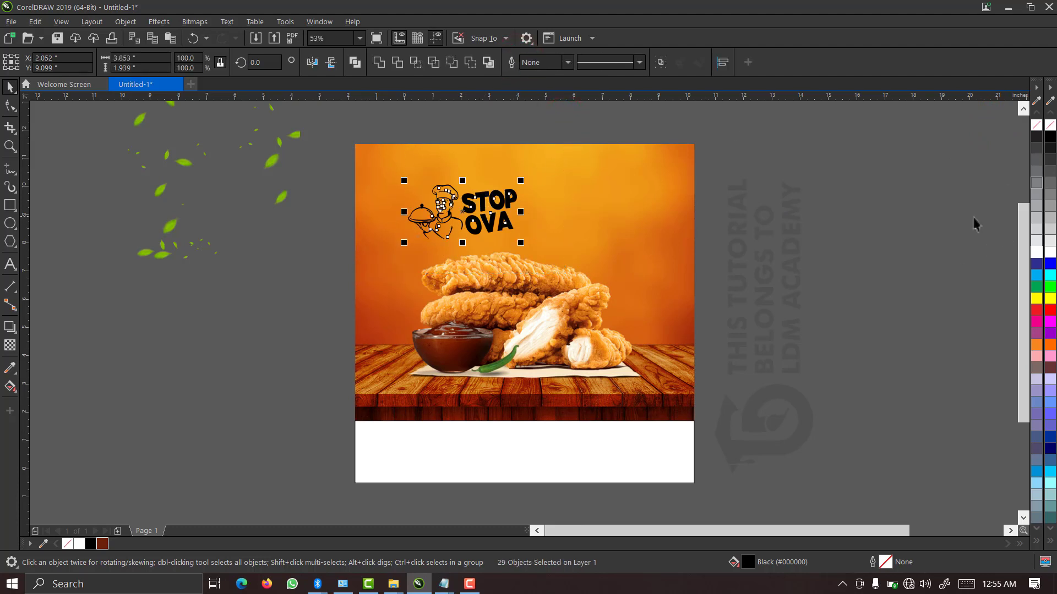
left_click(1050, 252)
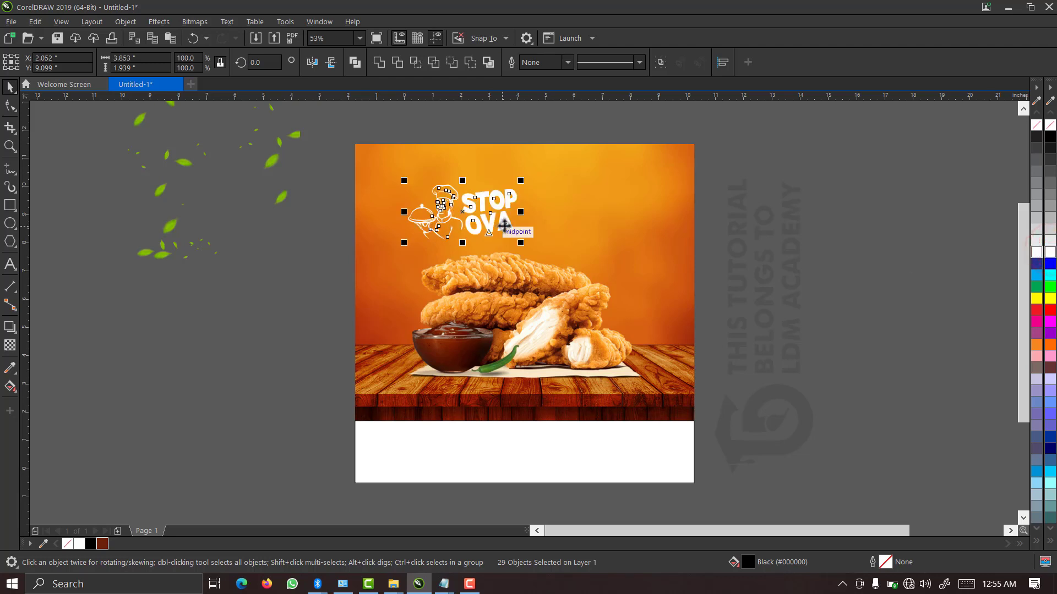
- Shrink the white logo to about 1.14 by 0.58 inches and place it in the page's upper-left corner
key("z")
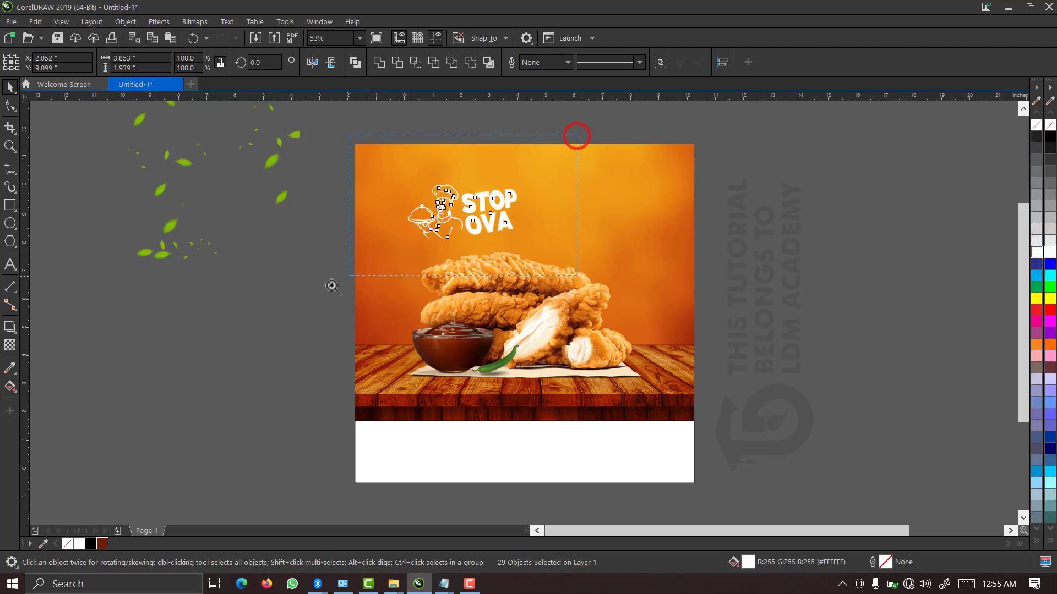
left_click_drag(332, 286, 309, 295)
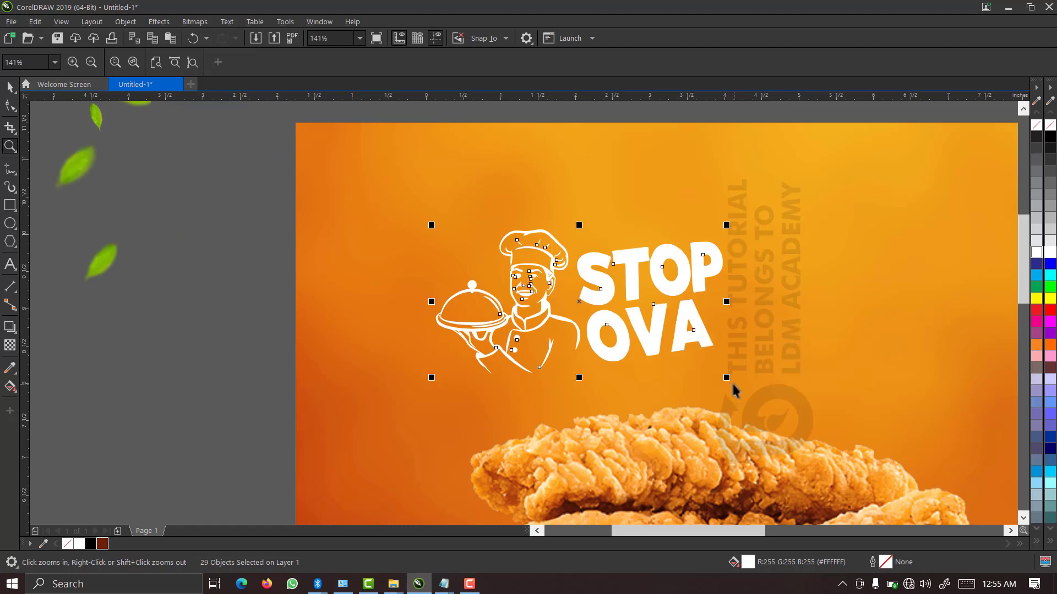
key("space")
left_click_drag(727, 378, 533, 274)
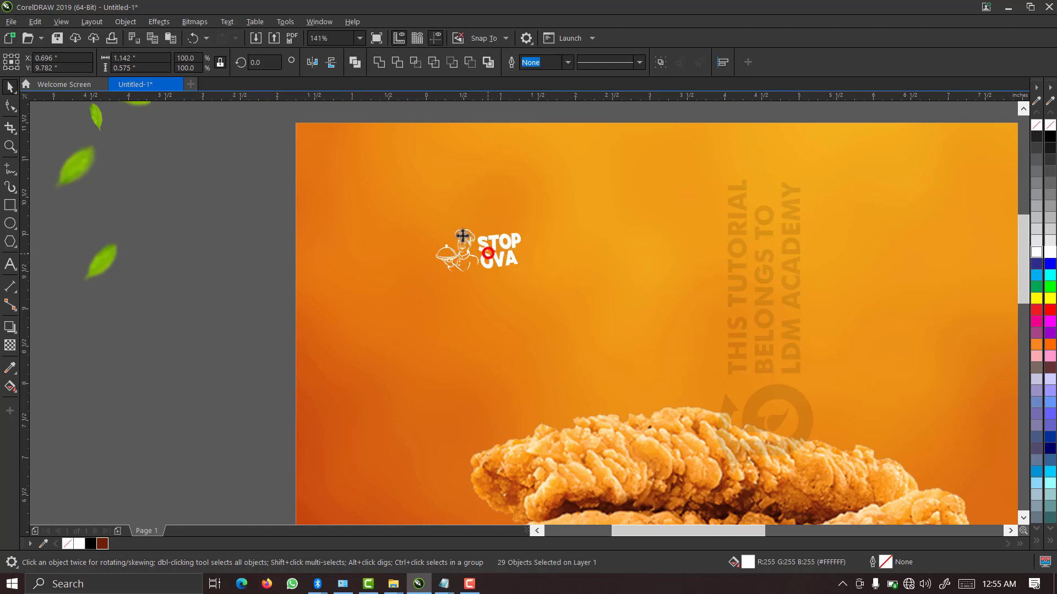
left_click_drag(462, 235, 406, 184)
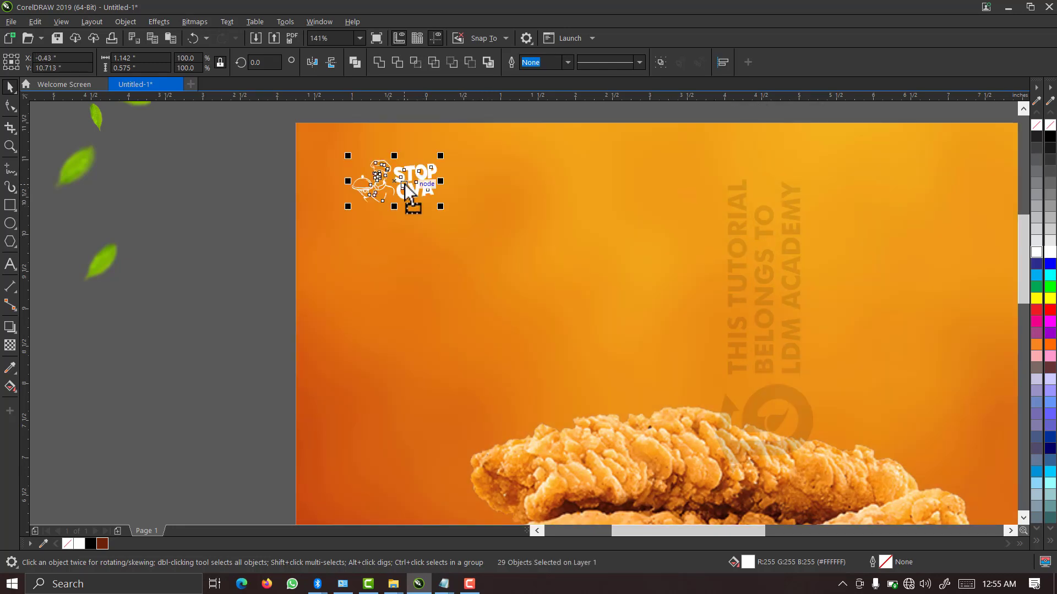
- Enlarge the white STOP OVA logo to about 1.44 by 0.72 inches
key("z")
left_click_drag(469, 125, 321, 238)
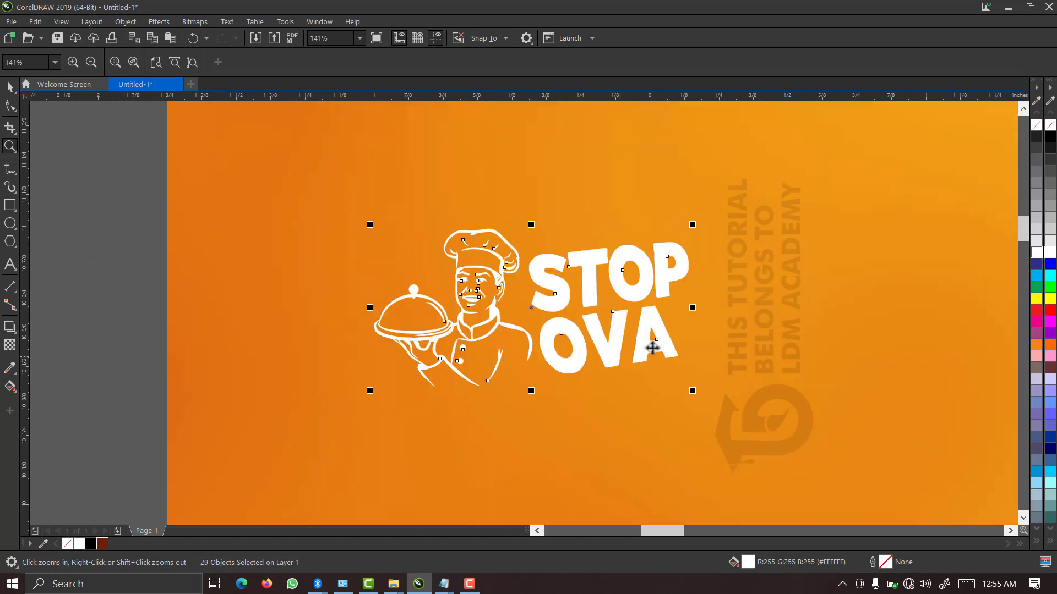
key("space")
left_click_drag(692, 391, 775, 433)
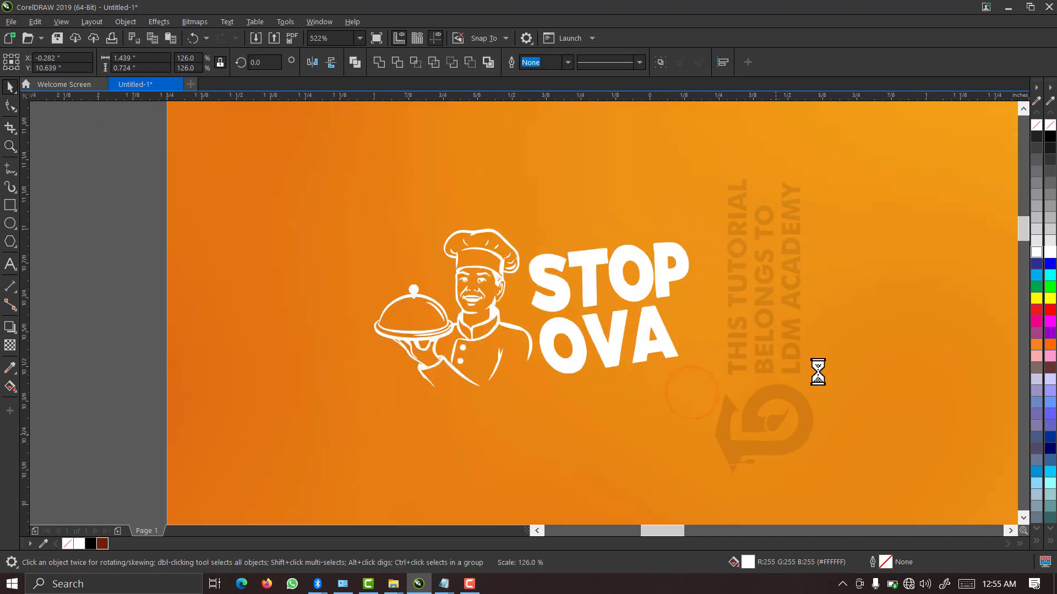
- Add a drop shadow falling straight down from the STOP OVA logo and set its opacity to 90
left_click(10, 326)
left_click_drag(593, 267, 573, 449)
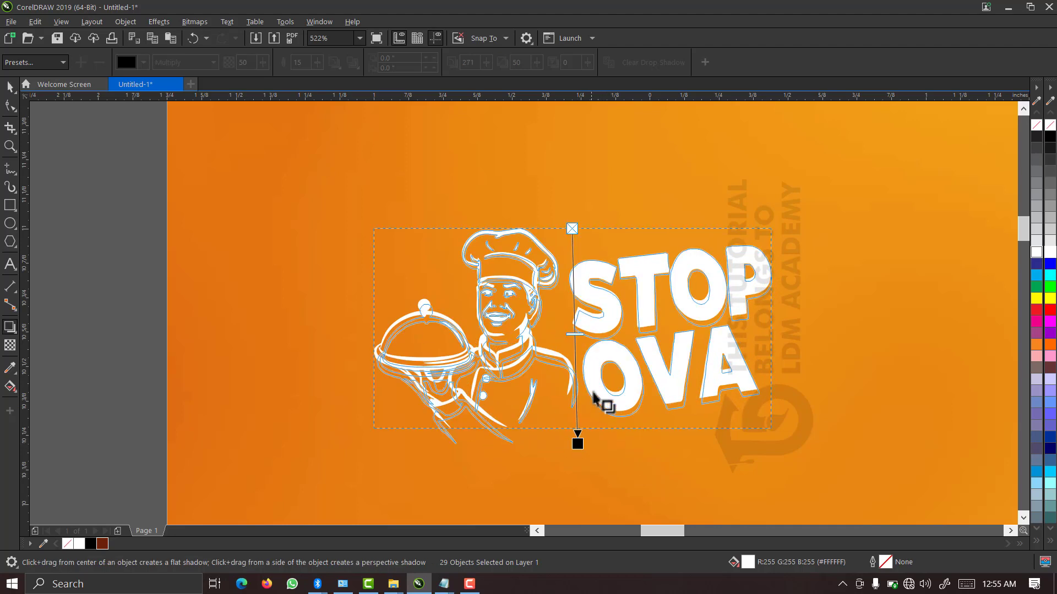
left_click_drag(576, 334, 576, 421)
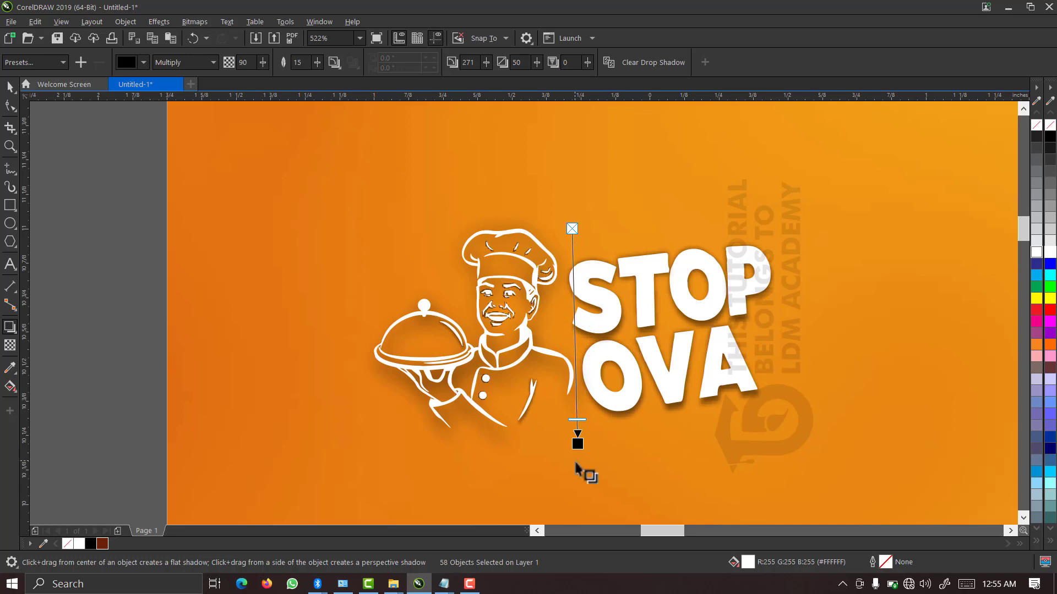
left_click(577, 444)
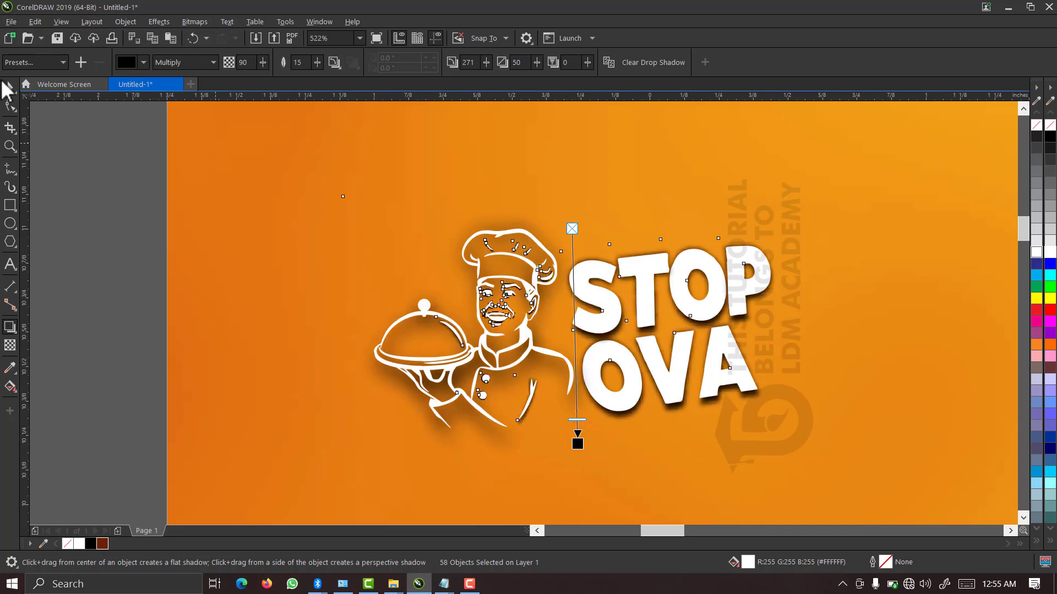
- Recolour the logo's drop shadow with the dark brown (C38 M87 Y95 K60) sampled from the document palette
left_click(145, 64)
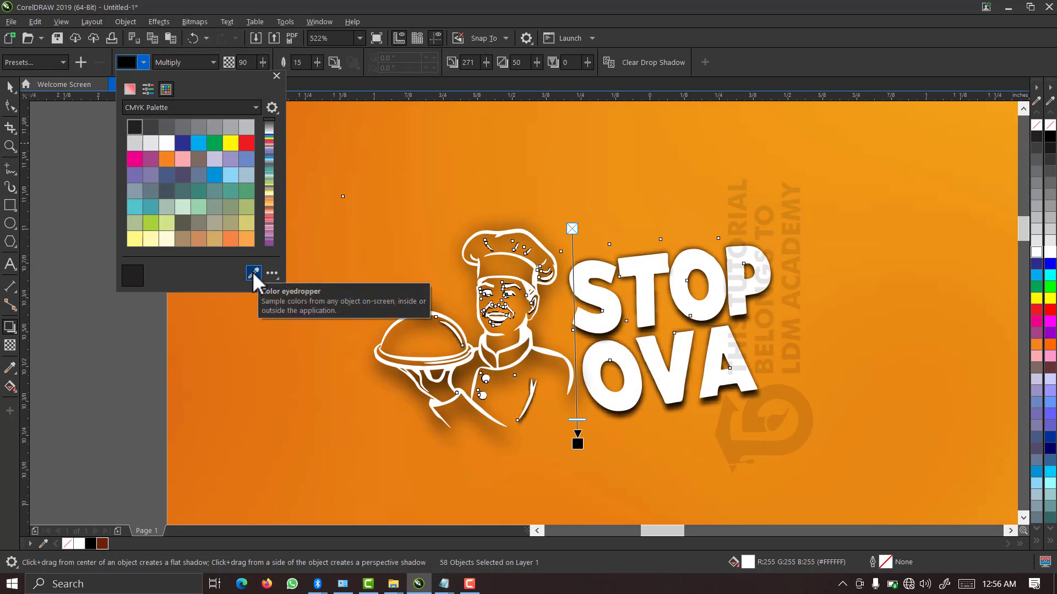
left_click(254, 274)
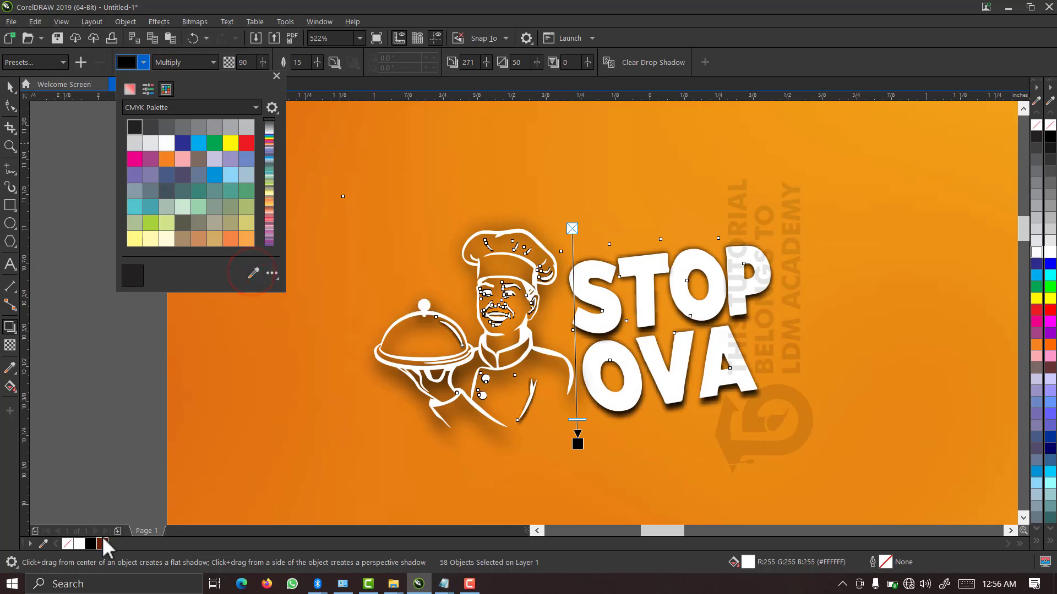
left_click(253, 273)
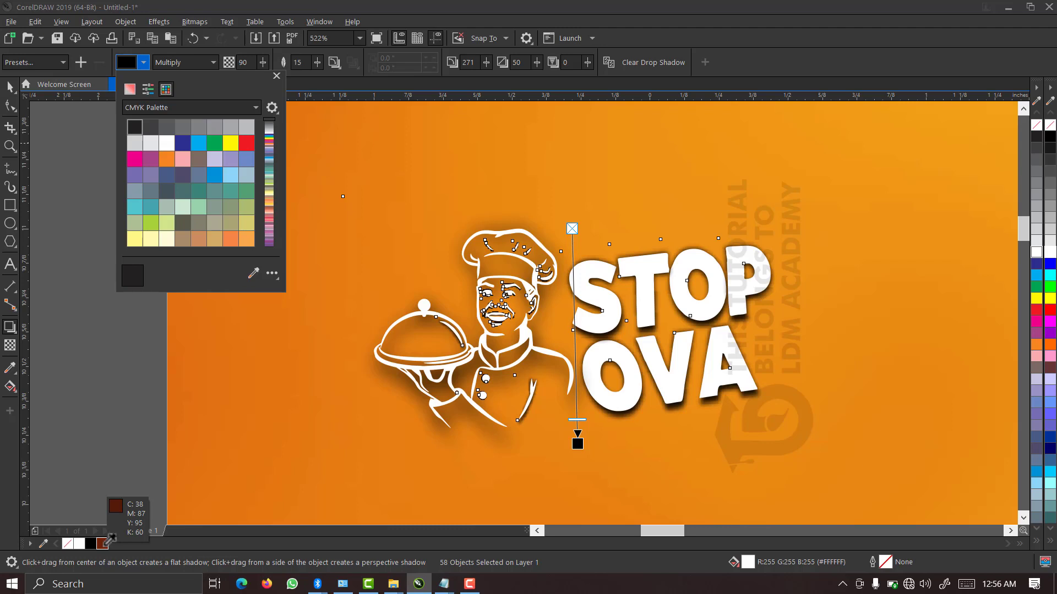
left_click(104, 543)
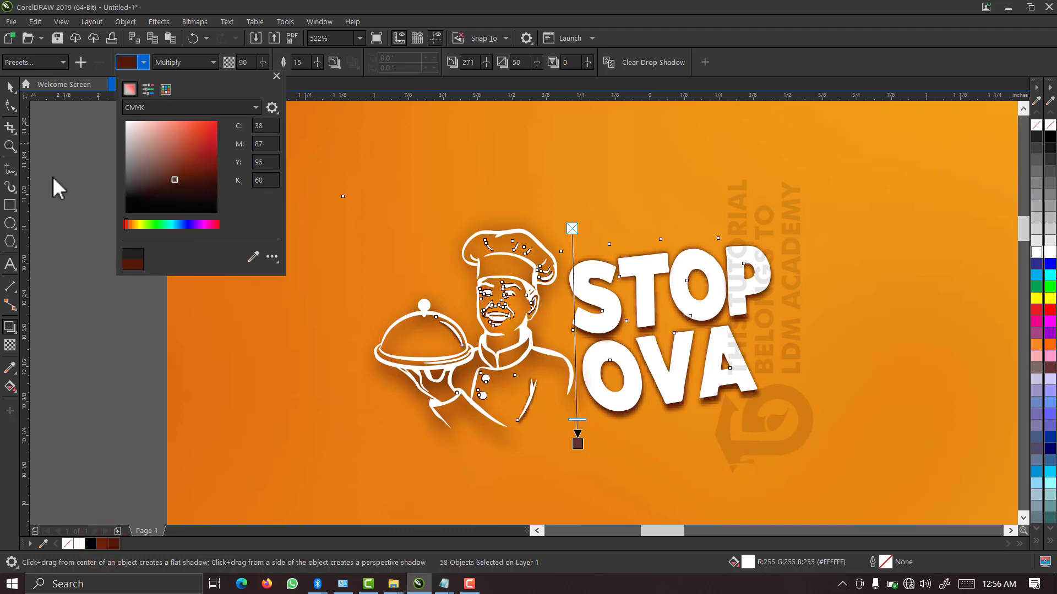
left_click(10, 86)
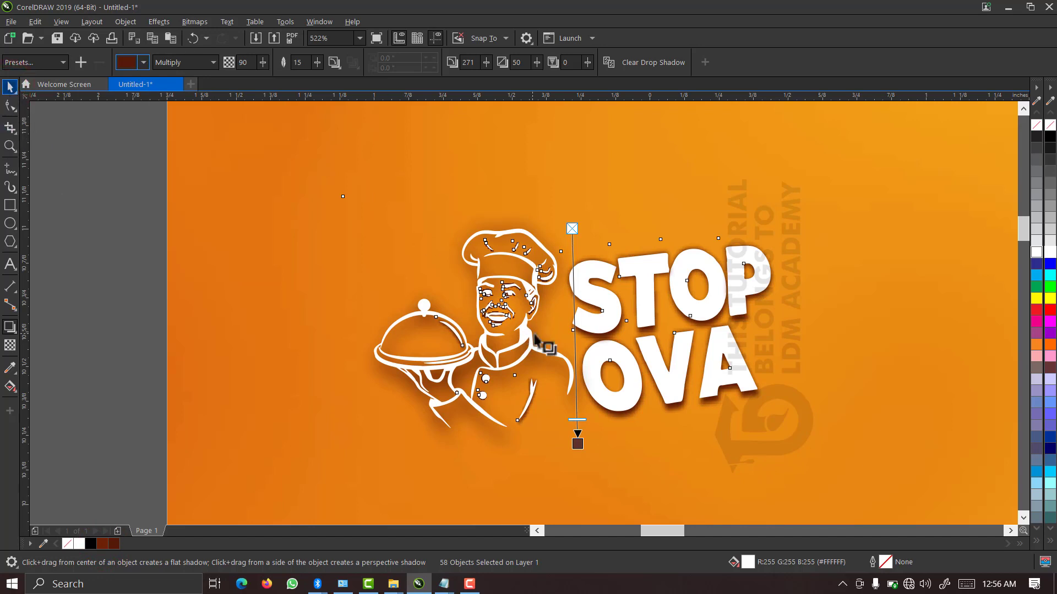
- Raise the logo's drop shadow opacity to 100 and inspect the result up close
left_click_drag(577, 421, 578, 495)
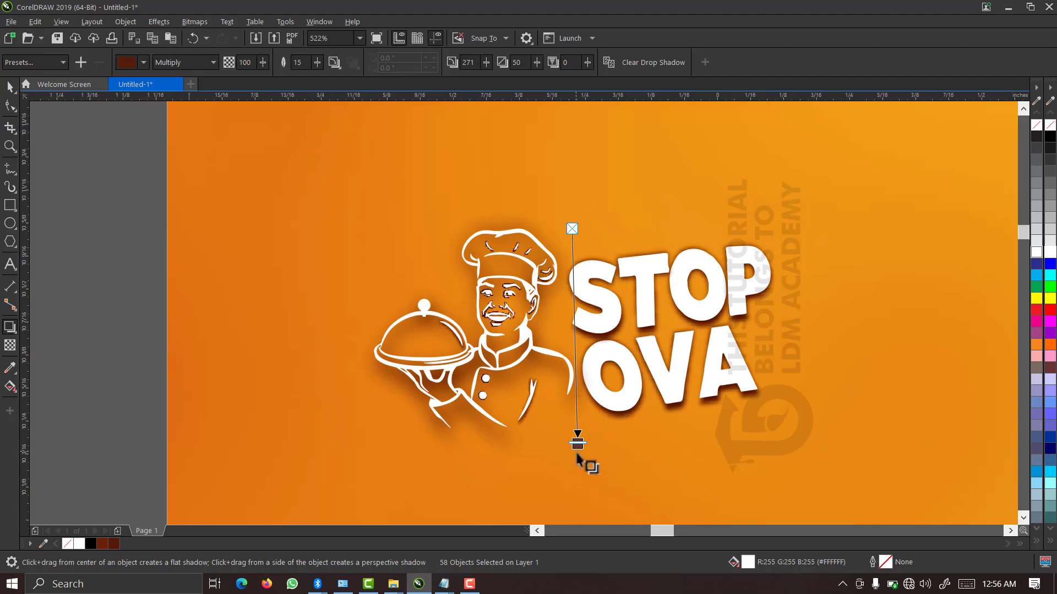
scroll(577, 440, "up", 2)
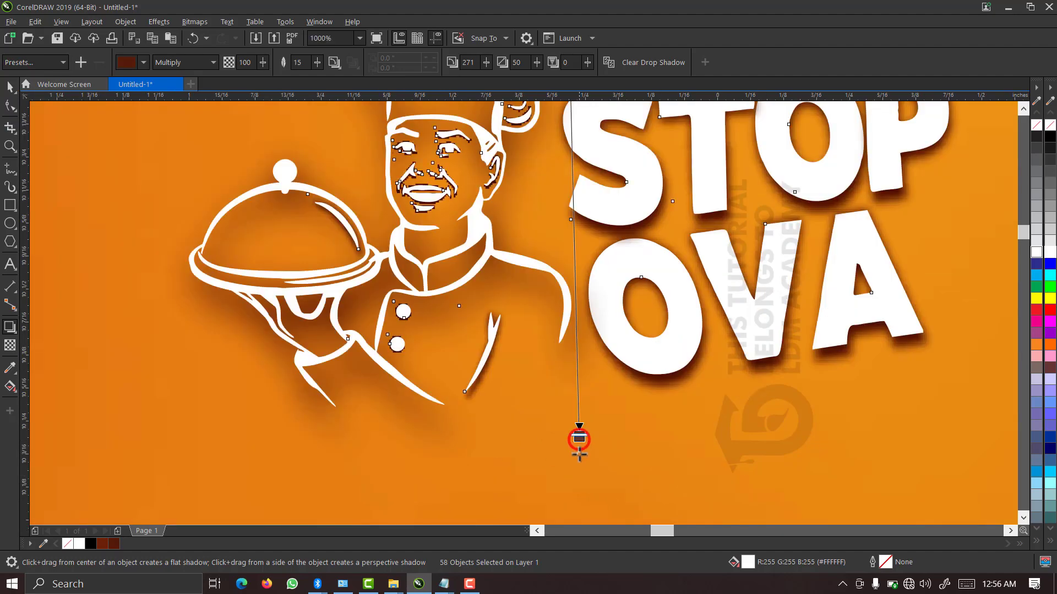
left_click_drag(579, 439, 580, 443)
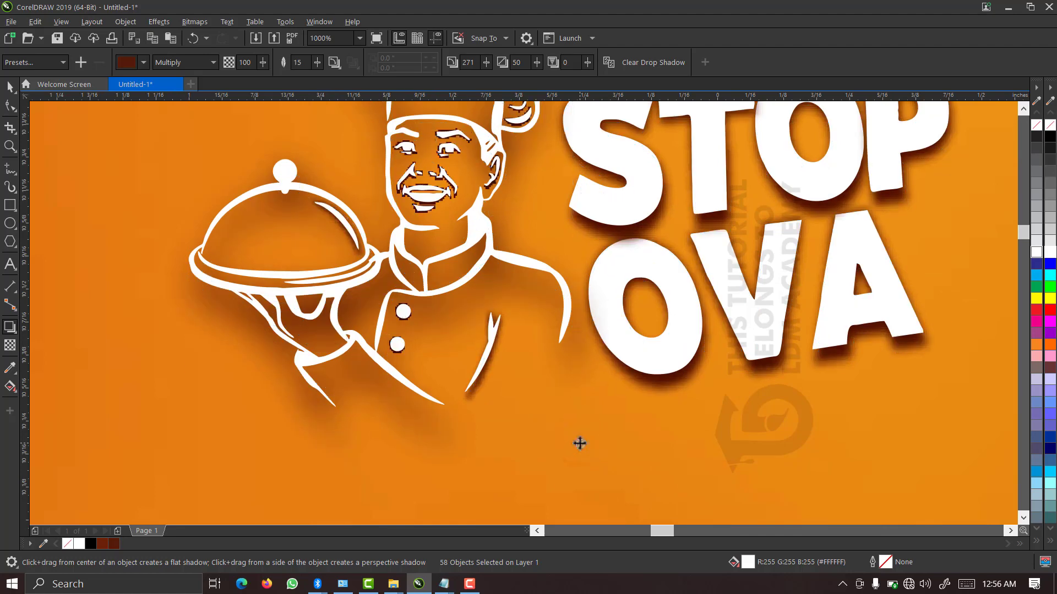
left_click(10, 86)
scroll(209, 214, "down", 2)
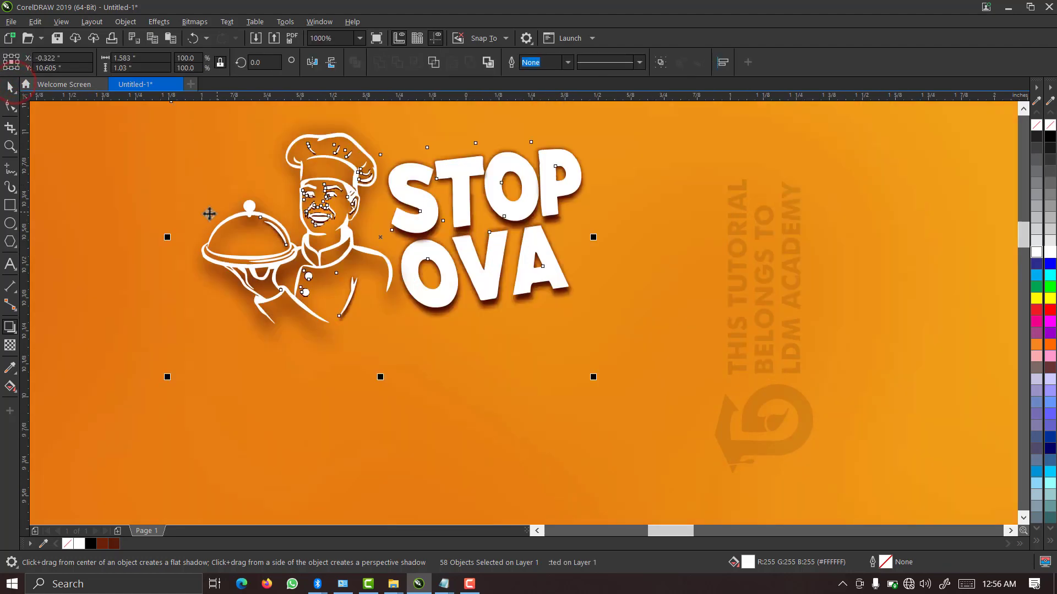
scroll(370, 223, "up", 2)
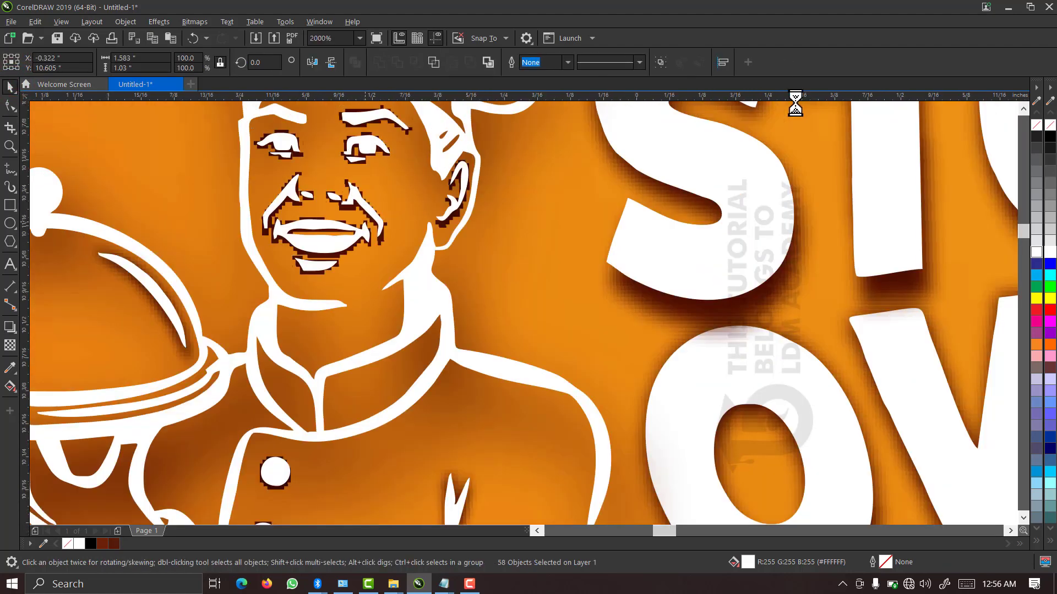
scroll(365, 223, "down", 2)
left_click(1039, 125)
left_click(1052, 252)
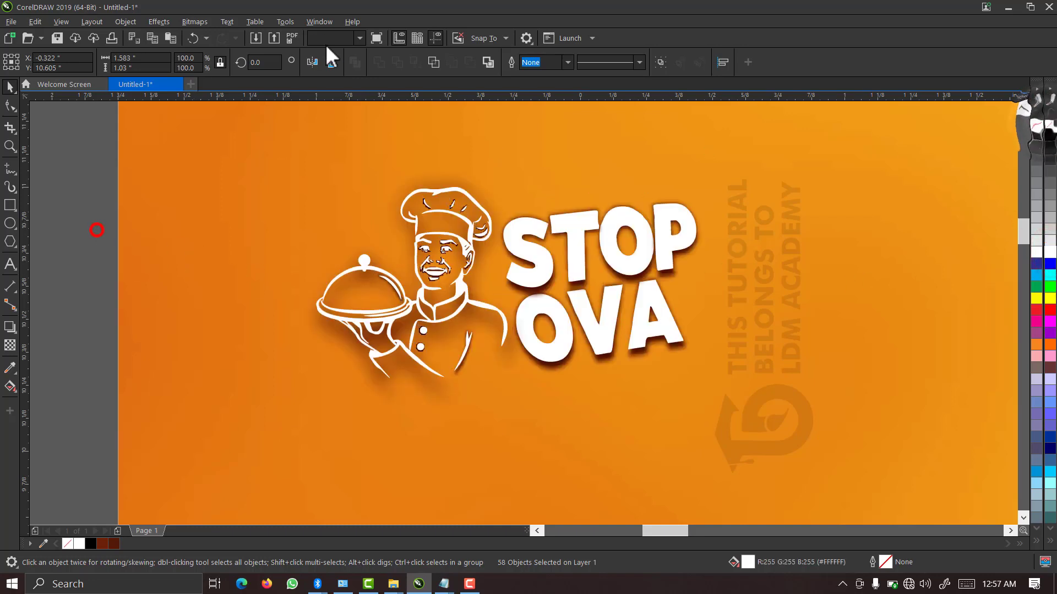
left_click(354, 36)
left_click(351, 58)
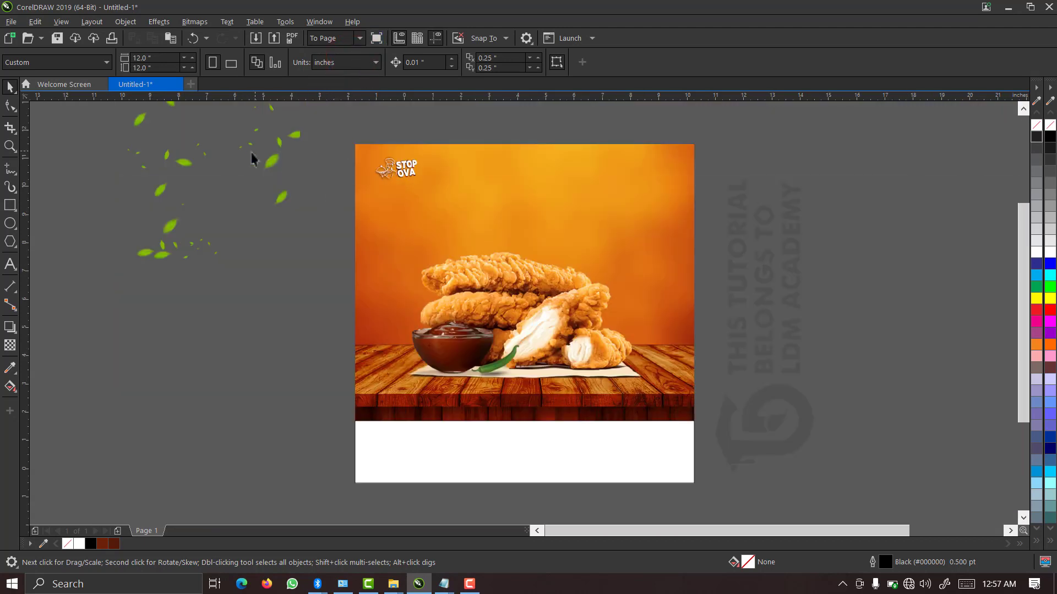
left_click(251, 159)
scroll(817, 254, "down", 3)
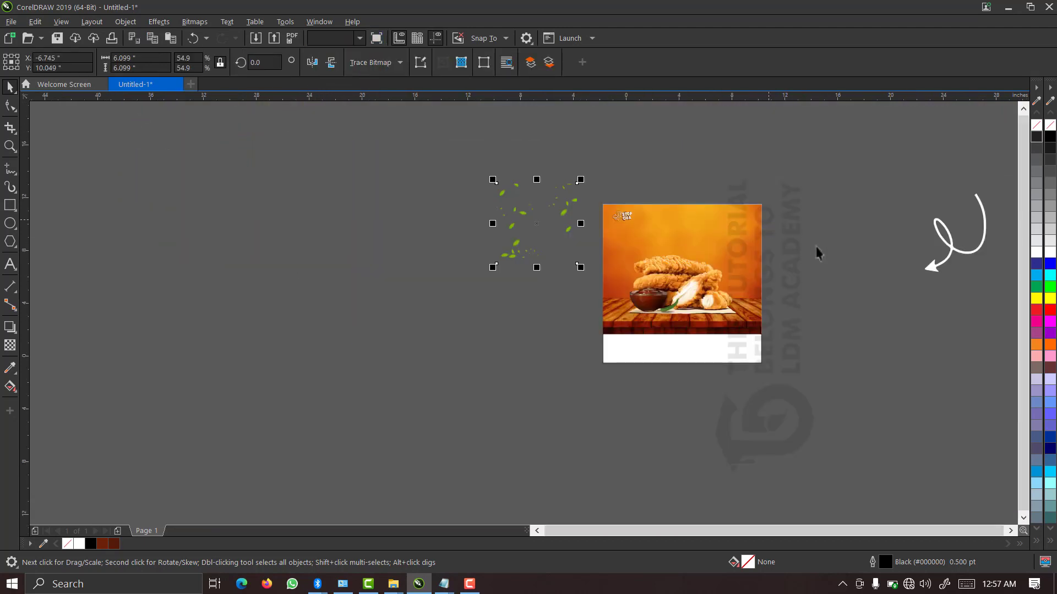
key("F2")
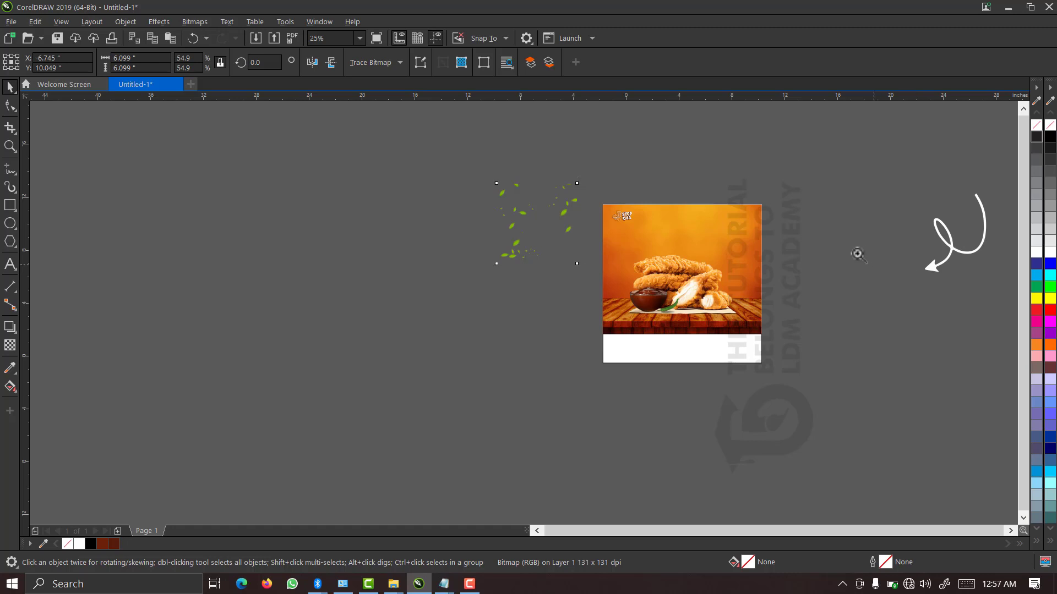
left_click_drag(781, 193, 569, 391)
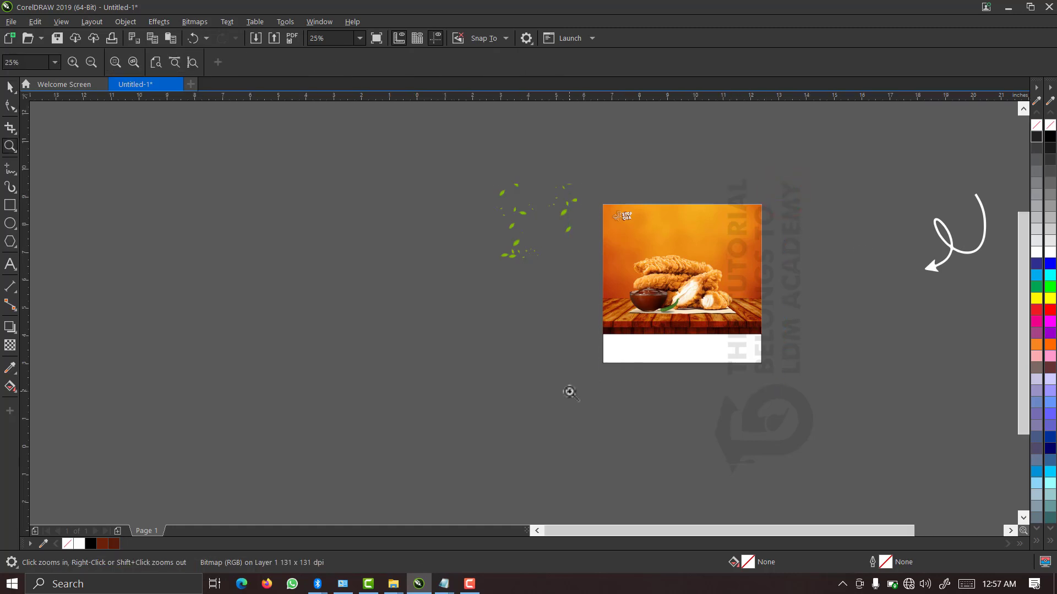
key("space")
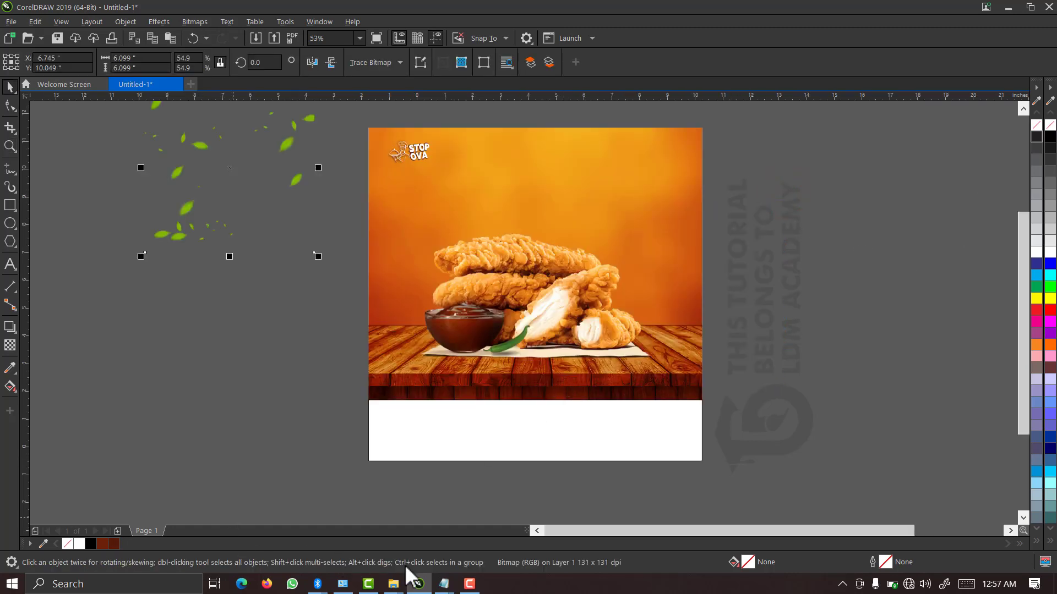
- Switch to the Notepad file TEXT with the flyer wording, copy all its lines and minimize it
mouse_move(449, 586)
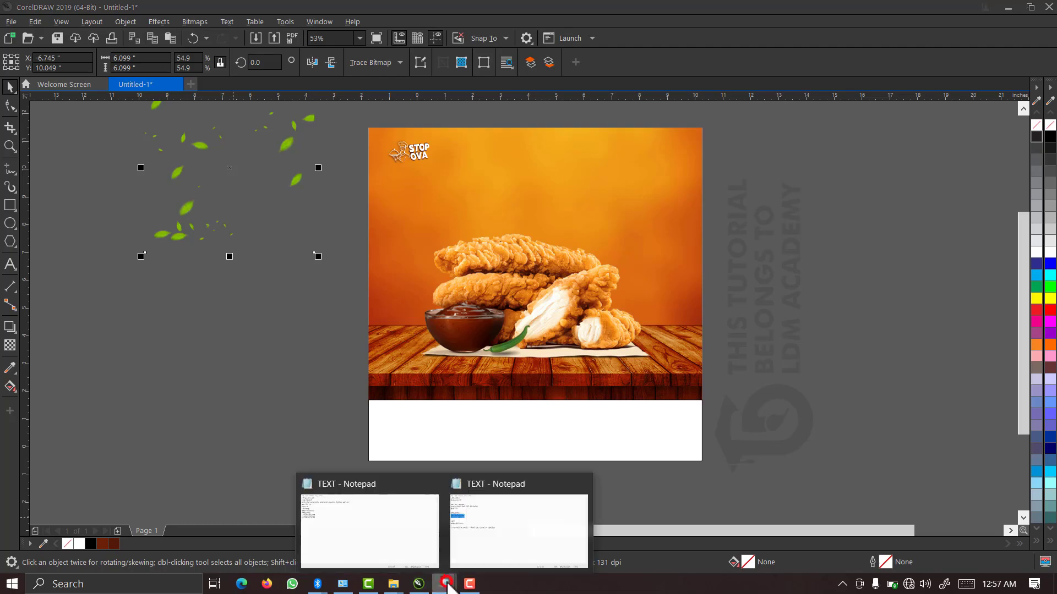
left_click(334, 514)
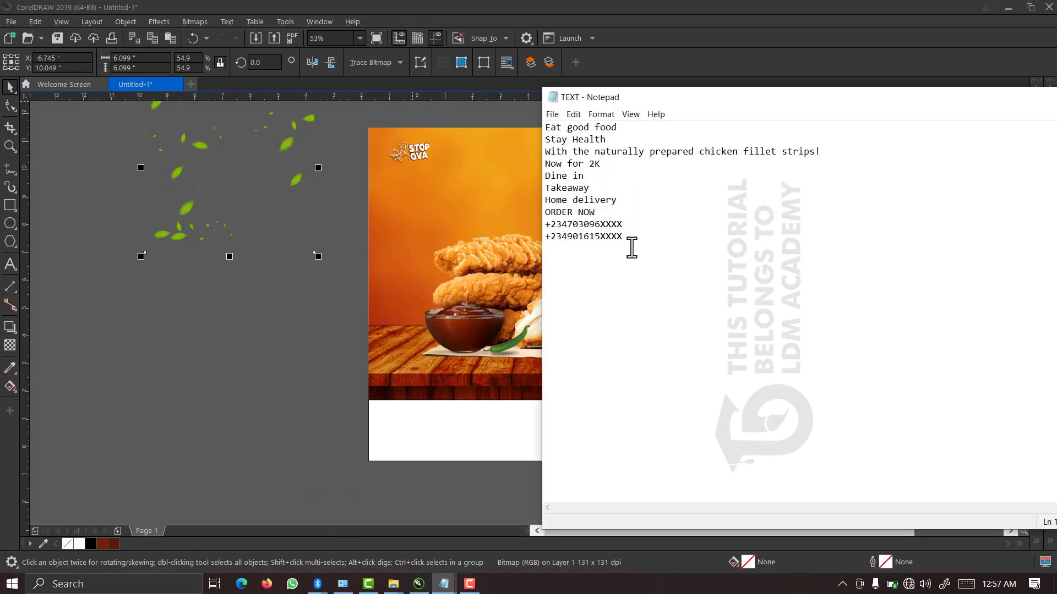
left_click_drag(631, 248, 517, 115)
key("ctrl+c")
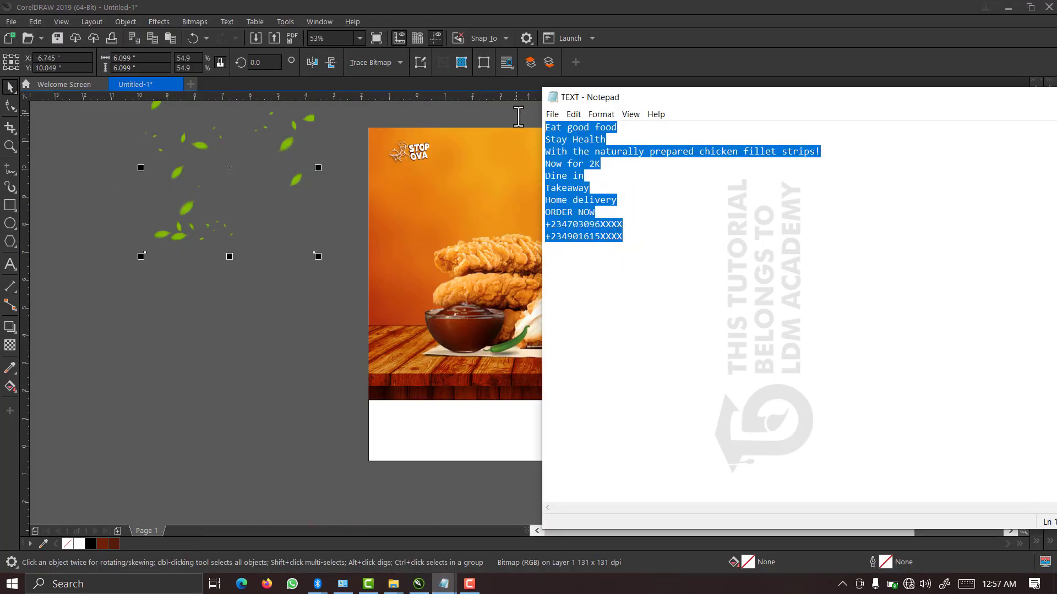
double_click(689, 97)
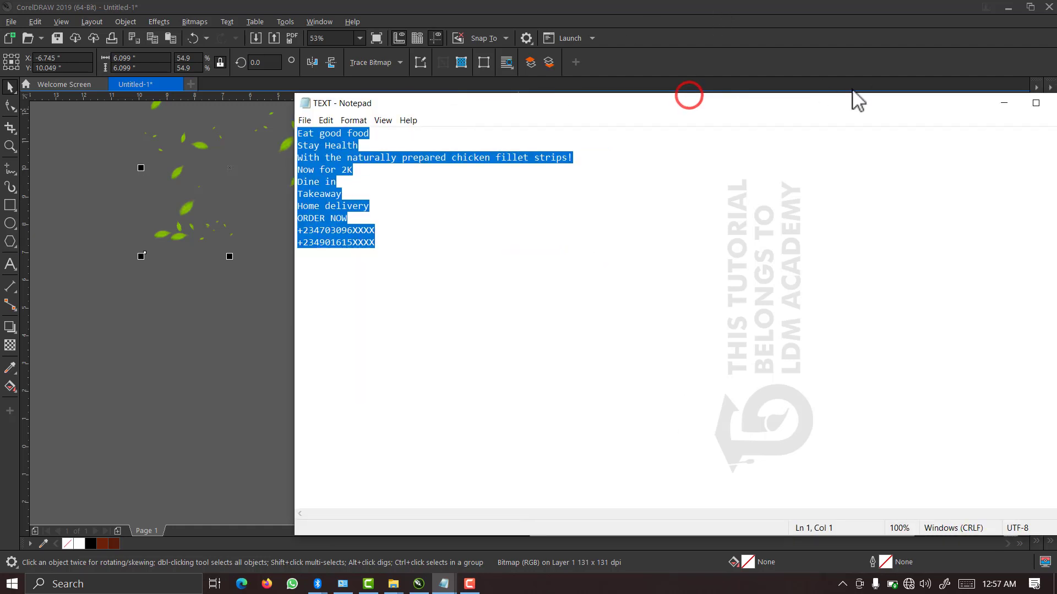
left_click(1004, 103)
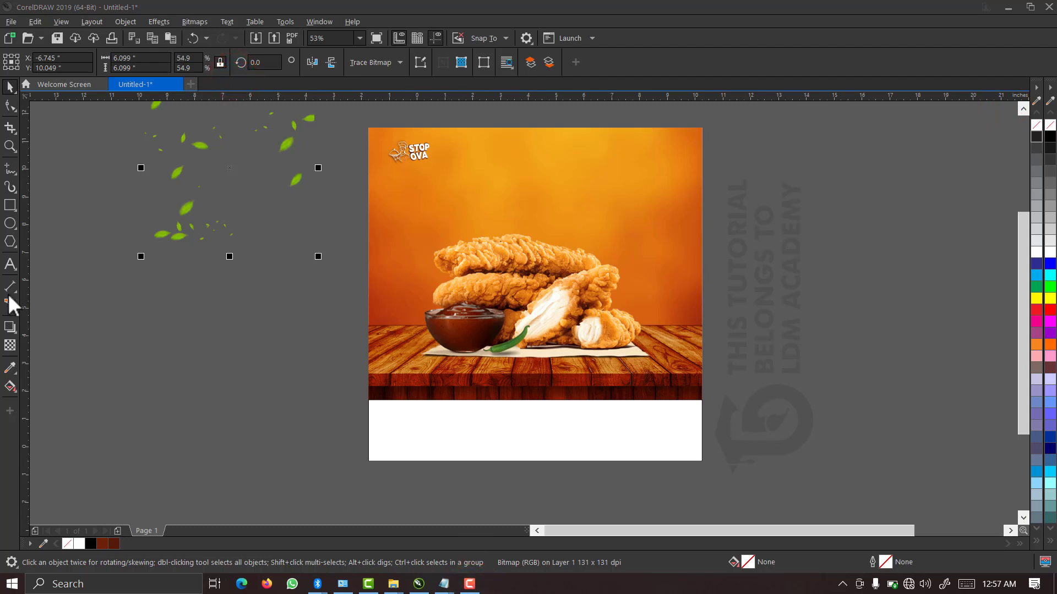
- Paste the copied flyer wording as artistic text on the empty area beside the page, below the leaves
left_click(10, 266)
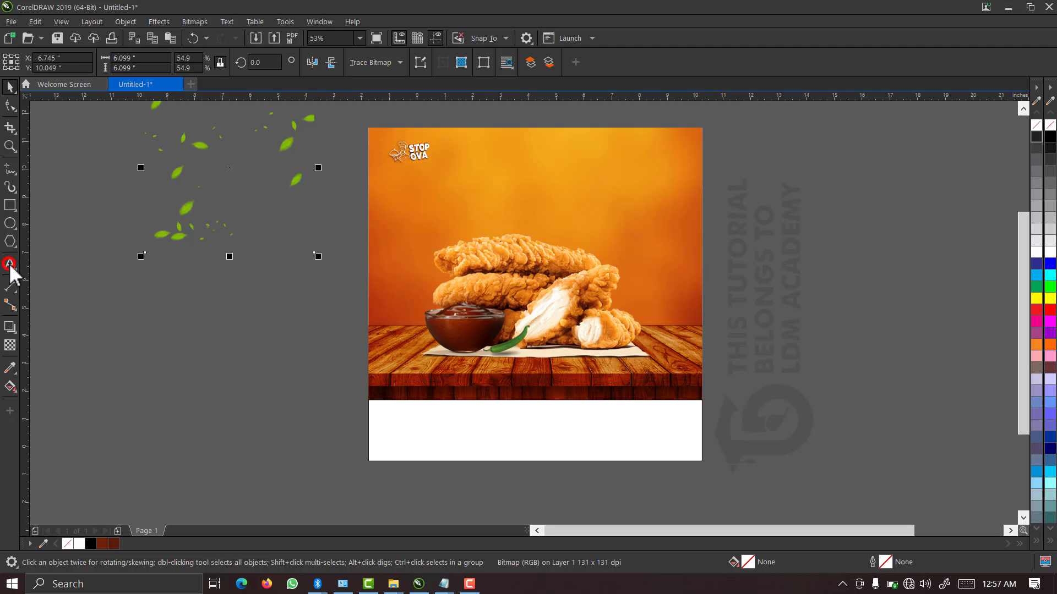
left_click(133, 299)
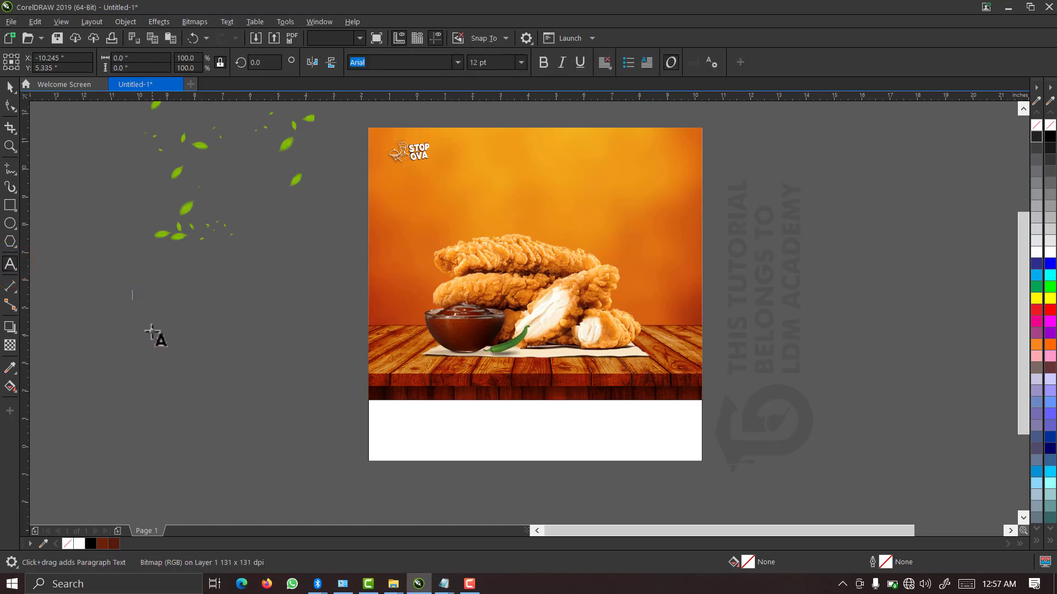
key("ctrl+v")
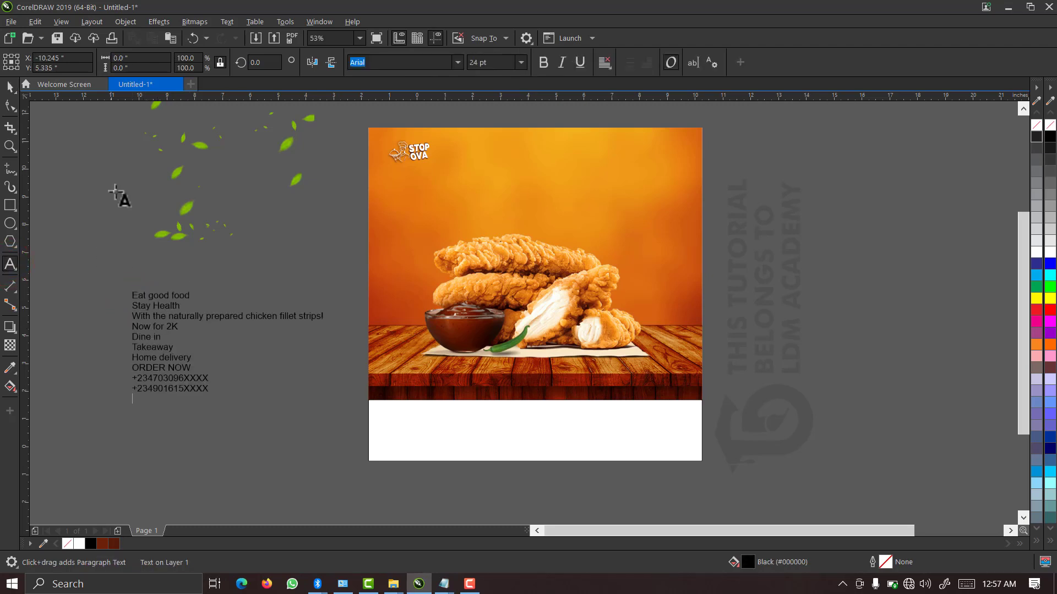
- Move the lines "Eat good food" and "Stay Health" out of the pasted text into a separate text object below it
left_click(181, 307)
left_click_drag(182, 306, 128, 290)
key("ctrl+c")
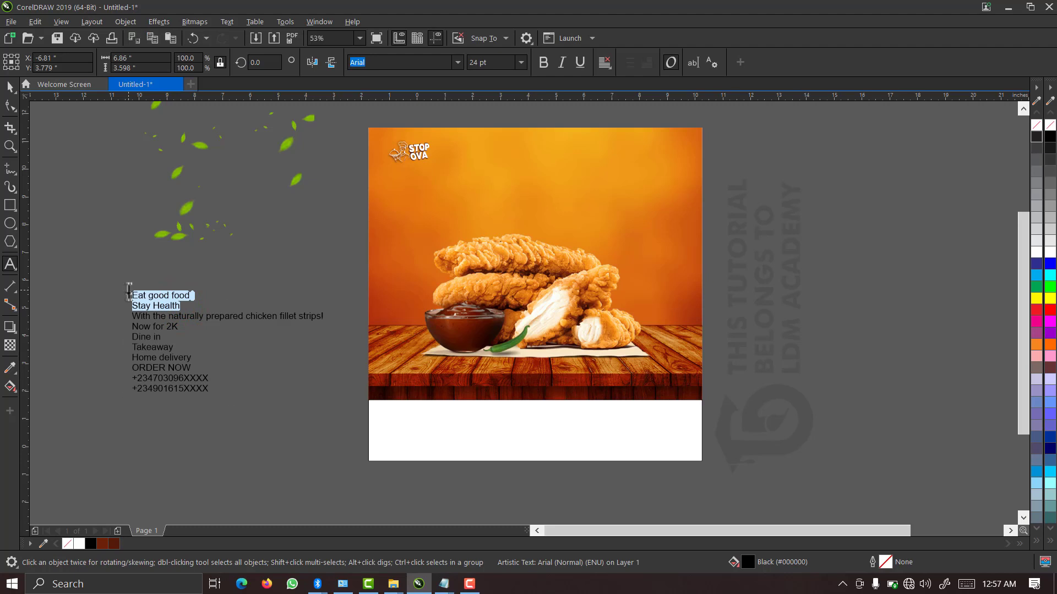
key("Delete")
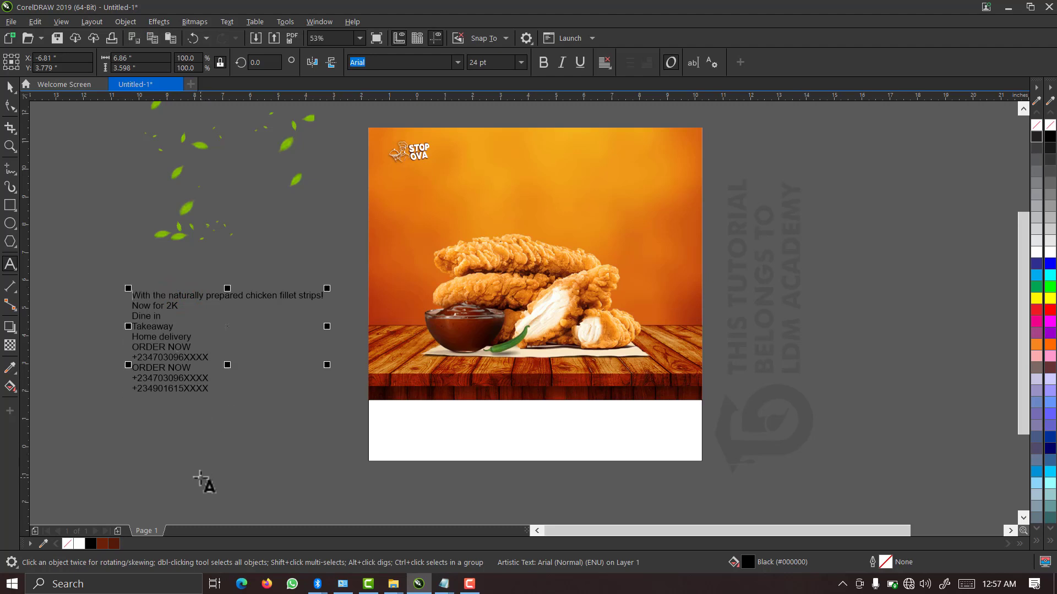
left_click(200, 478)
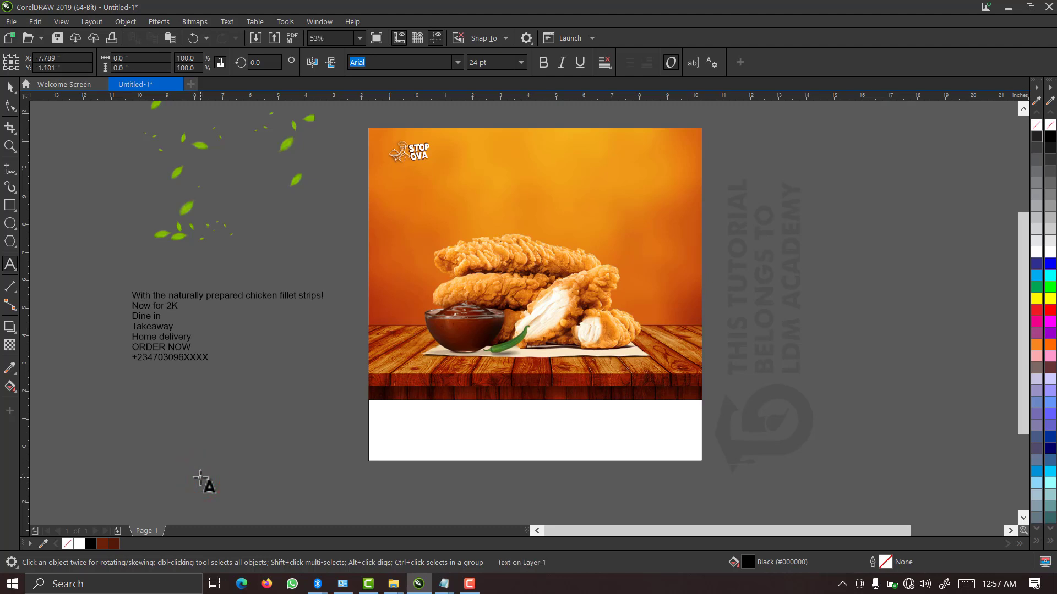
key("ctrl+v")
- Enlarge the "Eat good food Stay Health" headline to about 5.81 by 1.95 inches and place it on the background above the chicken
left_click(10, 87)
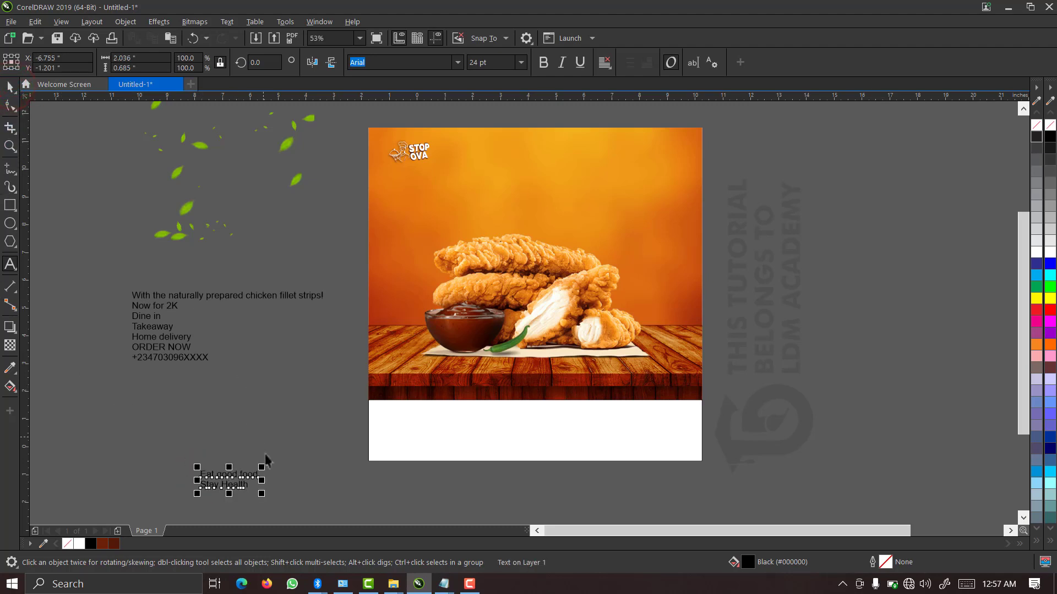
mouse_move(261, 468)
left_mouse_down()
mouse_move(328, 422)
mouse_move(379, 418)
left_mouse_up()
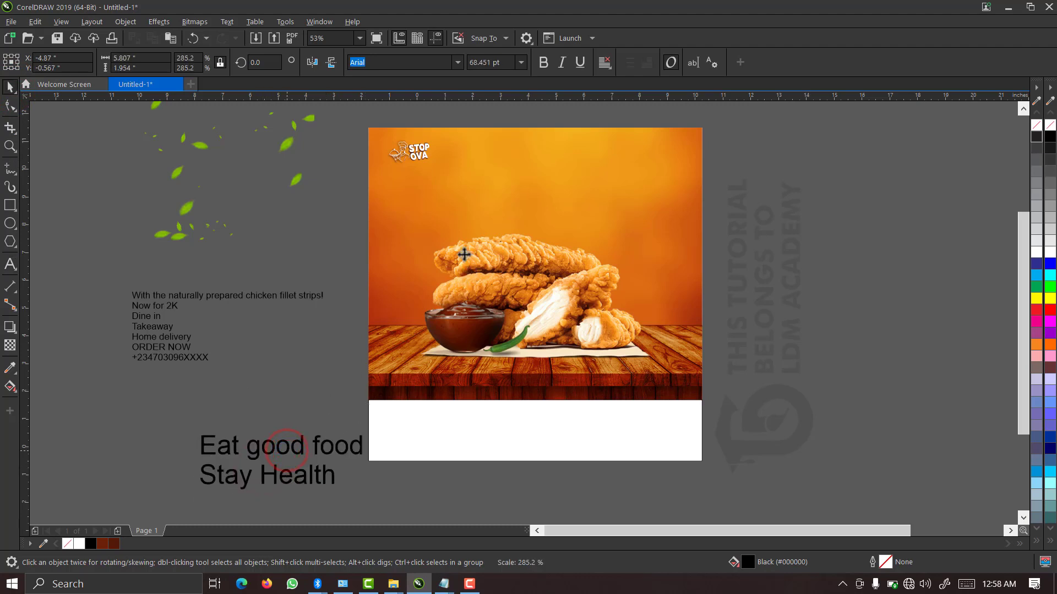
left_click_drag(501, 196, 552, 196)
key("z")
left_click_drag(743, 407, 339, 145)
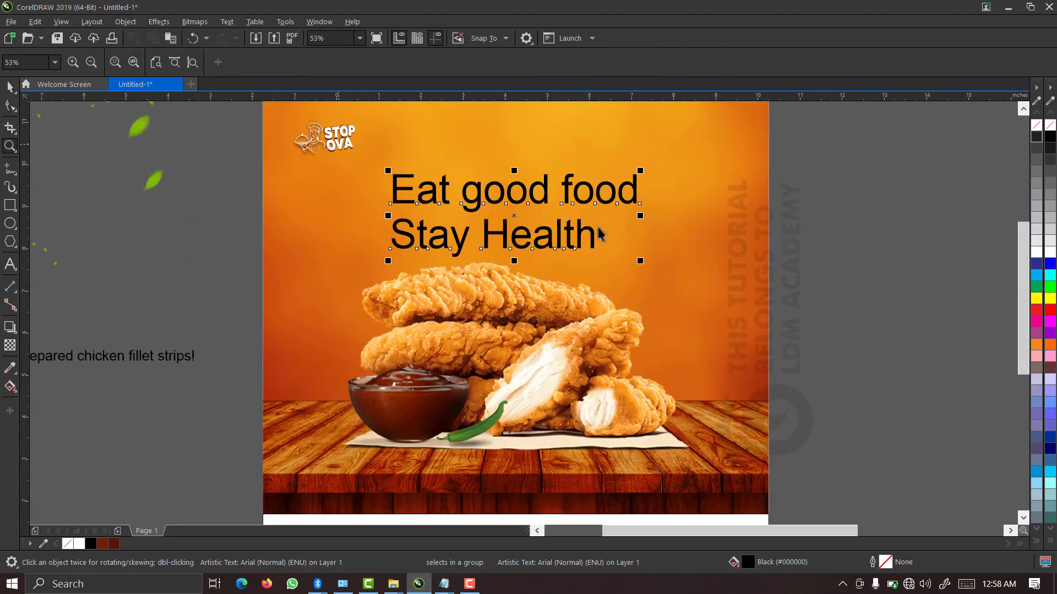
- Set the font of the "Eat good food Stay Health" headline to Montserrat Alternates ExtraBold (Italic)
left_click(888, 197)
left_click(572, 200)
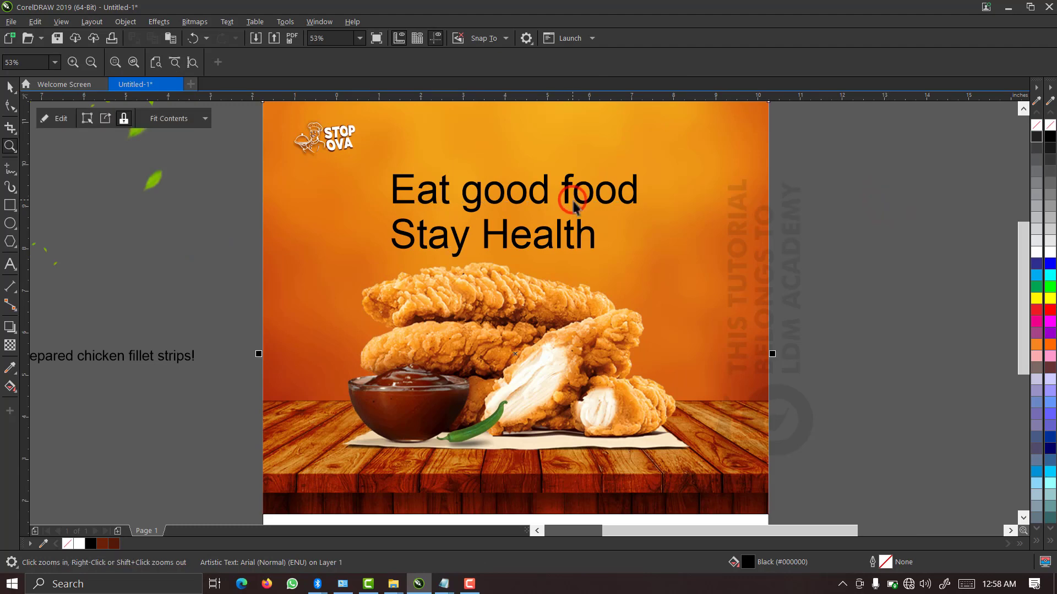
left_click(576, 200)
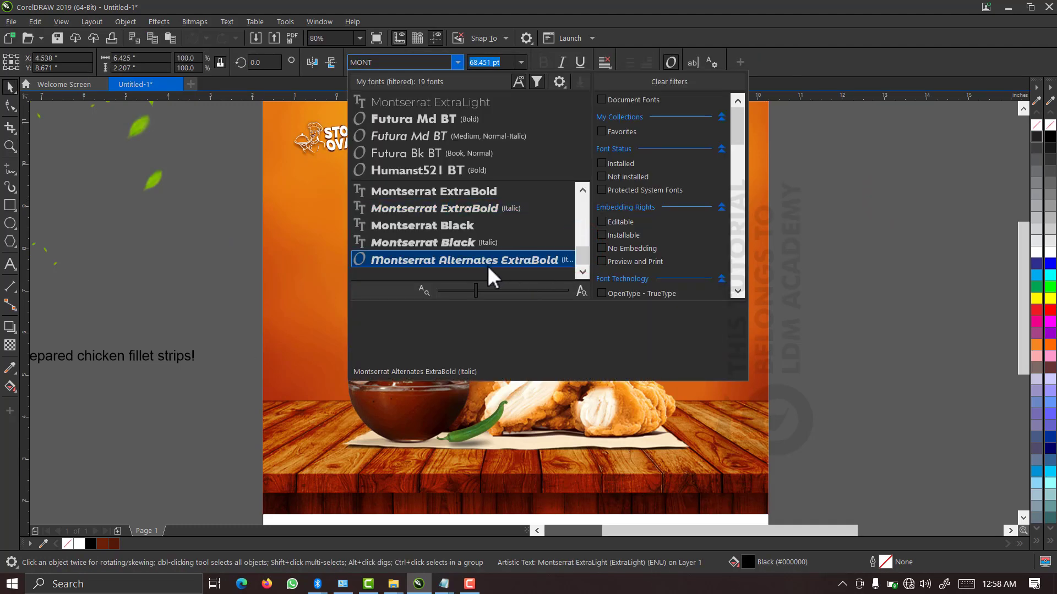
left_click(487, 265)
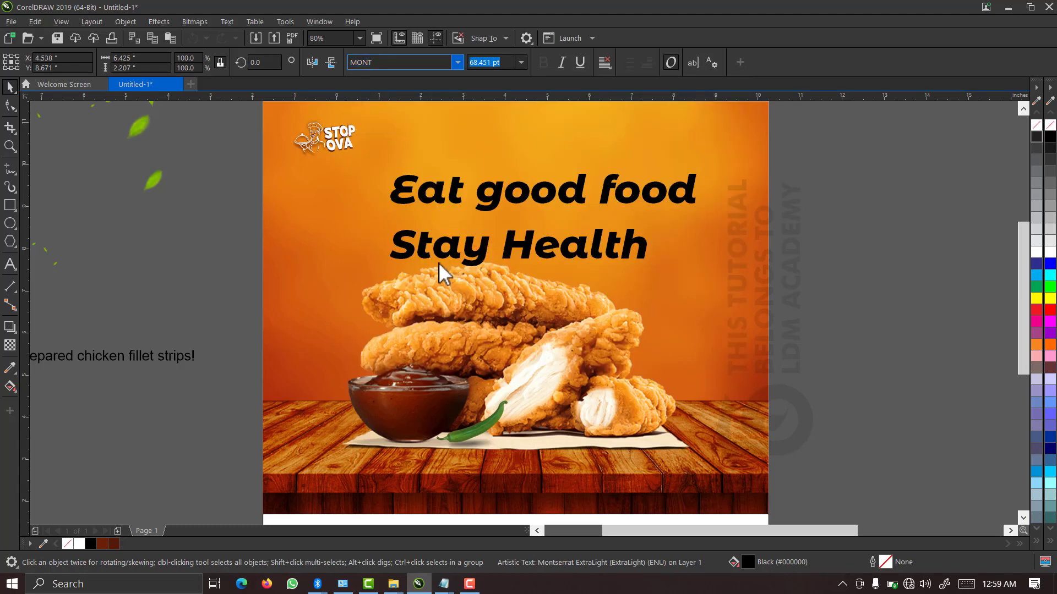
- Tighten the line spacing between the headline's two lines and centre-align them
left_click(10, 103)
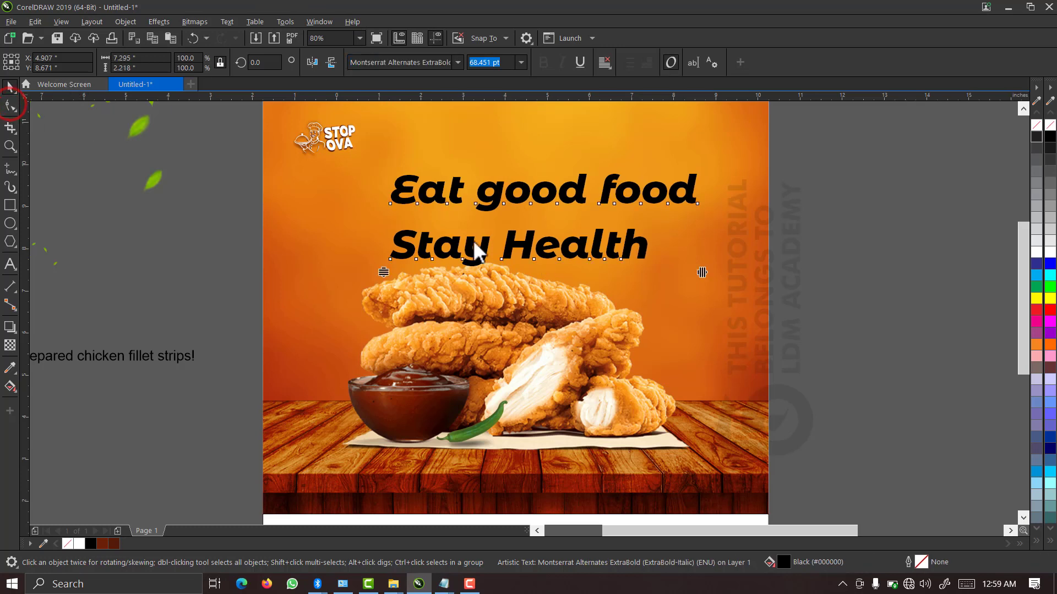
left_click_drag(384, 270, 388, 242)
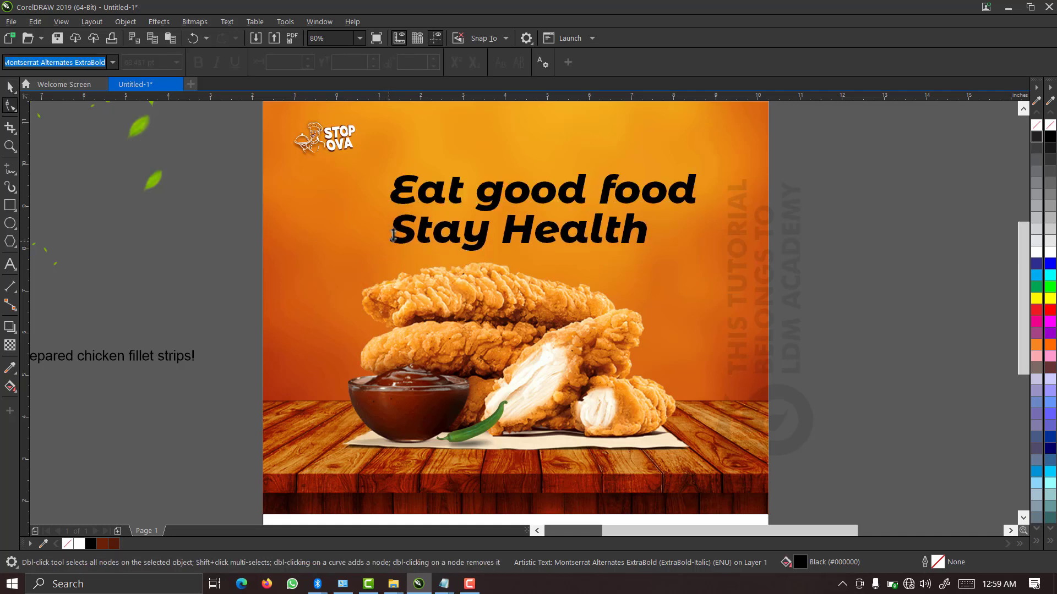
left_click_drag(393, 242, 394, 243)
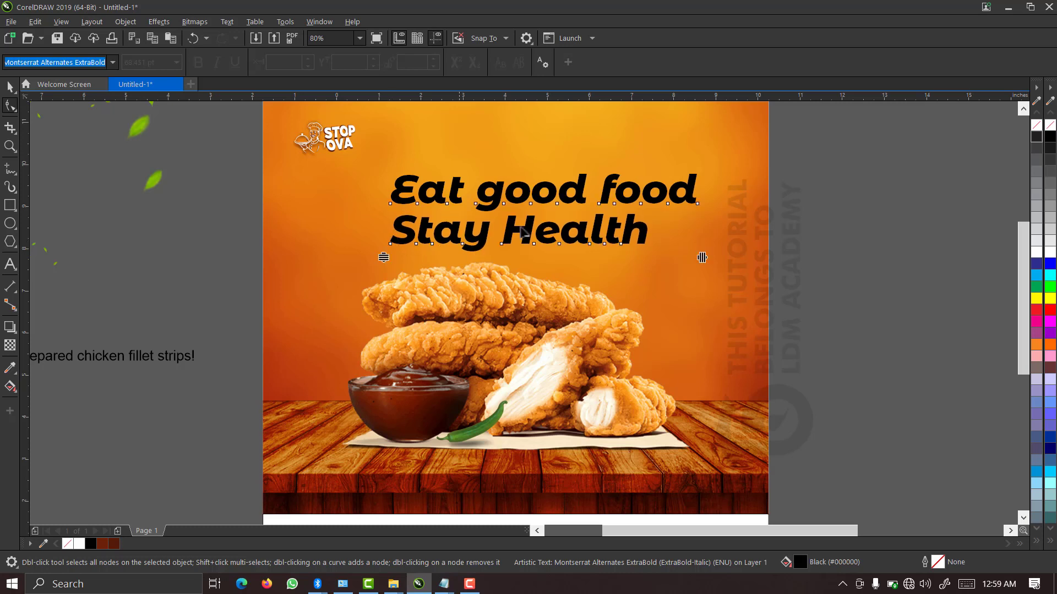
left_click(10, 87)
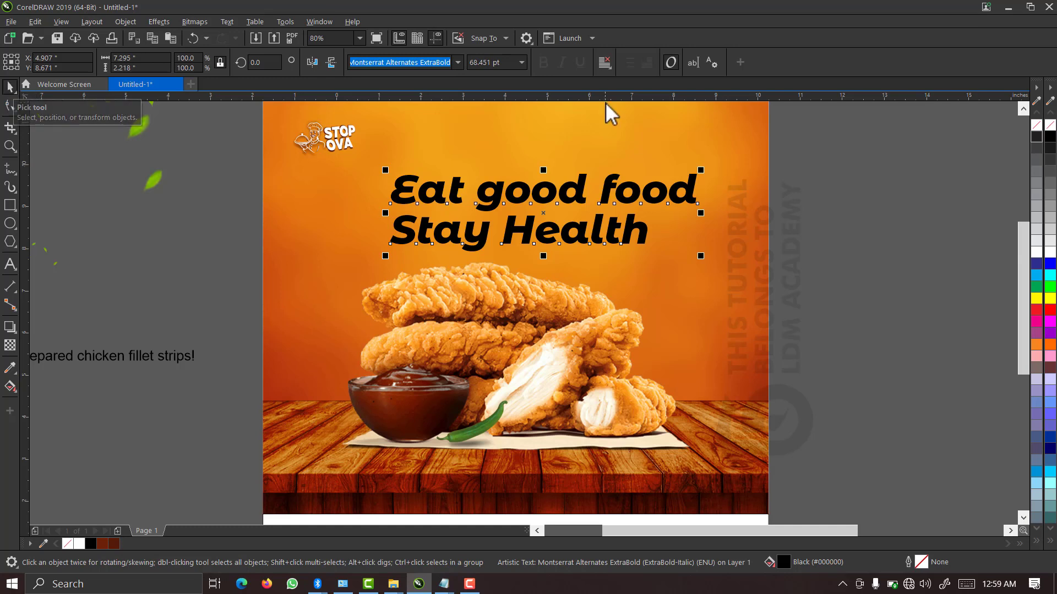
left_click(604, 63)
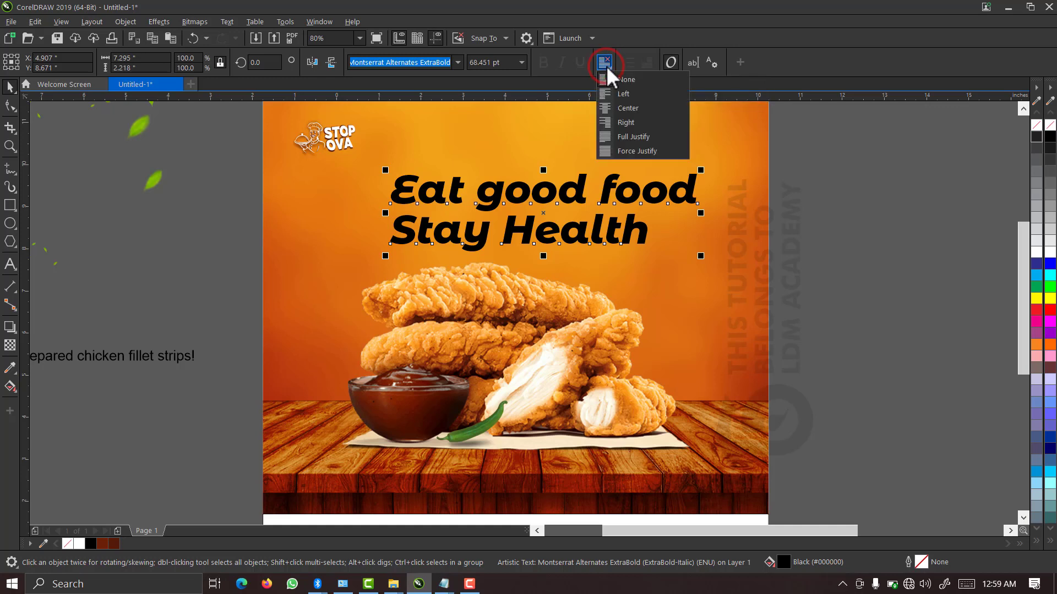
left_click(630, 110)
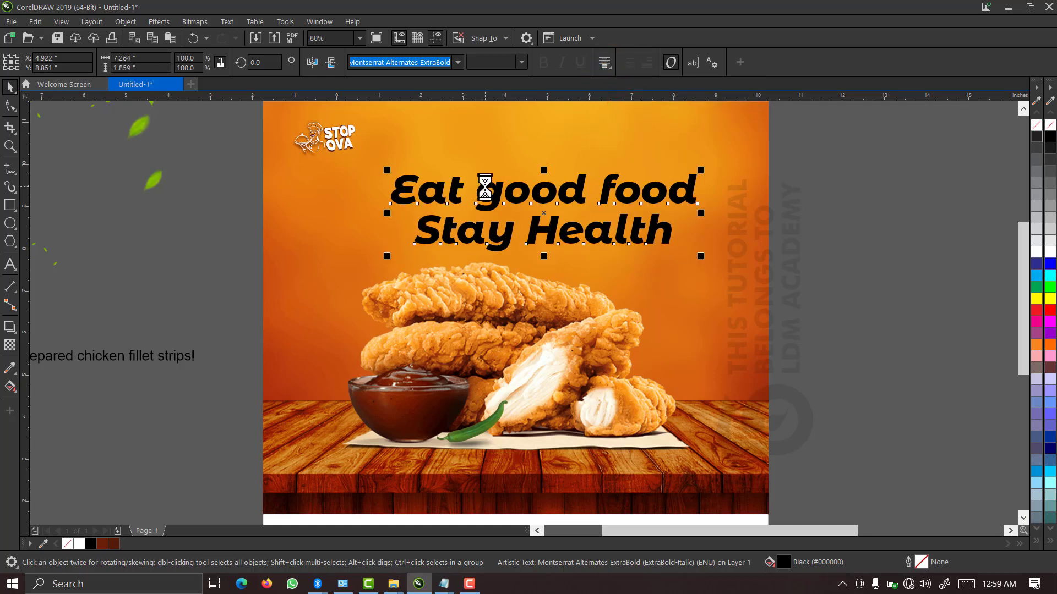
- Fill the whole headline white, with the words "good food" in black
left_click(78, 544)
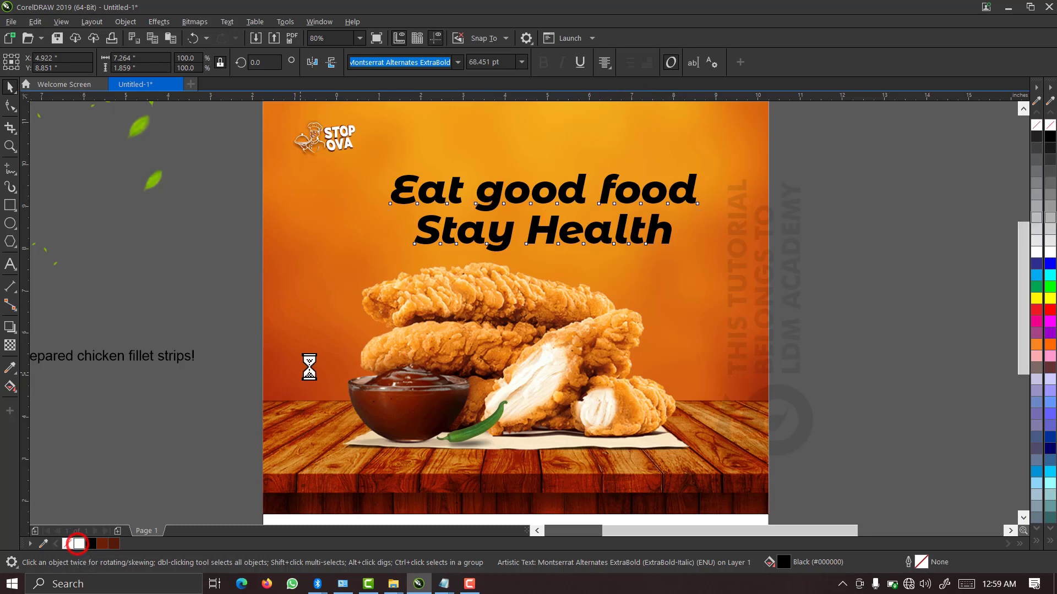
double_click(490, 201)
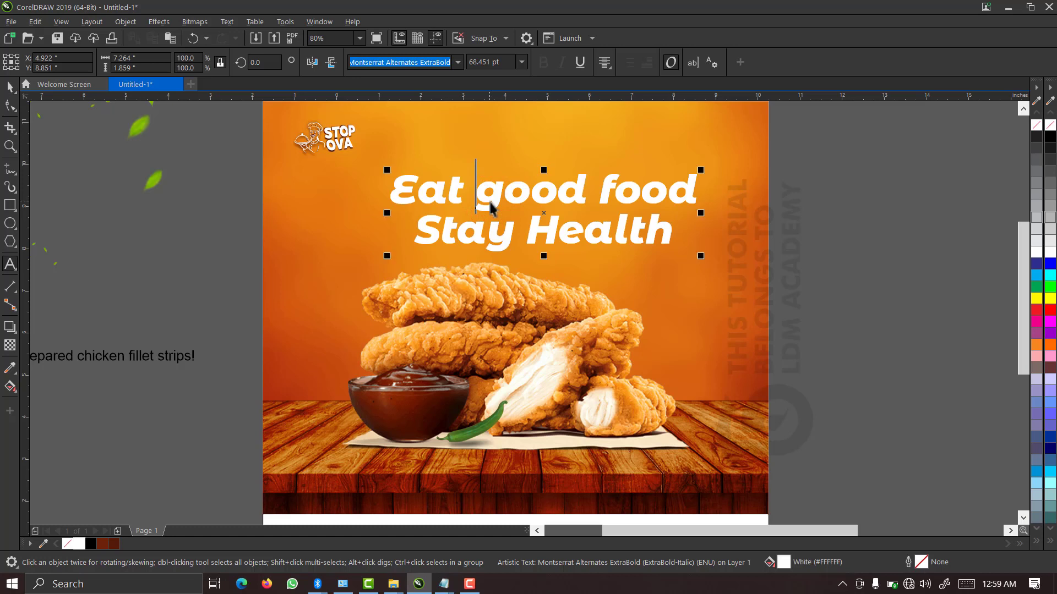
left_click(481, 193)
left_click_drag(481, 193, 697, 193)
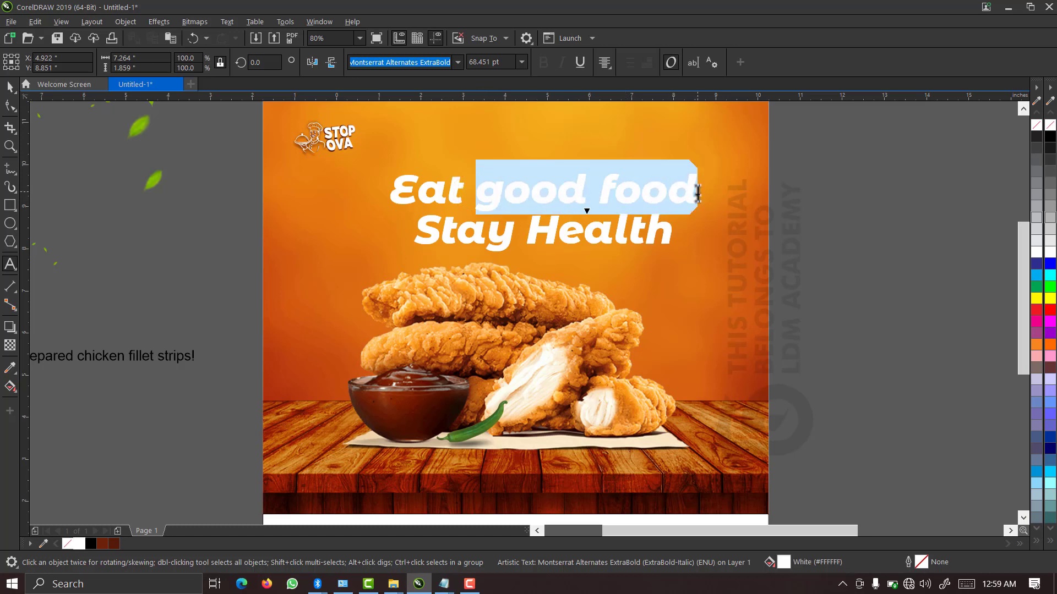
left_click(91, 542)
- Colour the word "Health" in the headline black and complete it as "Healthy"
left_click(531, 233)
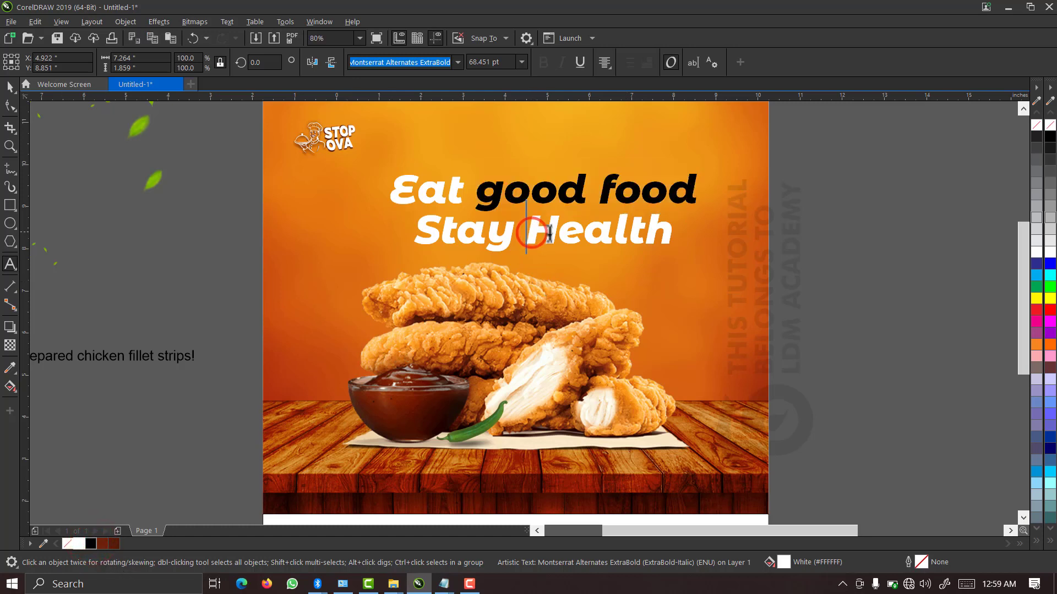
left_click(530, 234)
left_click_drag(643, 233, 673, 234)
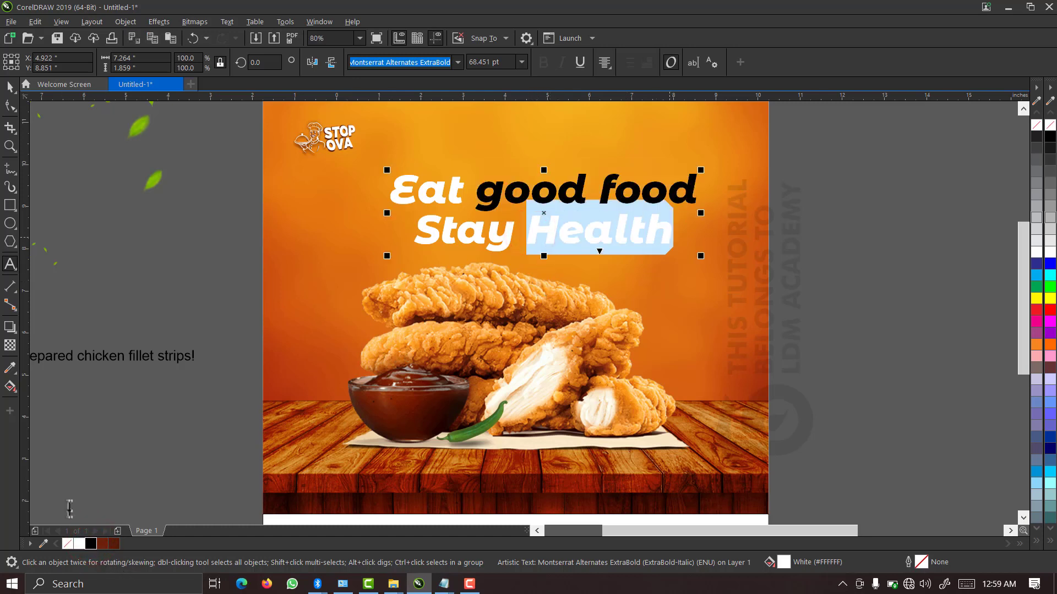
left_click(93, 544)
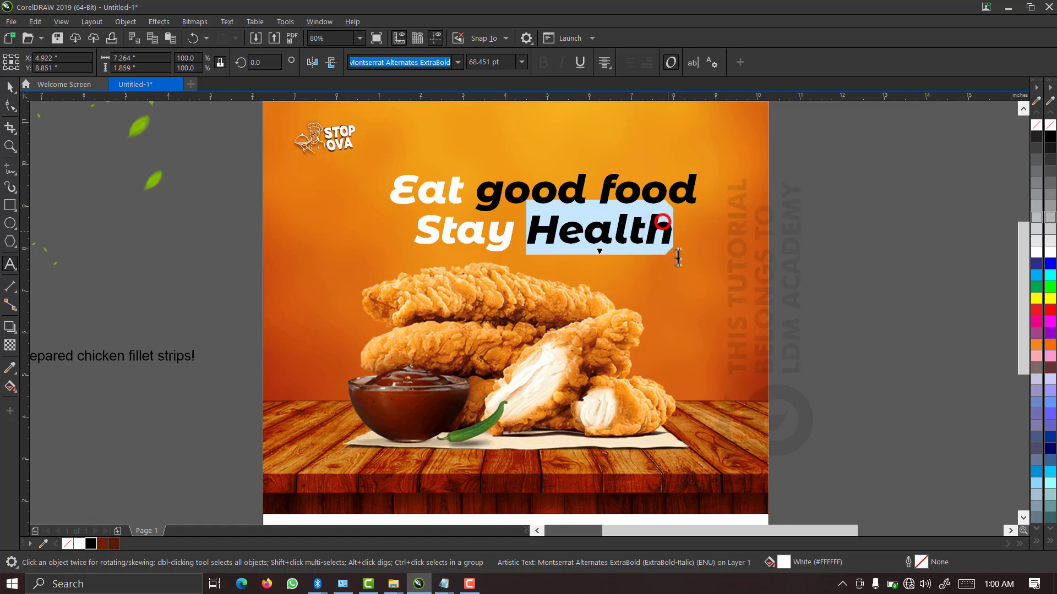
left_click(674, 248)
type("y")
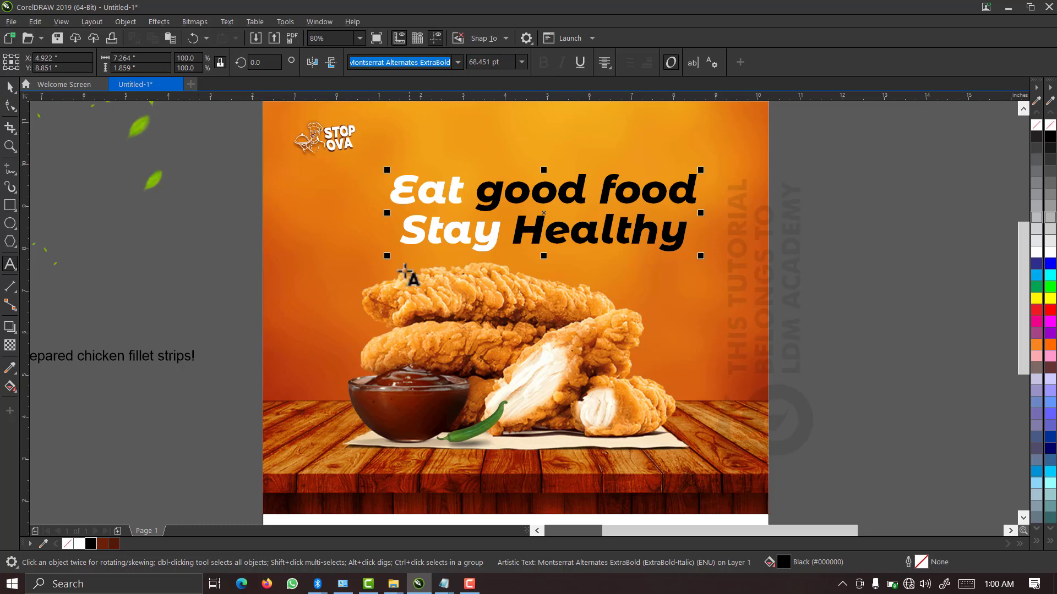
left_click(9, 88)
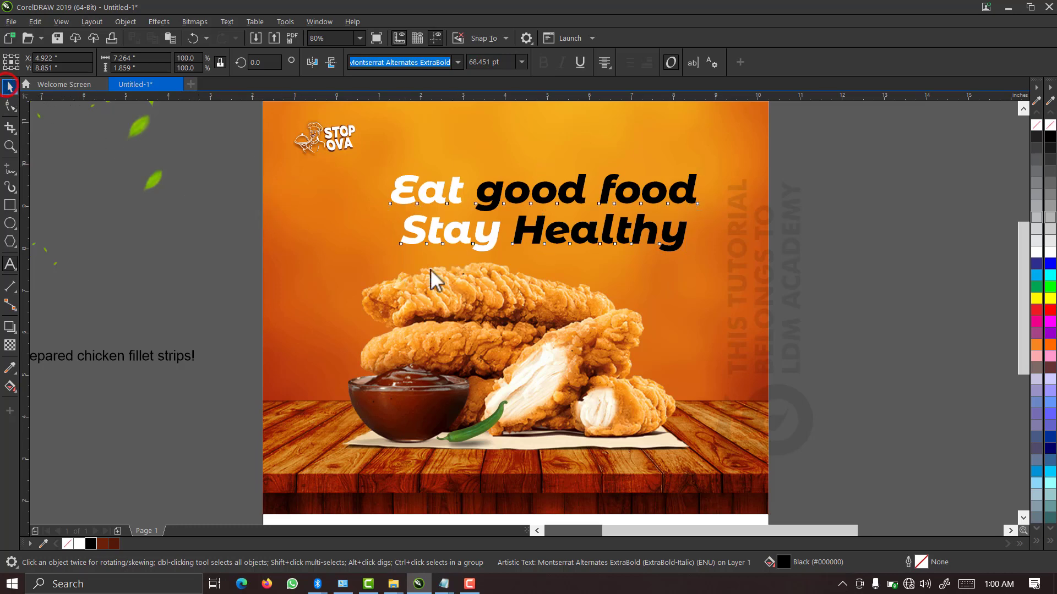
- Separate the pasted text into single lines and place "With the naturally prepared chicken fillet strips!" directly below the headline
left_click(145, 357)
left_click(145, 361)
scroll(145, 360, "down", 3)
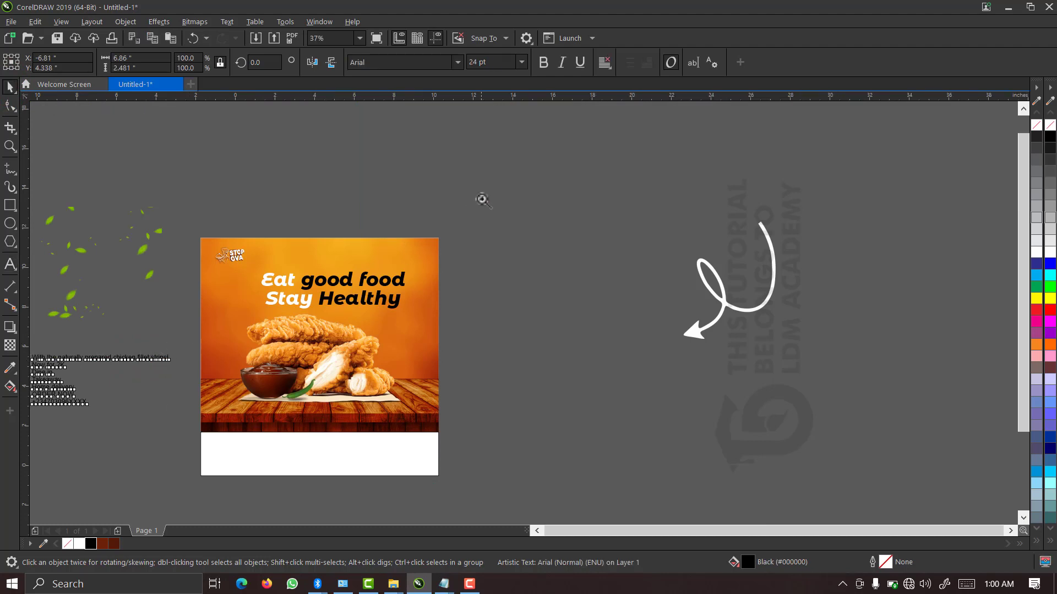
left_click_drag(481, 198, 59, 484)
key("z")
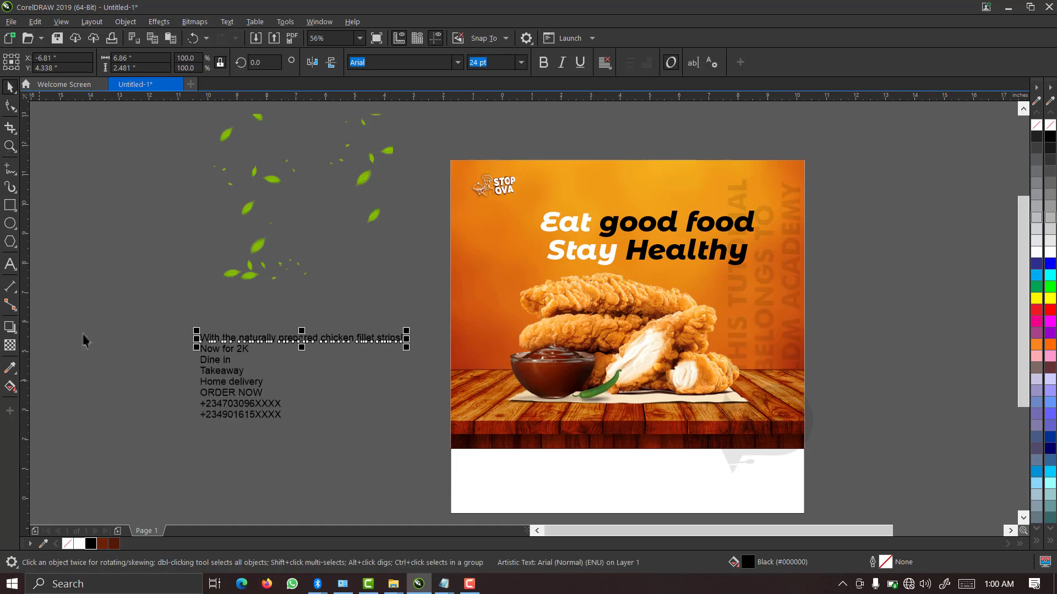
left_click(94, 312)
left_click_drag(238, 344, 600, 277)
left_click(398, 368)
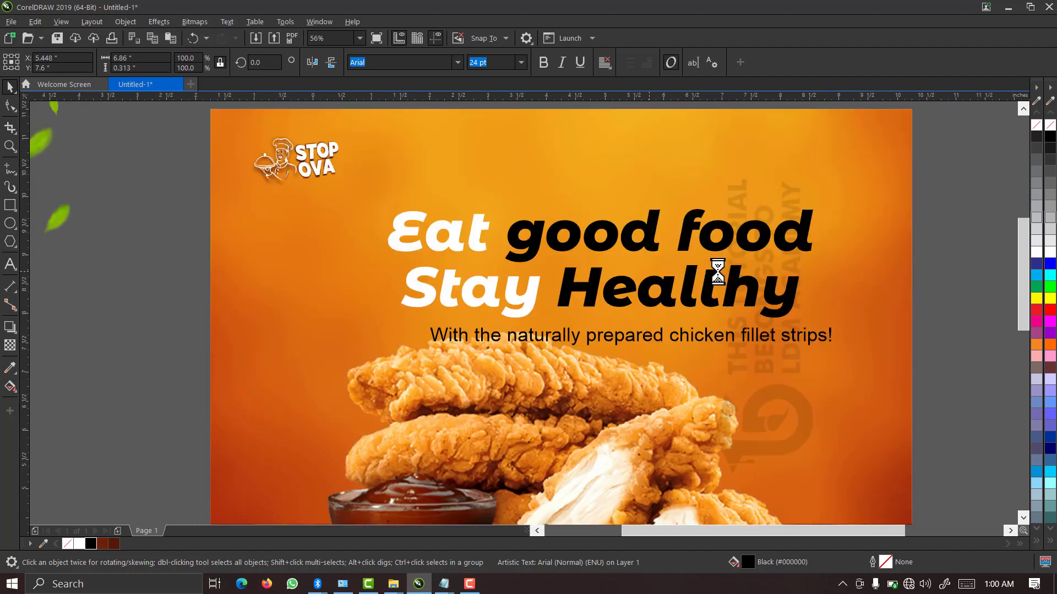
- Format the tagline below the headline in bold italic Montserrat and fill it white
key("z")
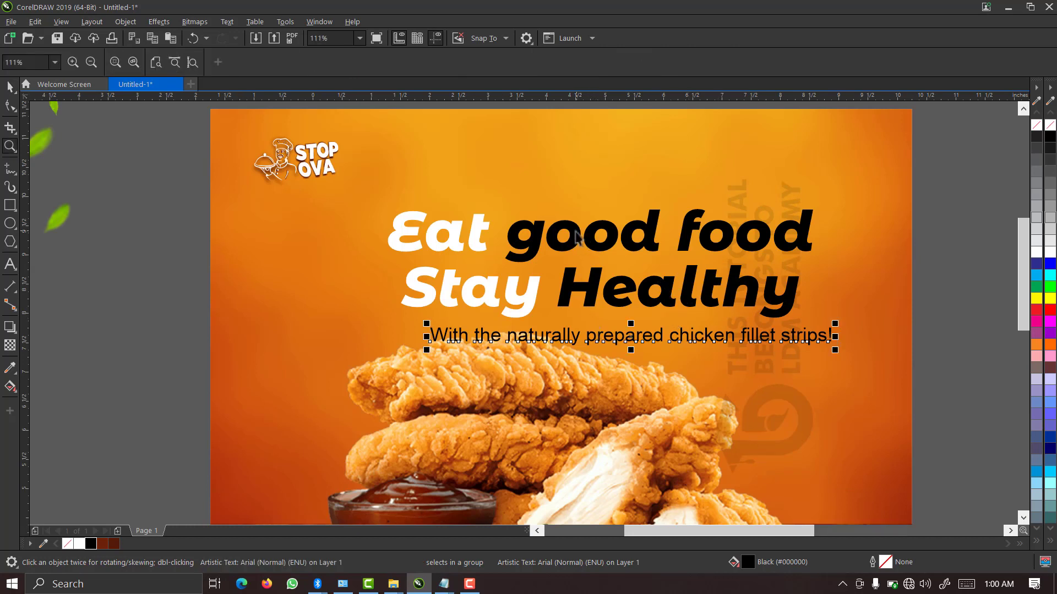
left_click(10, 88)
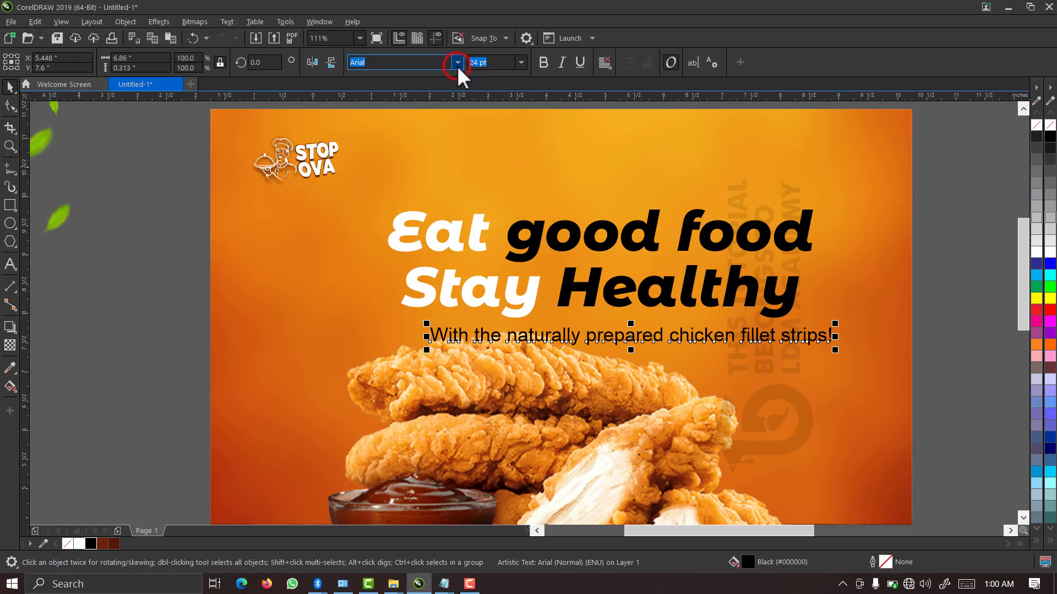
left_click(458, 63)
type("mont")
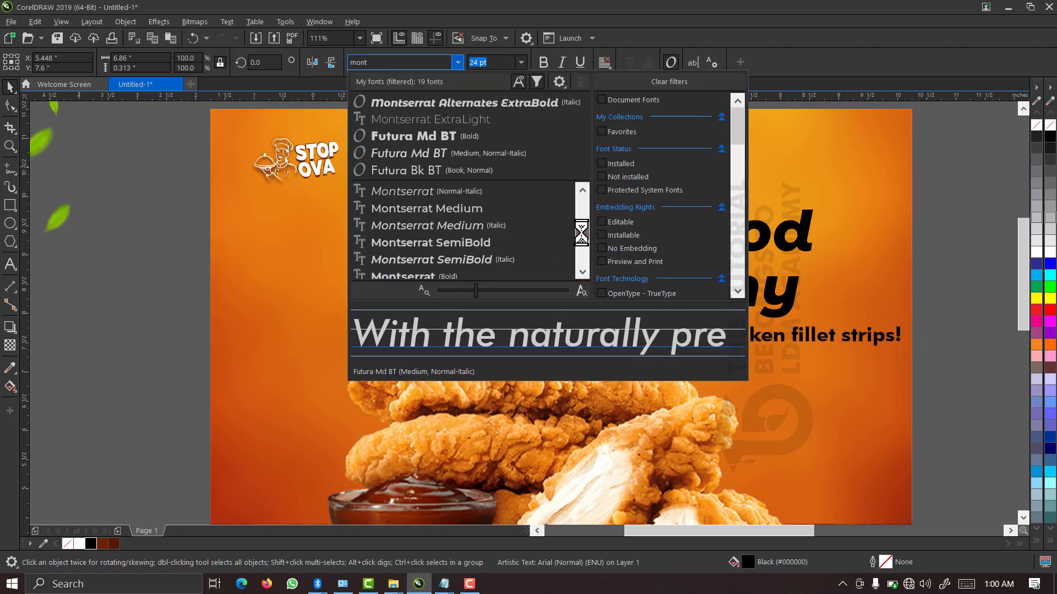
left_click(438, 208)
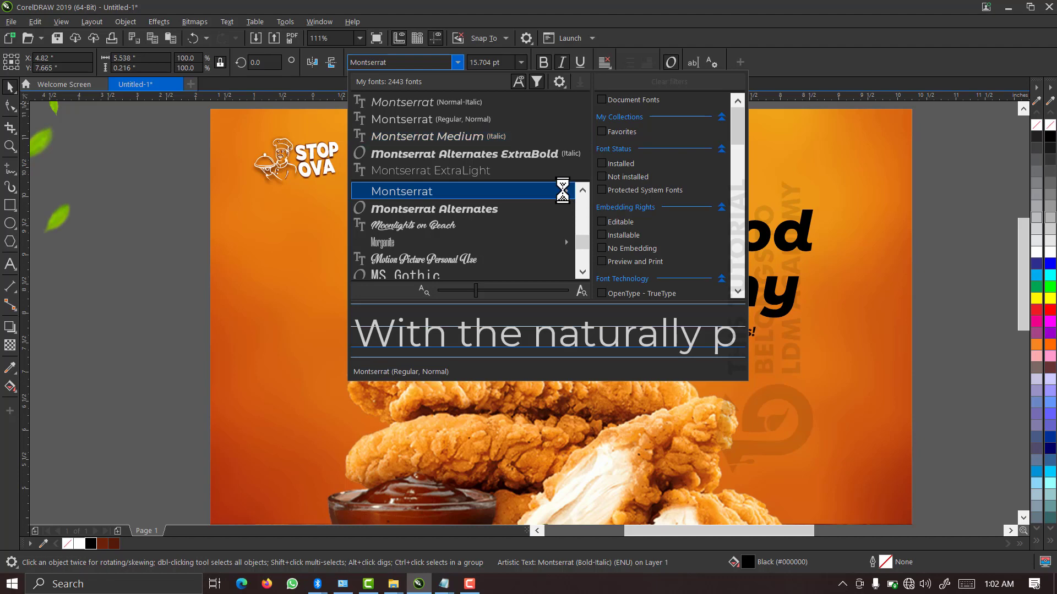
mouse_move(562, 191)
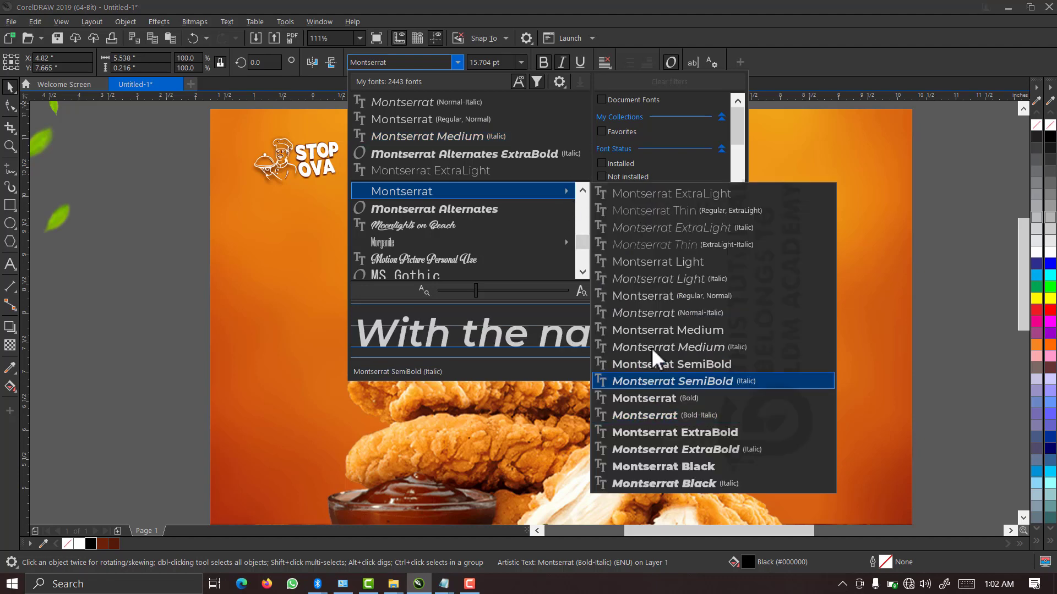
left_click(659, 309)
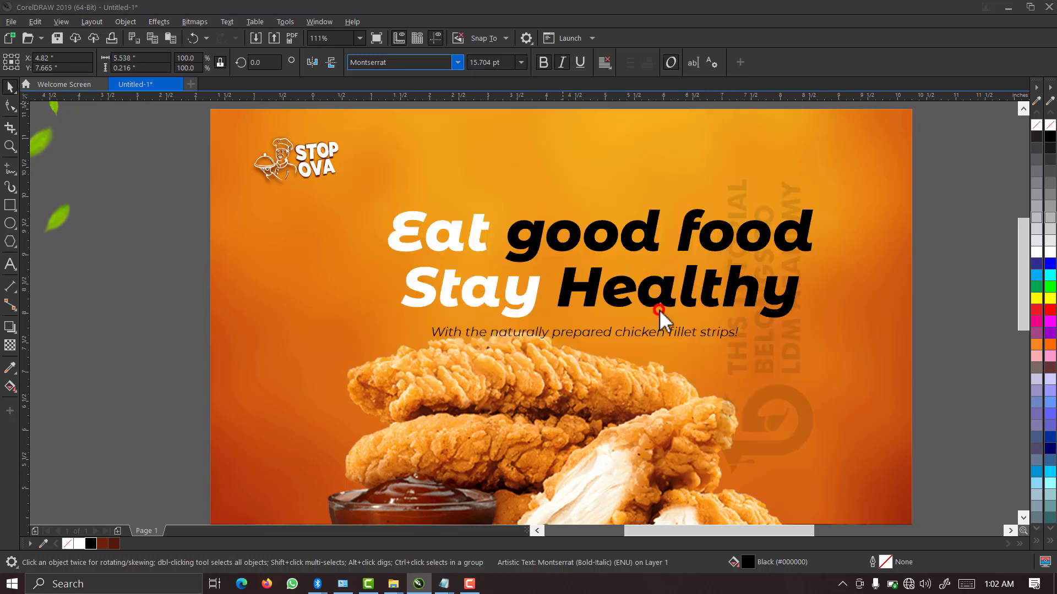
left_click(543, 62)
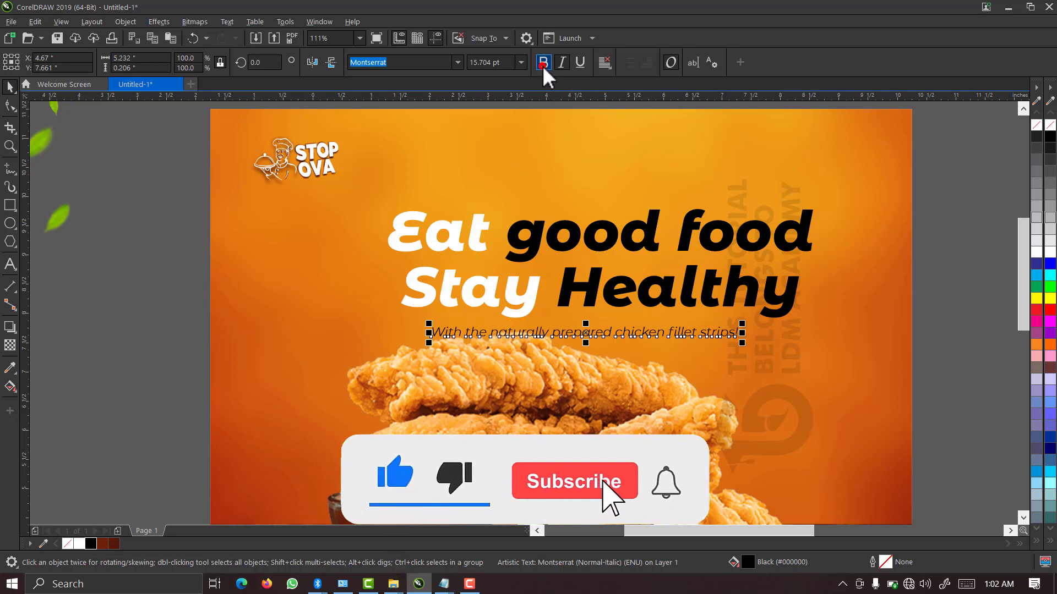
left_click(1050, 253)
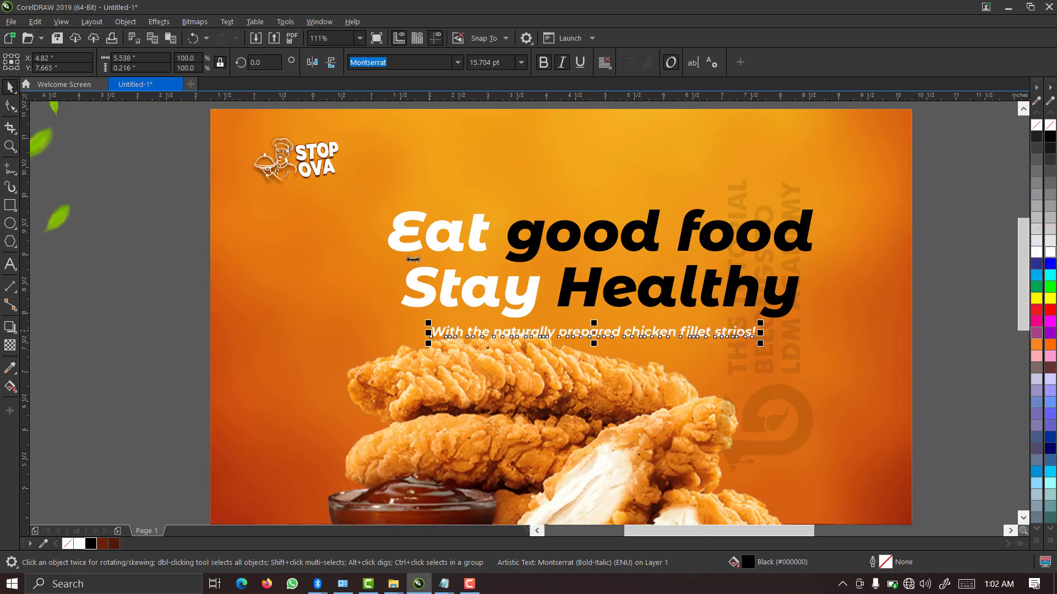
- Scale the headline to about 6.24 inches wide and the tagline to about 5 inches wide, moving the tagline up close beneath the headline
left_click(434, 246)
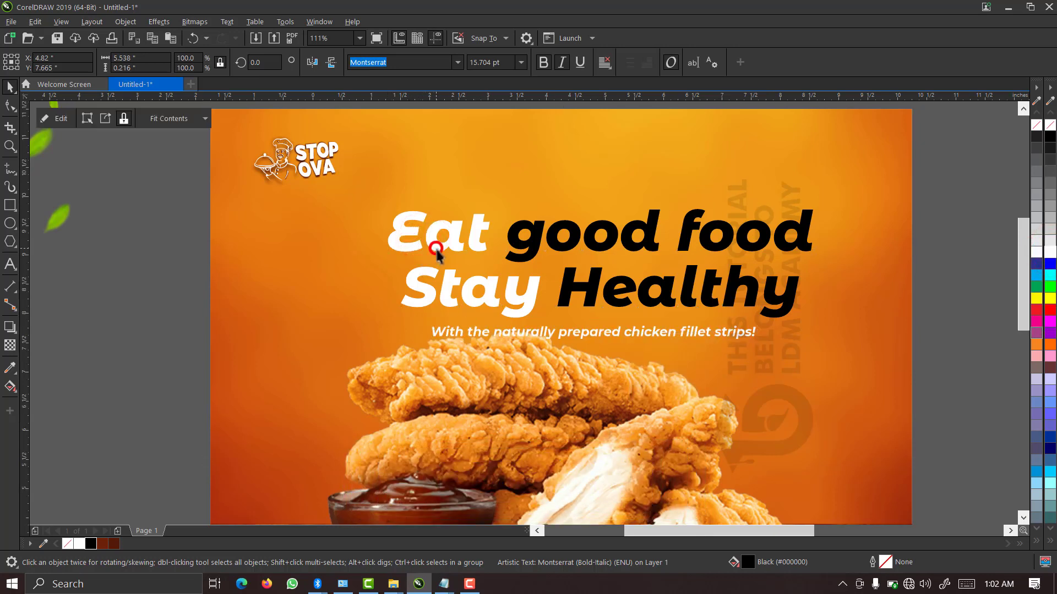
left_click_drag(816, 322, 720, 325)
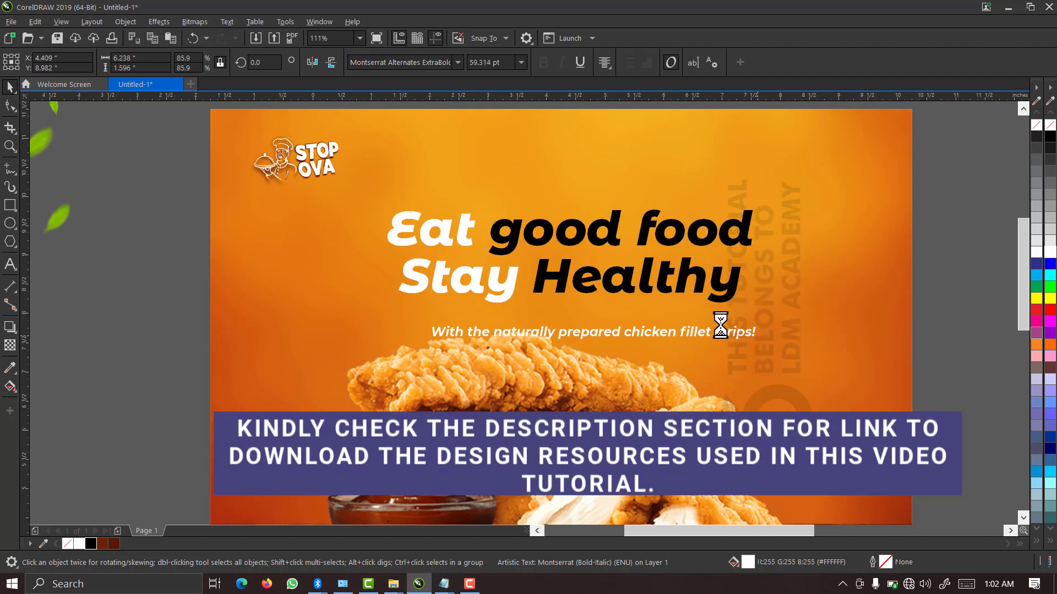
left_click(702, 334)
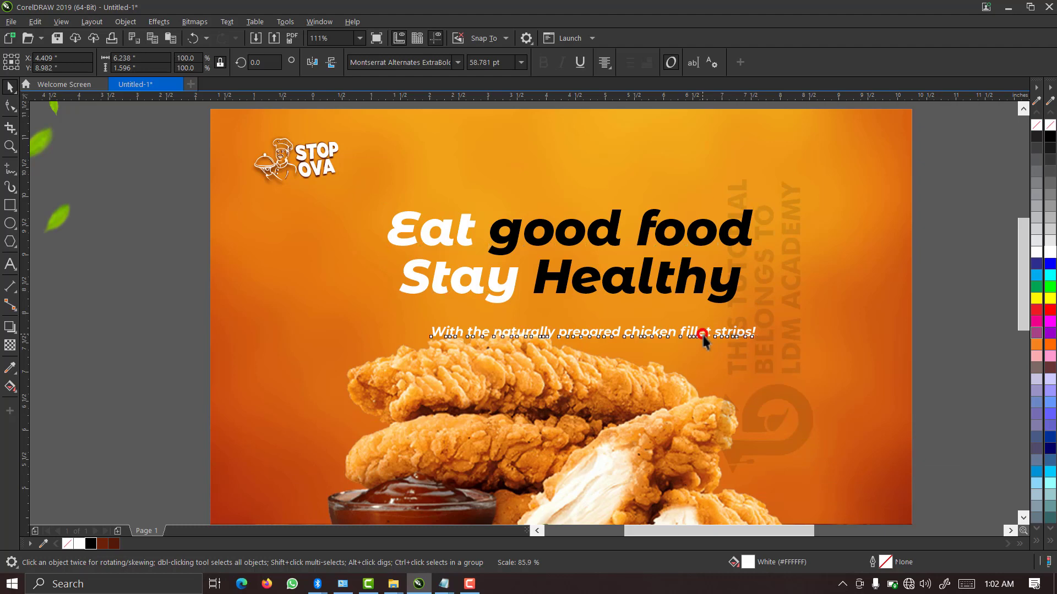
mouse_move(703, 339)
left_mouse_down()
mouse_move(680, 317)
mouse_move(724, 325)
mouse_move(709, 323)
left_mouse_up()
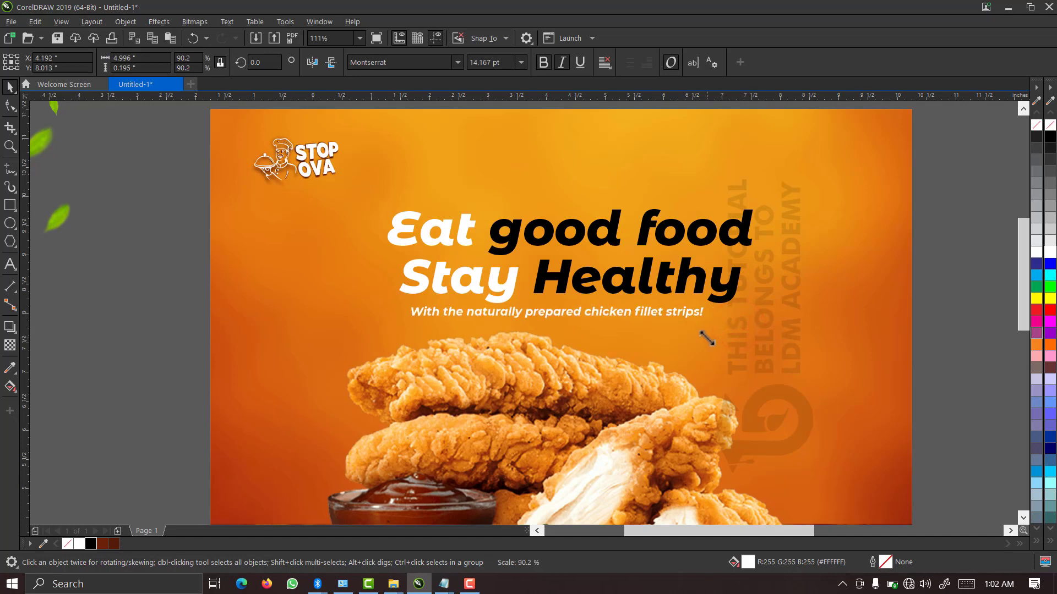
- Align the headline horizontally centred with the tagline below it
left_click(924, 161)
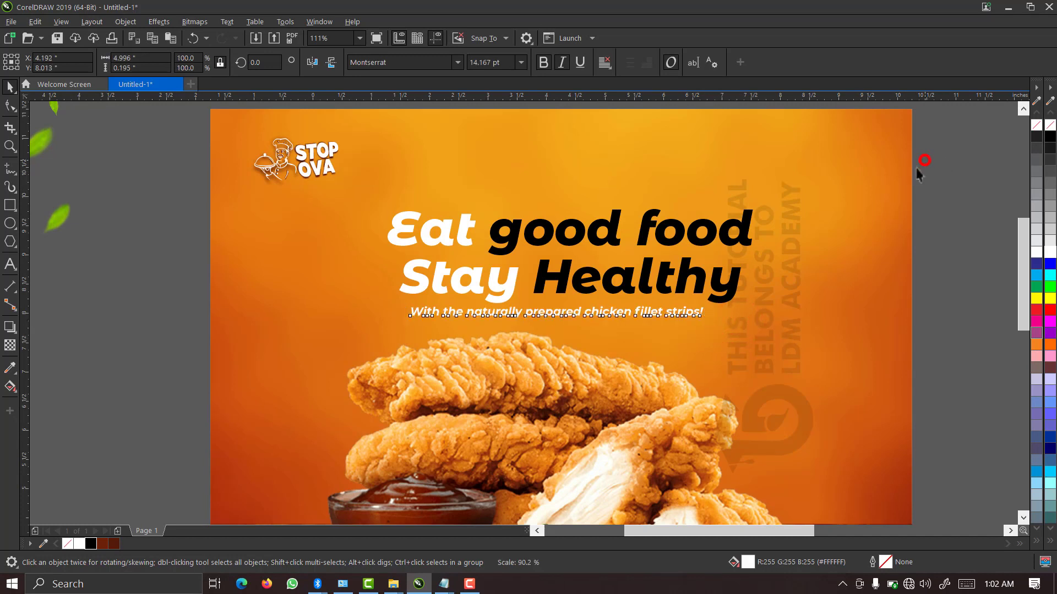
left_click_drag(585, 345, 309, 361)
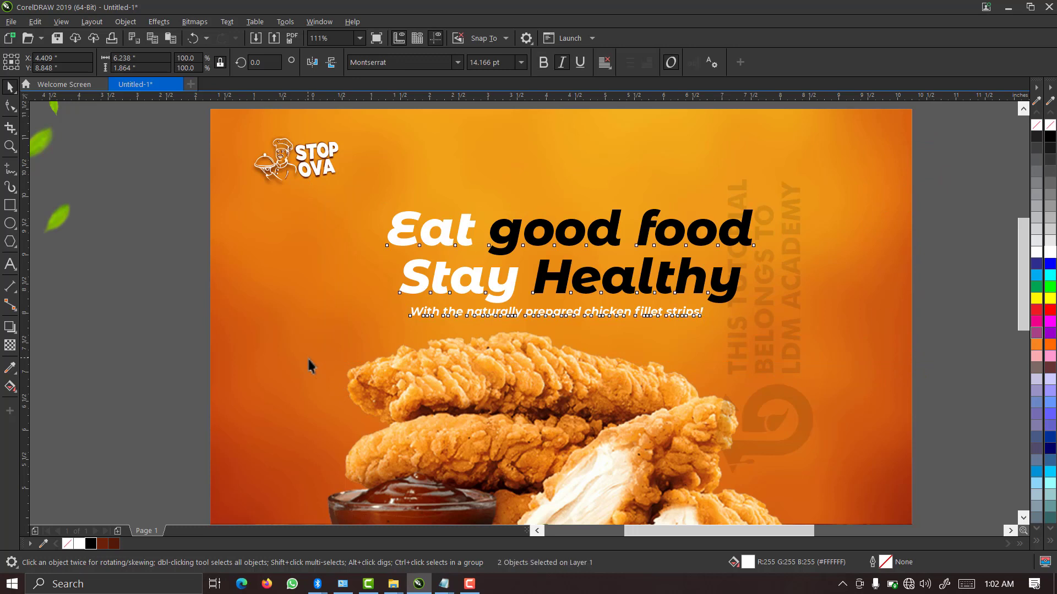
key("c")
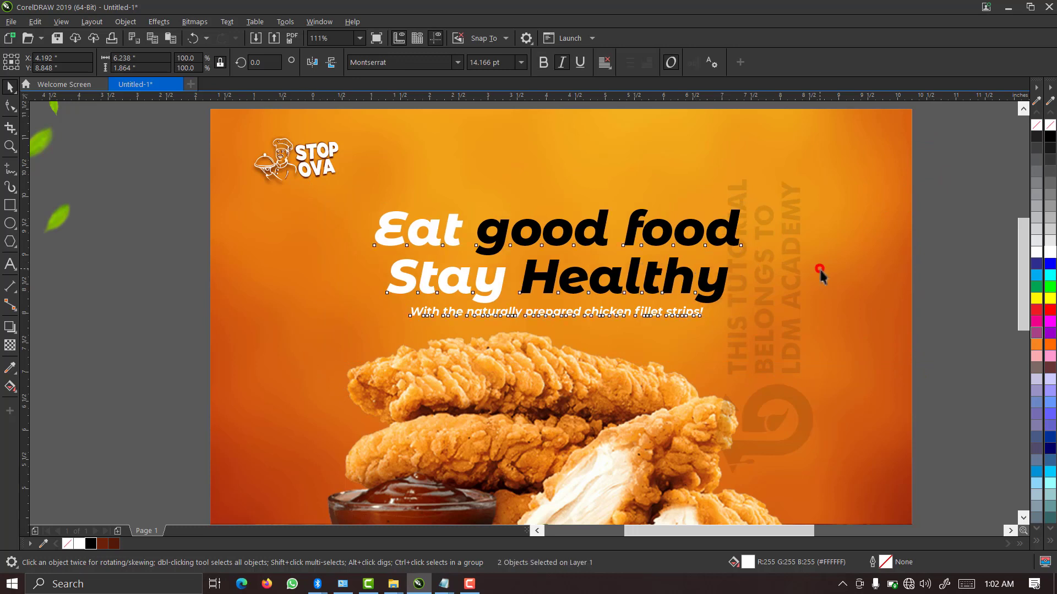
- Duplicate the chicken image and place the copy on the empty workspace to the right of the flyer
left_click(819, 271)
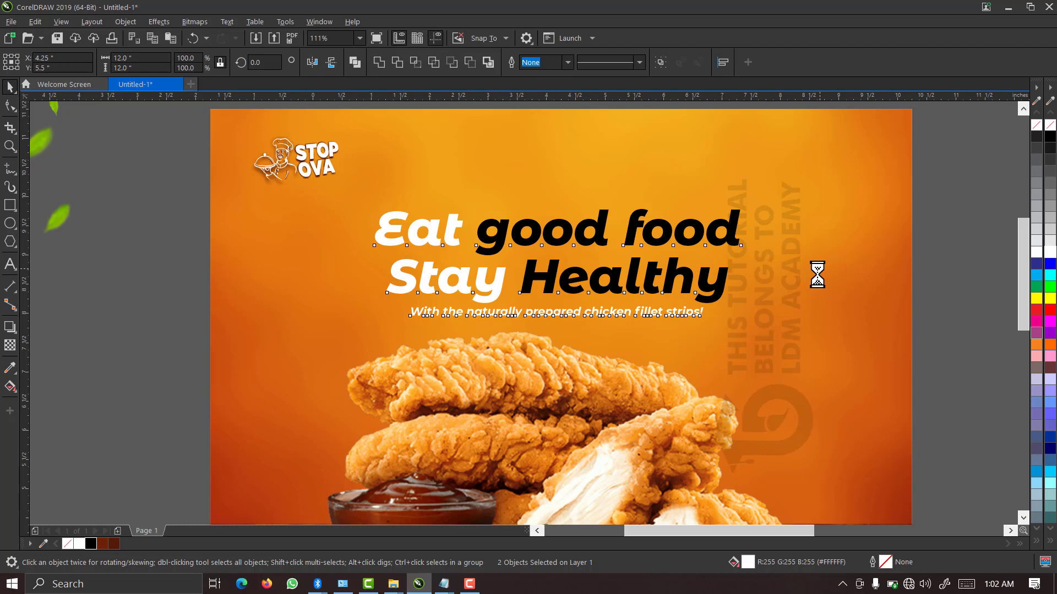
left_click(937, 242)
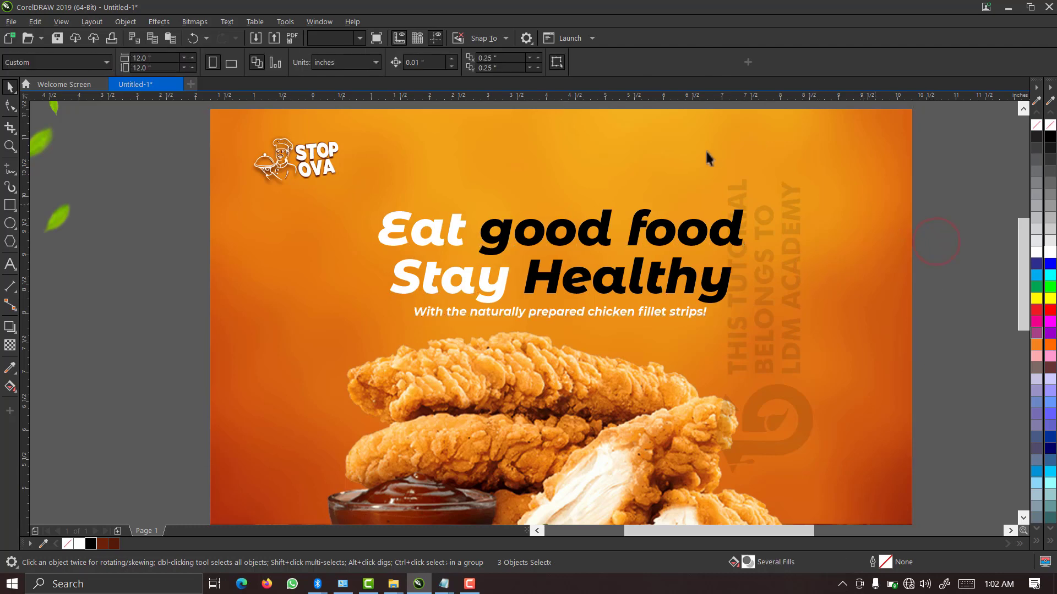
key("shift+F4")
left_click(518, 307)
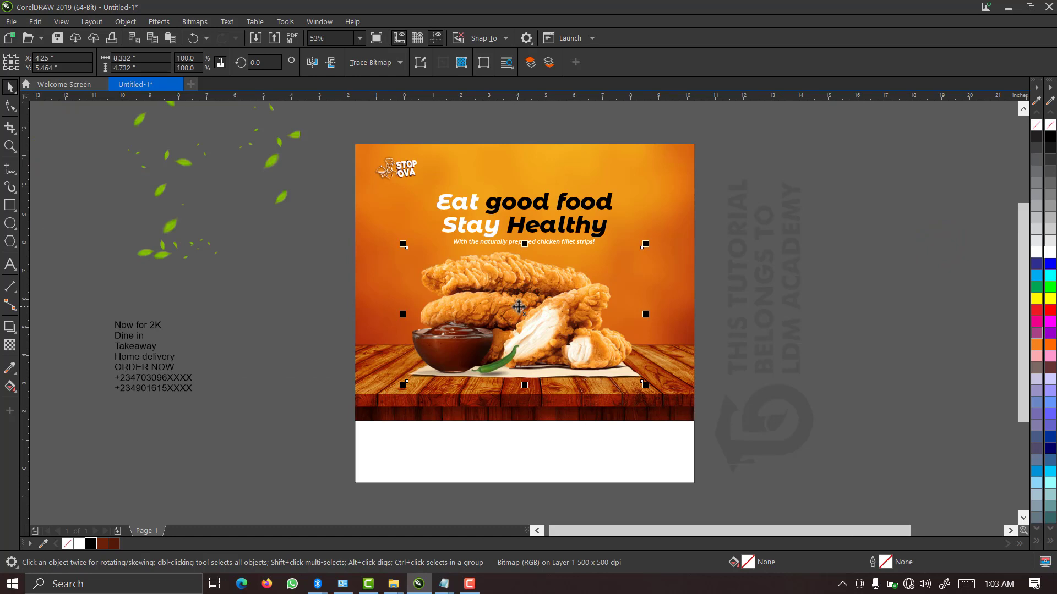
left_click_drag(518, 307, 772, 265)
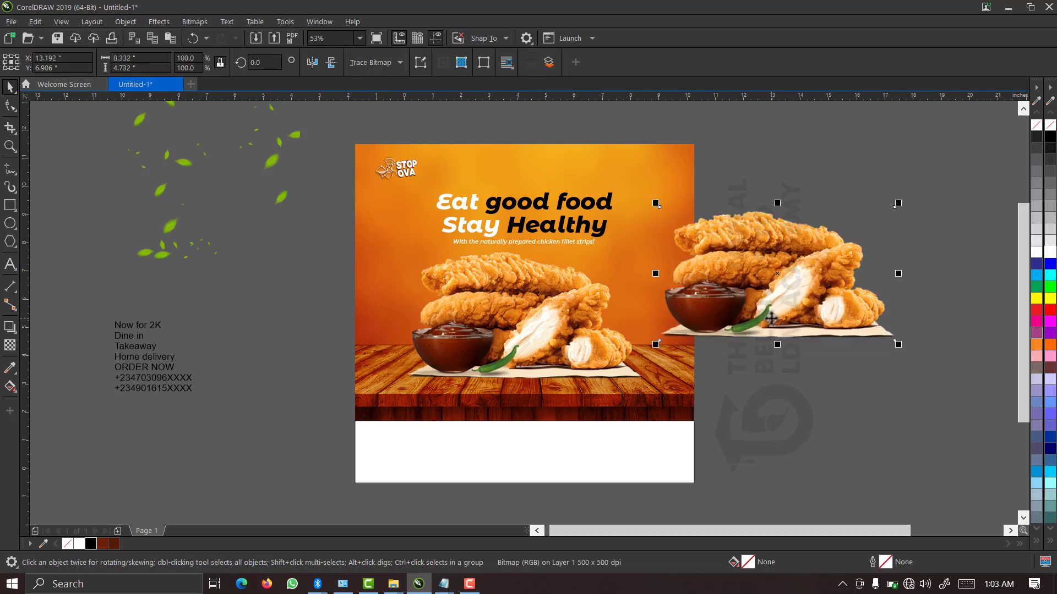
left_click_drag(771, 318, 806, 316)
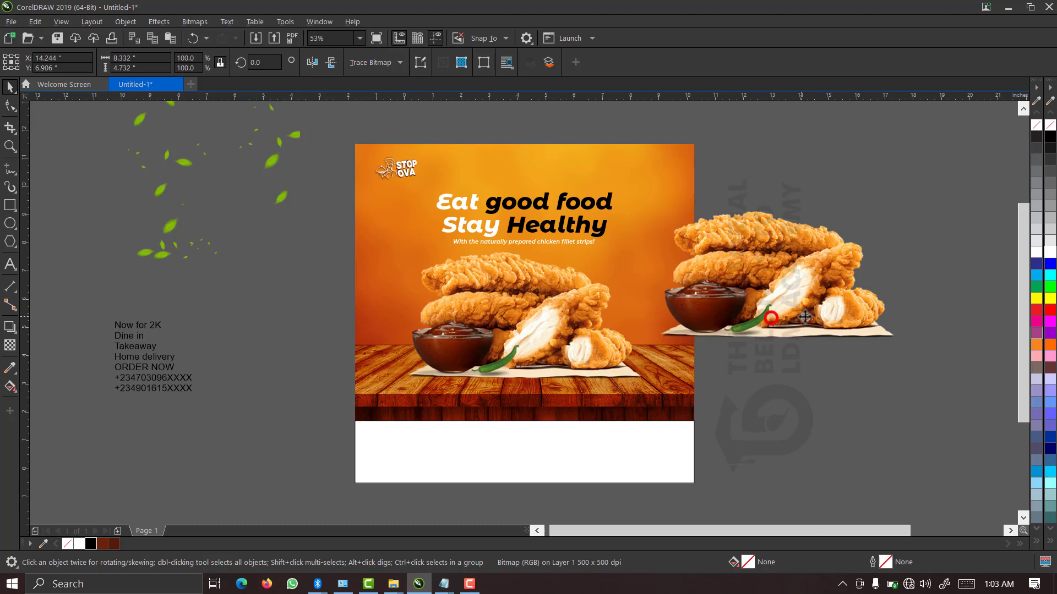
left_click(791, 365)
left_click(796, 307)
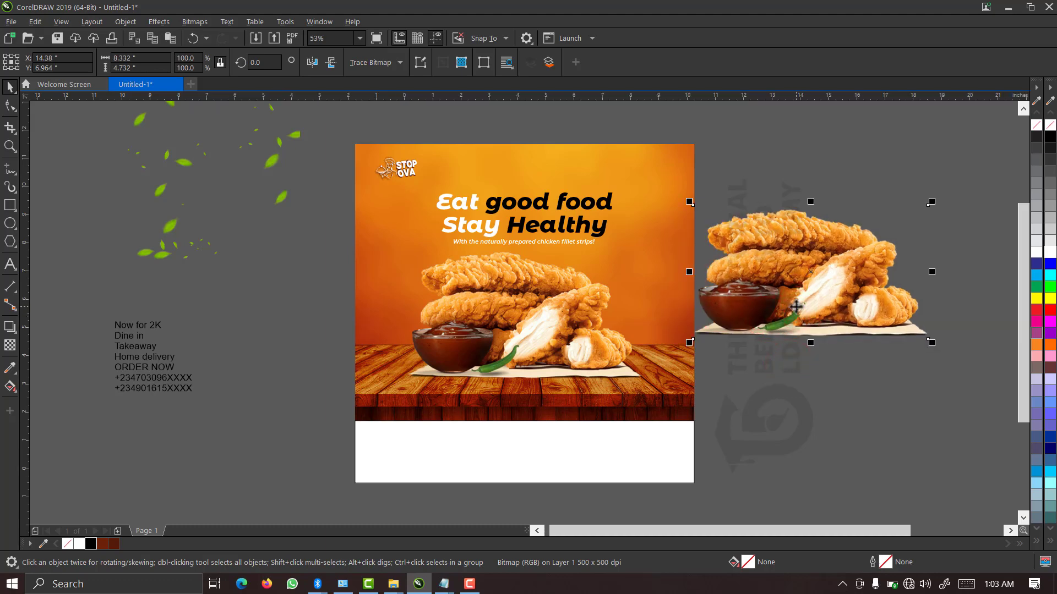
- PowerClip the chicken copy inside the flyer's 12 by 12 inch background rectangle and open the PowerClip contents for editing
left_click_drag(796, 307, 661, 181)
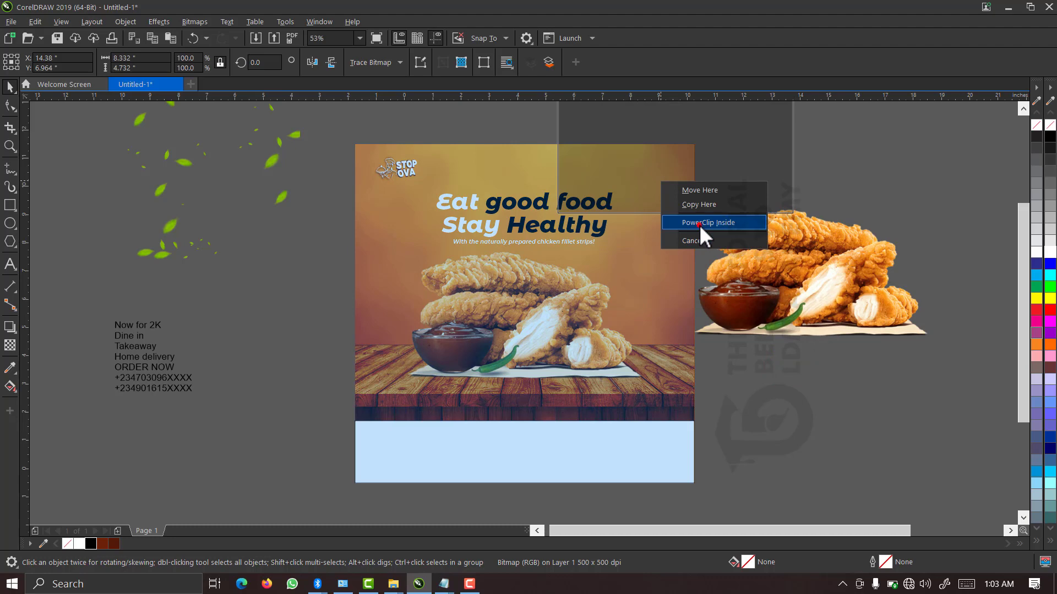
left_click(699, 224)
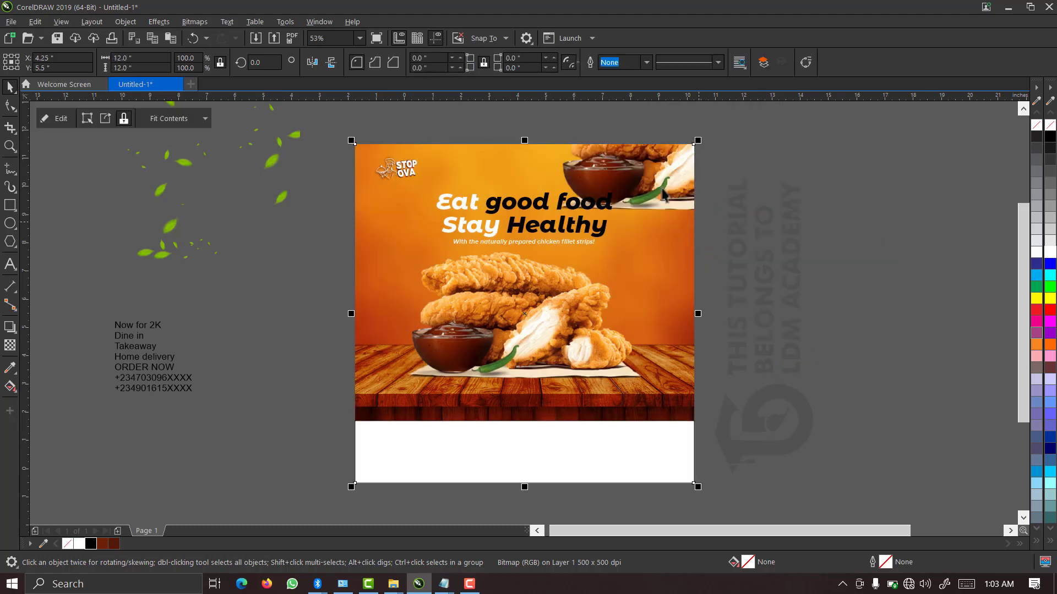
right_click(663, 190)
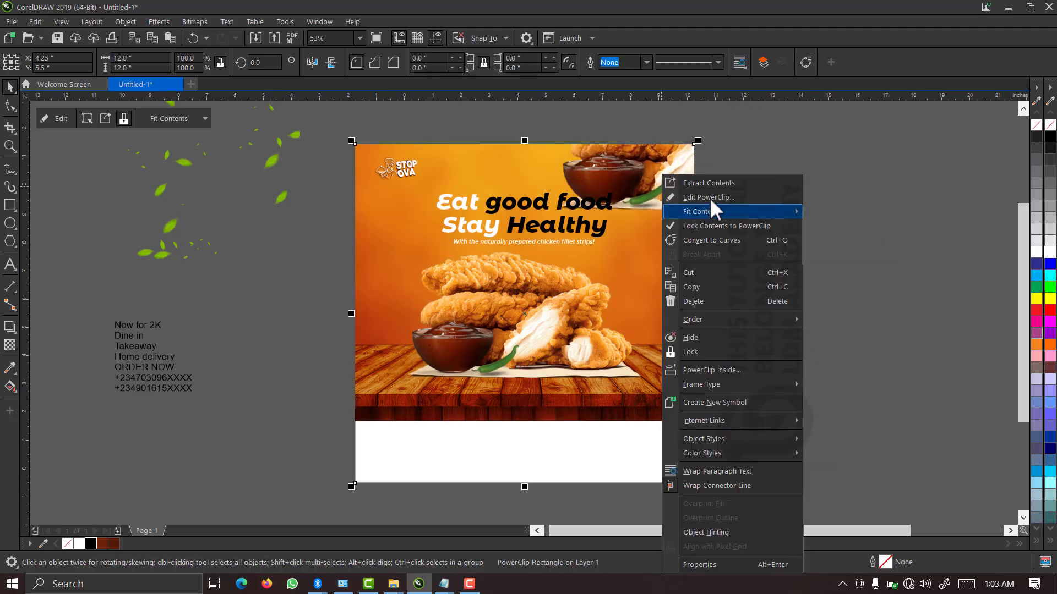
left_click(713, 198)
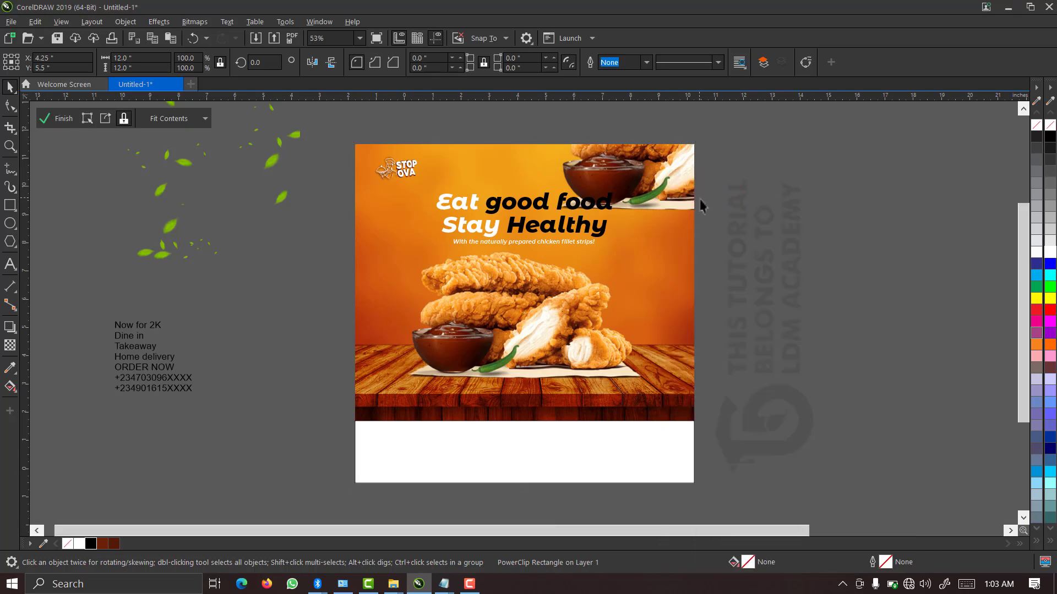
left_click(669, 175)
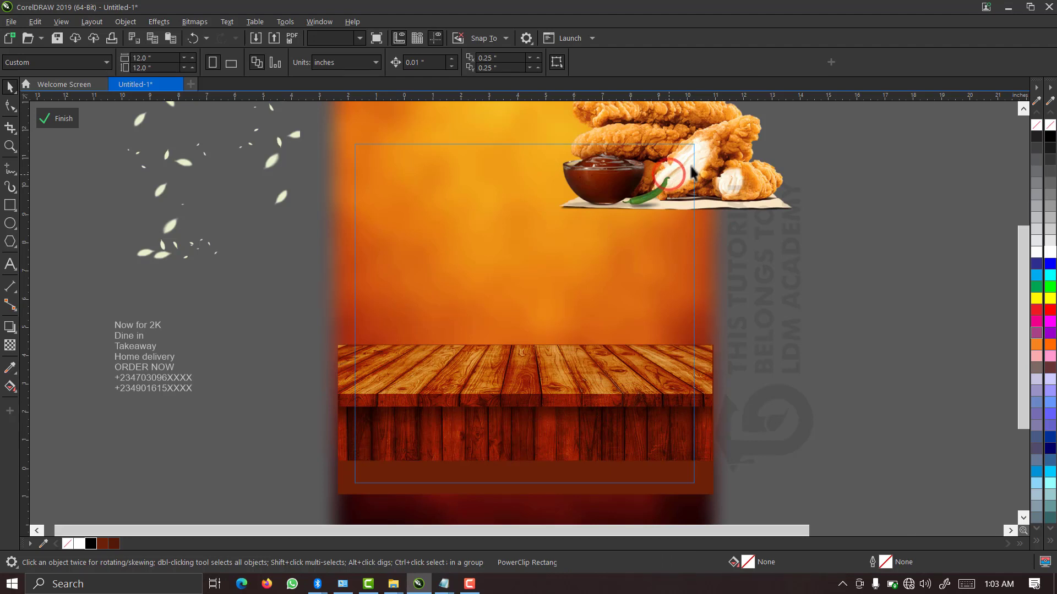
- Enlarge the clipped chicken copy to about 15.12 inches wide and position it over the orange background just above the table
left_click_drag(688, 165, 487, 224)
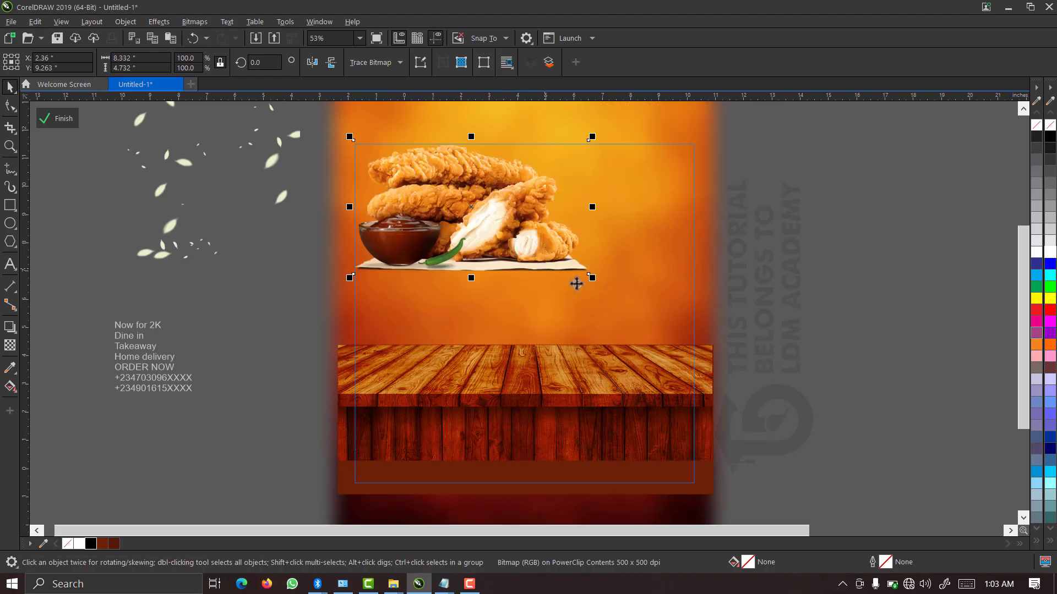
left_click_drag(593, 280, 713, 387)
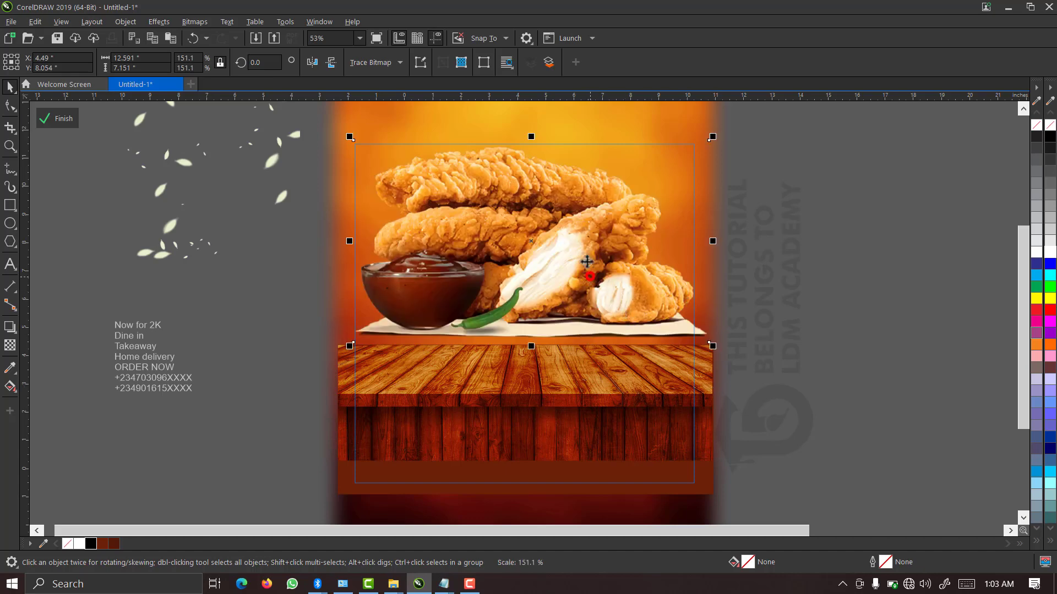
left_click_drag(587, 262, 578, 237)
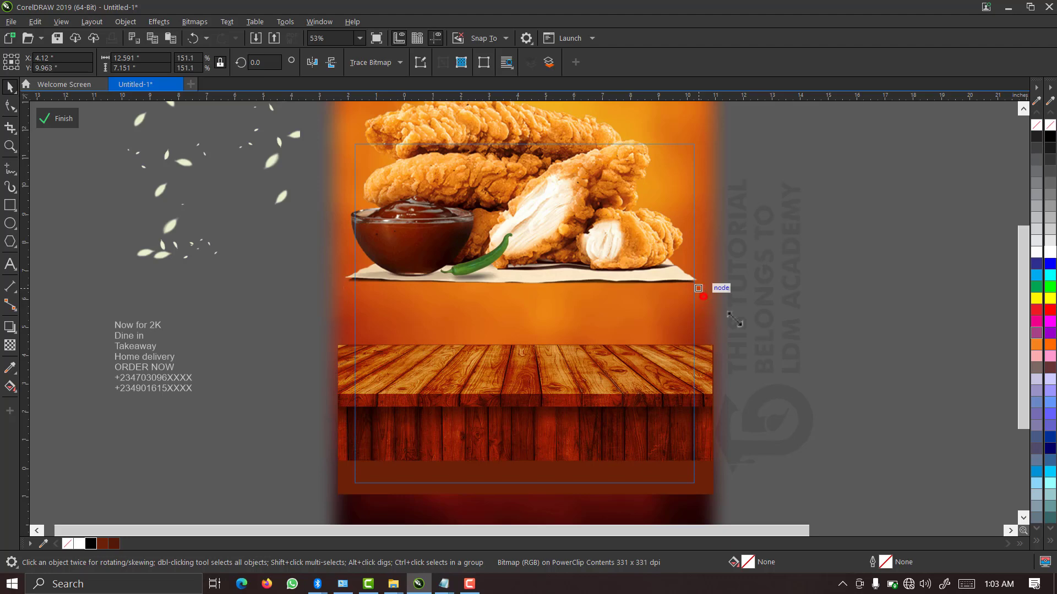
left_click_drag(735, 319, 770, 358)
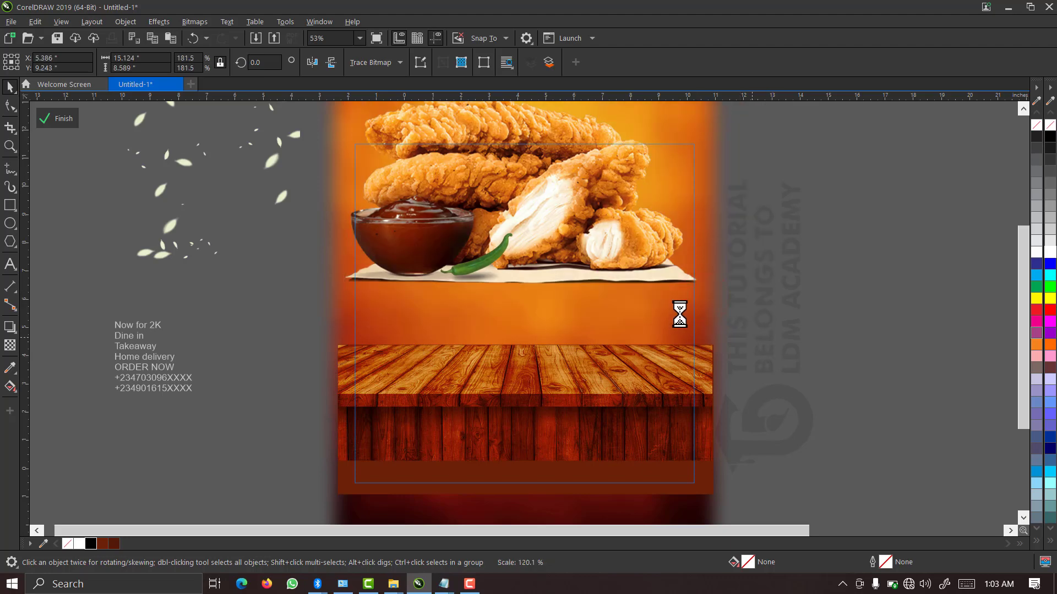
left_click_drag(593, 224, 591, 240)
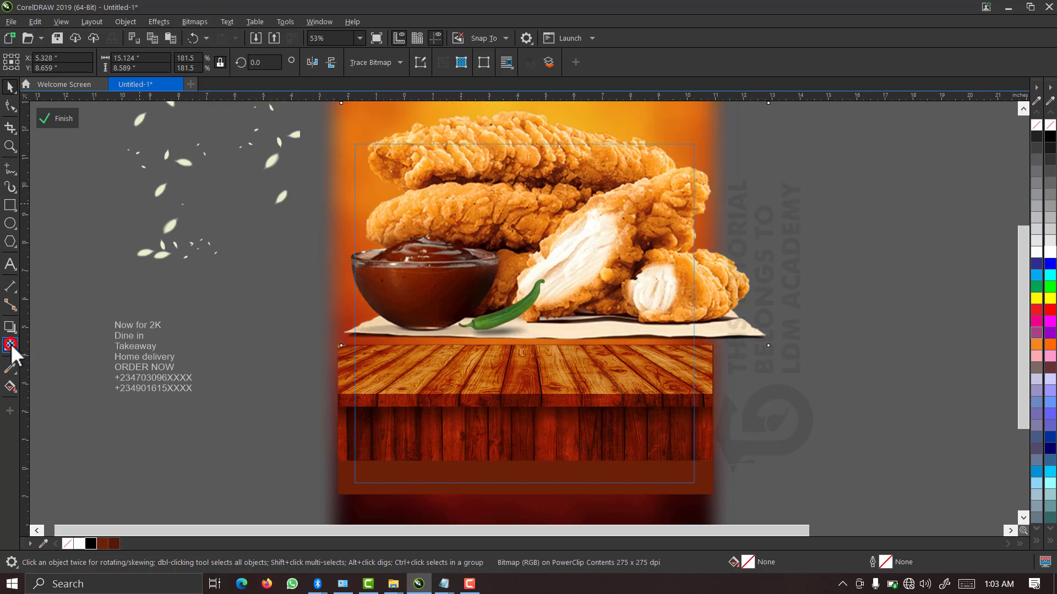
- Fade the lower part of the chicken copy with a vertical fountain transparency ending just below the middle strips
left_click(11, 344)
left_click_drag(552, 196, 554, 270)
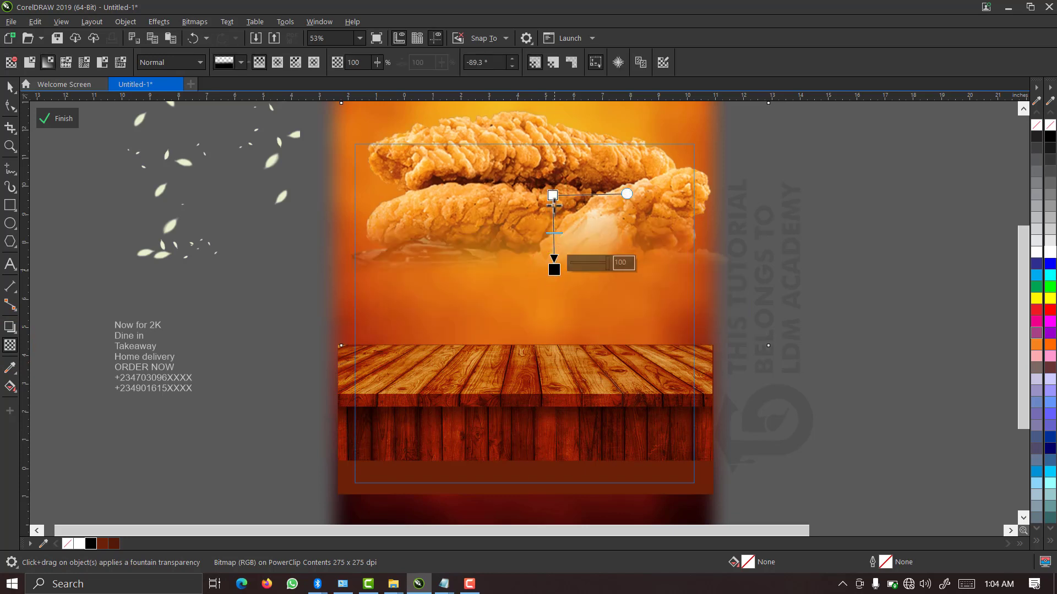
left_click_drag(553, 196, 550, 188)
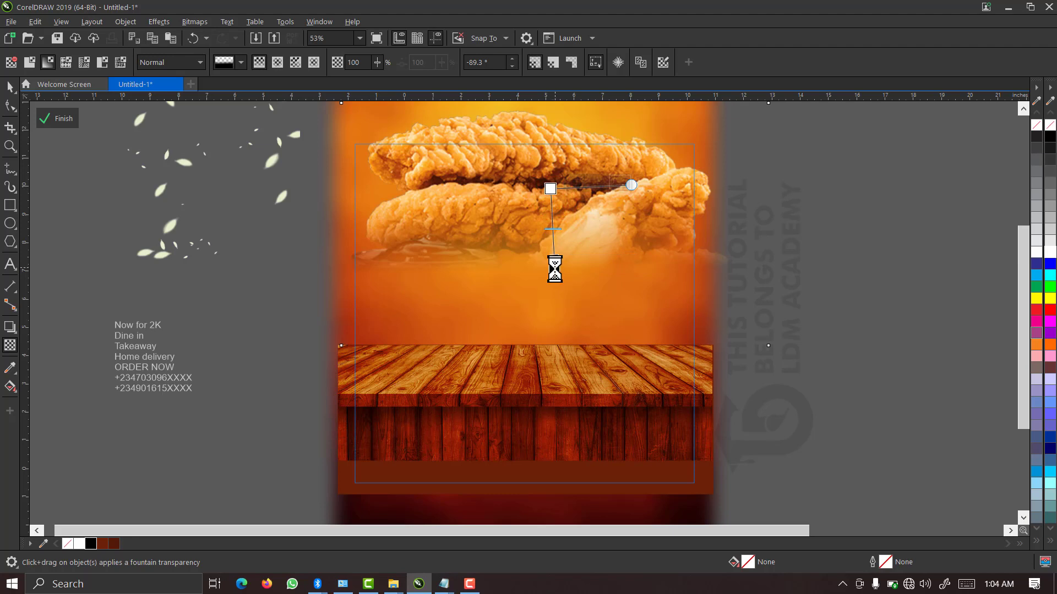
left_click_drag(554, 268, 550, 253)
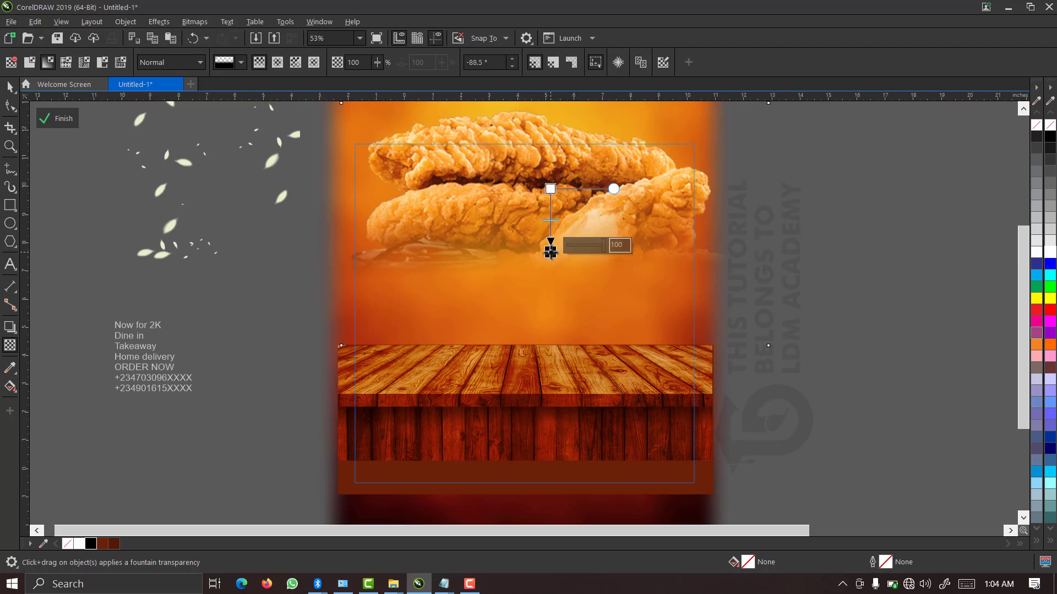
key("space")
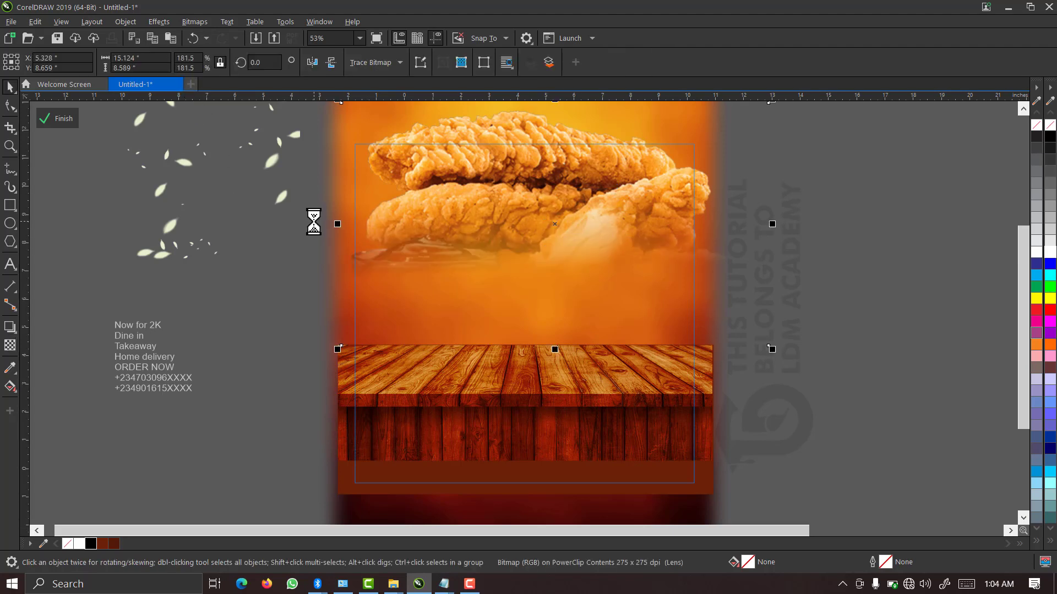
- Convert the faded chicken copy to a 400 dpi RGB Color (24-bit) bitmap with anti-aliasing and a transparent background
left_click(199, 23)
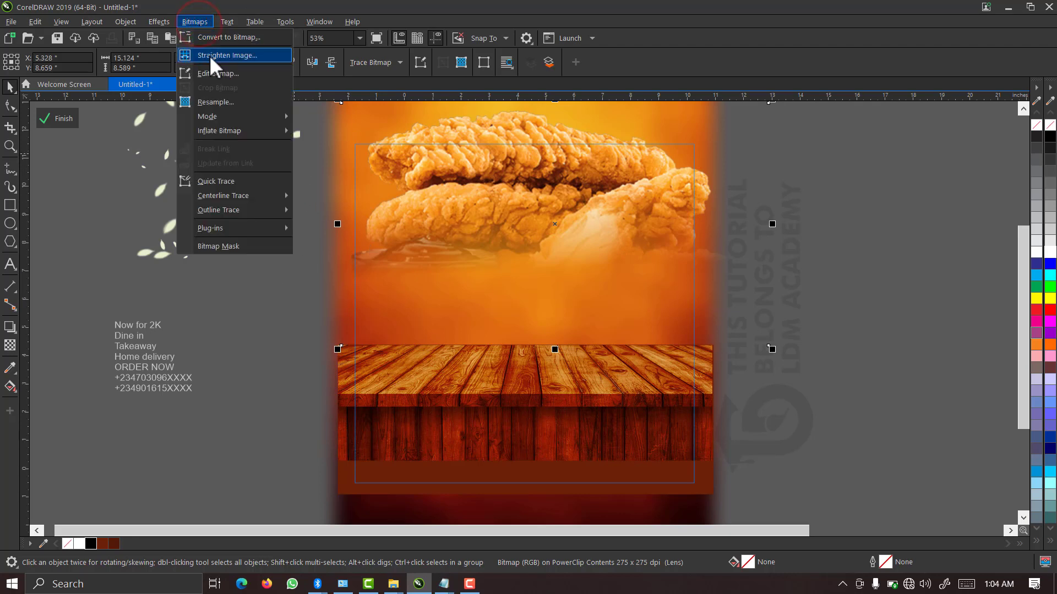
left_click(216, 38)
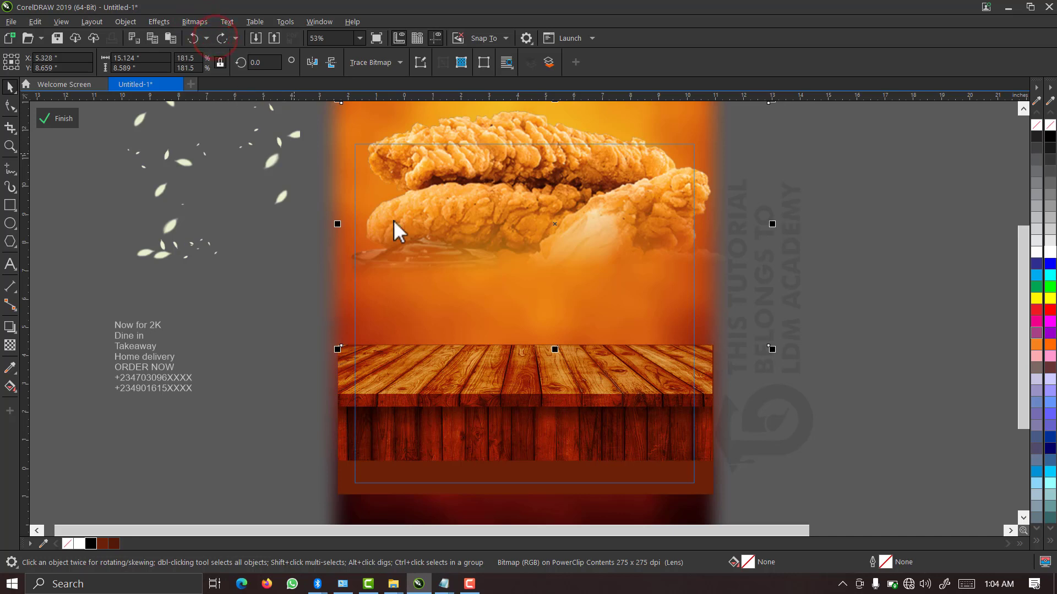
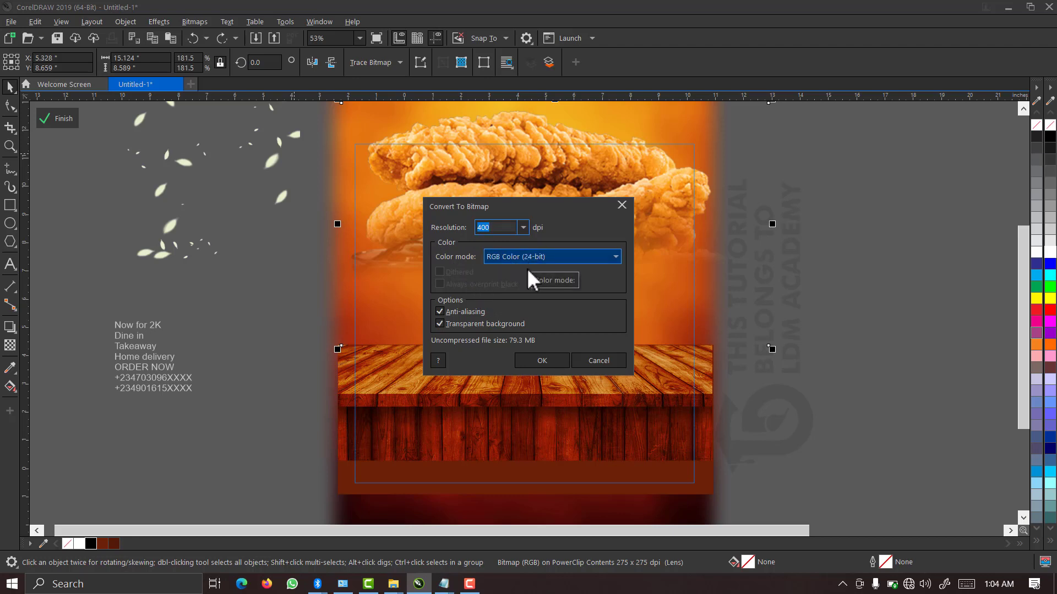
left_click(537, 361)
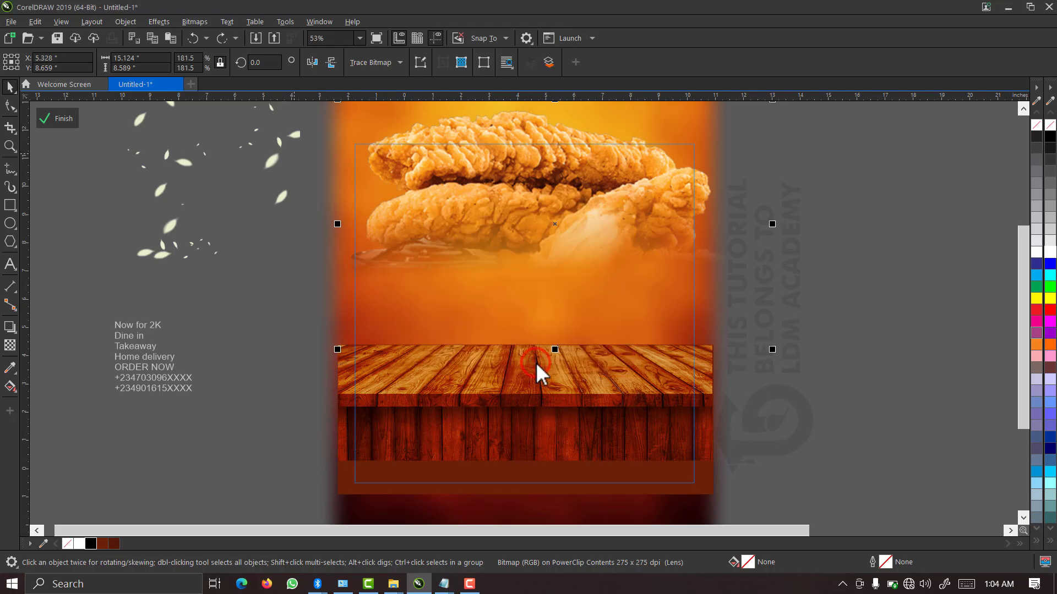
- Set the chicken bitmap's transparency merge mode to Soft Light and apply a uniform transparency to it
left_click(10, 345)
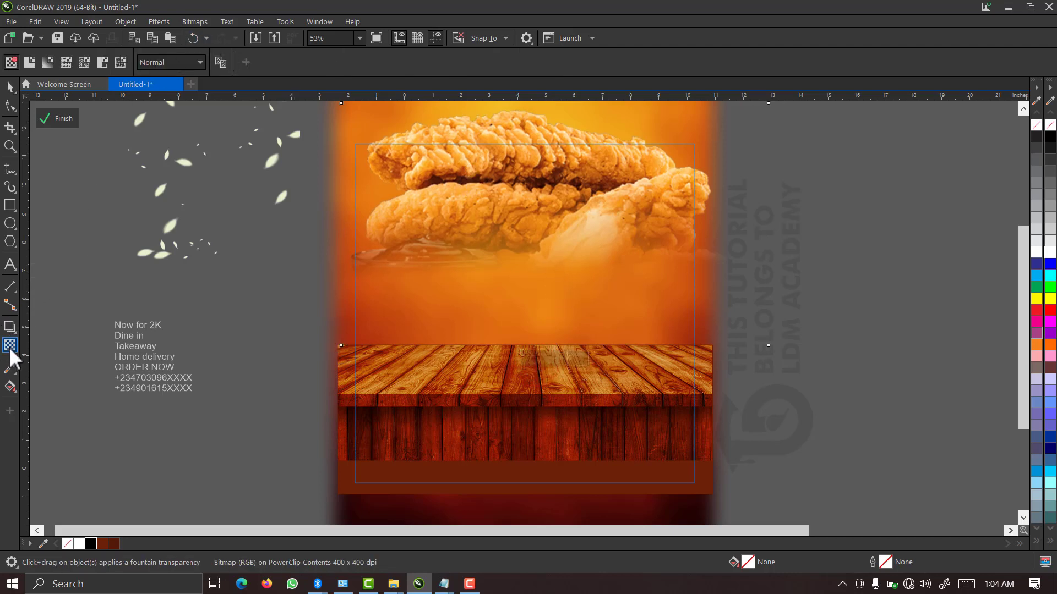
left_click(167, 61)
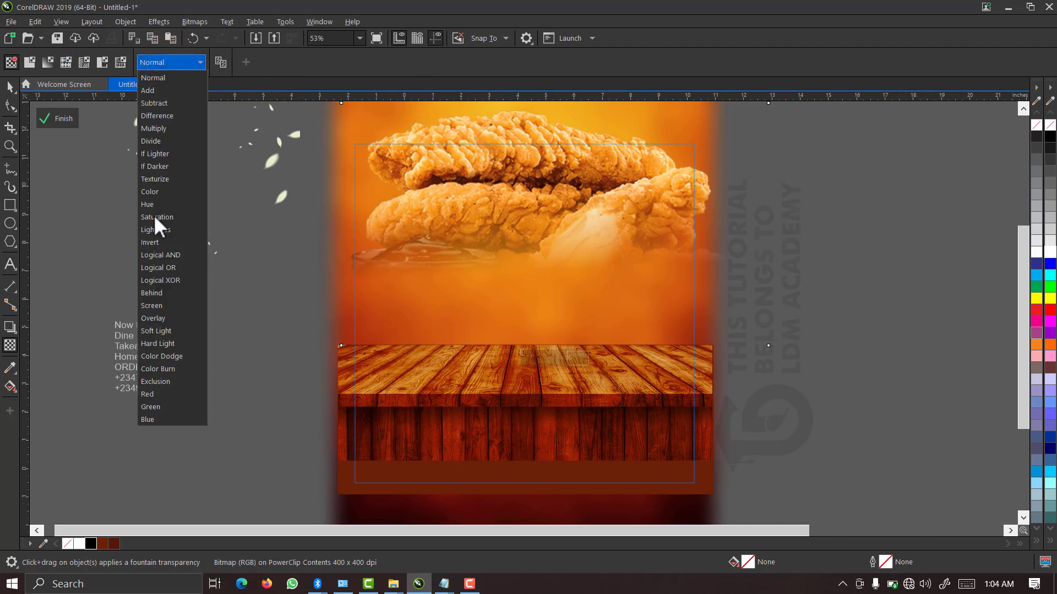
left_click(160, 333)
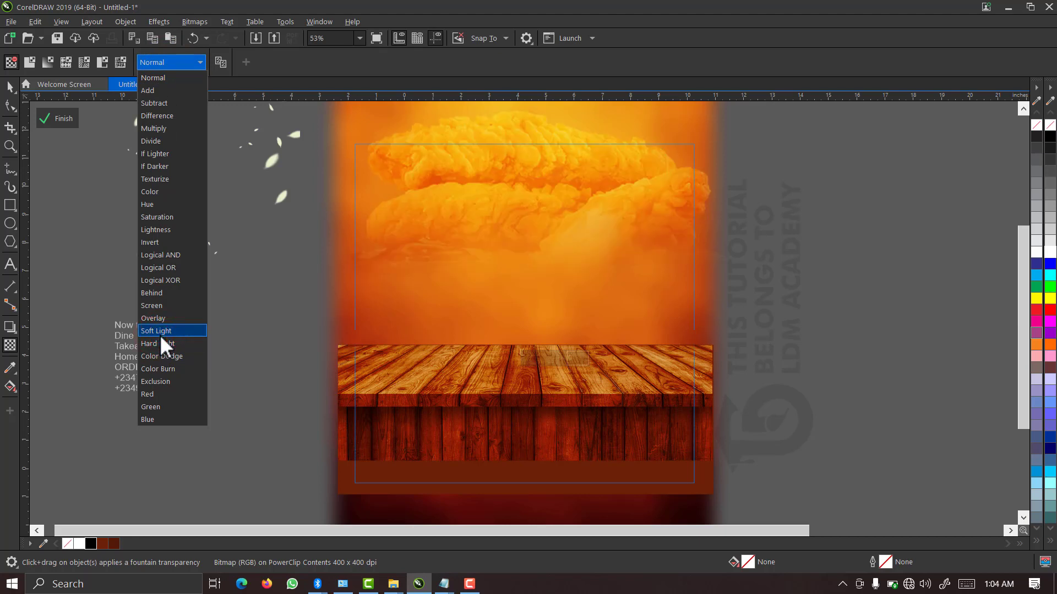
left_click(32, 64)
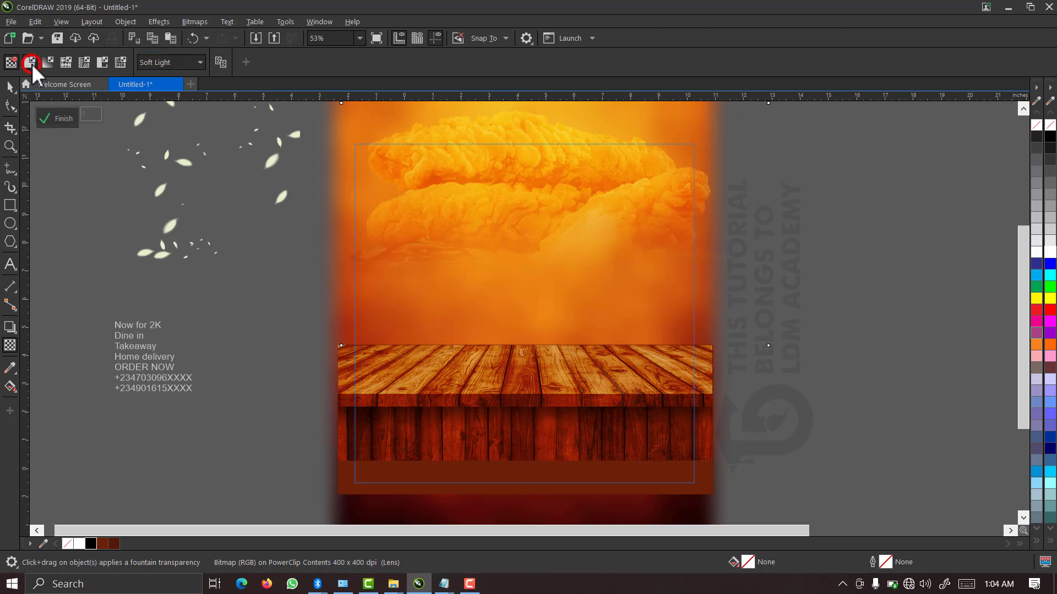
- Scale the faint chicken bitmap from its centre to about 16.6 inches wide and move it up about 0.6 inches
left_click(9, 87)
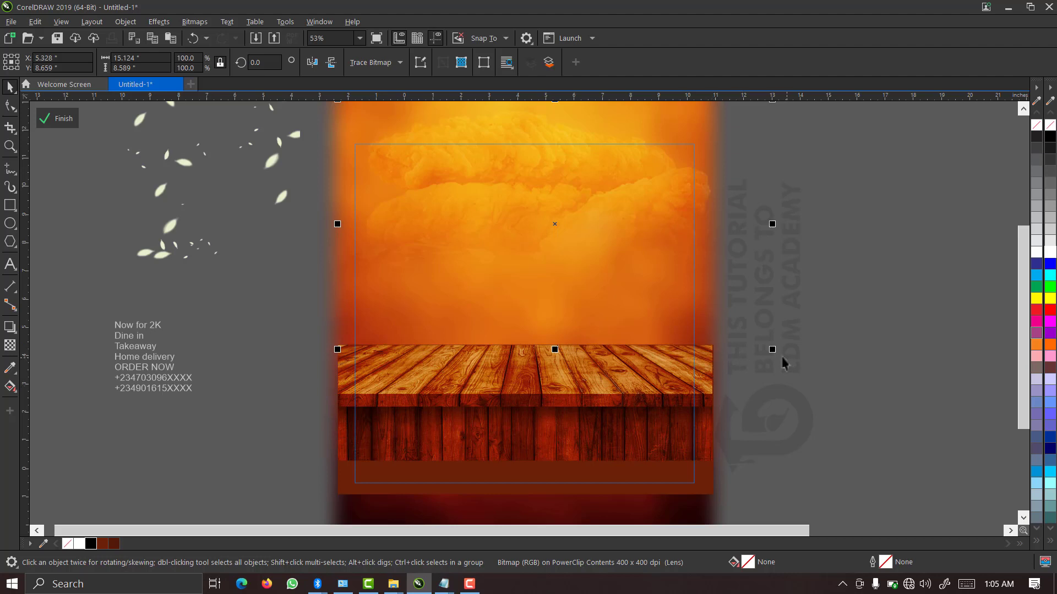
mouse_move(772, 350)
left_mouse_down()
mouse_move(795, 370)
mouse_move(783, 369)
left_mouse_up()
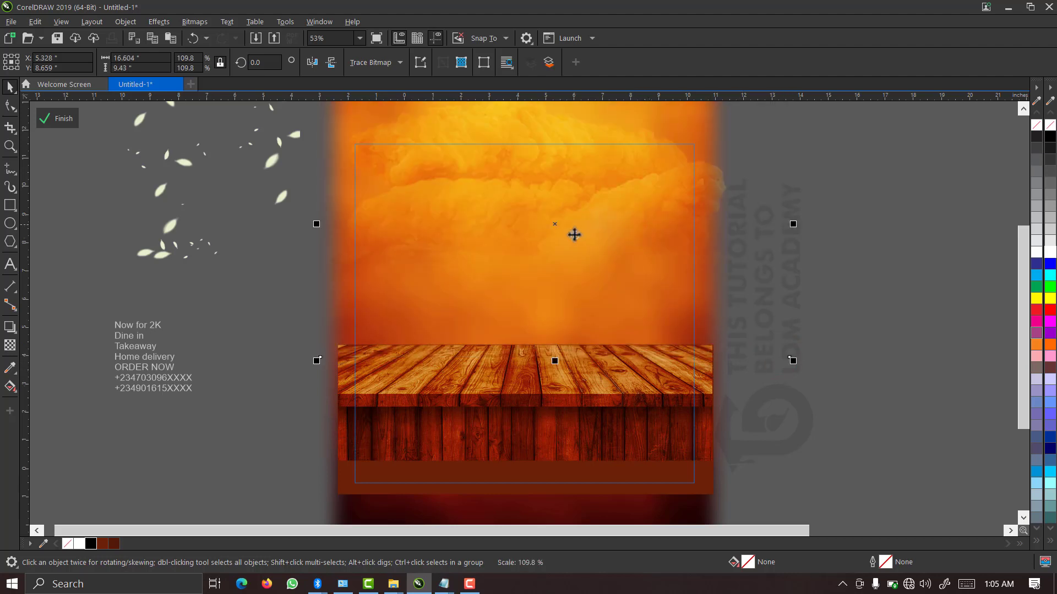
left_click_drag(552, 222, 555, 207)
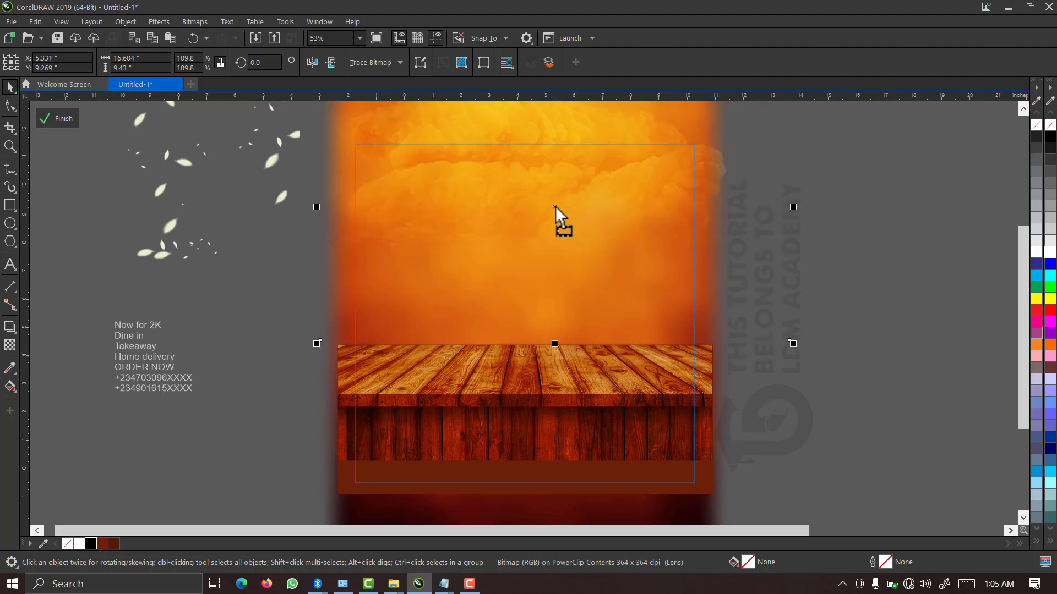
- Shift the cloud bitmap slightly down and across inside the flyer's PowerClip background, and finish editing the PowerClip
left_click_drag(556, 206, 570, 221)
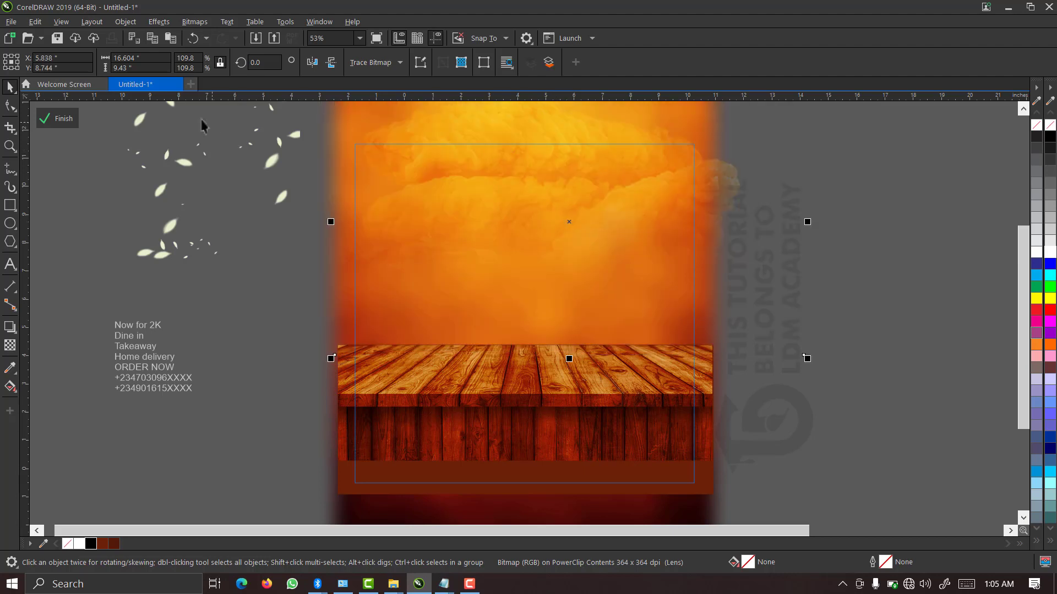
left_click(48, 117)
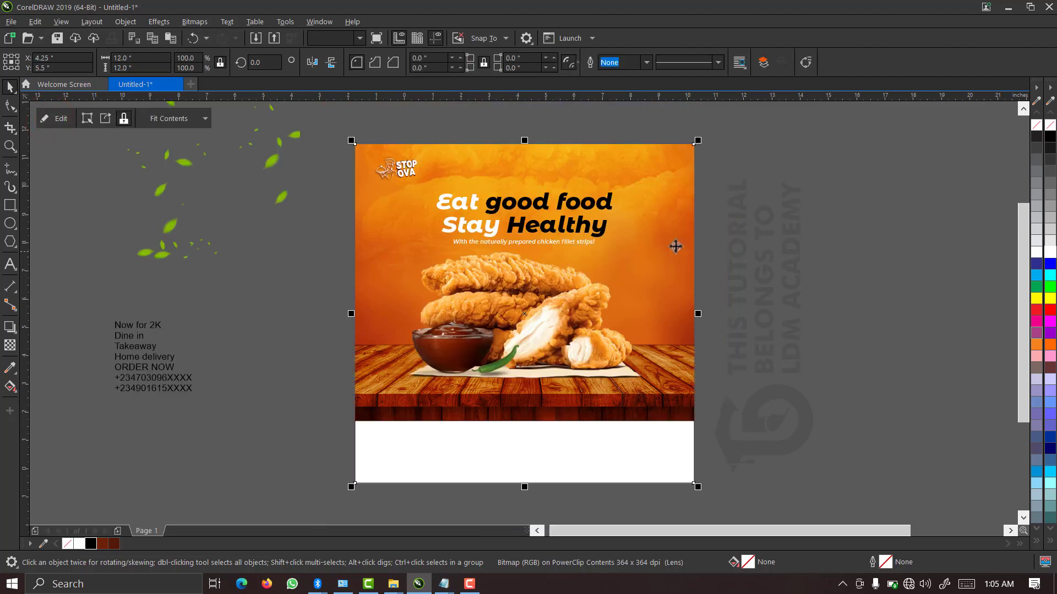
left_click(756, 222)
left_click(170, 236)
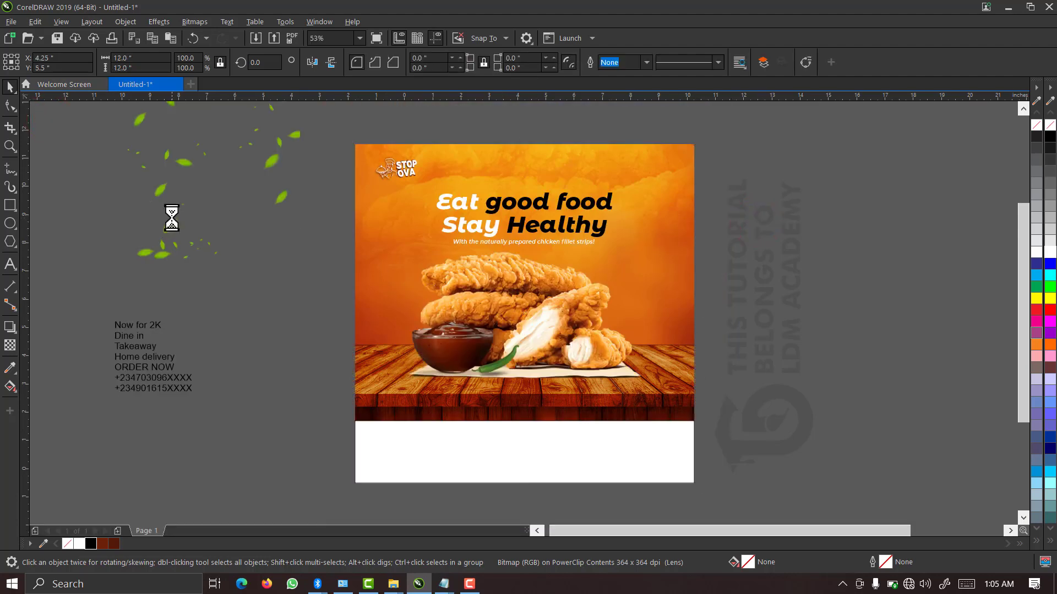
left_click_drag(79, 302, 228, 345)
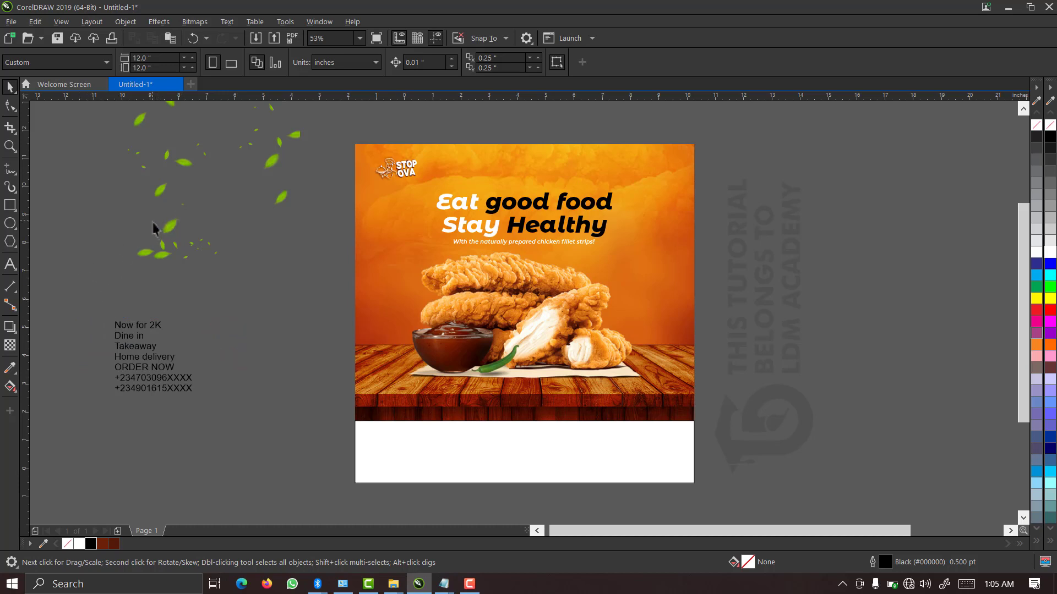
- Draw a circle about 4.27 inches across, place it against the flyer's right edge beside the chicken and fill it white
left_click(10, 224)
left_click(9, 222)
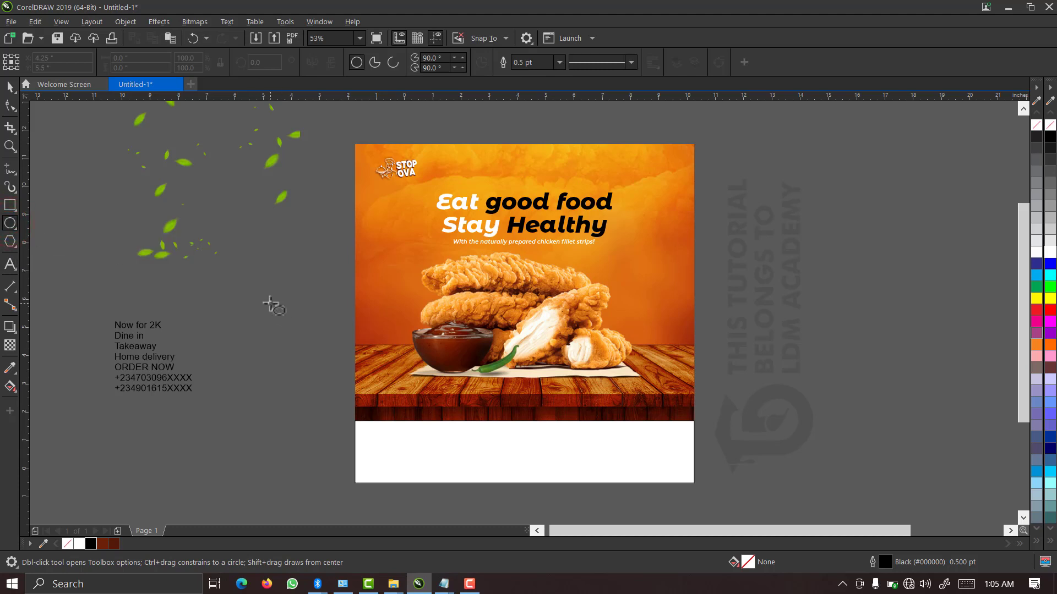
left_click_drag(270, 294, 390, 414)
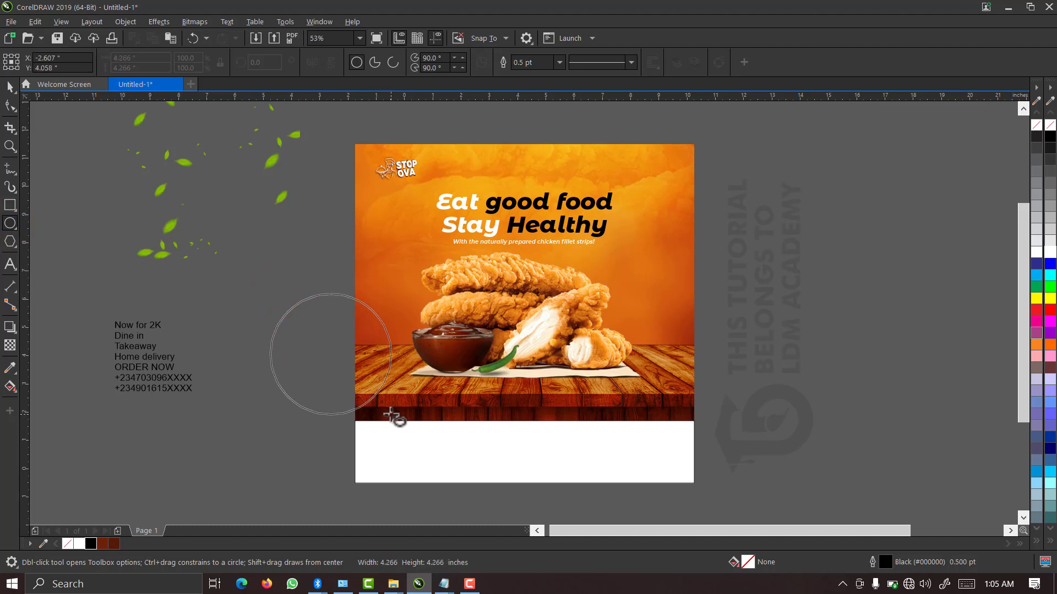
left_click_drag(391, 417, 394, 417)
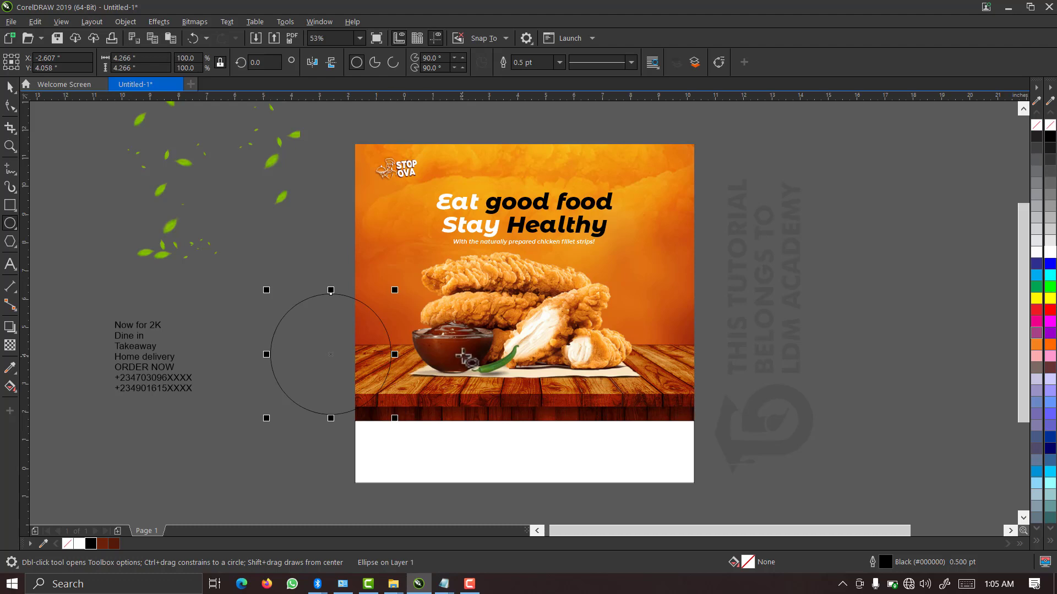
key("space")
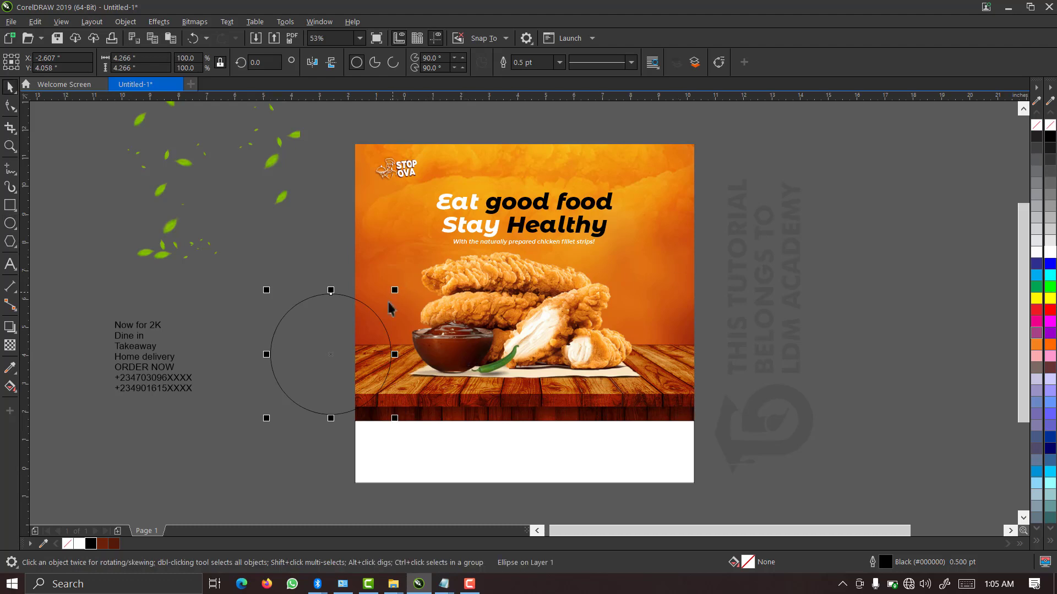
left_click_drag(333, 355, 672, 254)
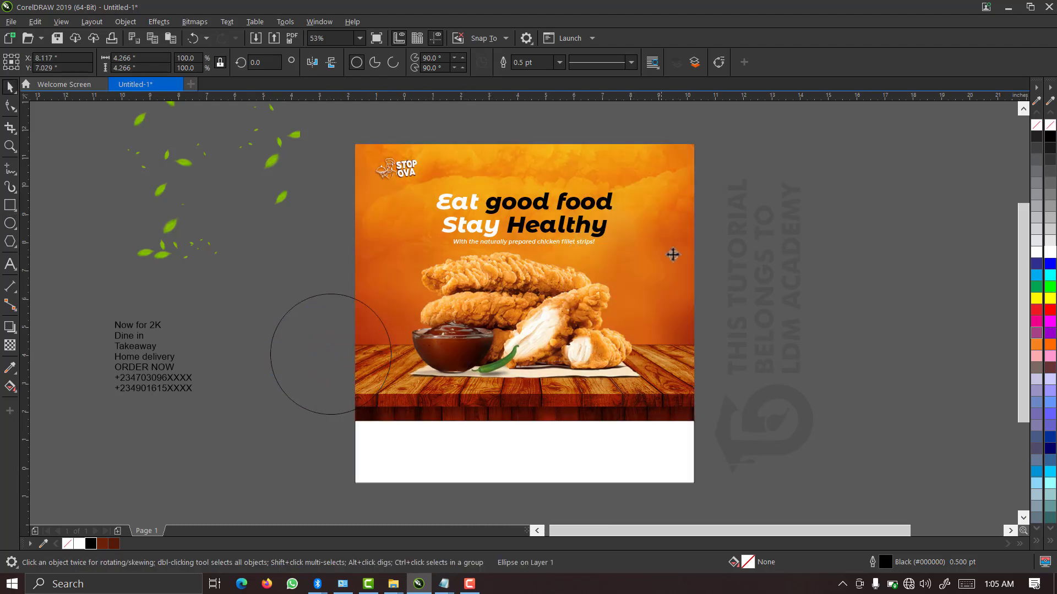
left_click(1051, 251)
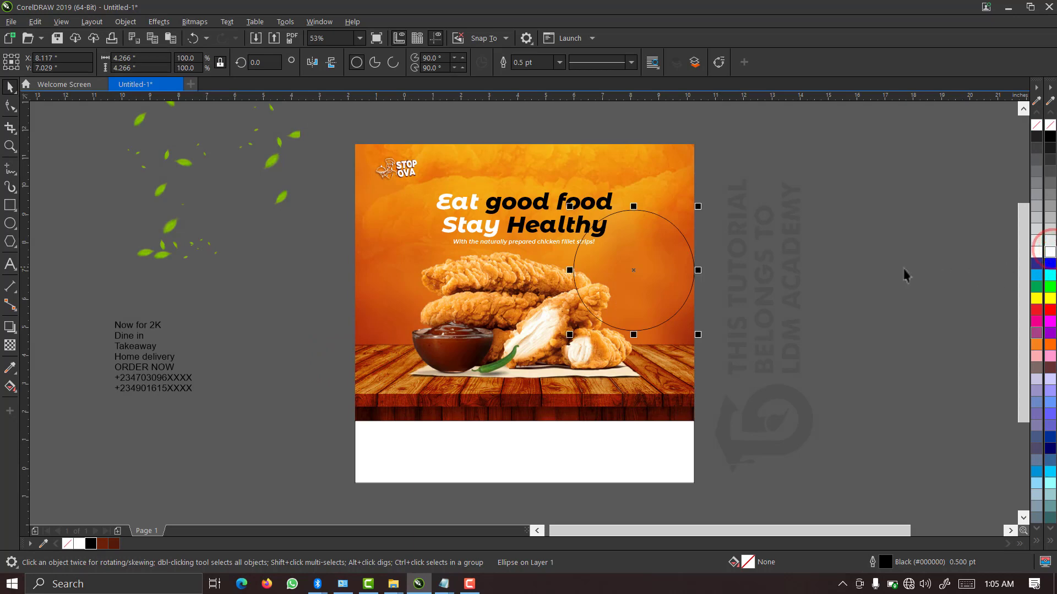
- Add a concentric copy of the white circle scaled to about 3.6 inches and fill it with dark reddish brown #6A1F07
key("F2")
left_click(731, 177)
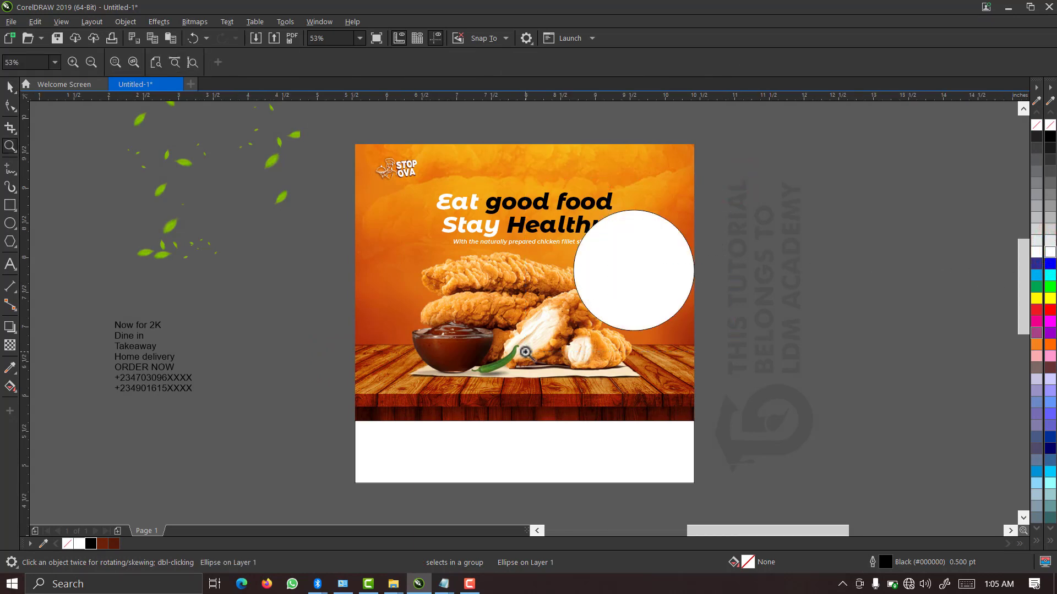
left_click(526, 353)
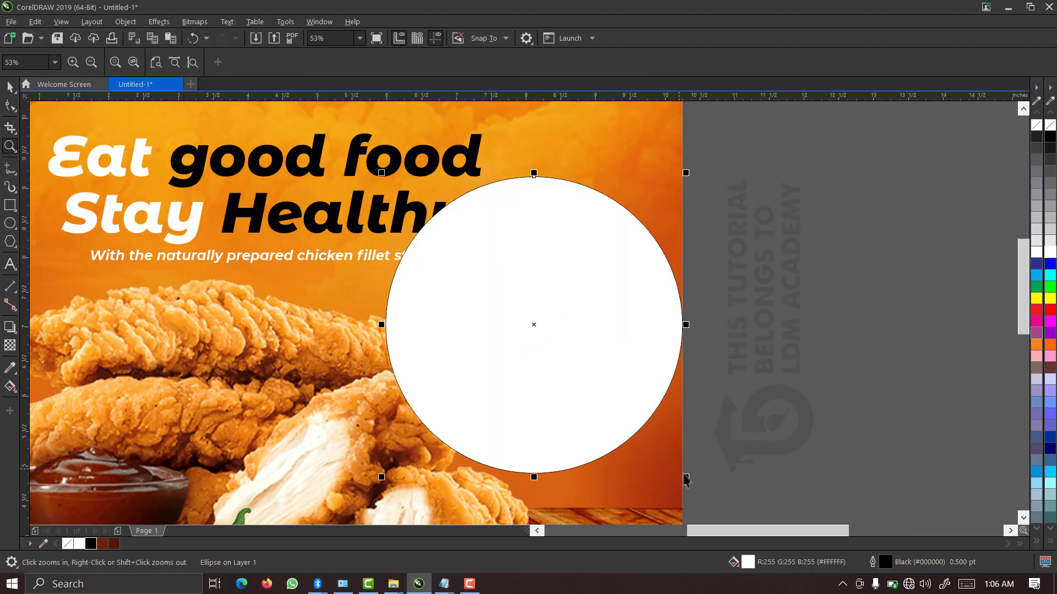
key("space")
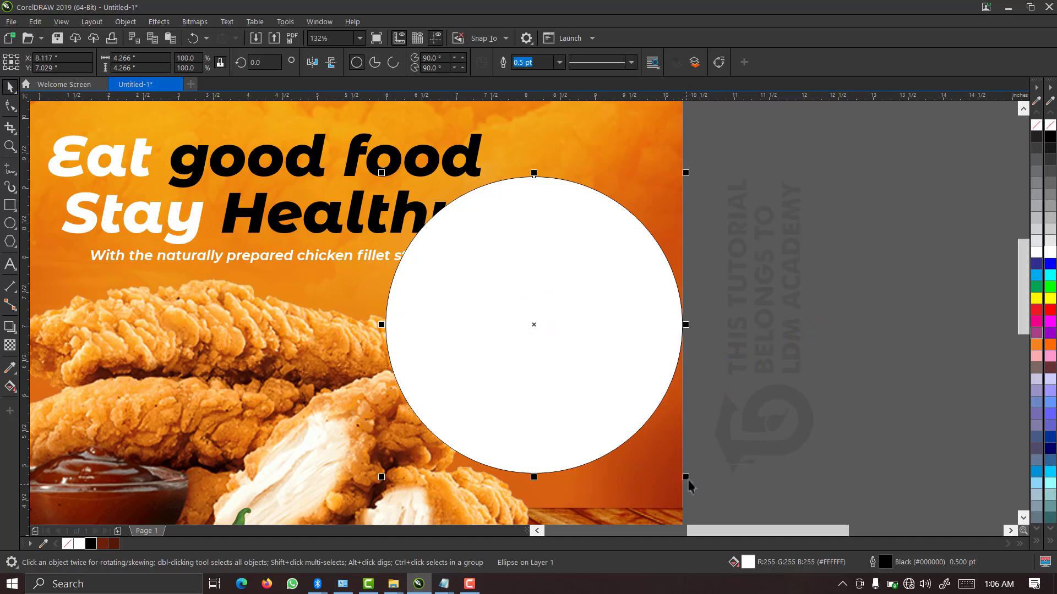
left_click_drag(688, 477, 665, 457)
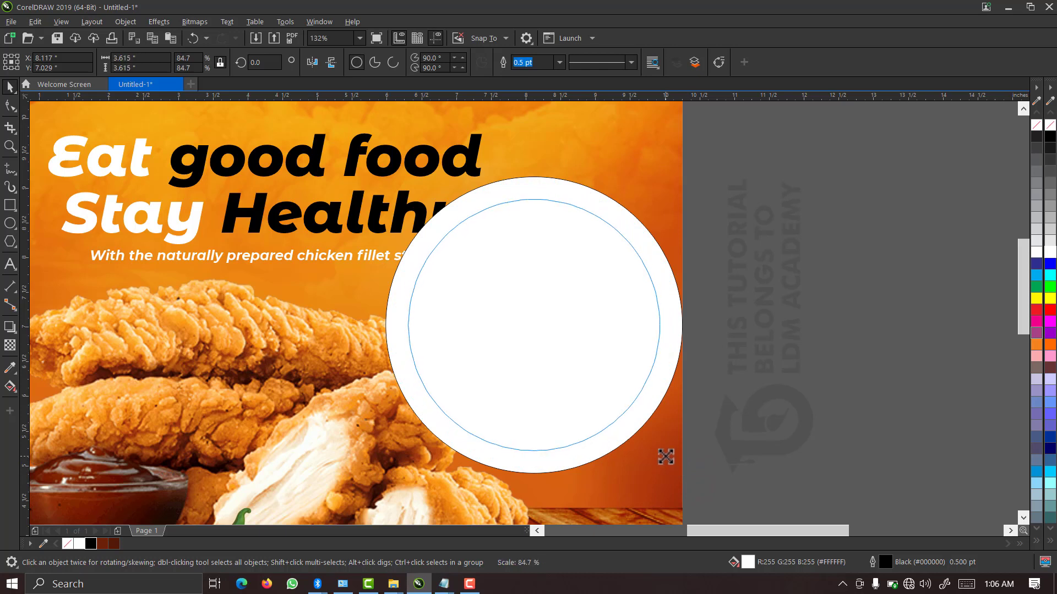
left_click_drag(665, 457, 666, 459)
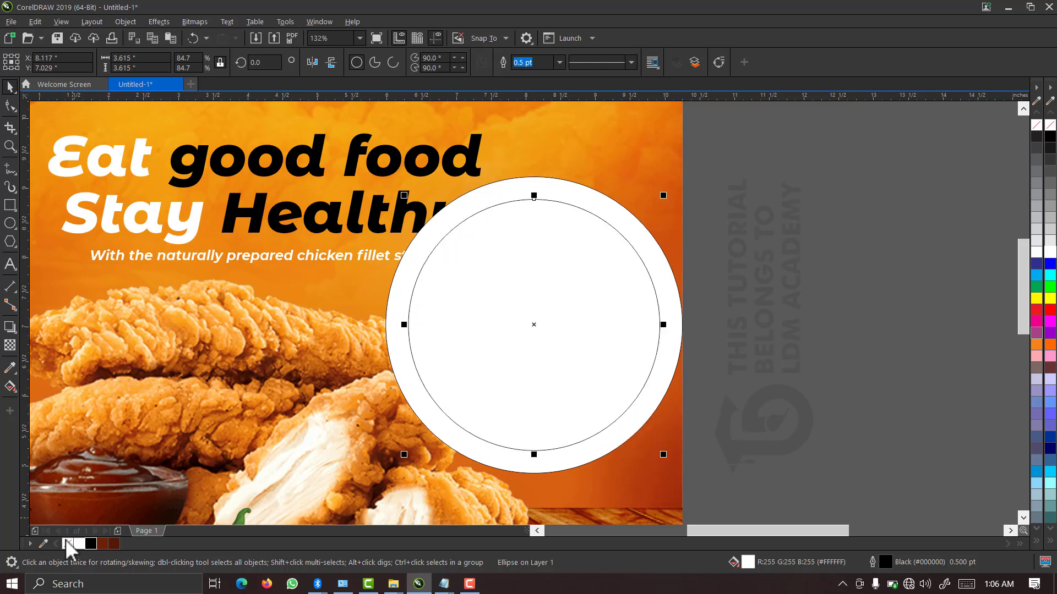
left_click(115, 543)
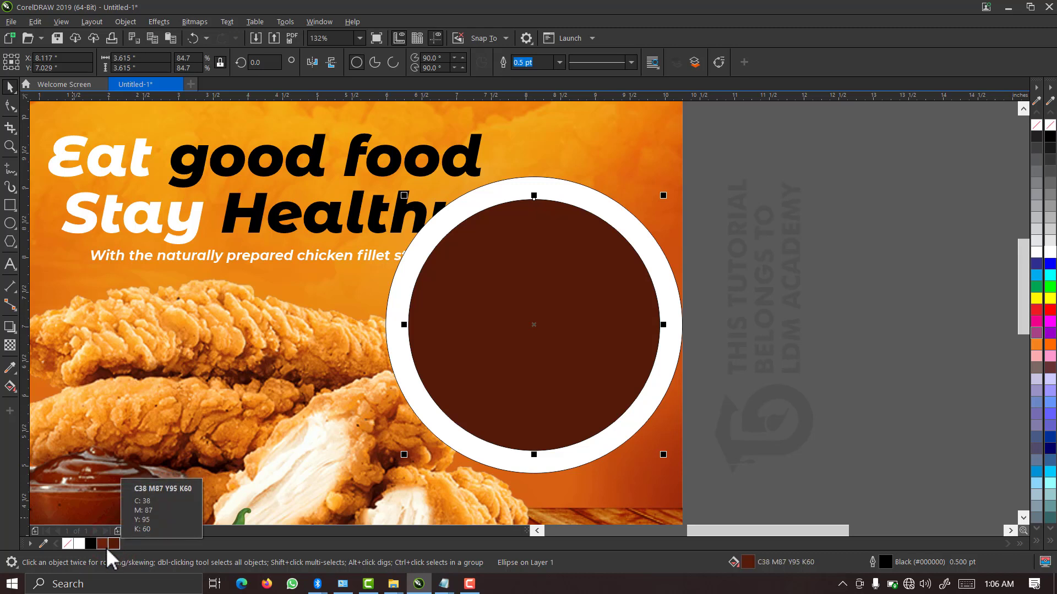
left_click(105, 545)
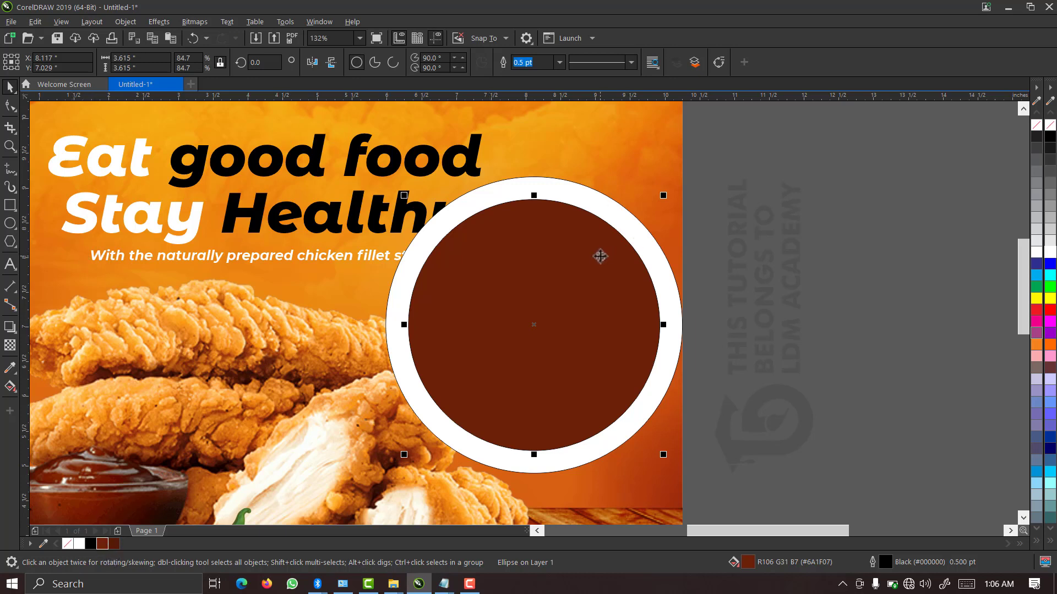
- Remove the outline from both the white and the brown circle
left_click_drag(788, 160, 335, 488)
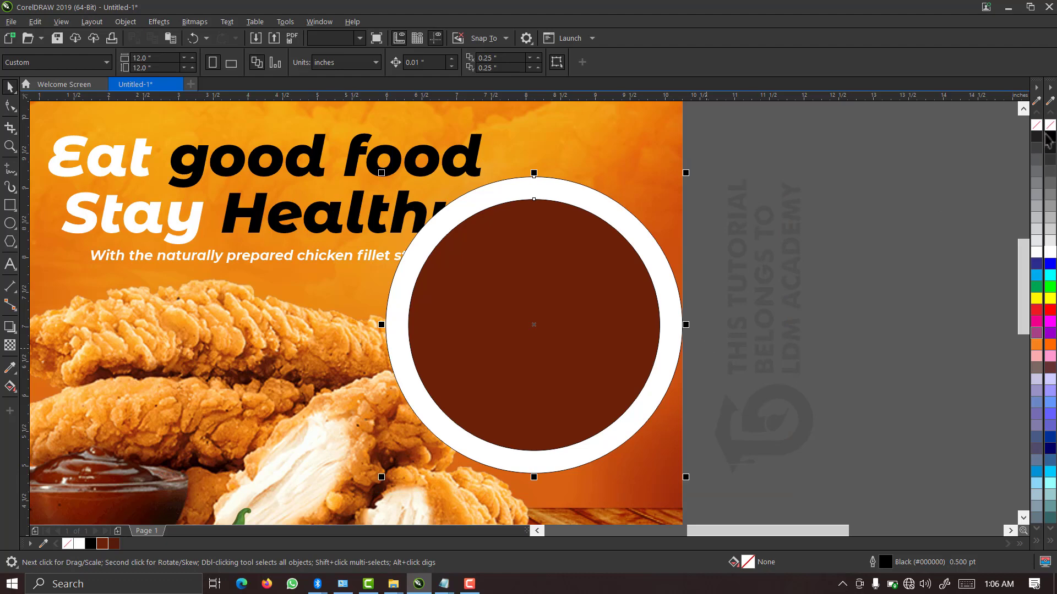
right_click(1050, 125)
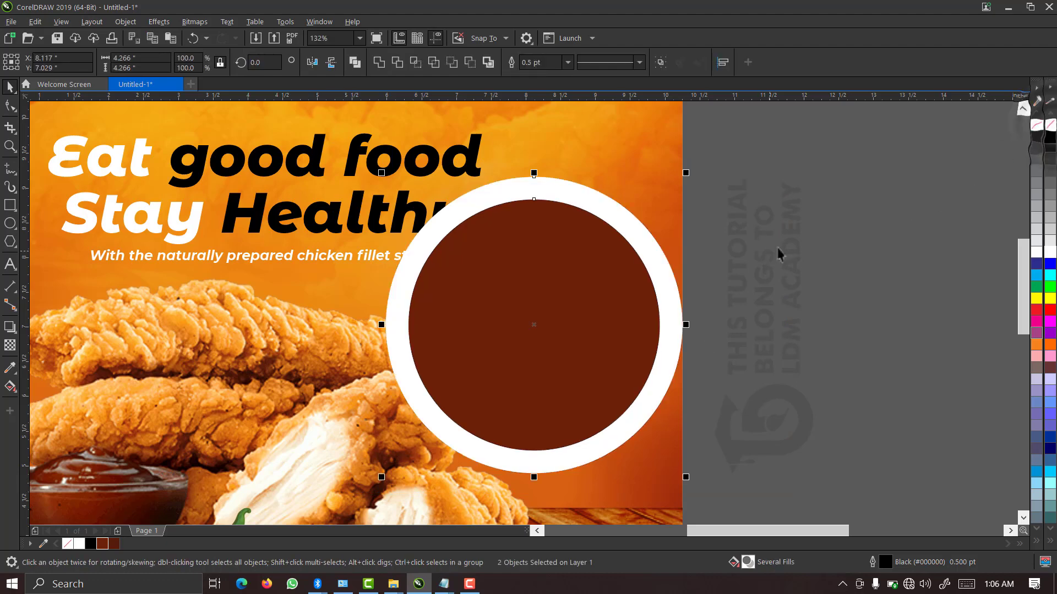
left_click(791, 239)
- Move the "Now for 2K" text from beside the flyer to the centre of the brown circle, outside the PowerClip frame
scroll(597, 324, "down", 3)
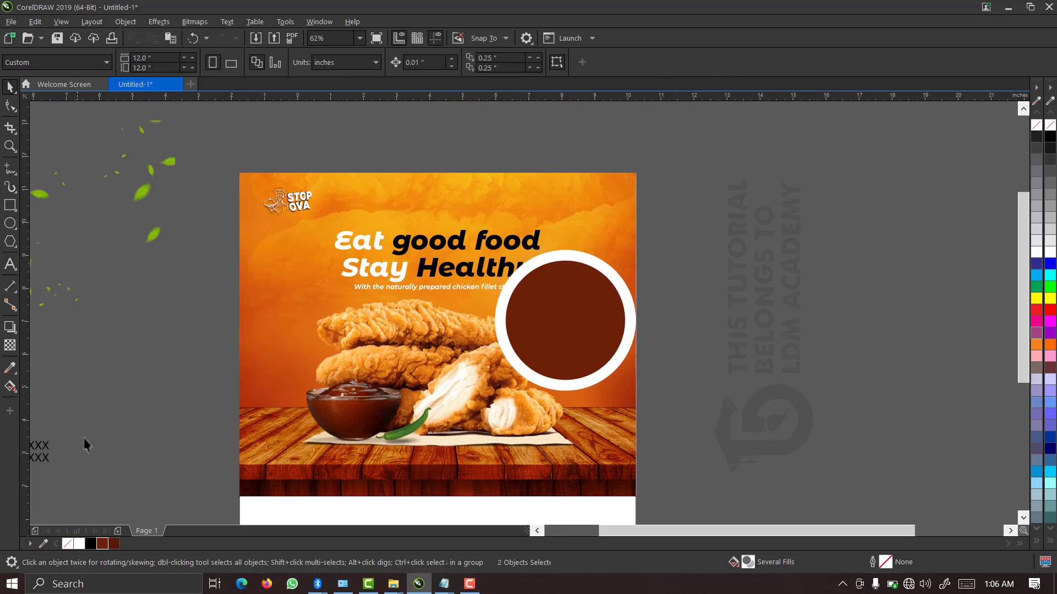
scroll(188, 367, "down", 3)
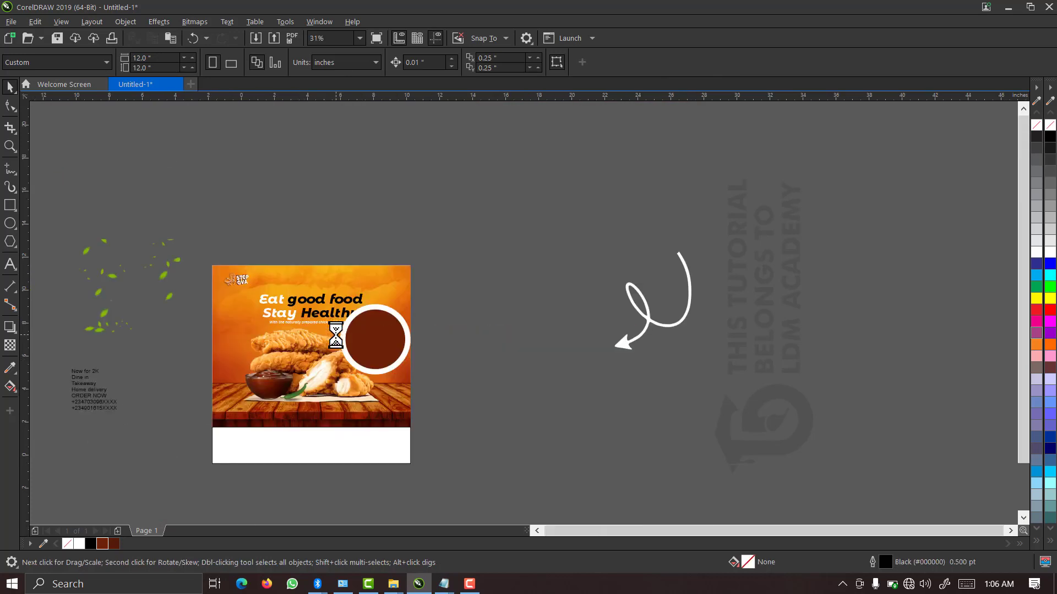
left_click_drag(101, 385, 375, 339)
left_click(83, 372)
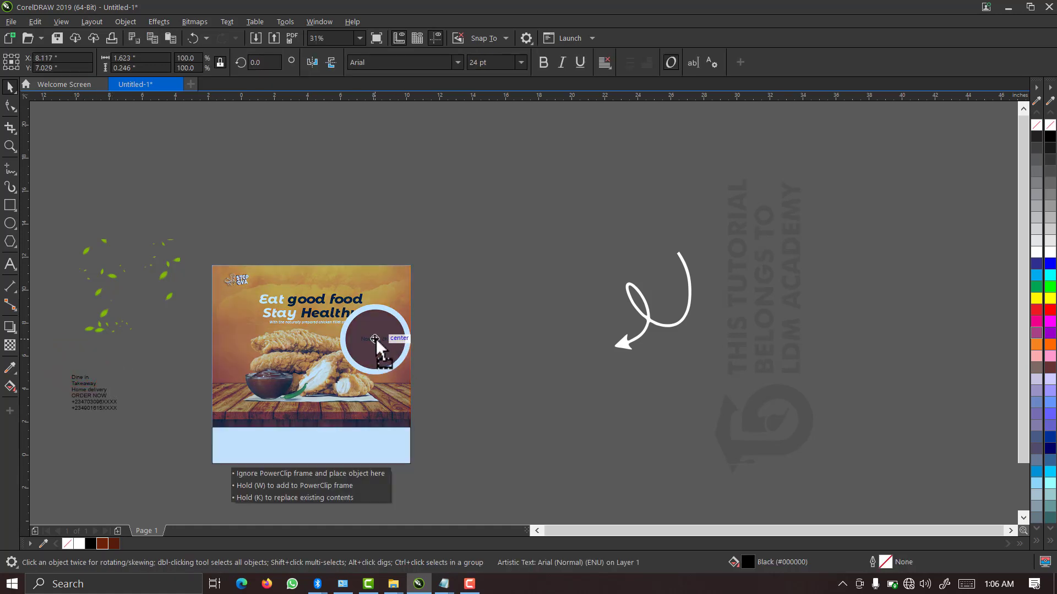
- Put "2K" on its own line below "Now for" and break the two lines apart into separate text objects
left_click_drag(444, 288, 313, 389)
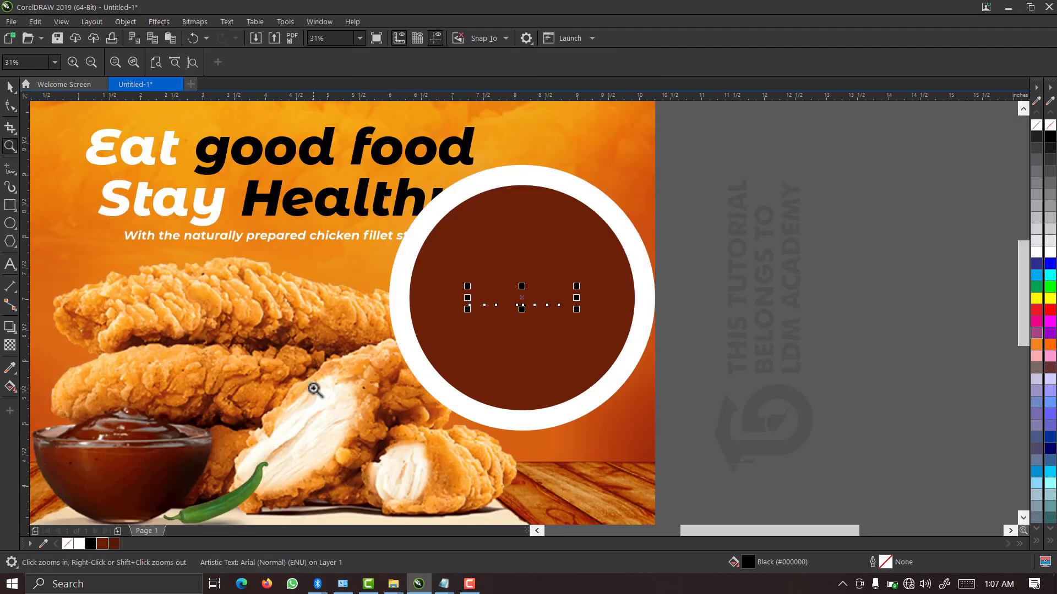
key("space")
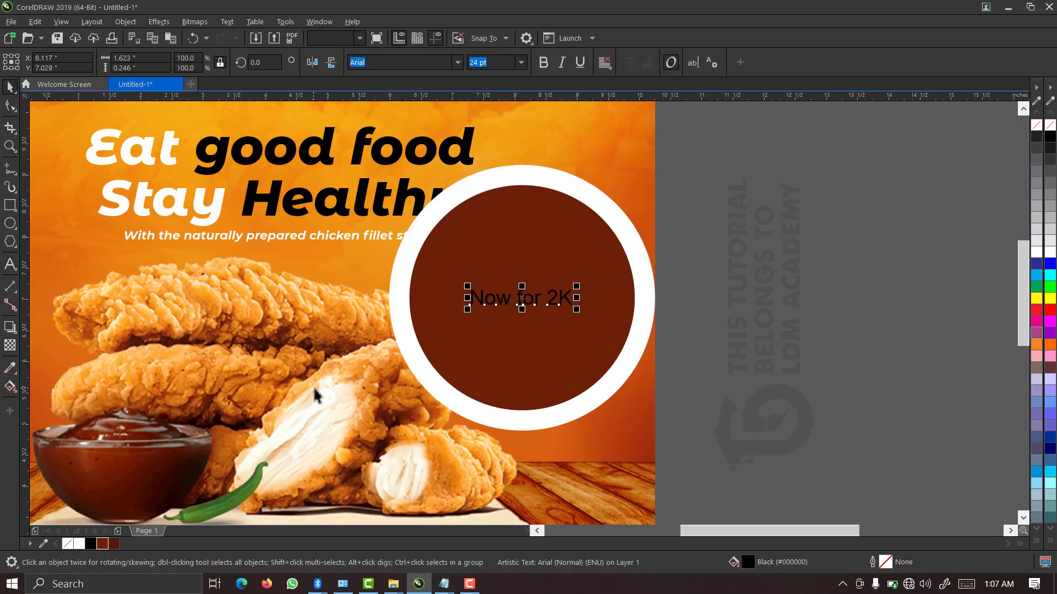
left_click(546, 306)
double_click(549, 302)
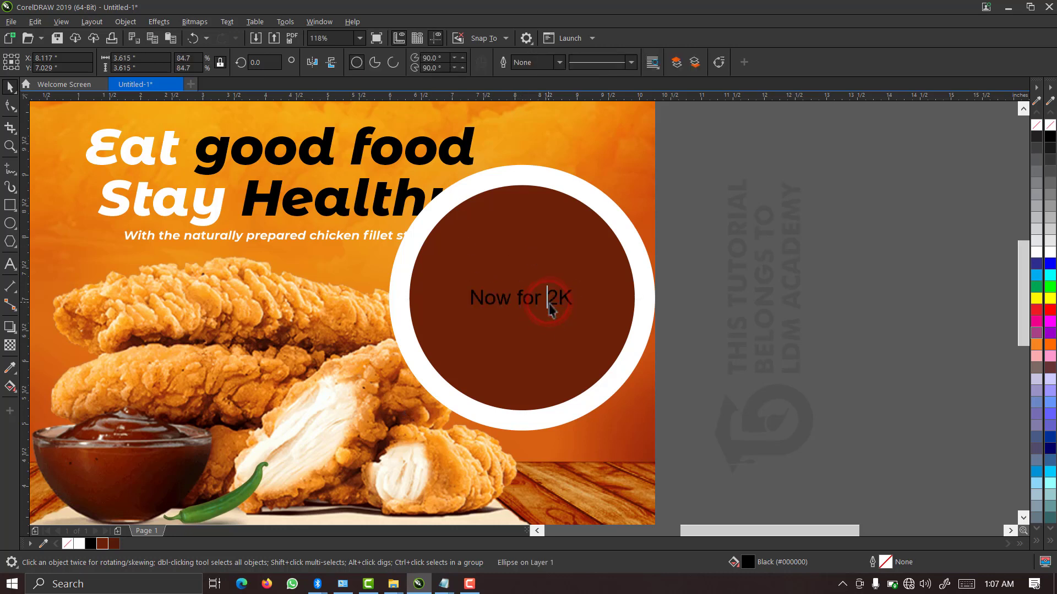
left_click(549, 303)
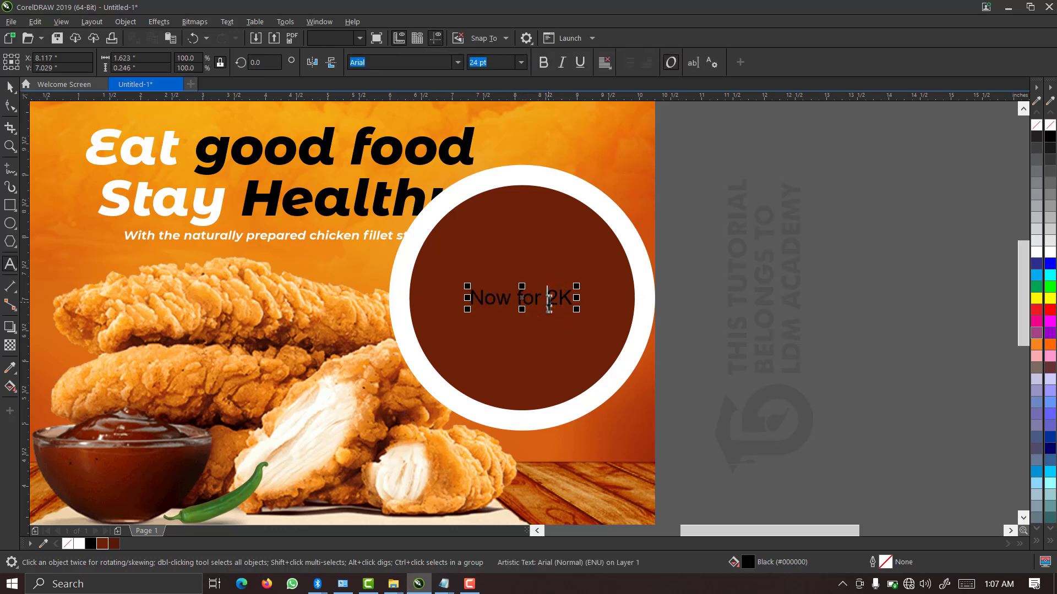
key("Return")
left_click(10, 87)
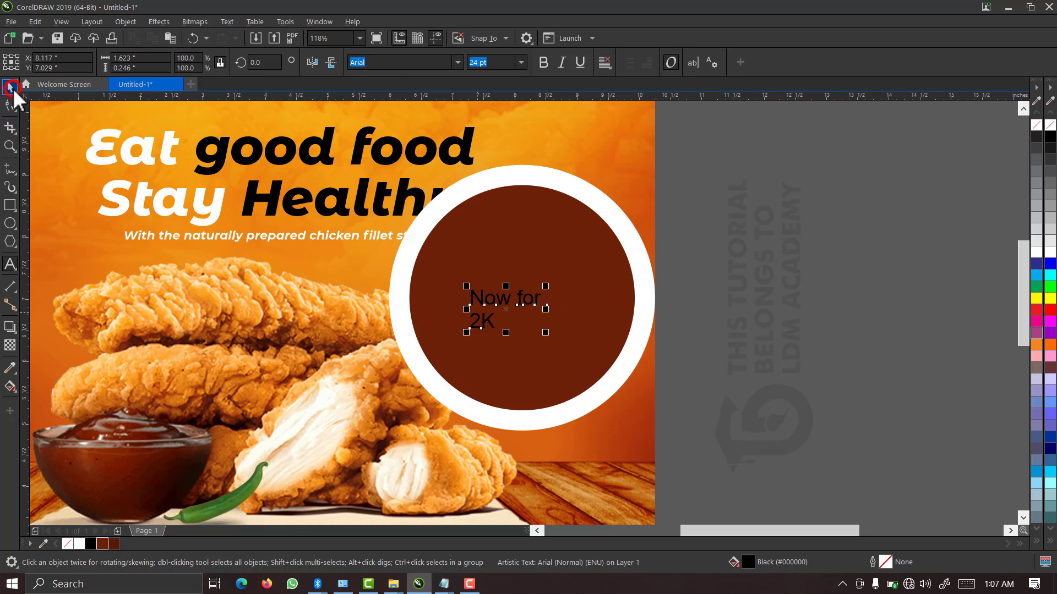
left_click(10, 104)
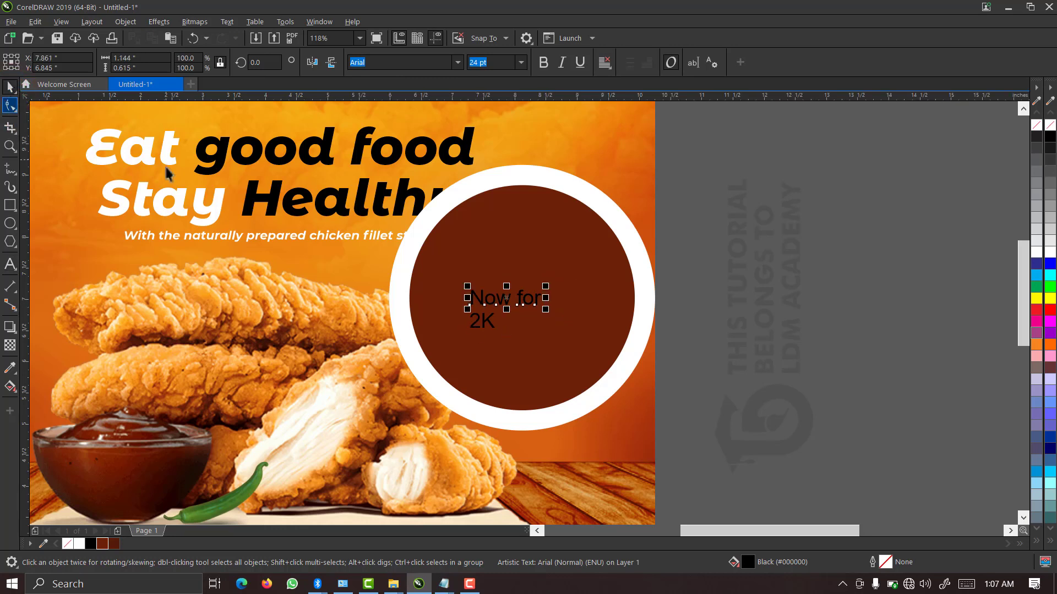
- Enlarge the "2K" text to about 129 pt and set its font to Montserrat Alternates ExtraBold Italic
left_click(493, 325)
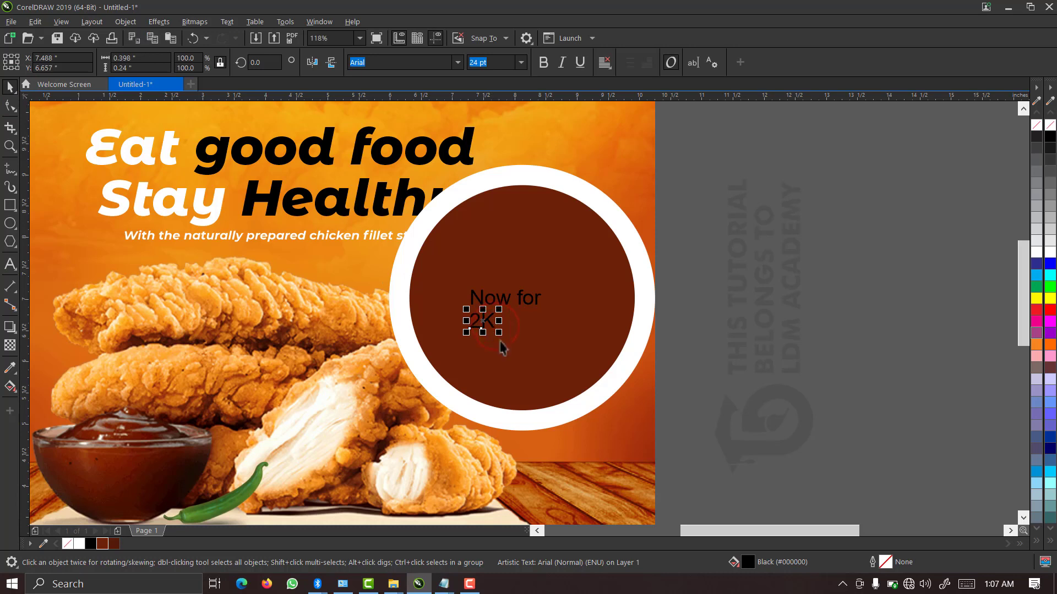
left_click_drag(498, 333, 609, 413)
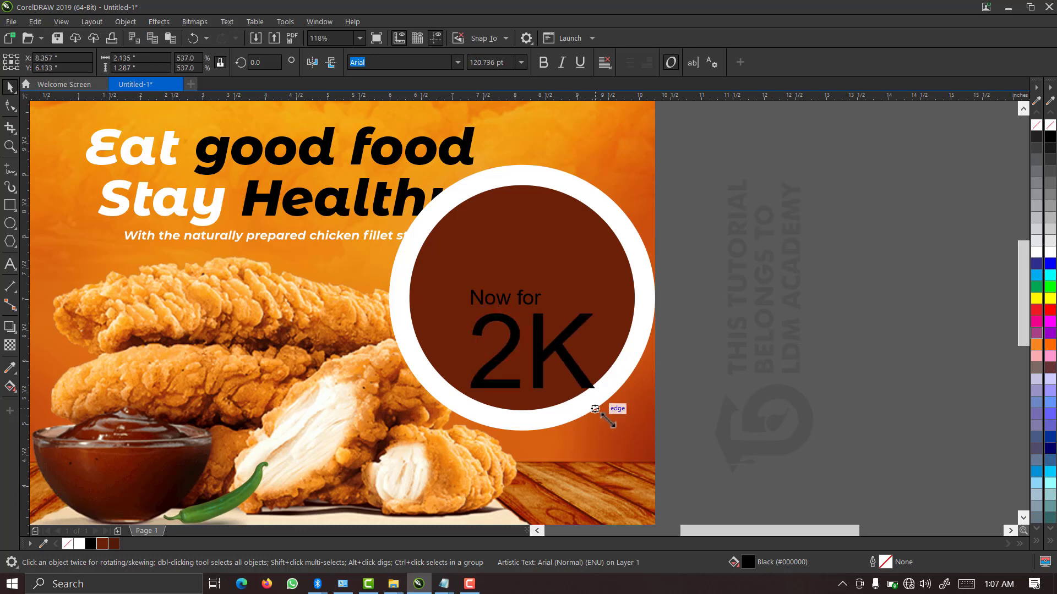
left_click(452, 63)
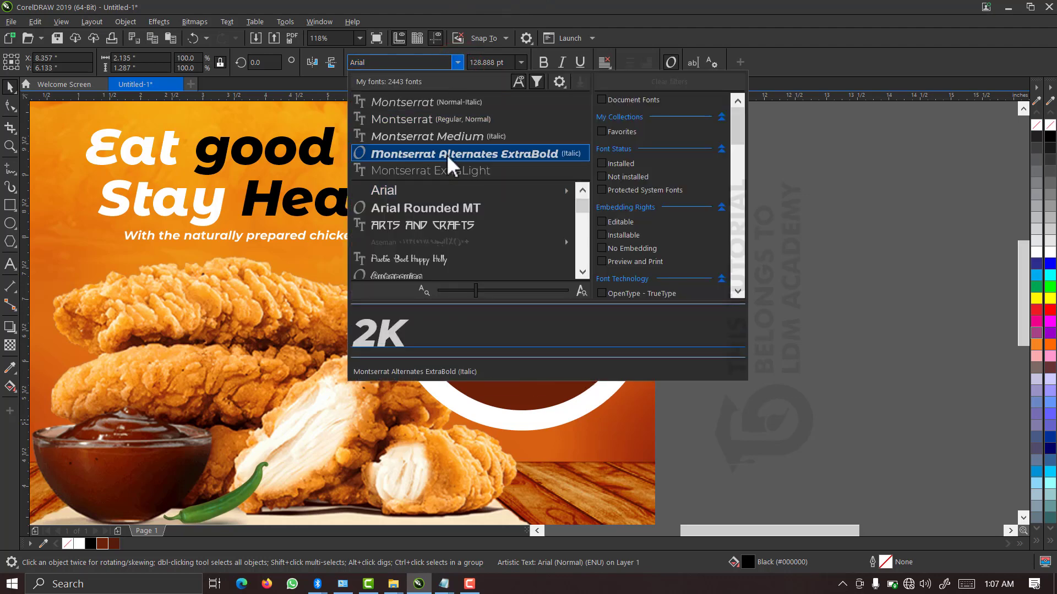
key("Escape")
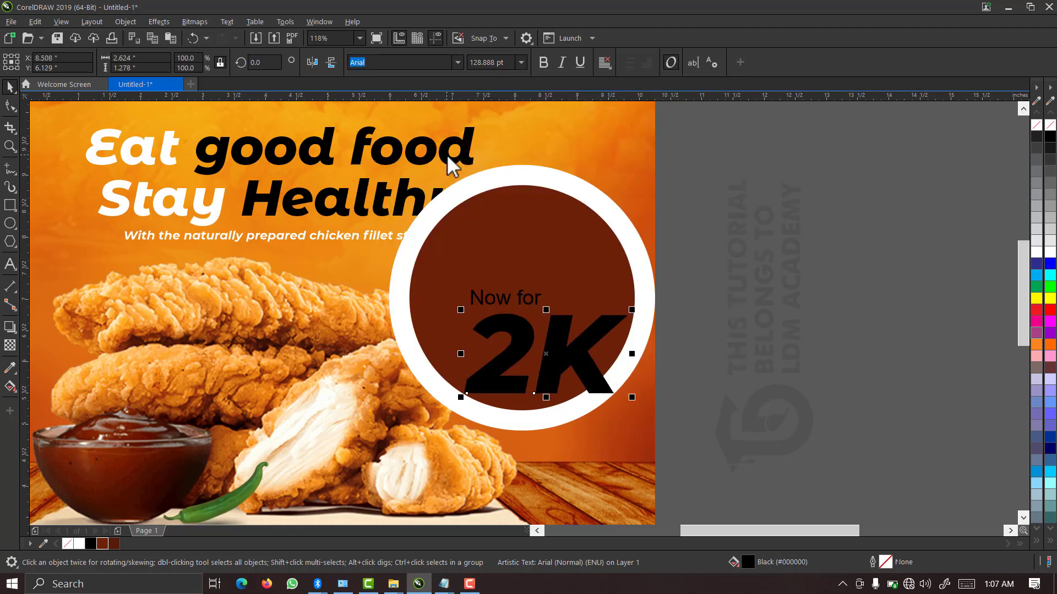
- Move "2K" to the middle of the brown circle in white and enlarge it to about 145 pt
left_click_drag(557, 359, 566, 304)
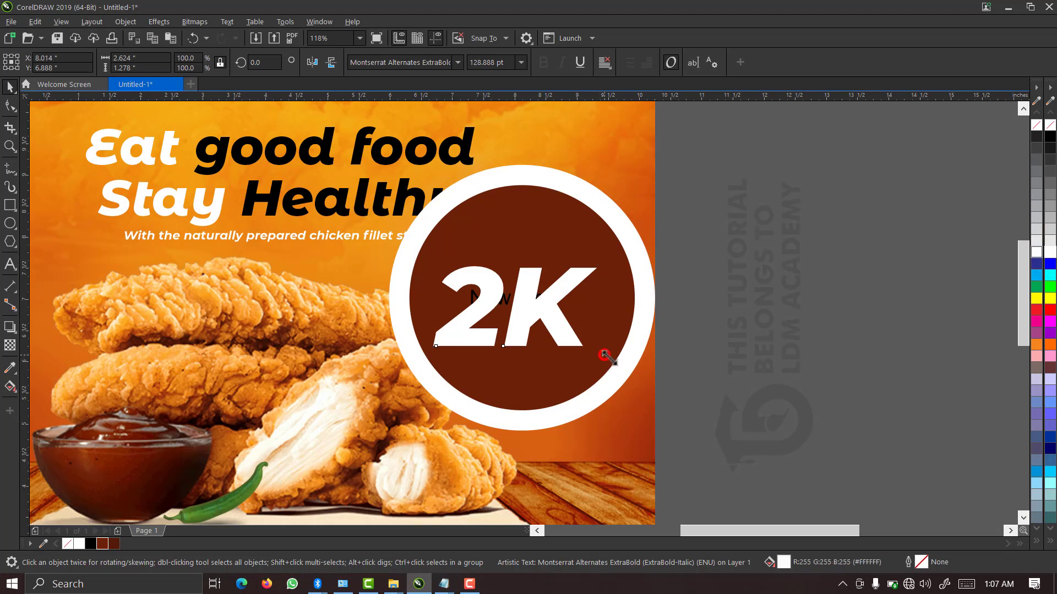
left_click_drag(601, 353, 623, 363)
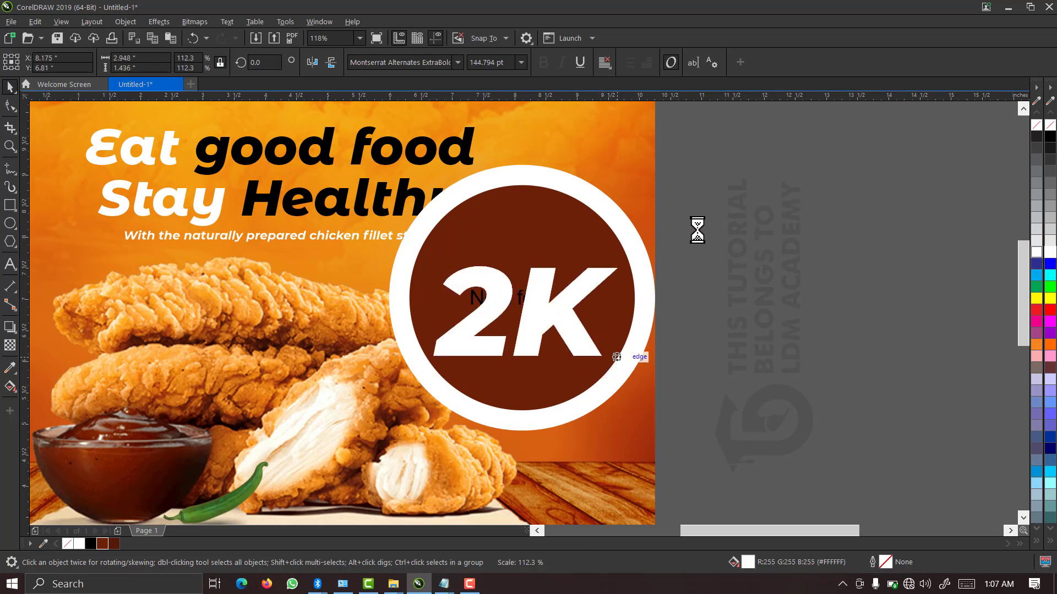
left_click(723, 200)
- Bring the "Now for" text in front of "2K" and set its font to Montserrat Alternates ExtraBold Italic
key("Tab")
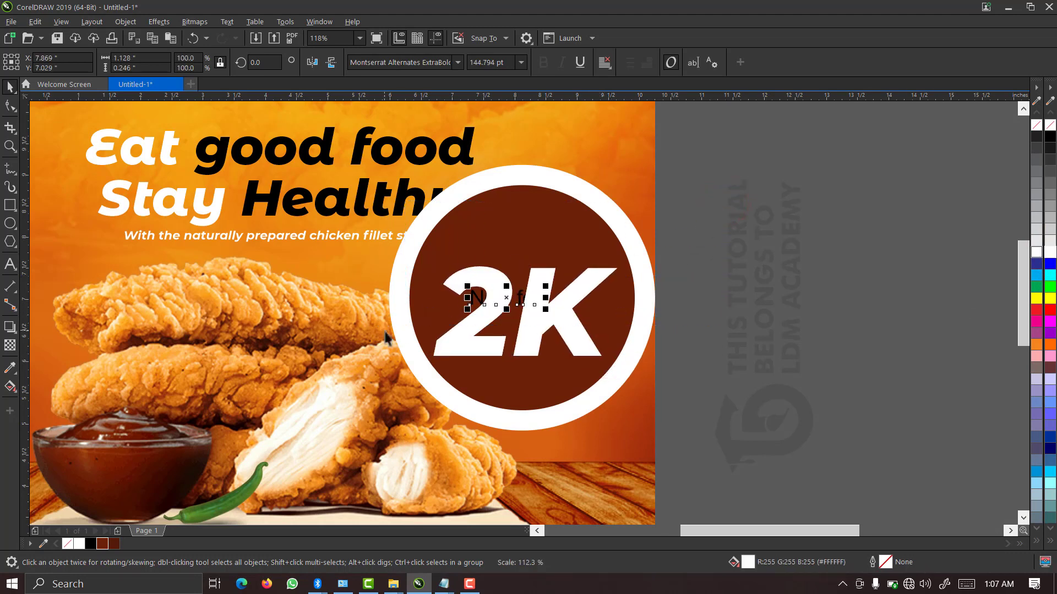
key("shift+Page_Up")
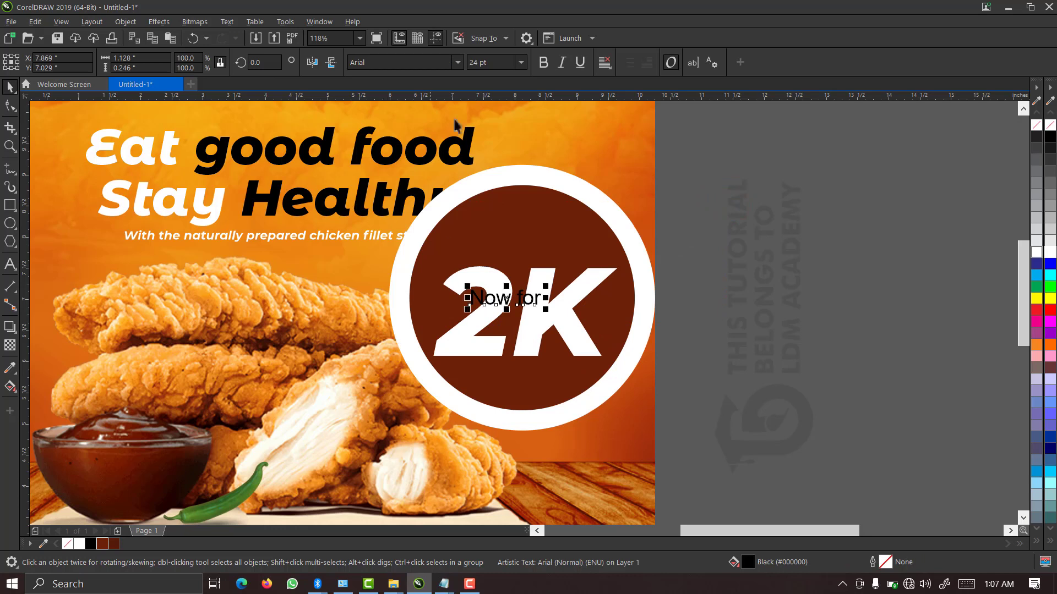
left_click(458, 59)
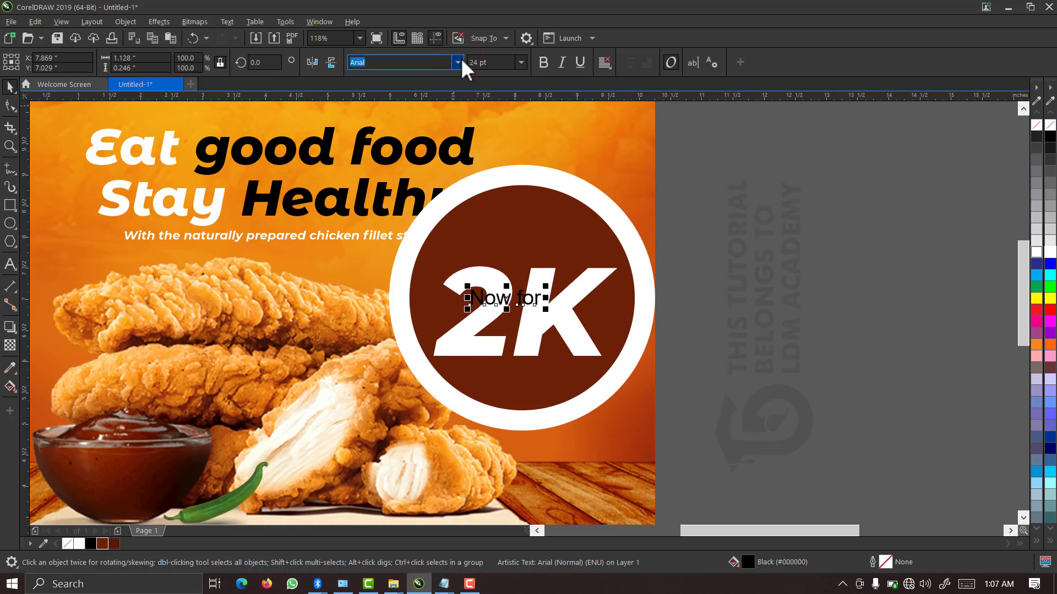
left_click(461, 59)
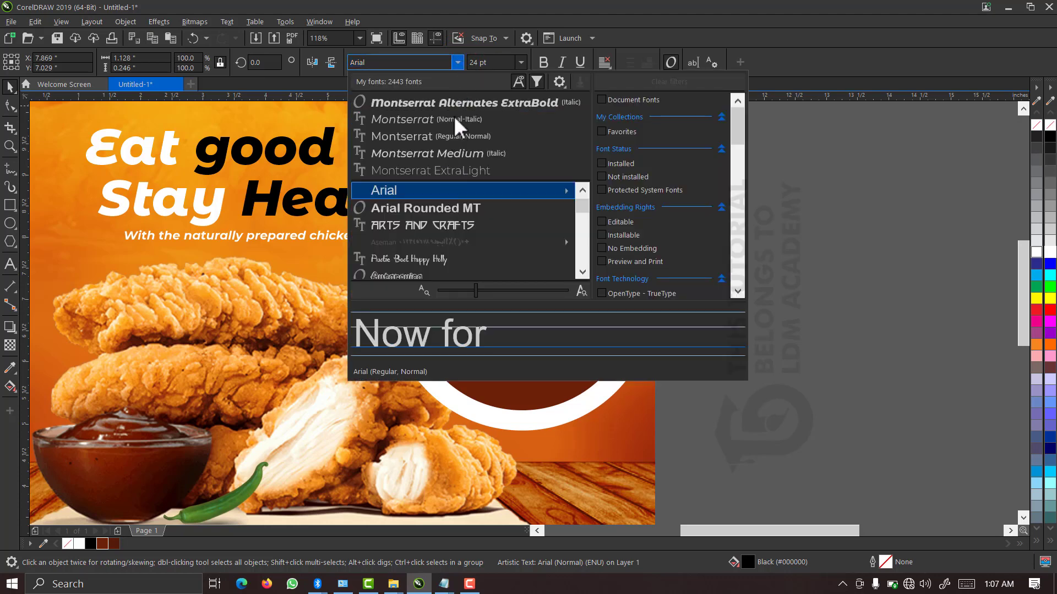
left_click(457, 103)
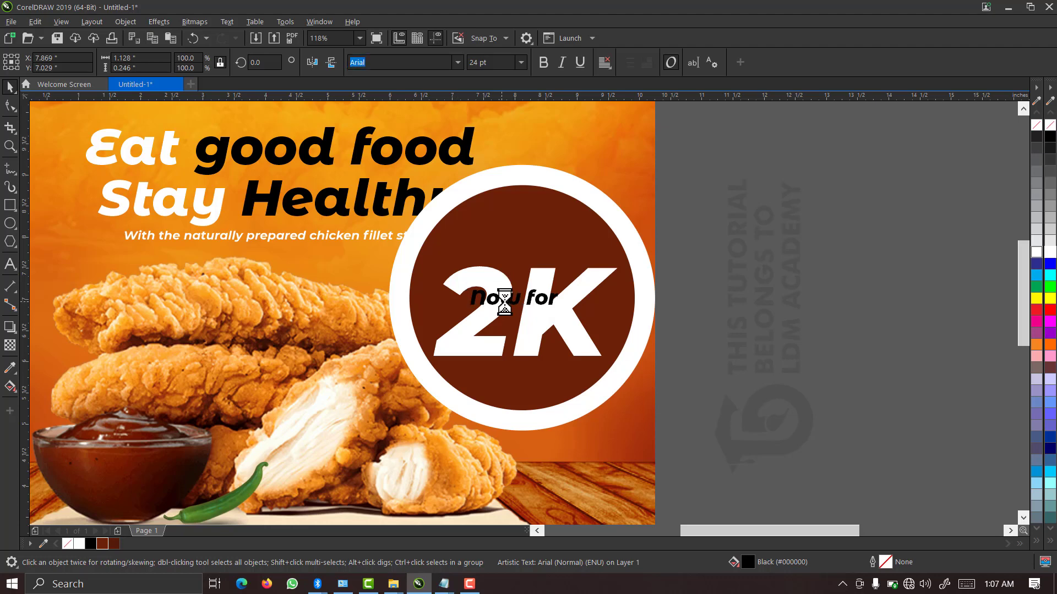
- Move "Now for" above "2K" inside the brown circle and enlarge it to about 42 pt
left_click_drag(507, 299, 616, 285)
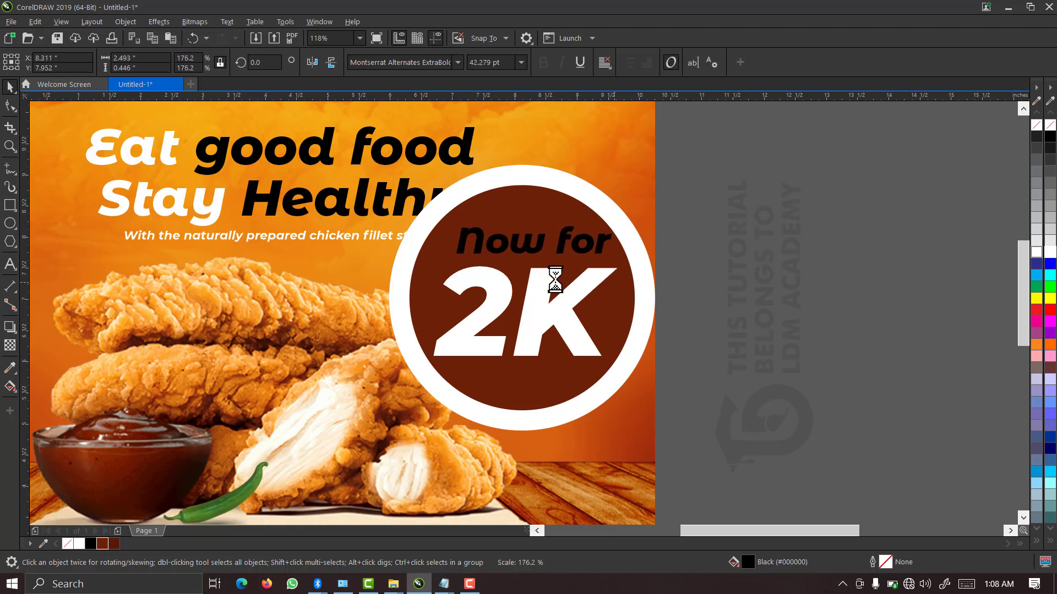
- Retype the first letter of the "Now for" text
double_click(479, 238)
type("\\")
key("BackSpace")
key("BackSpace")
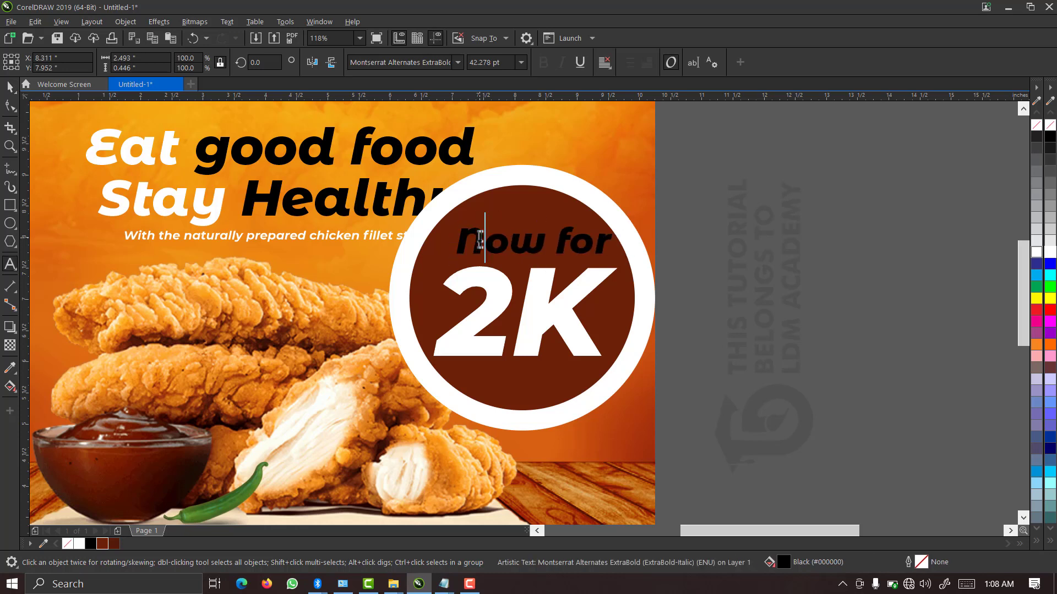
type("n")
key("BackSpace")
type("n")
left_click(10, 86)
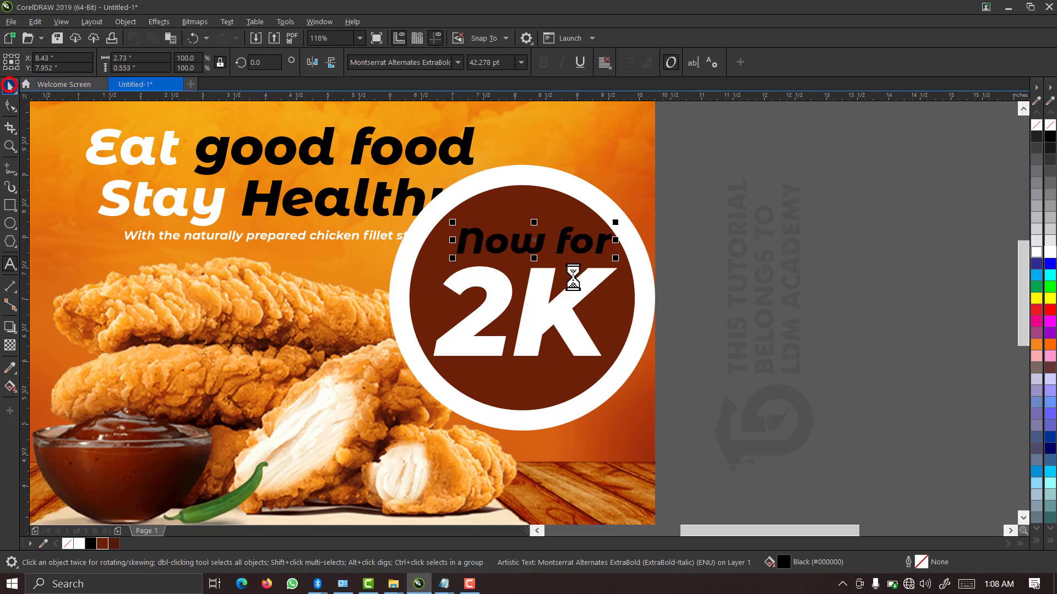
- Shrink "Now for" to about 38 pt and fill it with white
left_click(616, 259)
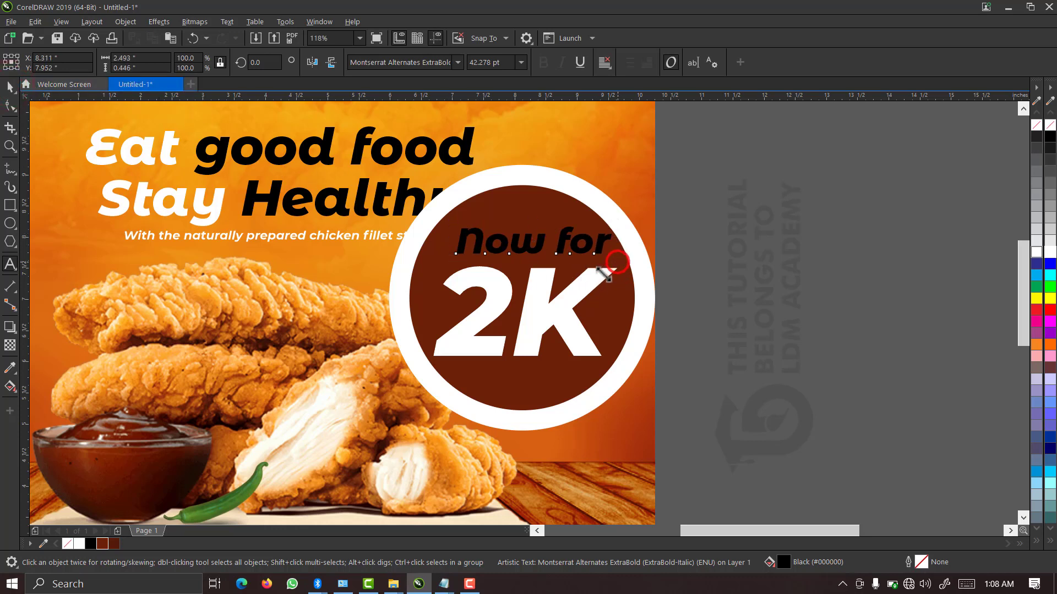
left_click_drag(603, 273, 602, 275)
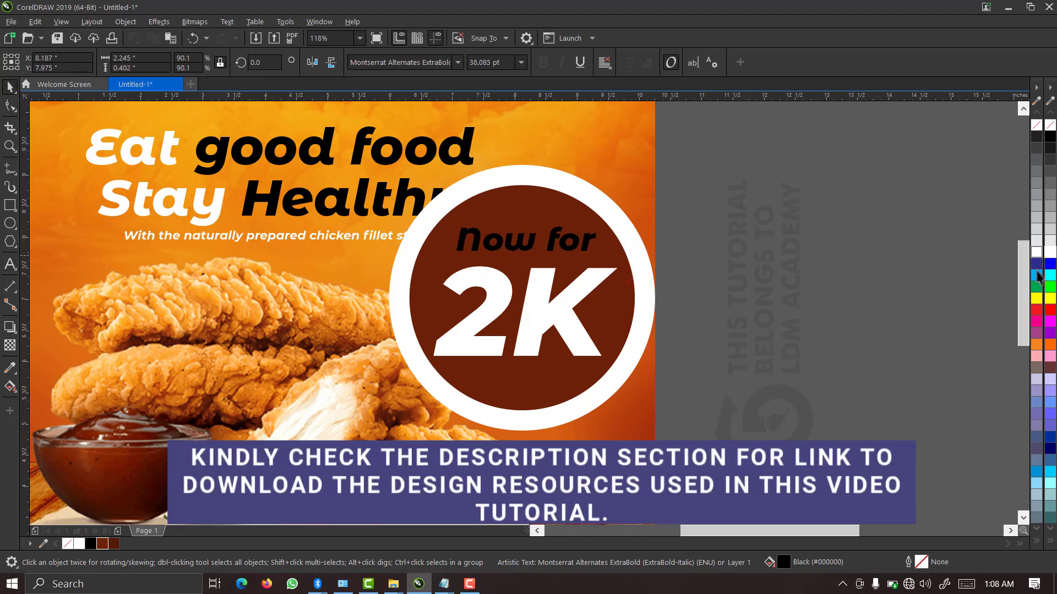
left_click(1037, 252)
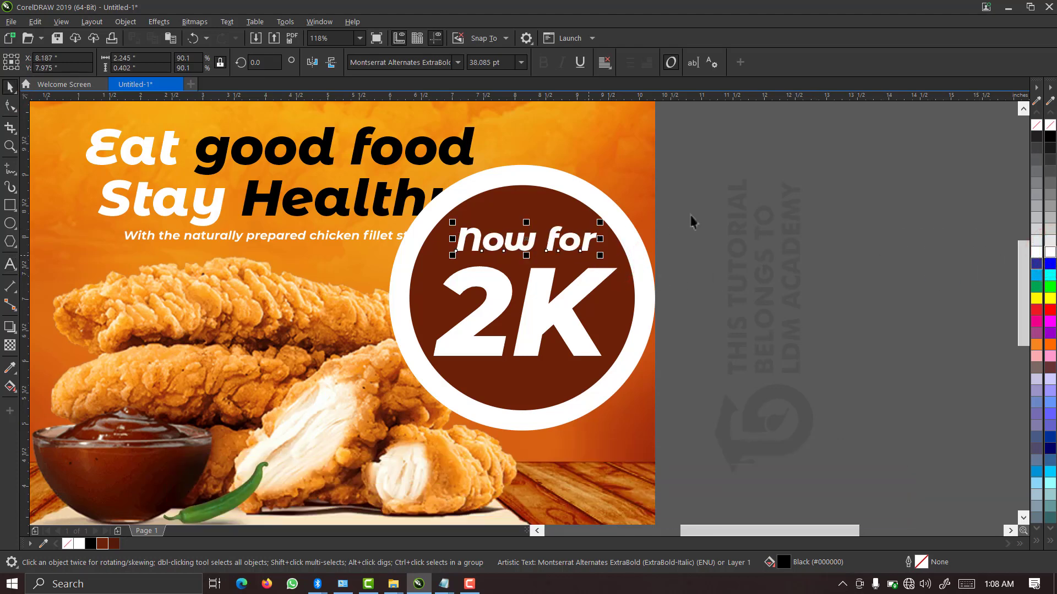
- Group "Now for" with "2K" and centre the group horizontally and vertically in the brown circle
left_click_drag(763, 163, 379, 384)
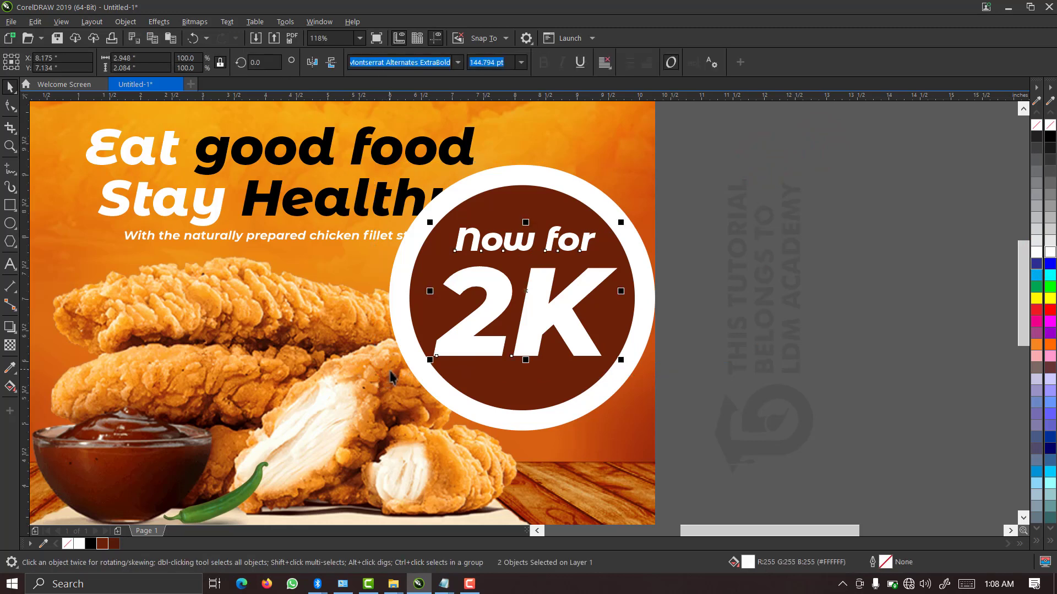
key("ctrl+g")
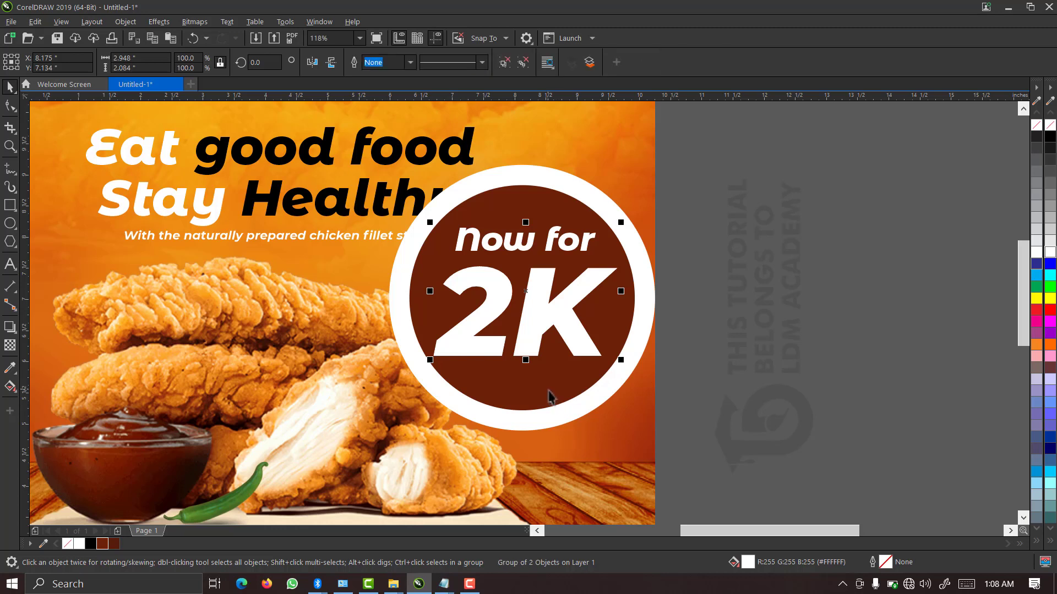
left_click(548, 390, "shift")
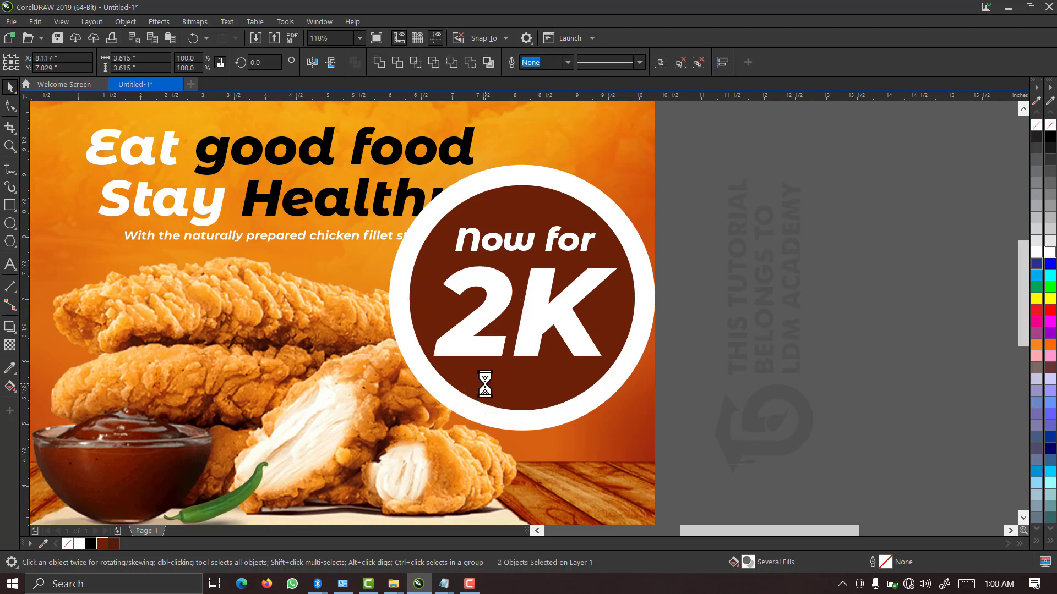
key("e")
key("c")
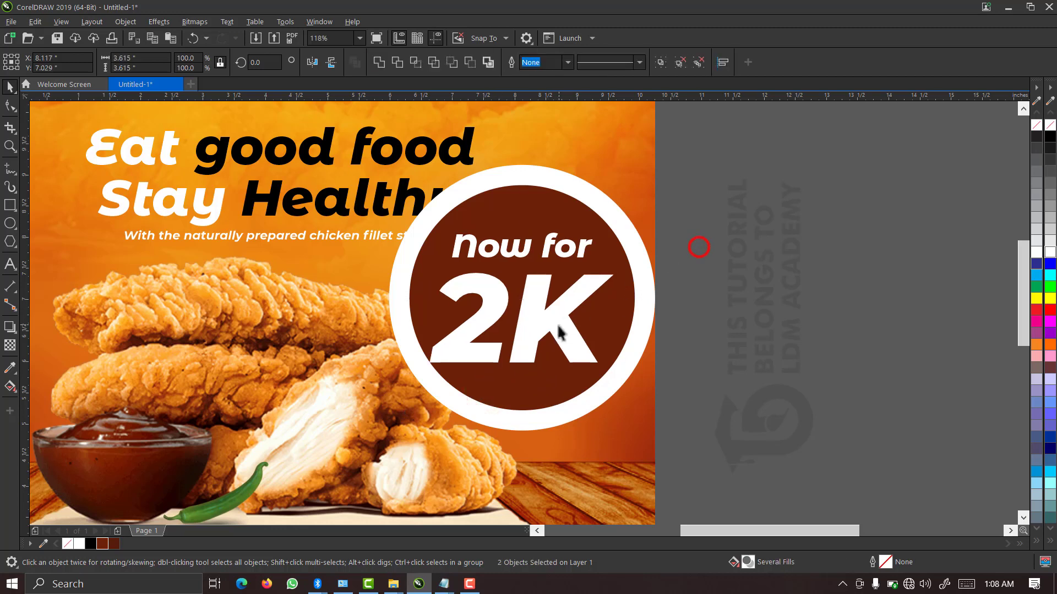
- Shrink the grouped "Now for 2K" text about its centre to about 2.7 inches wide
left_click(554, 322)
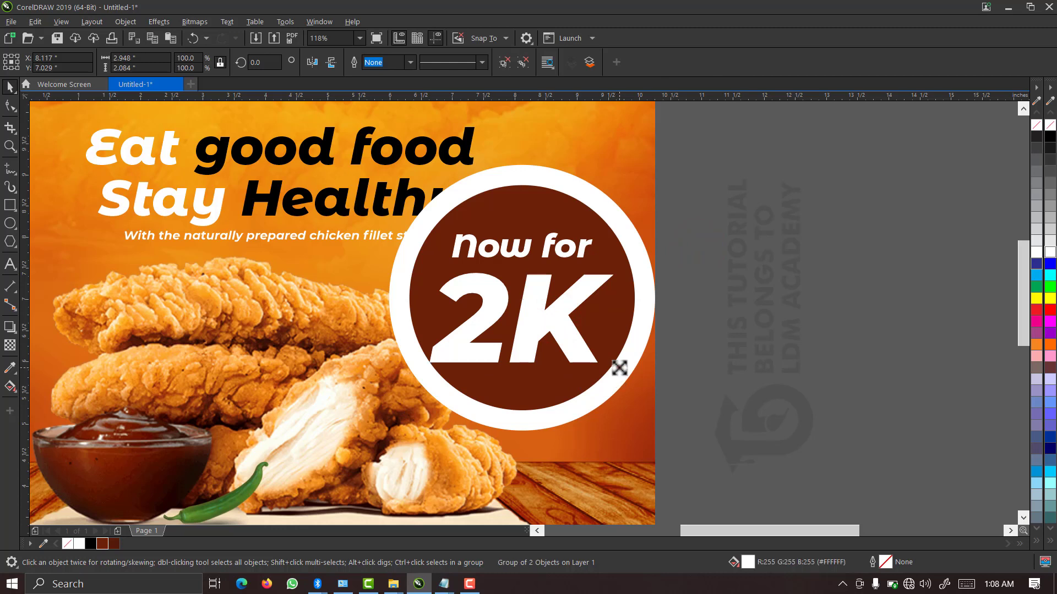
left_click_drag(618, 366, 607, 361)
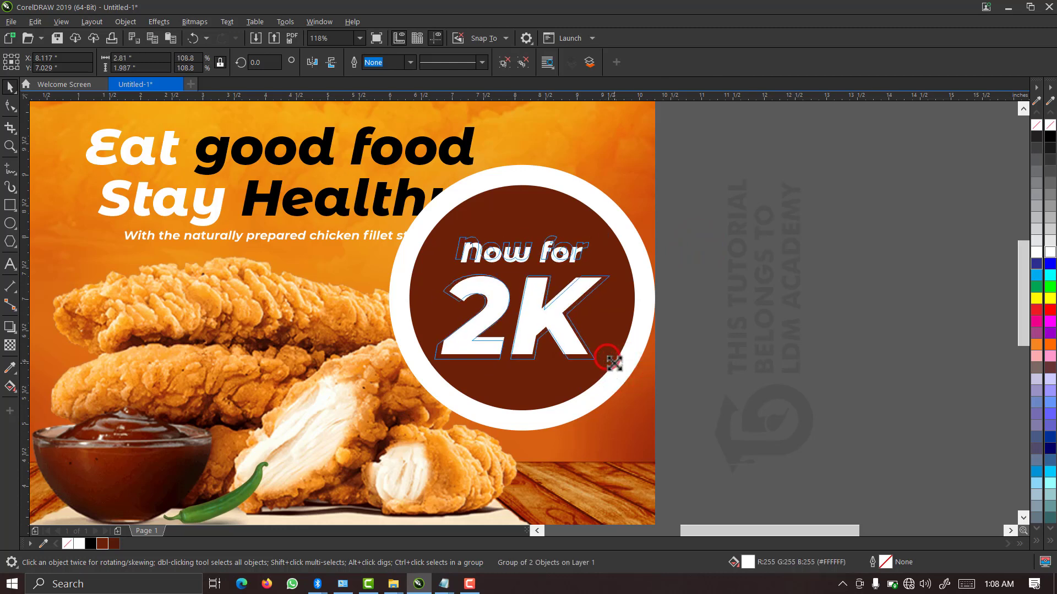
left_click_drag(608, 359, 677, 311)
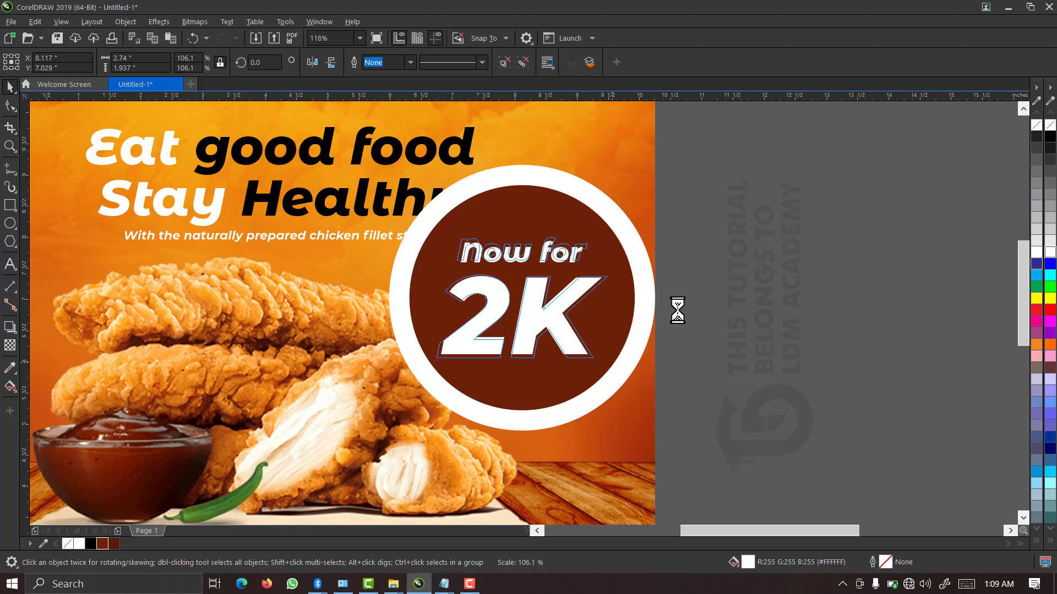
left_click(706, 295)
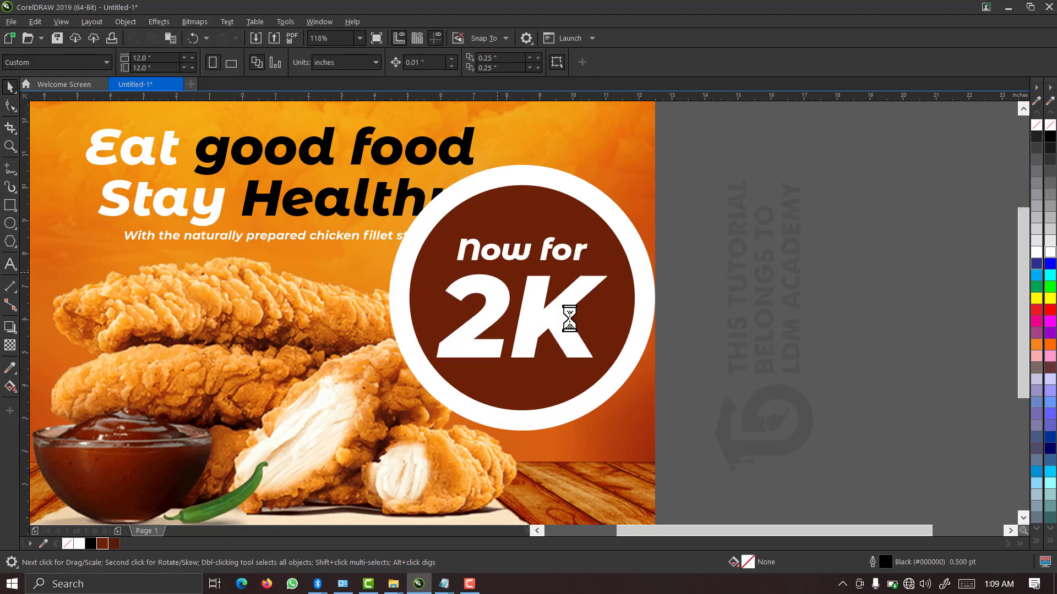
- Move the white curly arrow from beside the flyer to below the price badge and shrink it to about 2.4 inches wide
scroll(568, 317, "down", 2)
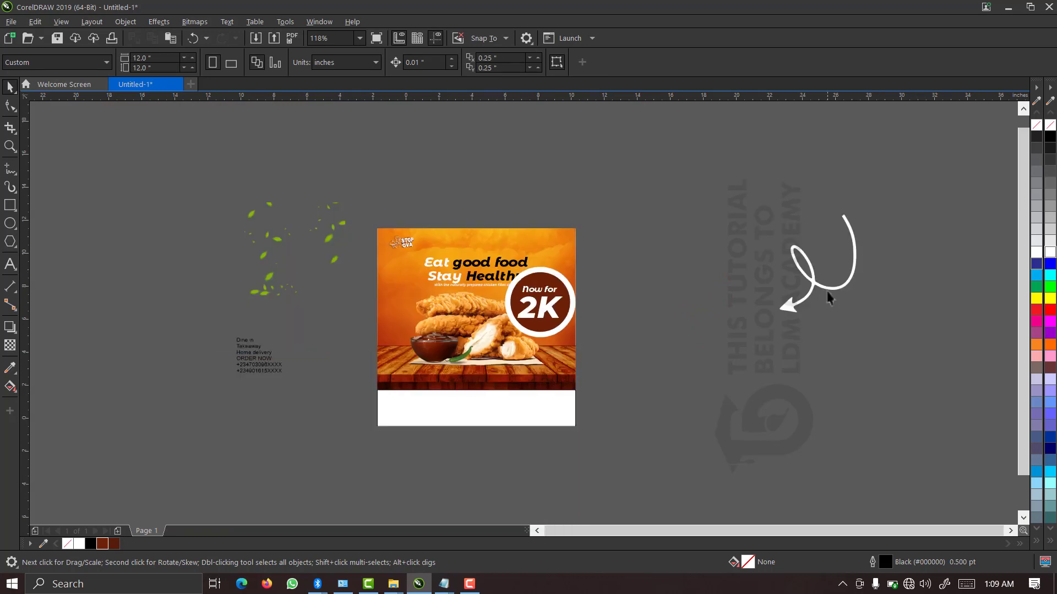
left_click(540, 365)
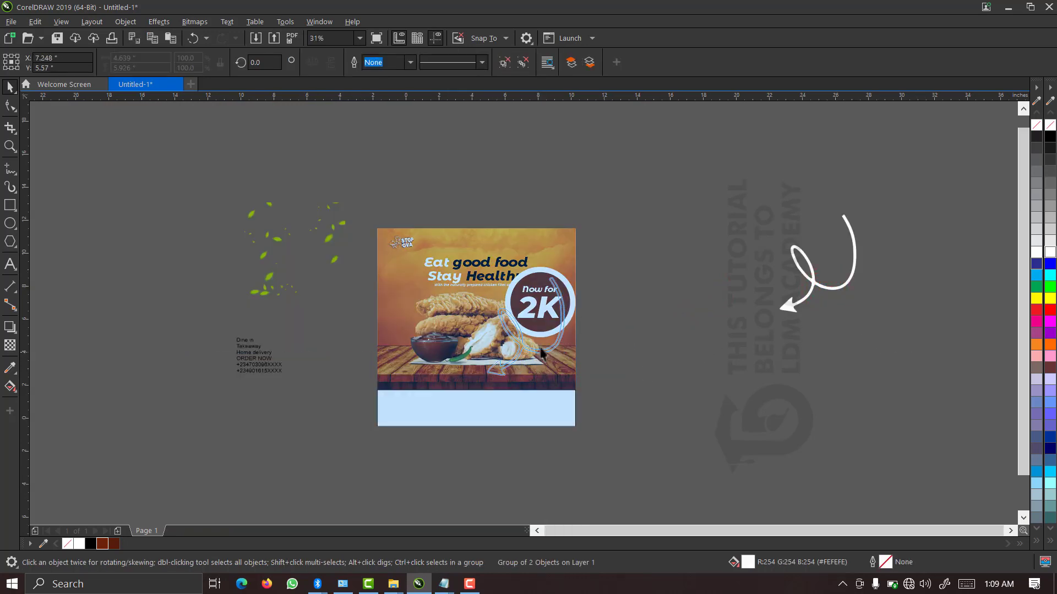
key("z")
left_click_drag(647, 216, 449, 396)
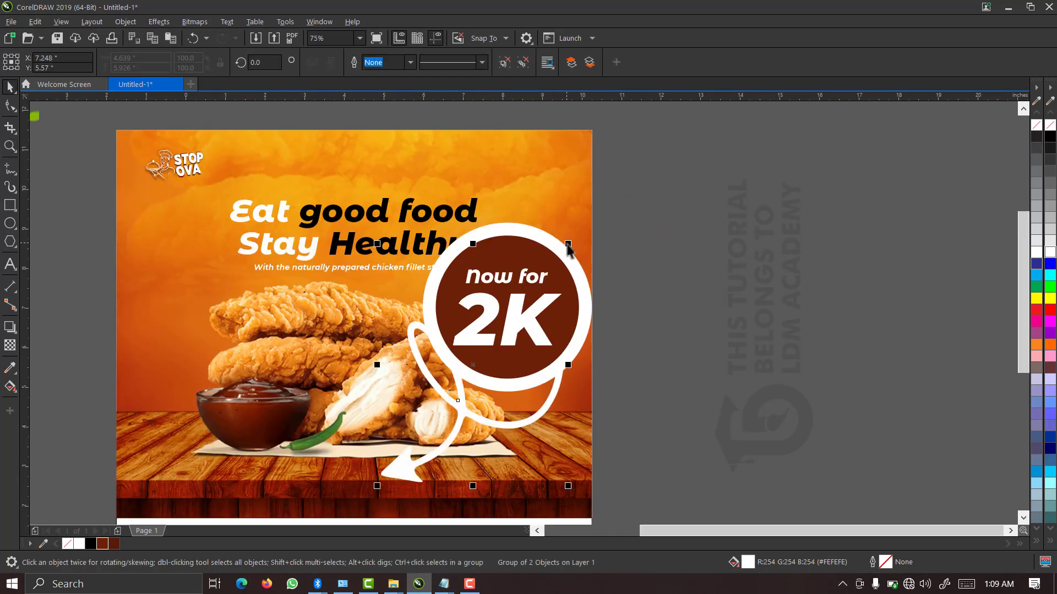
left_click_drag(565, 244, 520, 300)
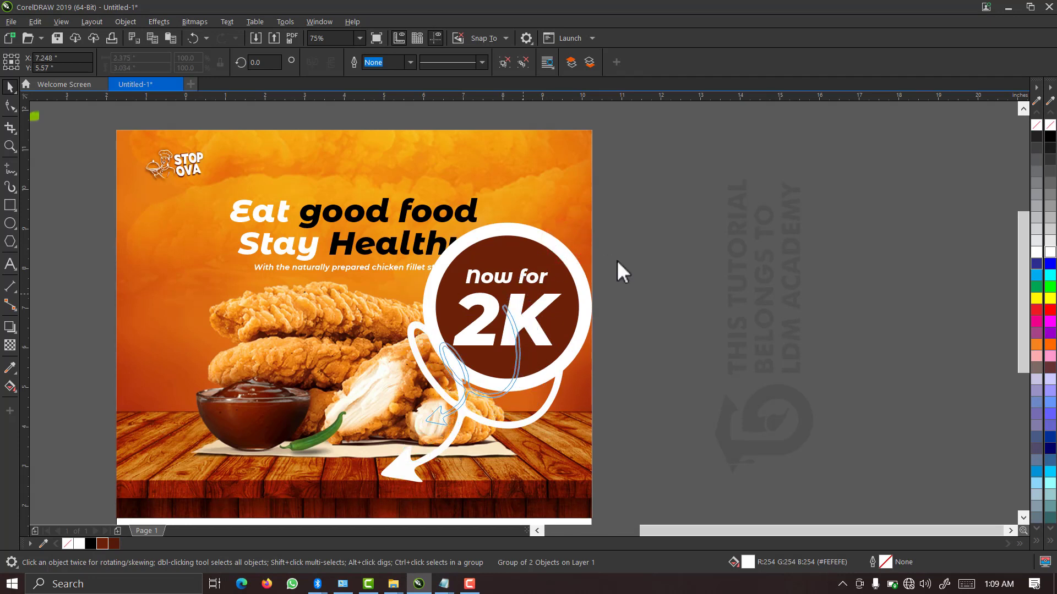
- Shrink the whole price badge, circles and text together, about its centre to about 1.6 inches across
left_click(657, 198)
left_click_drag(665, 192, 392, 410)
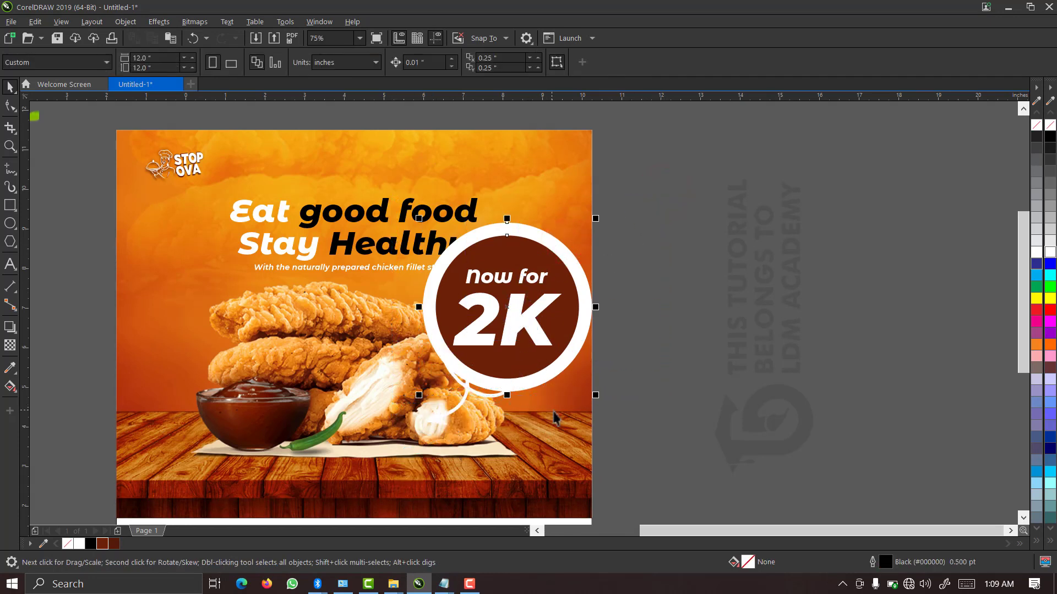
left_click_drag(597, 396, 549, 354)
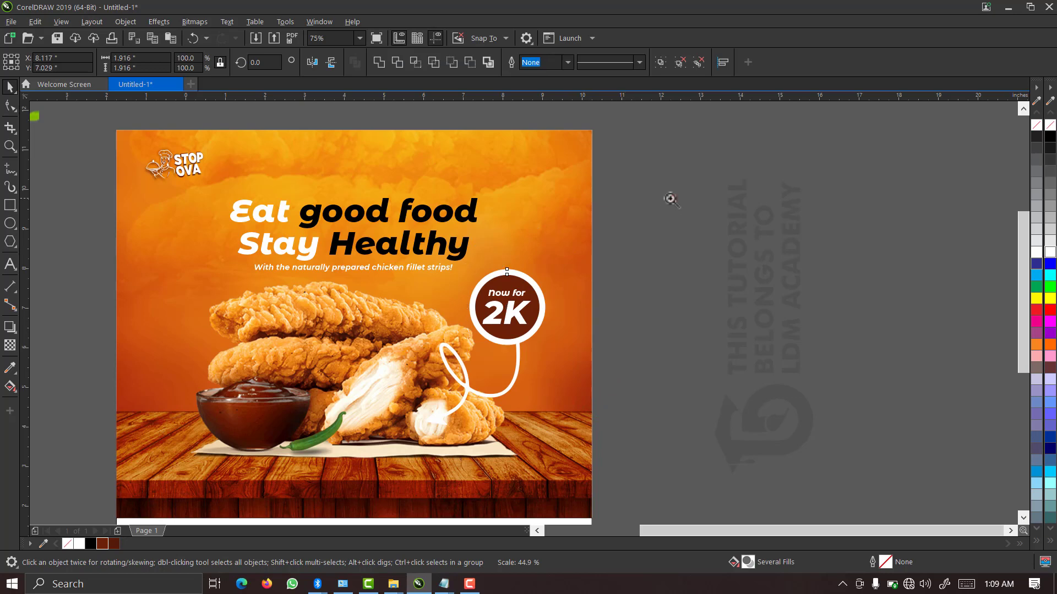
left_click(671, 197)
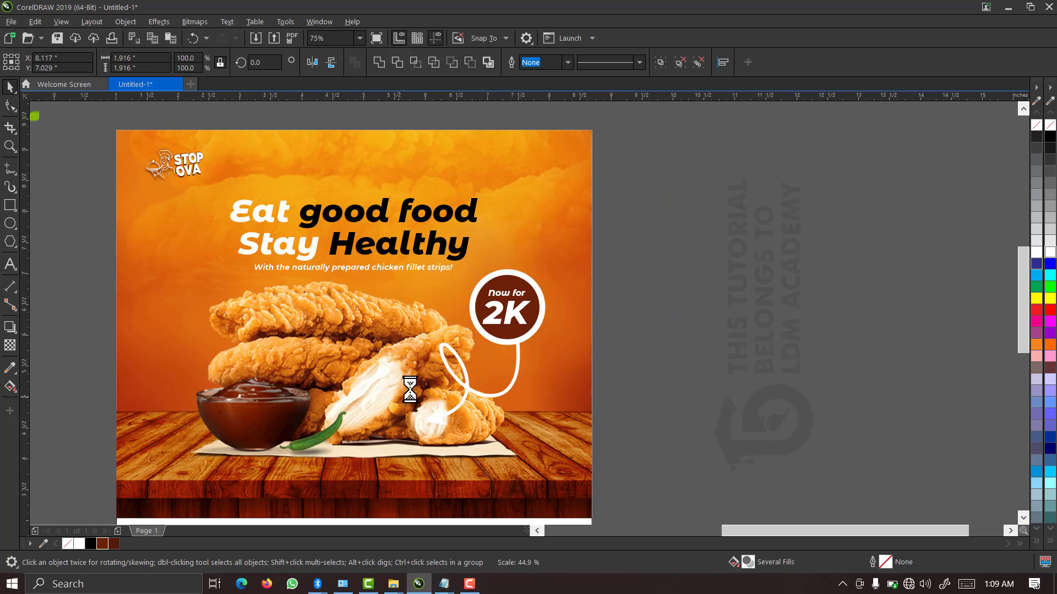
scroll(413, 380, "up", 2)
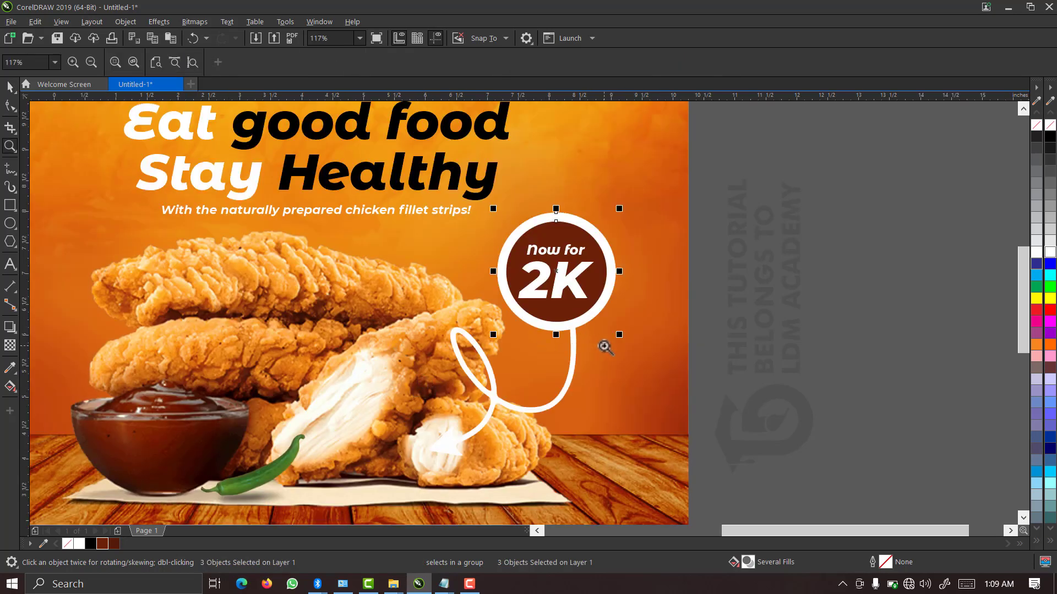
key("F2")
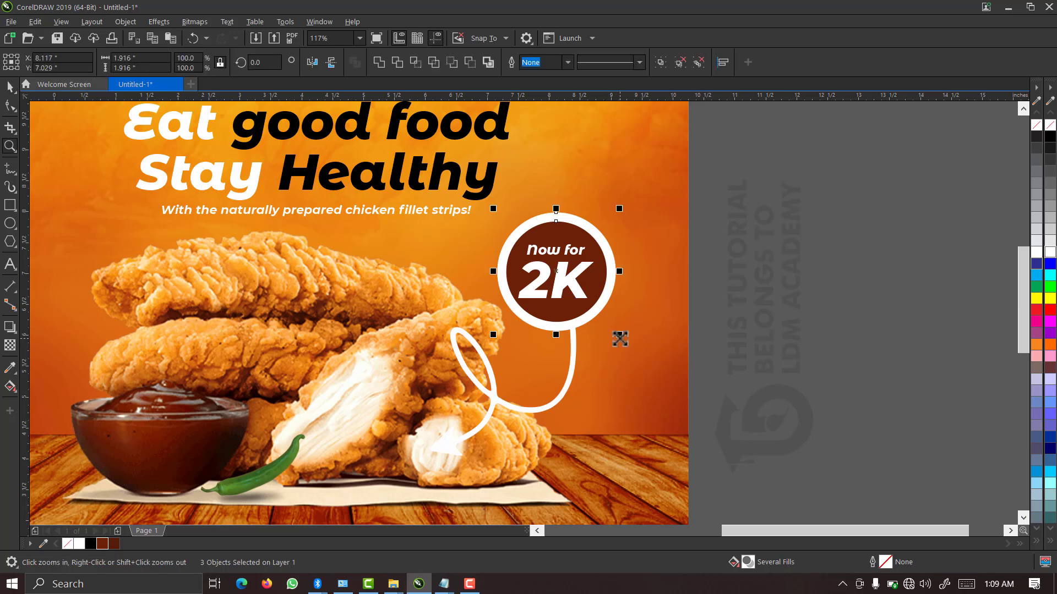
left_click_drag(619, 339, 612, 339)
- Shrink the curly arrow to about 1.14 by 1.46 inches and move it directly under the badge, pointing at the chicken
left_click(515, 408)
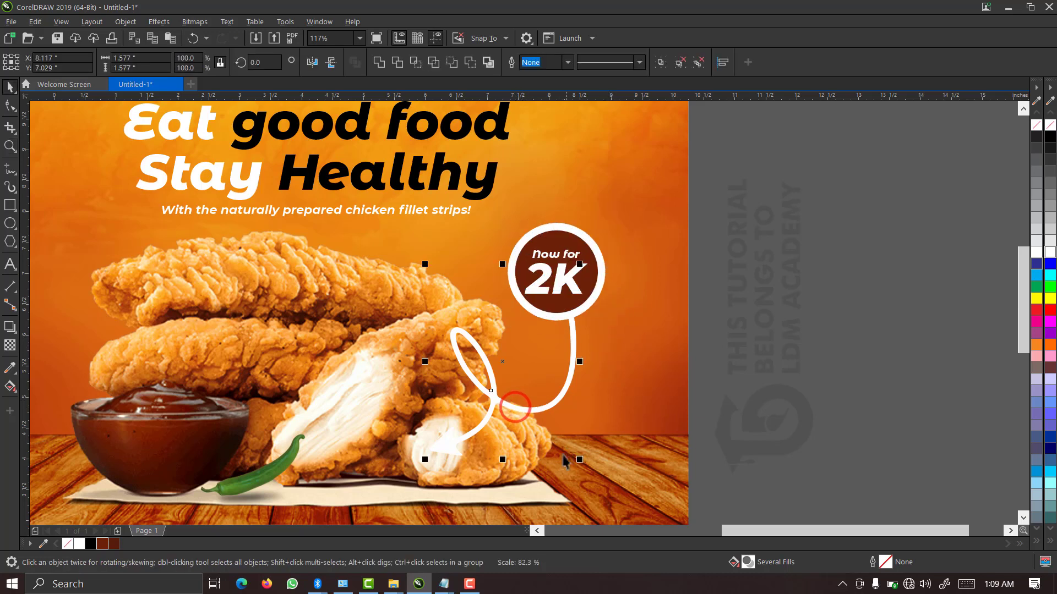
left_click_drag(580, 461, 552, 446)
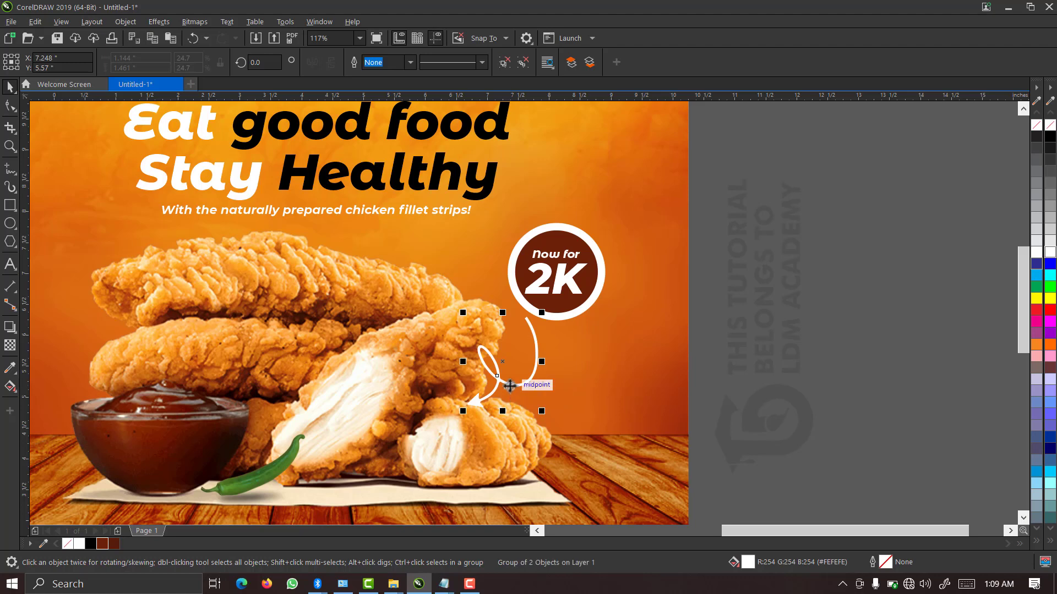
left_click_drag(510, 386, 543, 363)
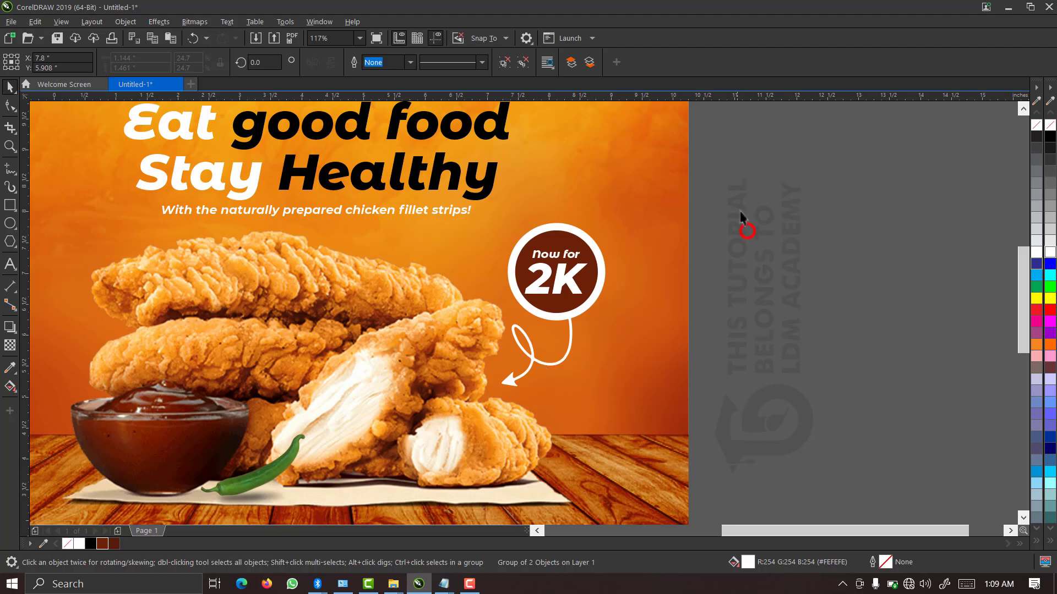
left_click(751, 187)
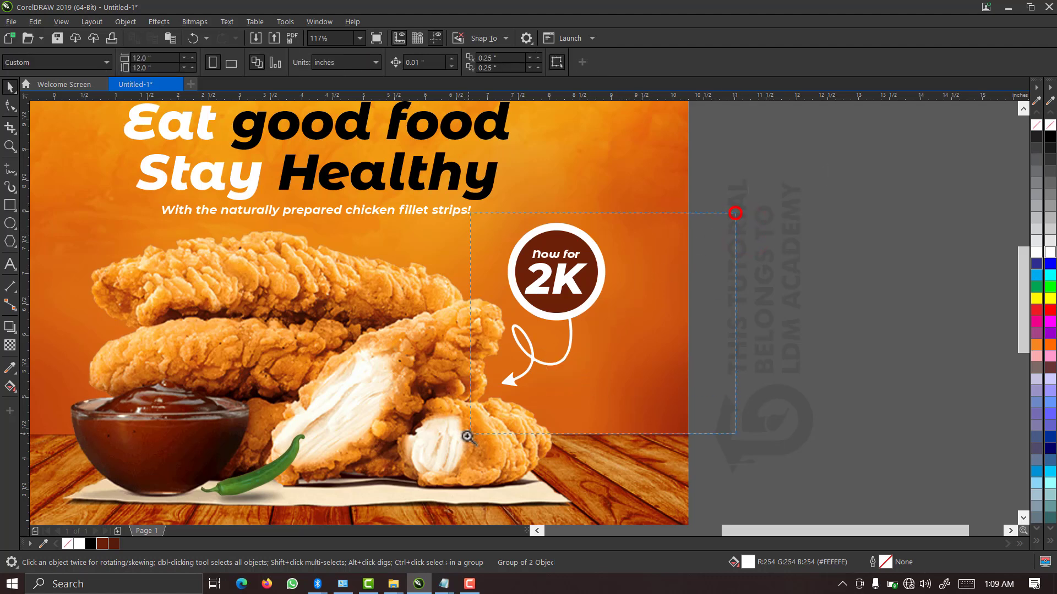
- Shift the whole price badge about 0.12 inches to the right above the curly arrow
left_click_drag(735, 213, 423, 467)
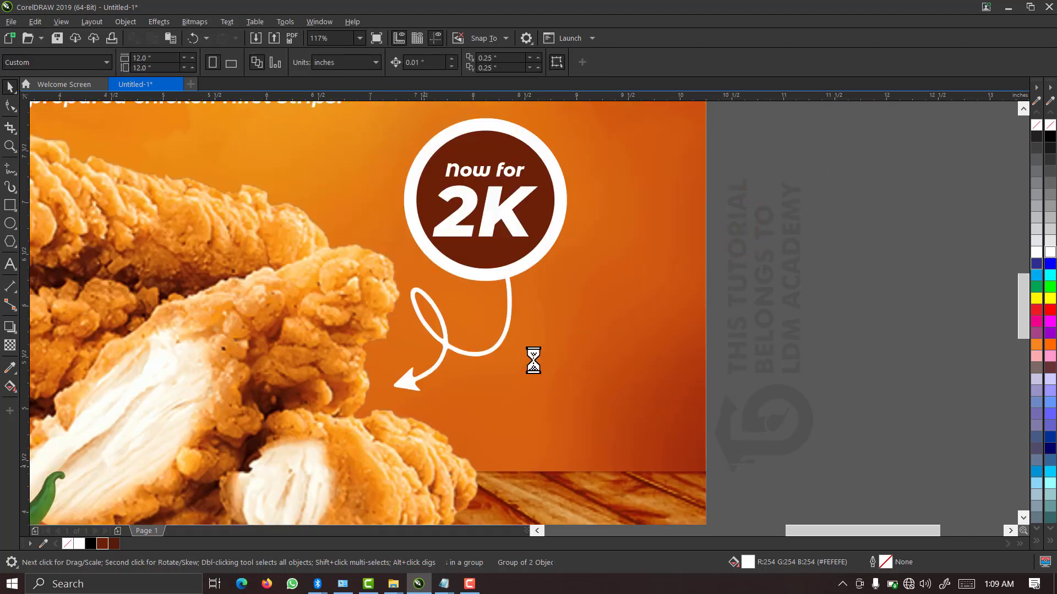
left_click(493, 263)
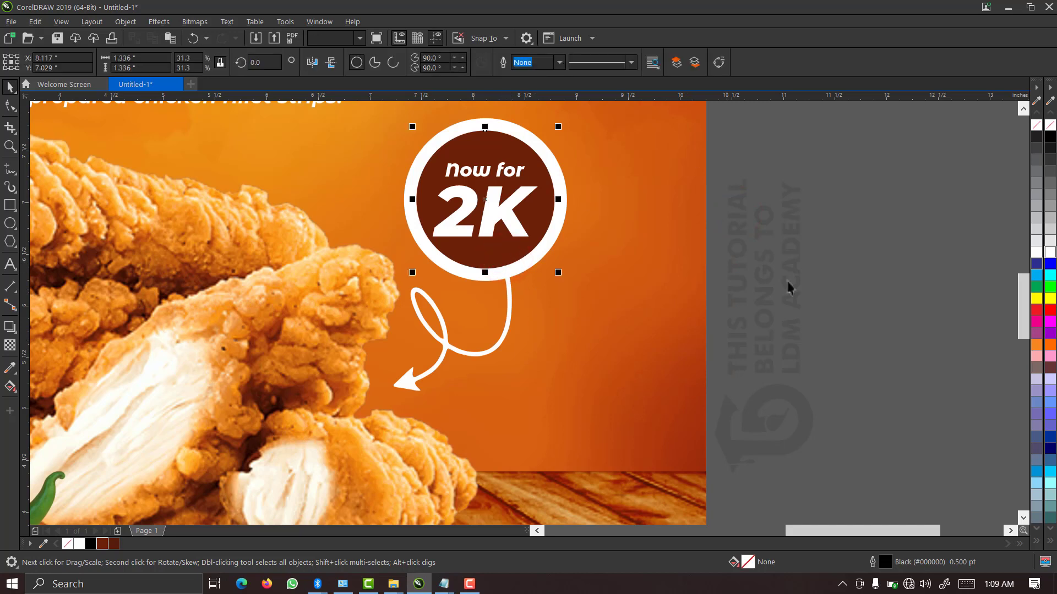
left_click_drag(794, 348, 374, 134)
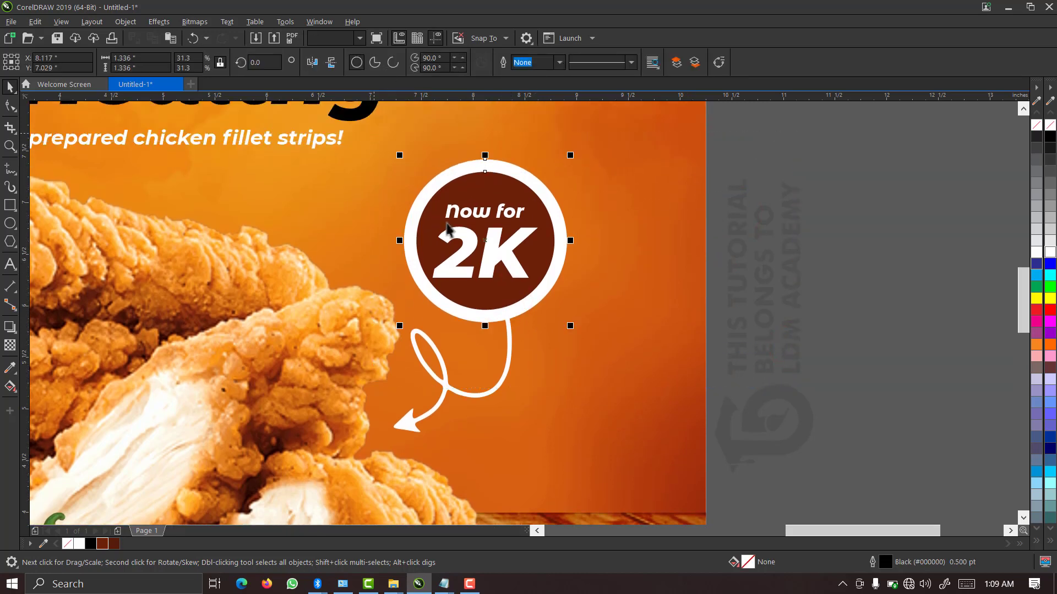
left_click_drag(447, 222, 470, 217)
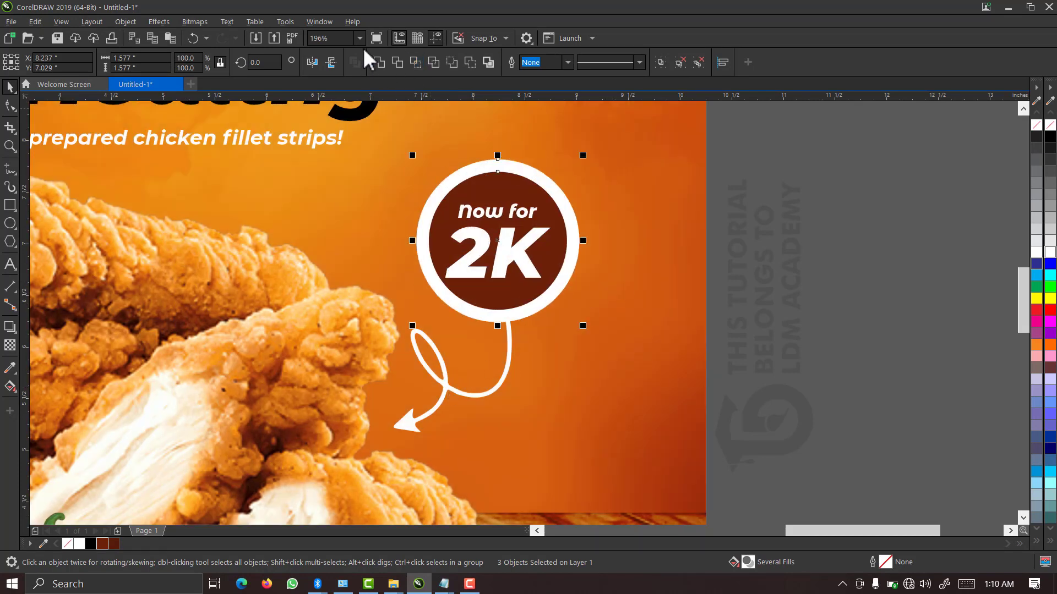
left_click(359, 38)
left_click(342, 71)
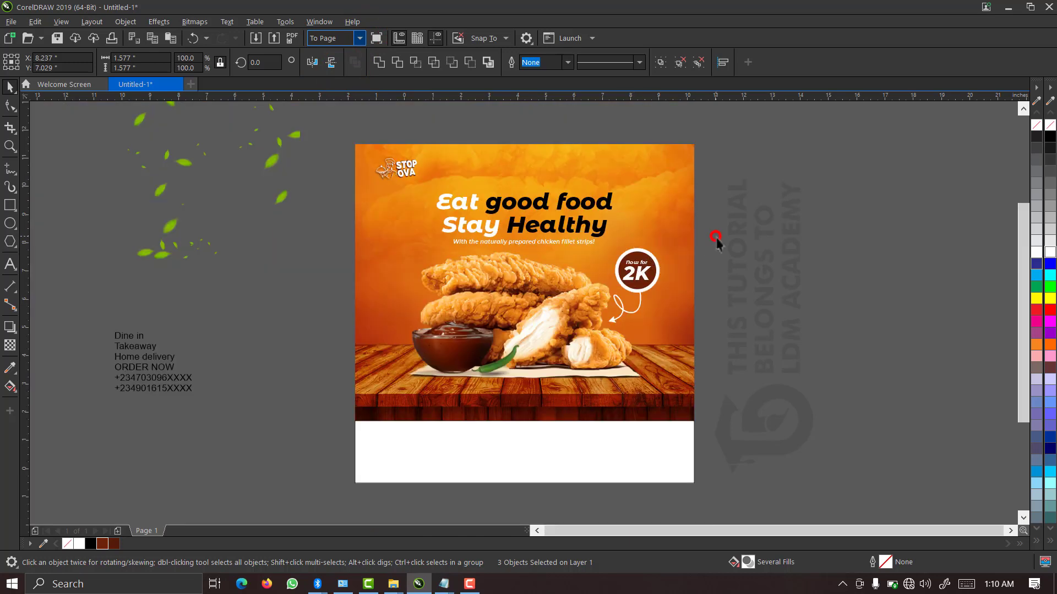
left_click(716, 238)
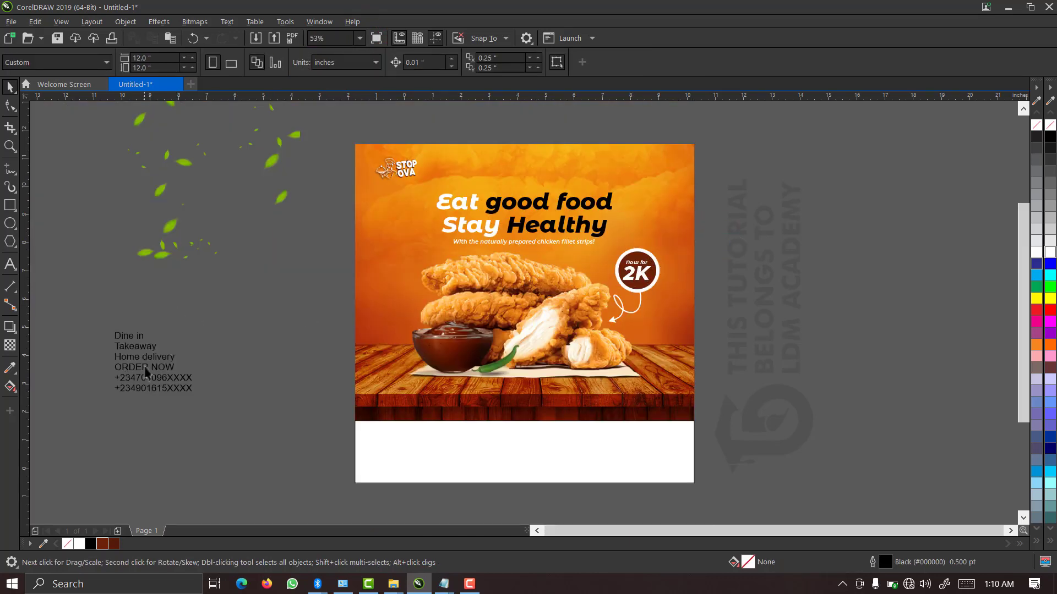
- Place the green leaves image at the flyer's upper-left corner and enlarge it to about 11.9 inches square across the page
left_click_drag(178, 187, 417, 229)
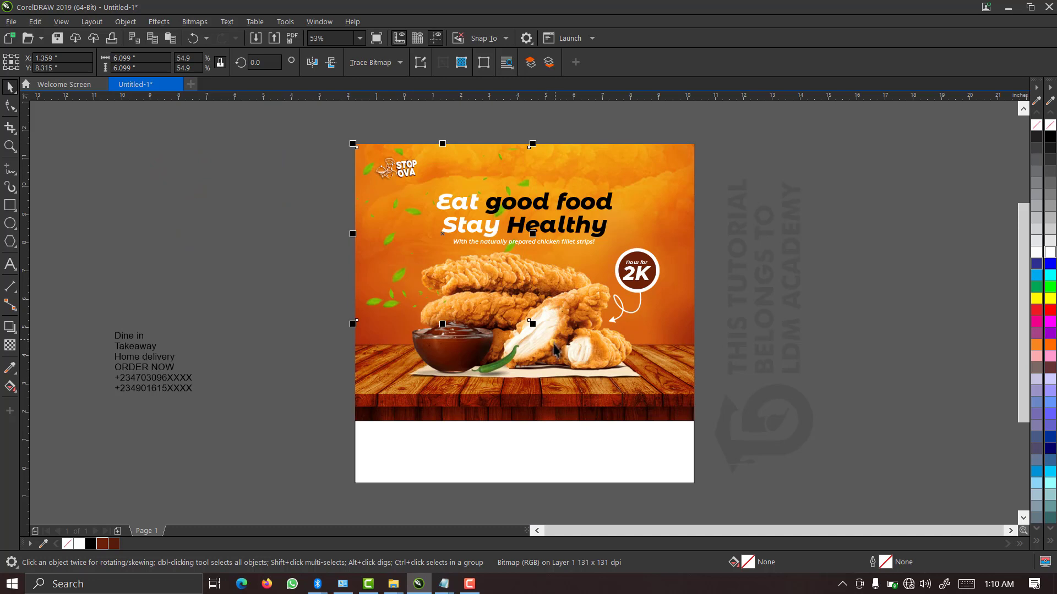
left_click_drag(533, 324, 754, 488)
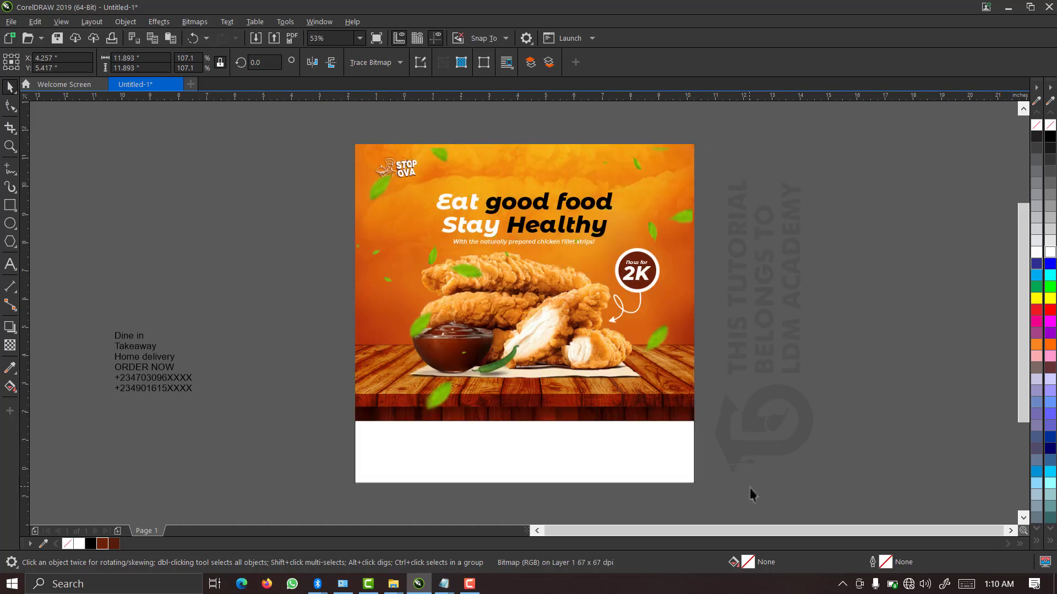
left_click(793, 328)
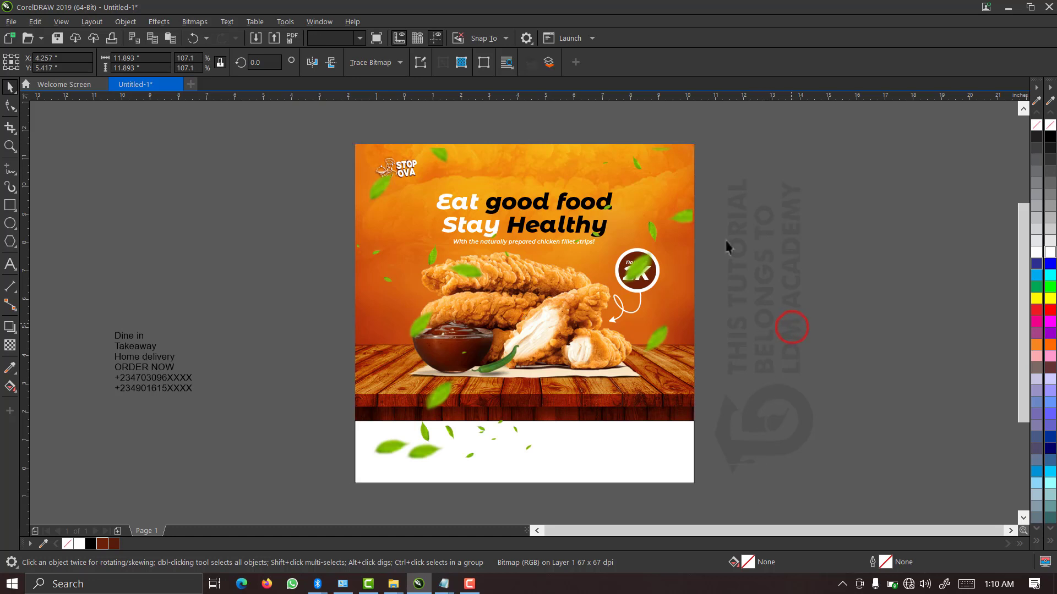
- Apply a Gaussian Blur with a 3.3-pixel radius to the leaves image
left_click(685, 213)
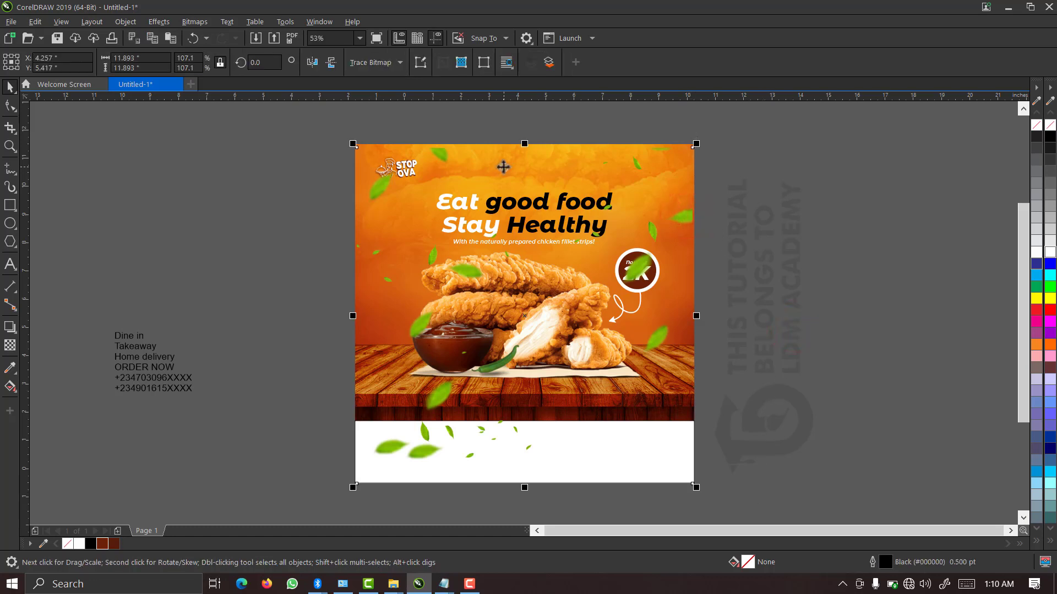
left_click(168, 21)
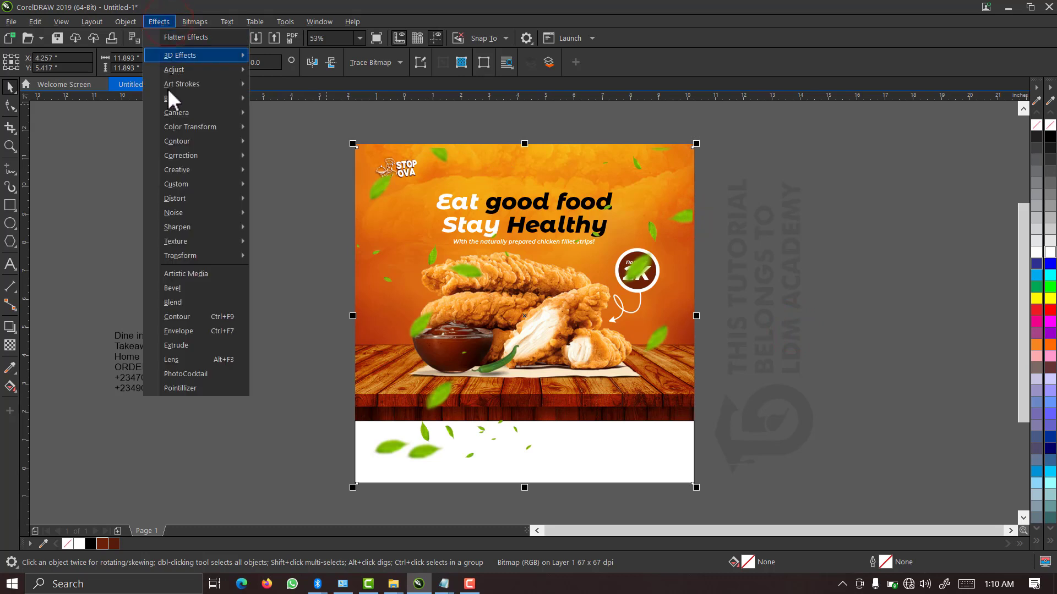
mouse_move(169, 97)
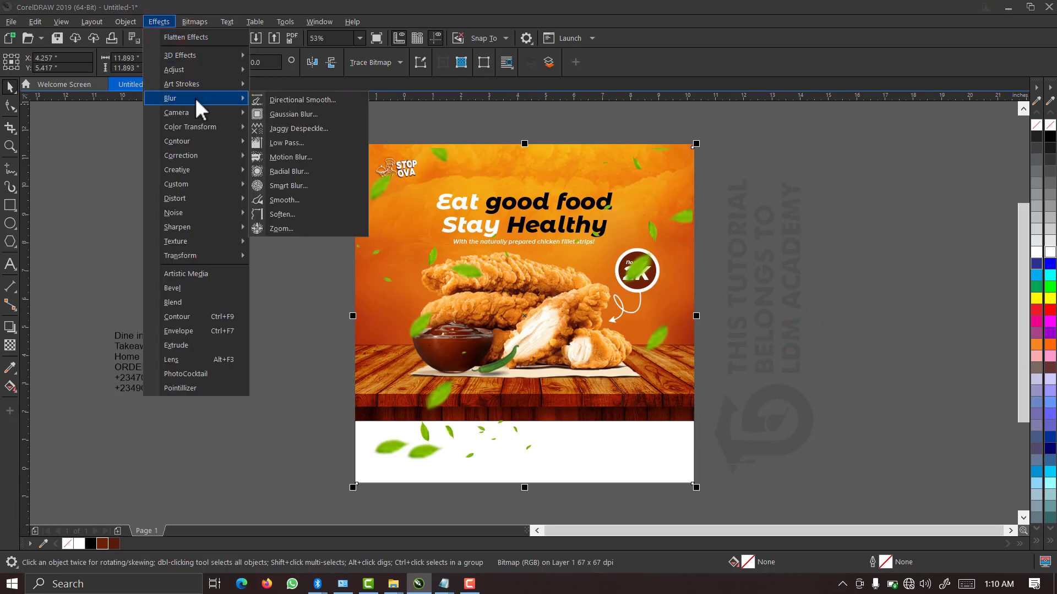
left_click(296, 114)
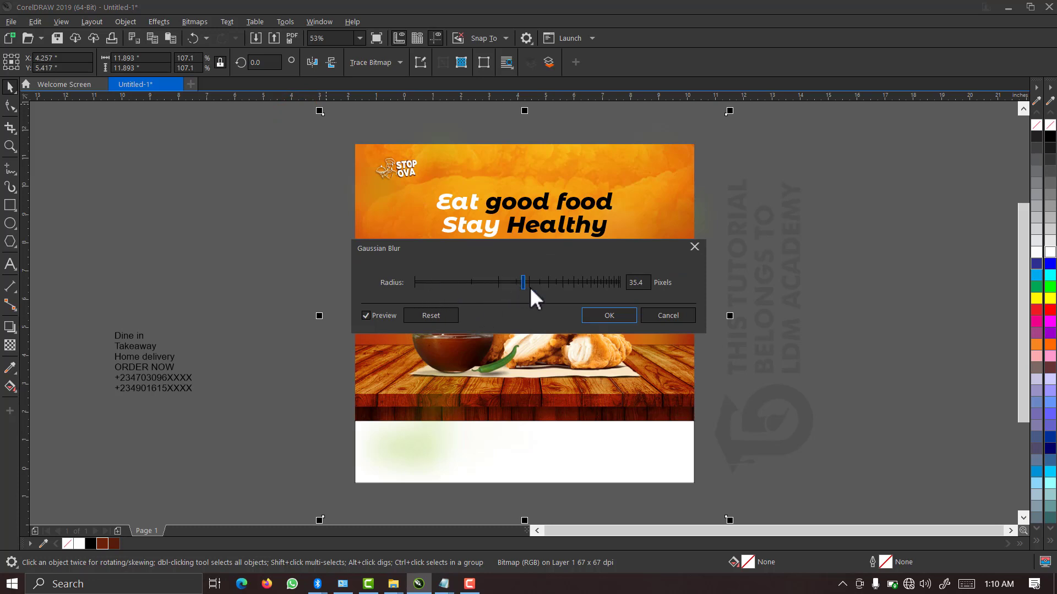
left_click_drag(523, 280, 441, 297)
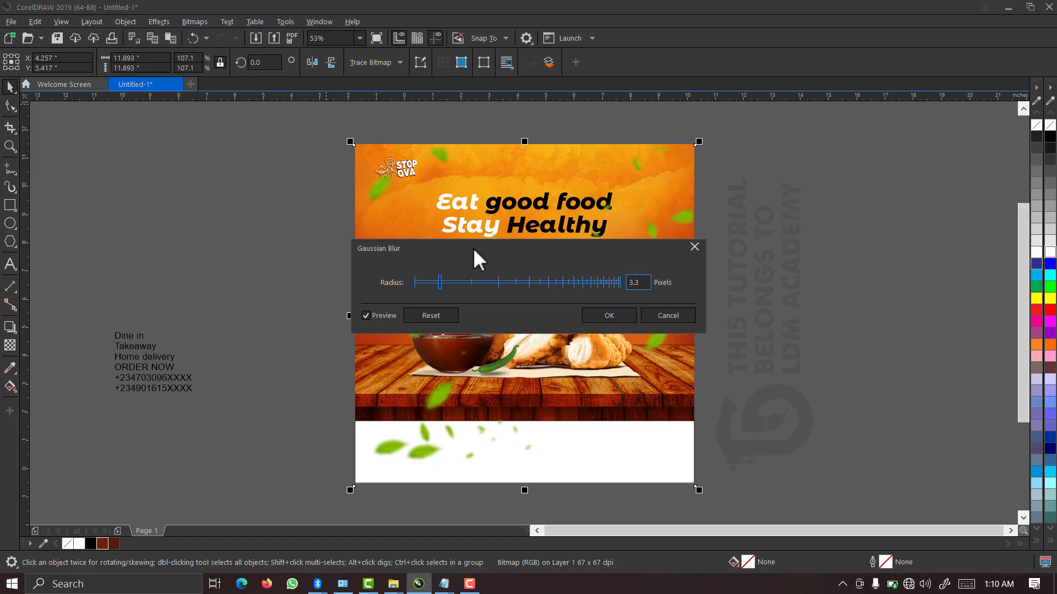
left_click(612, 314)
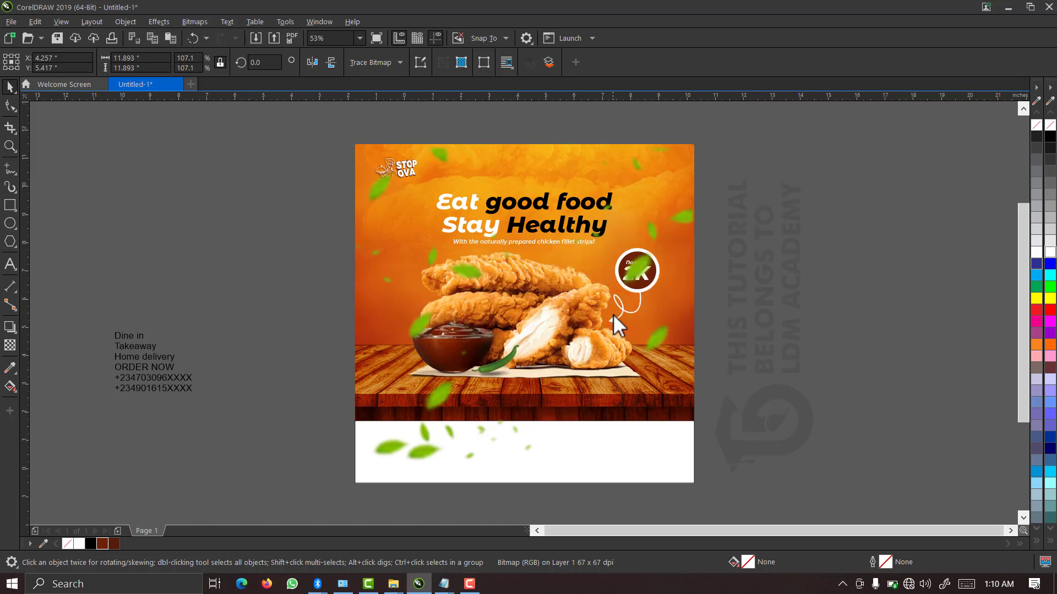
left_click(766, 244)
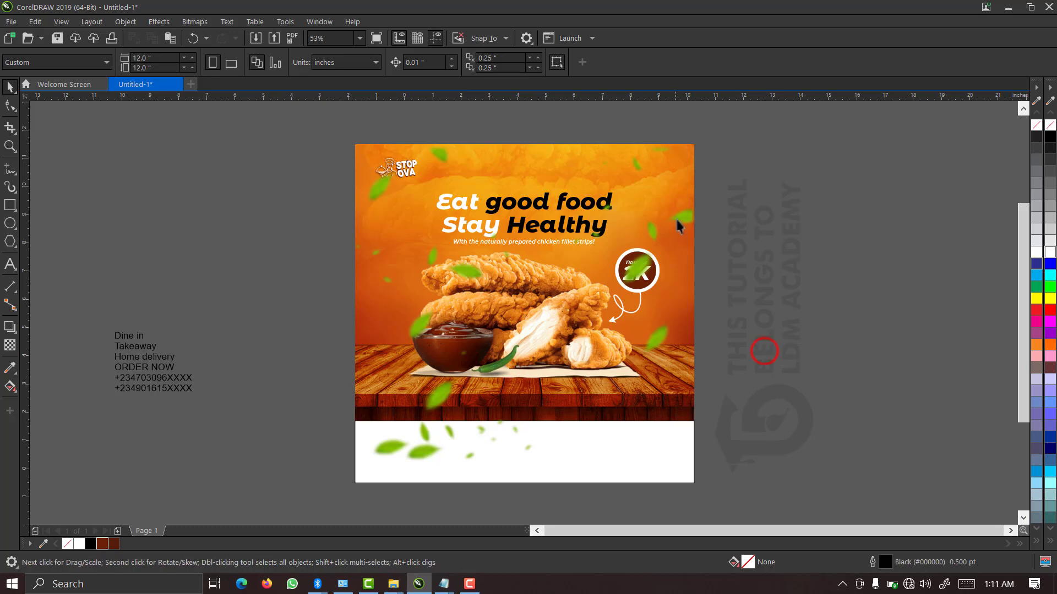
- Align the leaves image vertically with the centre of the flyer background
left_click(679, 216)
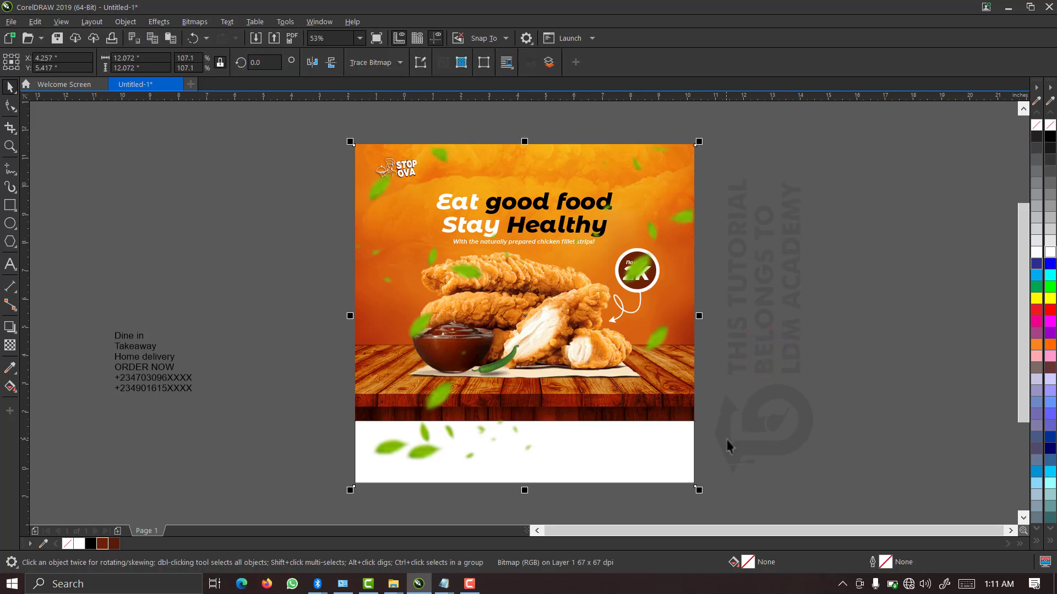
left_click(700, 489)
left_click(752, 243)
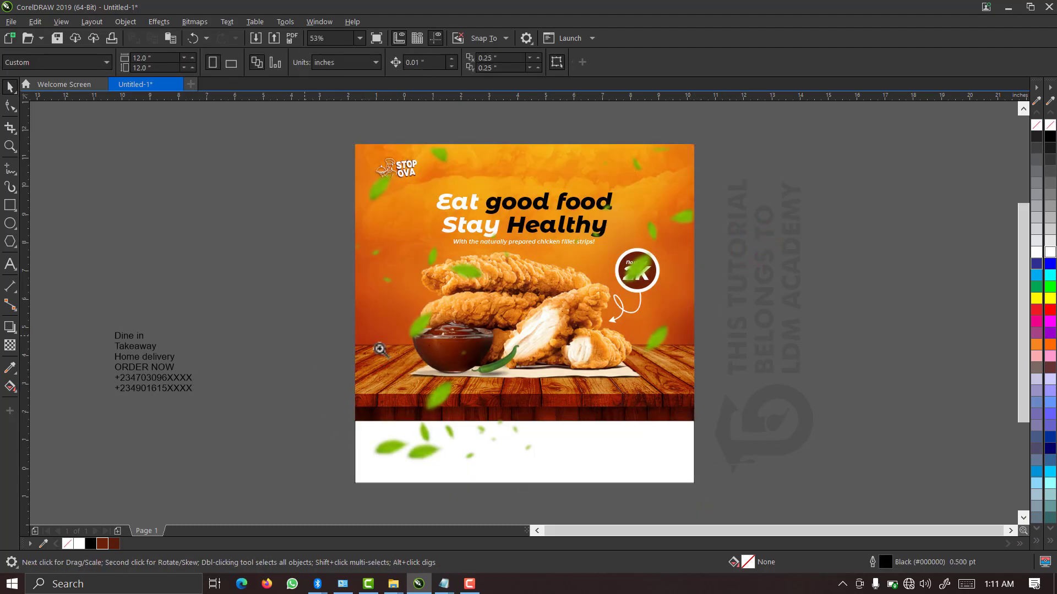
key("z")
left_click_drag(703, 131, 307, 208)
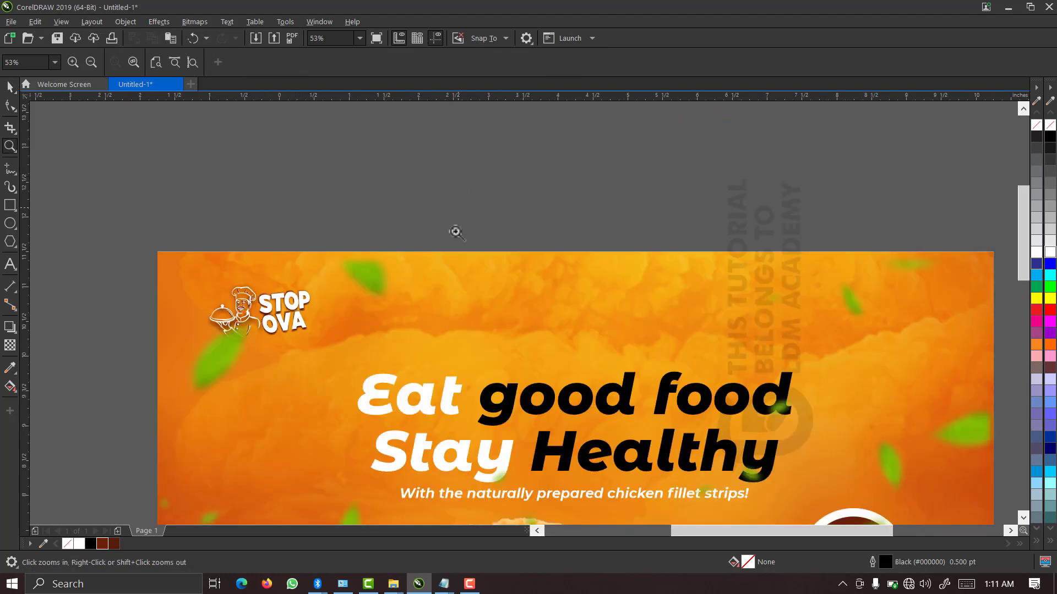
key("space")
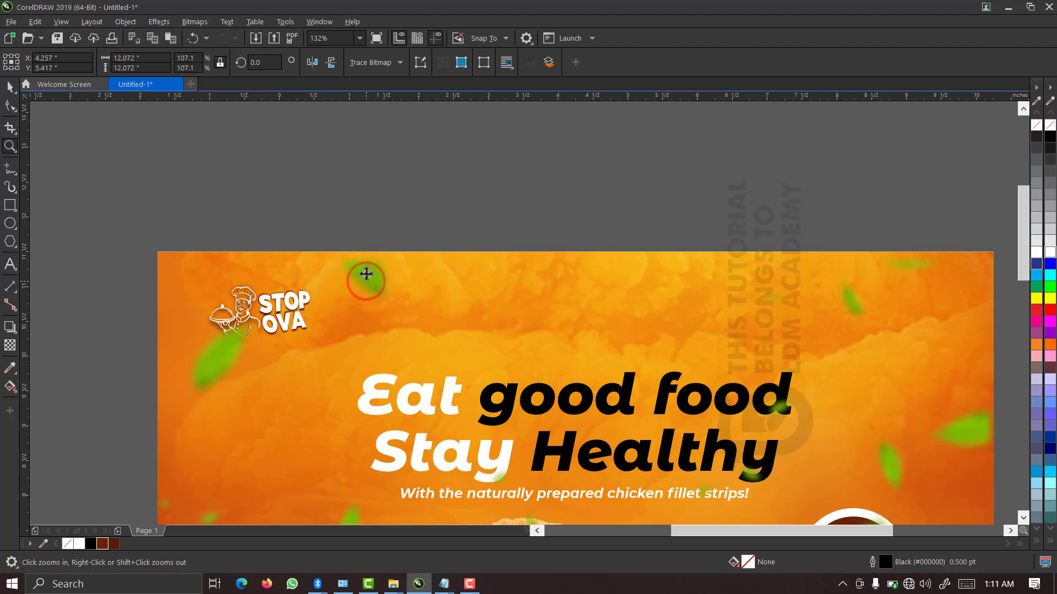
left_click_drag(366, 276, 371, 289)
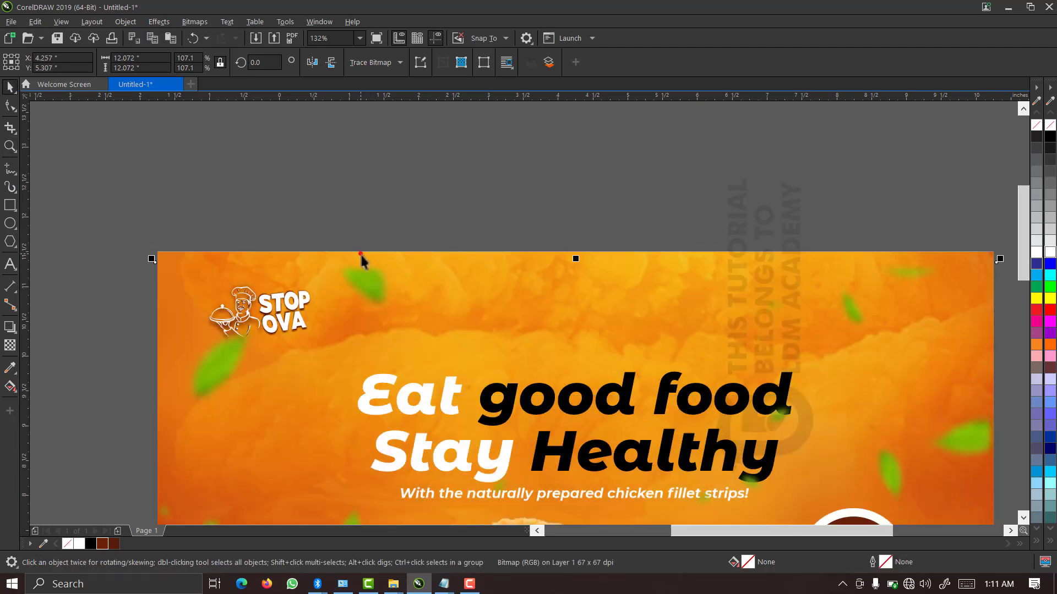
left_click(359, 252)
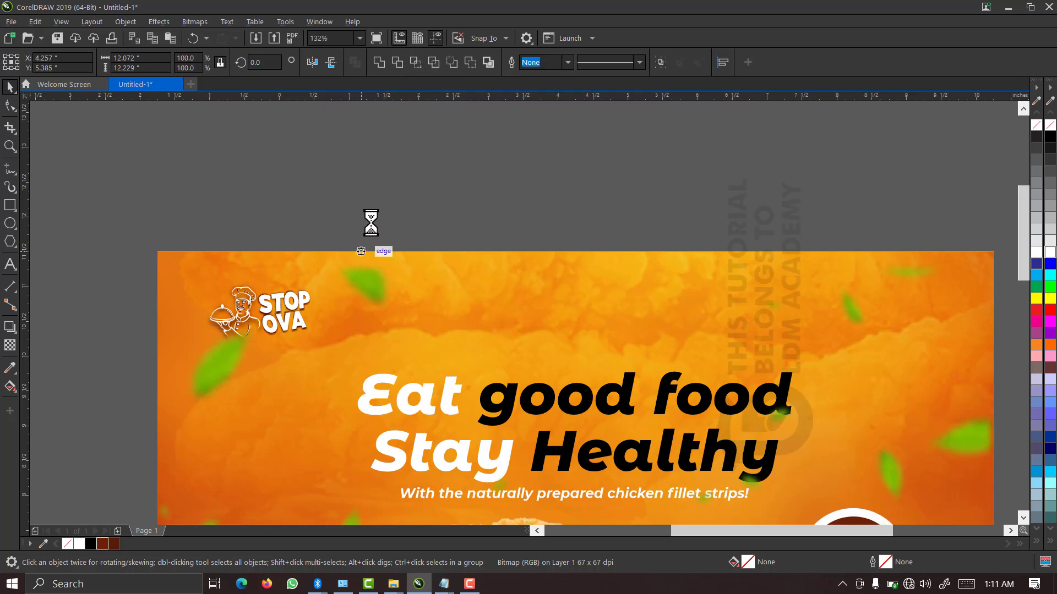
key("e")
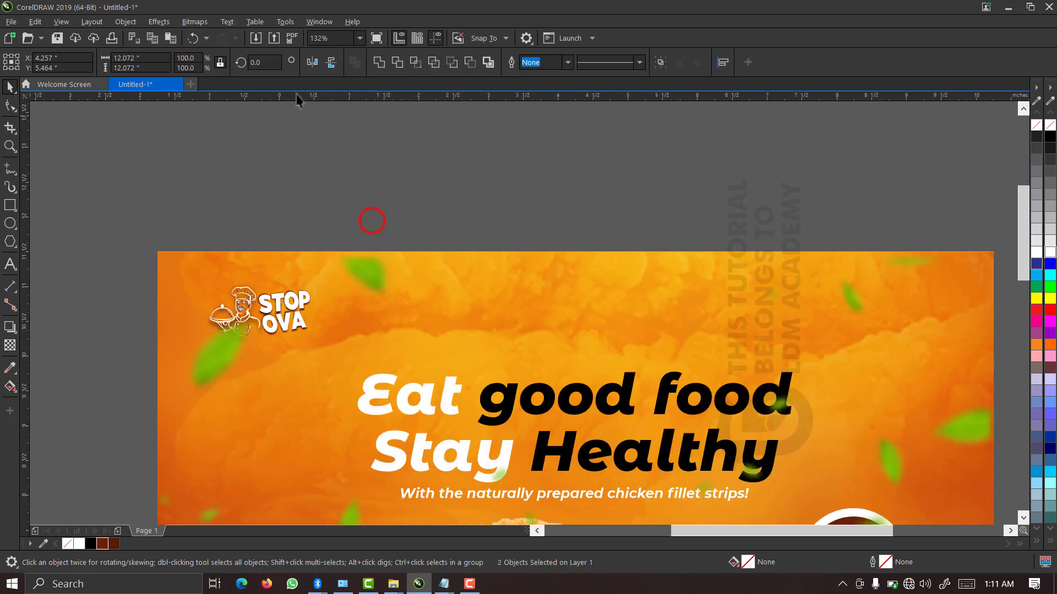
left_click(359, 38)
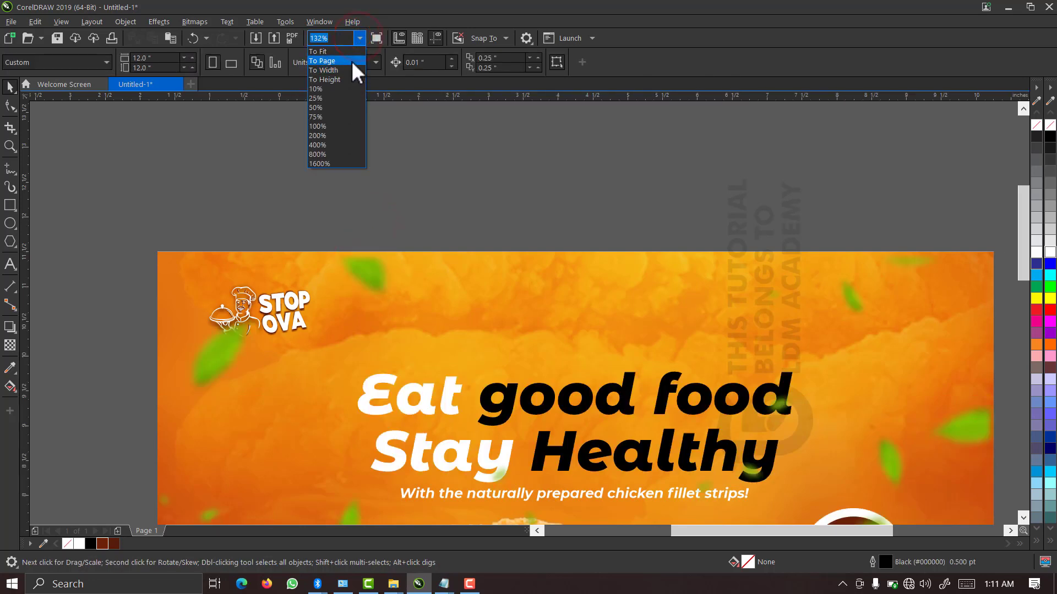
left_click(351, 63)
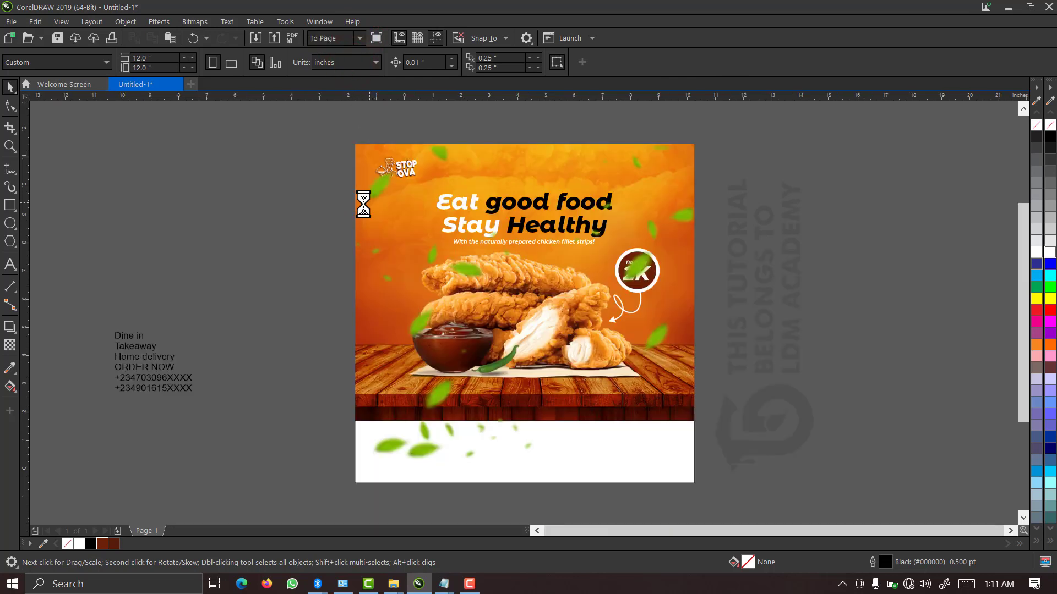
left_click(334, 134)
left_click_drag(449, 210, 449, 209)
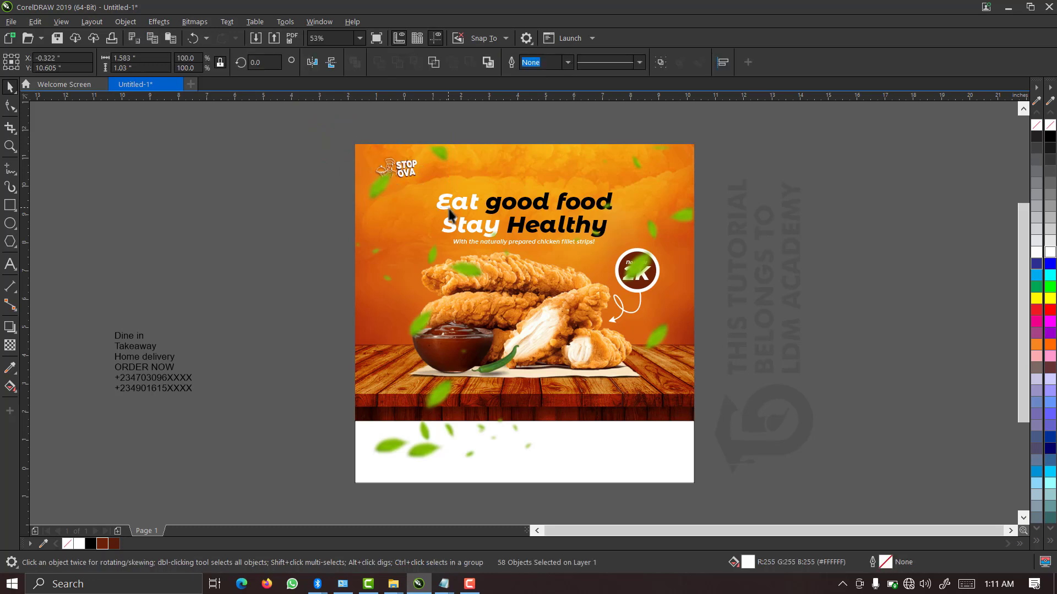
left_click(731, 274)
- Move the "Dine in", "Takeaway" and "Home delivery" lines onto the left of the flyer's white strip, in bold Montserrat
left_click(149, 358)
left_click_drag(99, 317, 188, 370)
left_click_drag(188, 367, 422, 446)
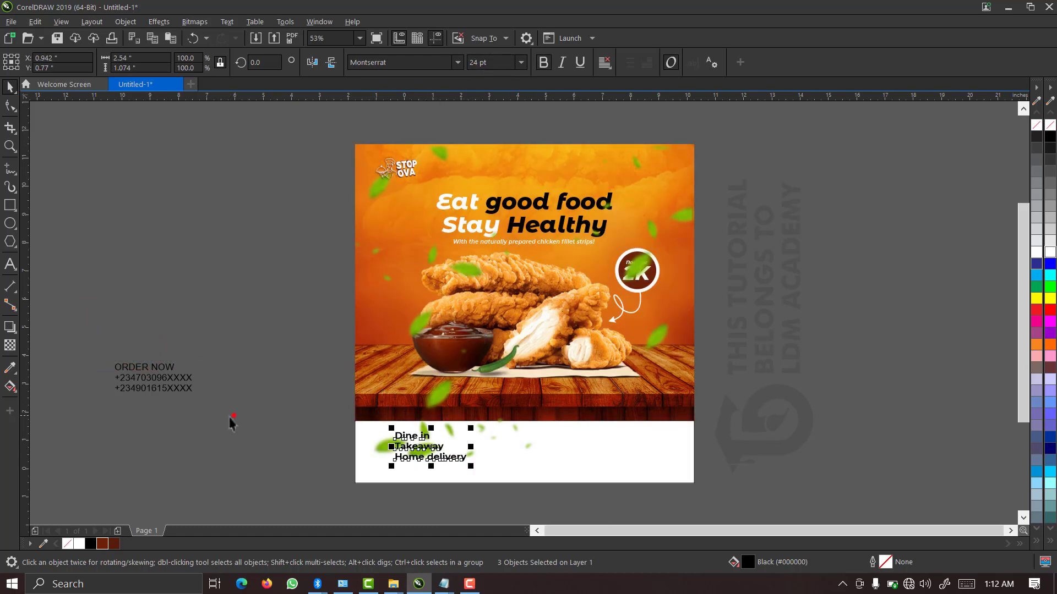
- Move the two phone number lines onto the right of the white strip and set their font to Montserrat Alternates ExtraBold
left_click_drag(230, 419, 110, 368)
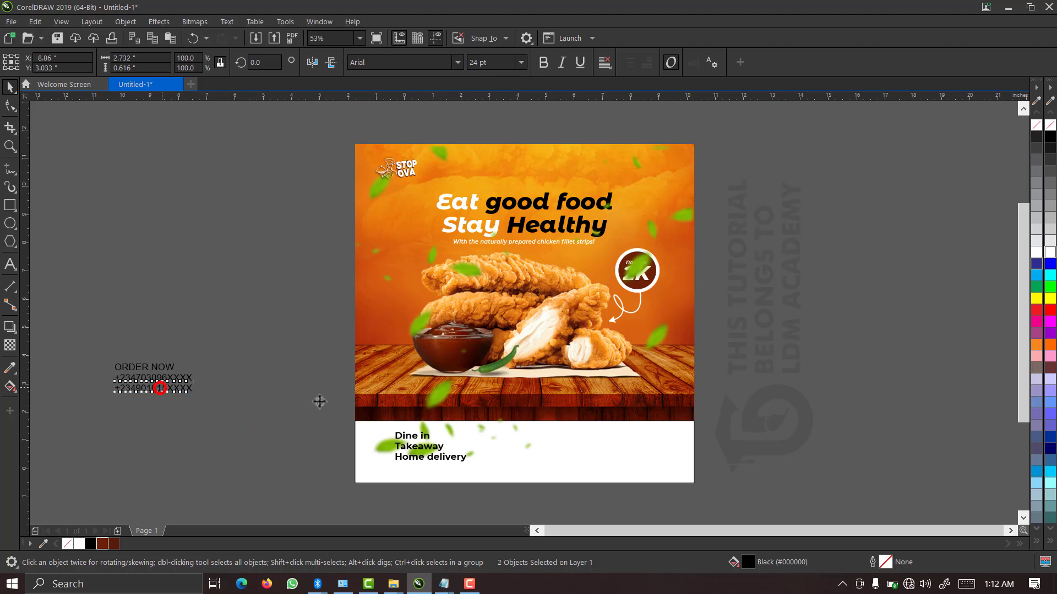
left_click_drag(167, 392, 612, 450)
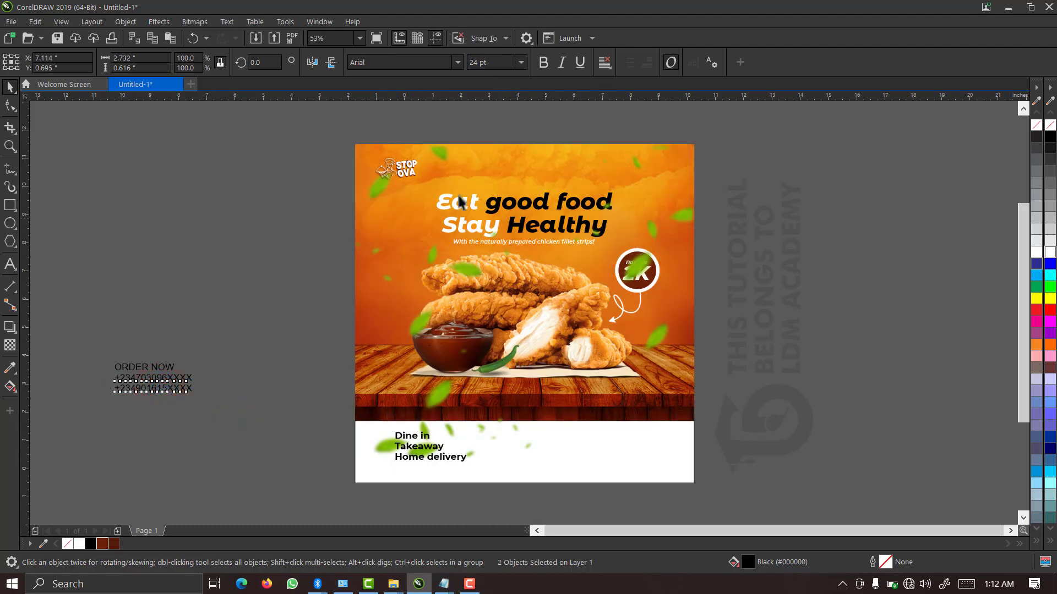
left_click(457, 63)
left_click(449, 110)
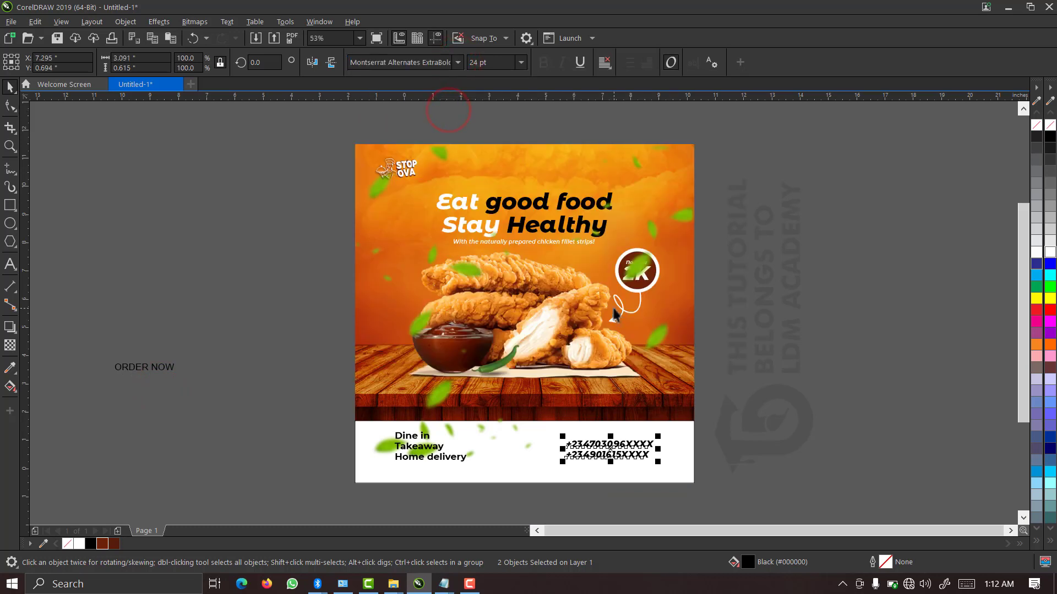
- Insert the missing digit before the masked ending of the second phone number
left_click(695, 363)
scroll(699, 365, "up", 4)
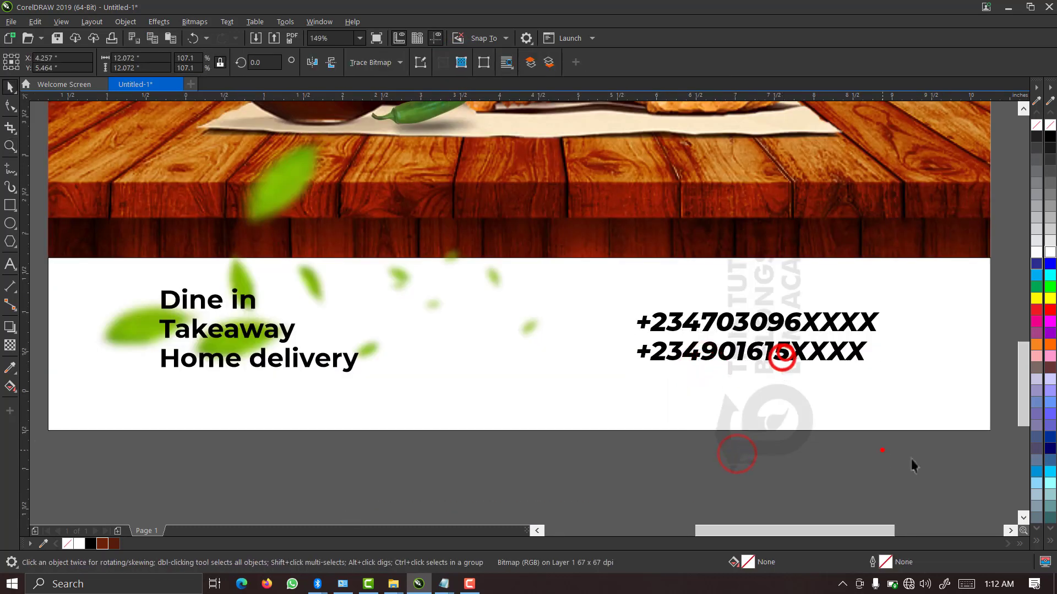
left_click(782, 359)
double_click(781, 352)
type("9")
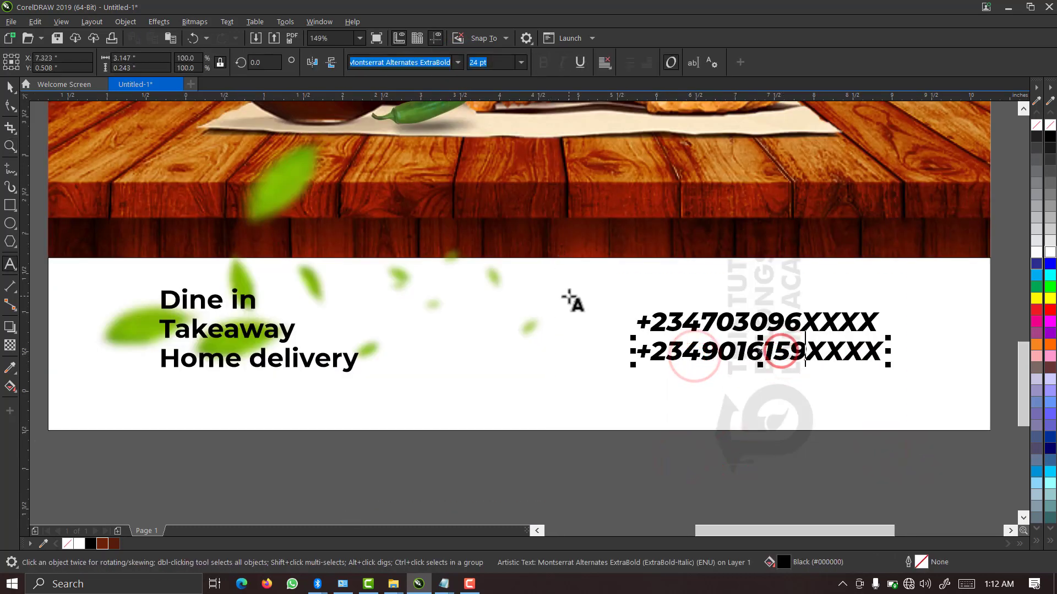
left_click(10, 88)
- Set the "Dine in", "Takeaway" and "Home delivery" lines to Montserrat Alternates ExtraBold
left_click_drag(138, 278, 446, 472)
left_click(458, 62)
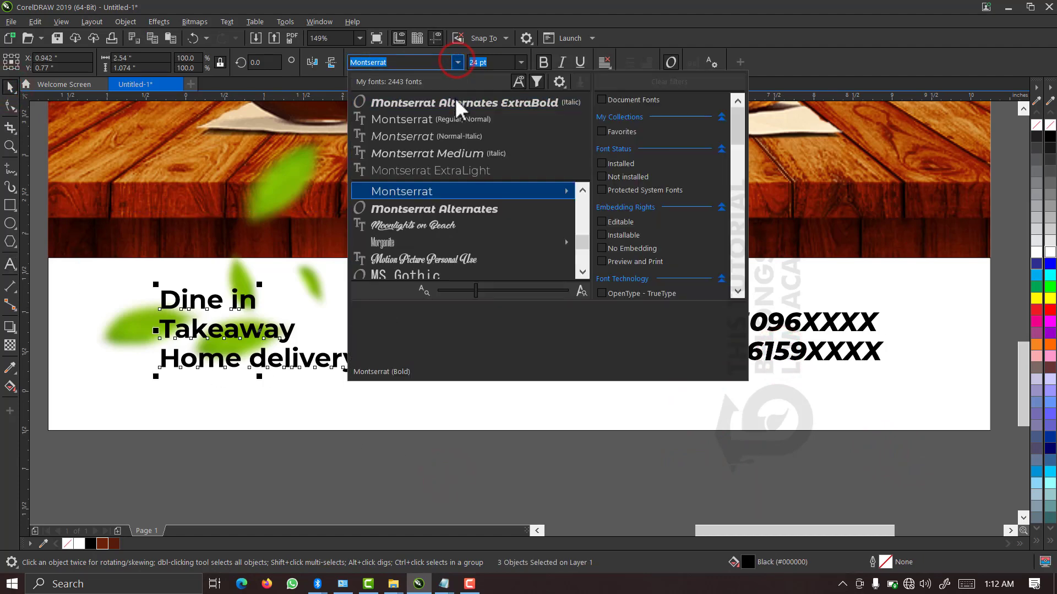
left_click(455, 102)
left_click(260, 434)
left_click(360, 38)
left_click(350, 66)
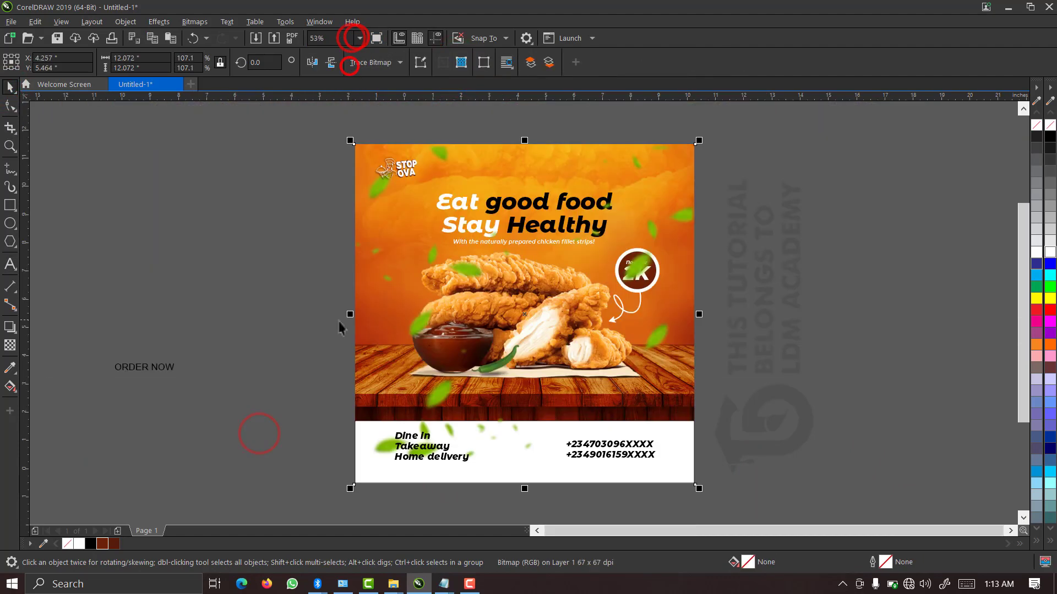
- Set the three service lines and both phone number lines in the white strip to bold Montserrat
left_click_drag(756, 400, 331, 491)
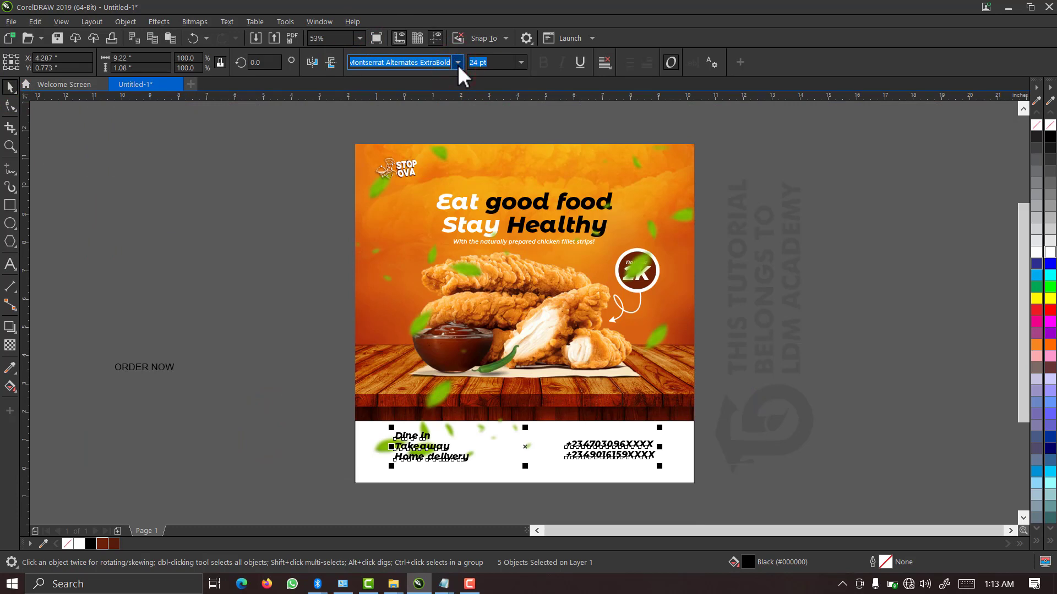
left_click(457, 62)
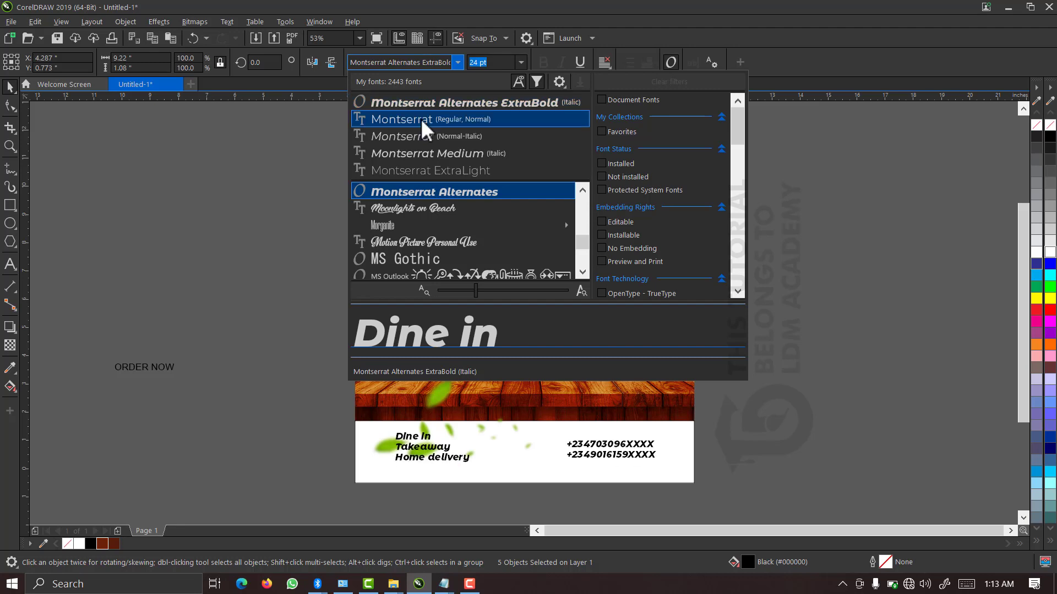
left_click(420, 118)
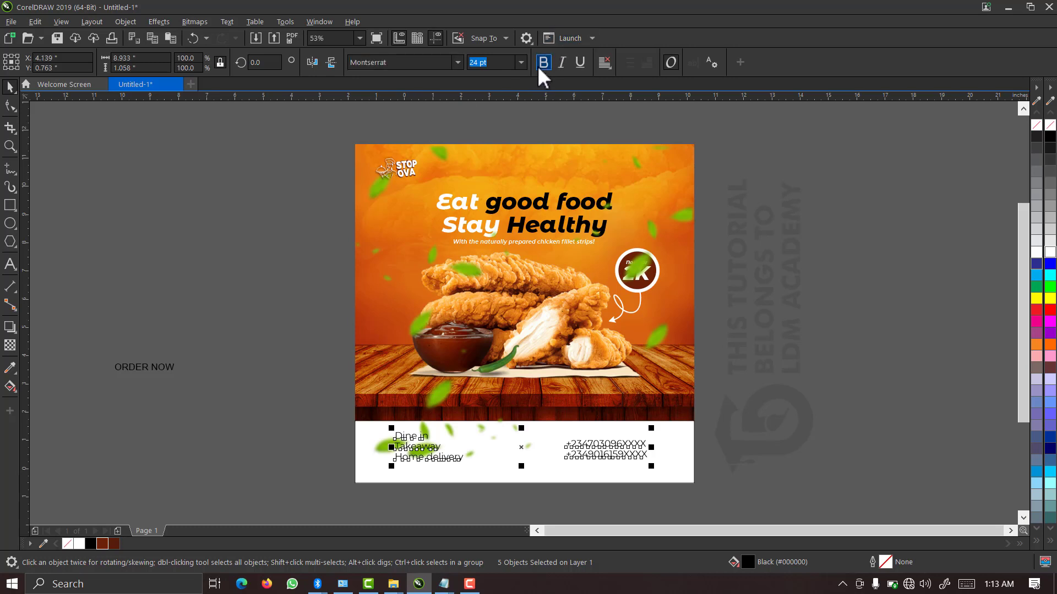
left_click(542, 63)
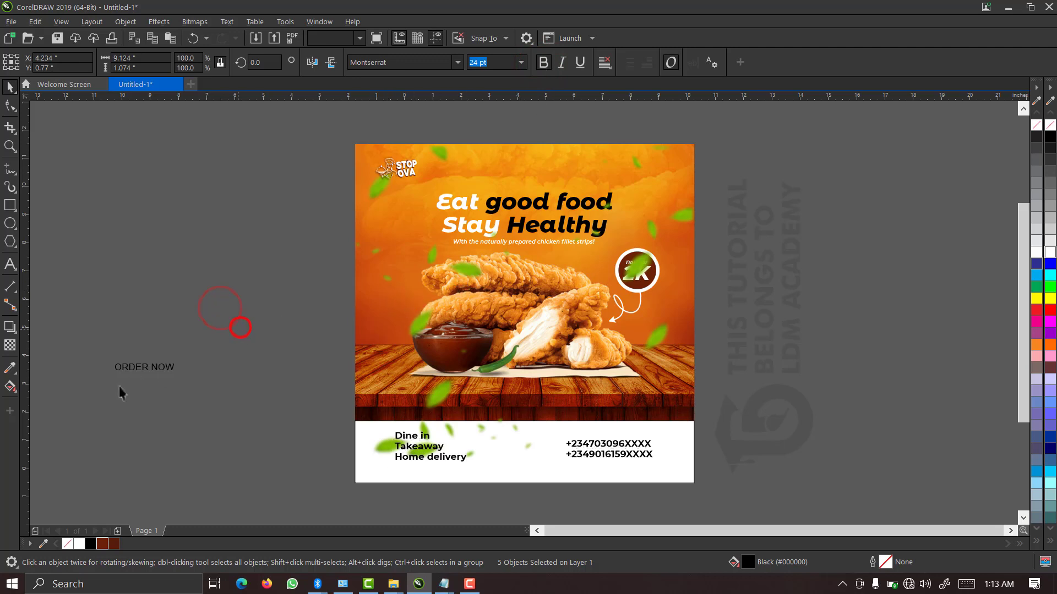
- Move the "ORDER NOW" text between the service and phone lines and draw a rectangle about 2.57 x 0.42 in around it
left_click_drag(122, 394, 80, 410)
left_click_drag(136, 366, 514, 447)
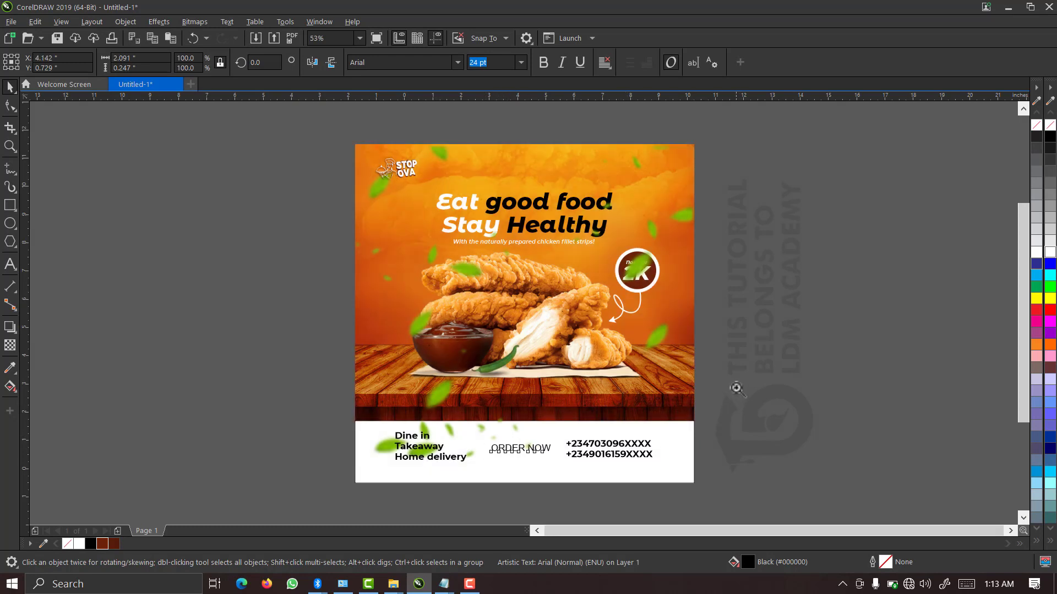
scroll(731, 382, "down", 1)
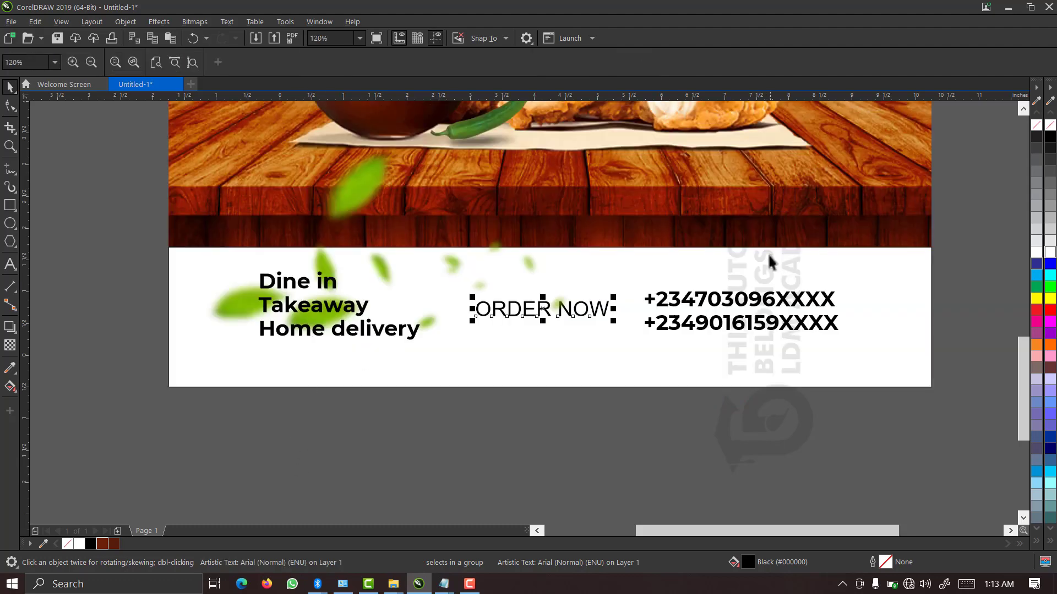
left_click_drag(437, 248, 691, 368)
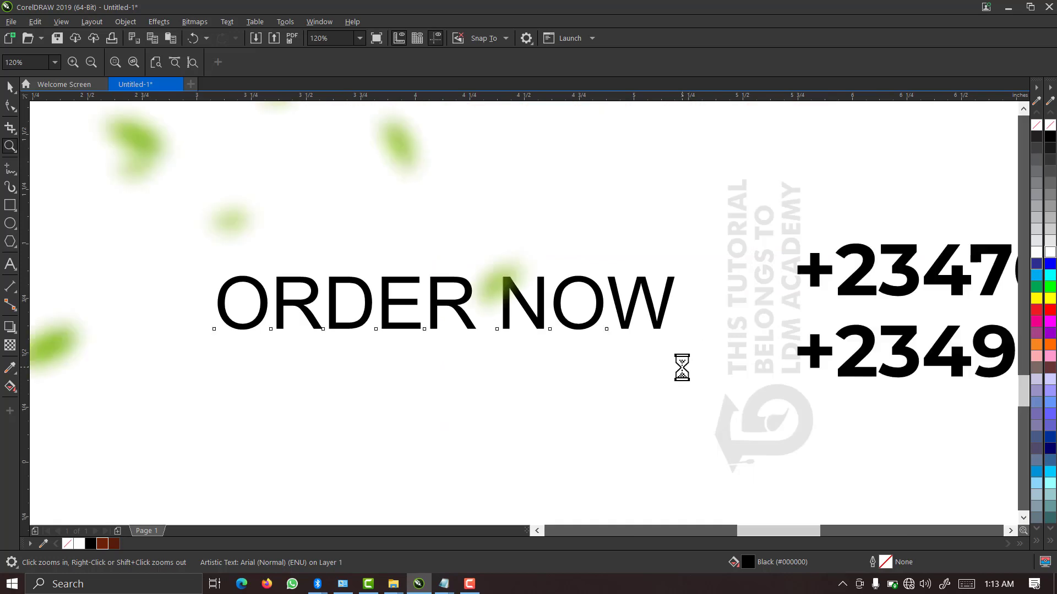
left_click(10, 205)
mouse_move(177, 260)
left_mouse_down()
mouse_move(456, 359)
mouse_move(637, 371)
mouse_move(739, 353)
left_mouse_up()
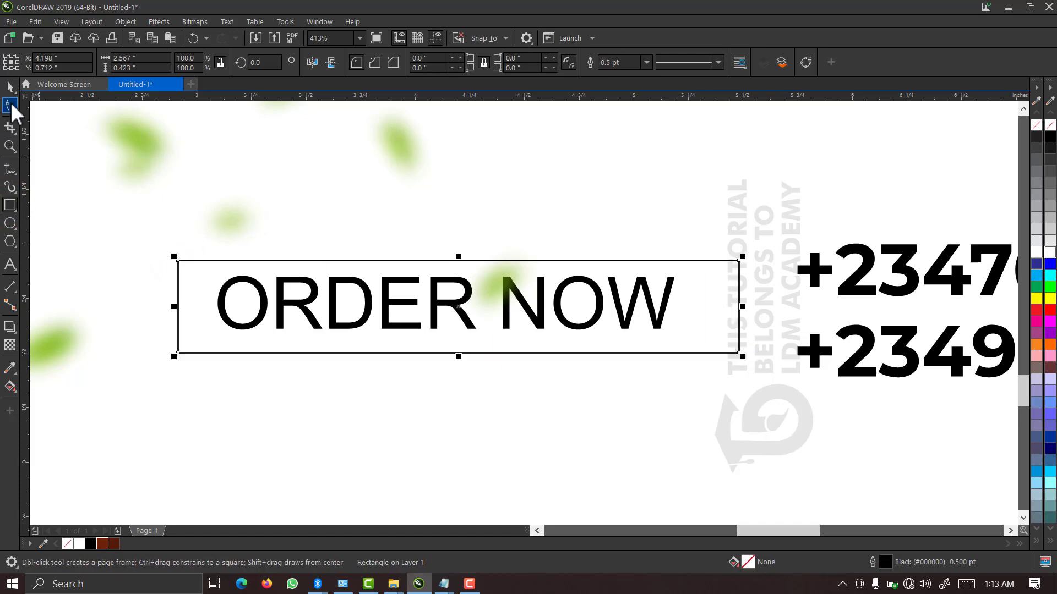
- Round all corners of the rectangle around "ORDER NOW" to a radius of about 0.209 in, forming a pill shape
key("space")
left_click(10, 105)
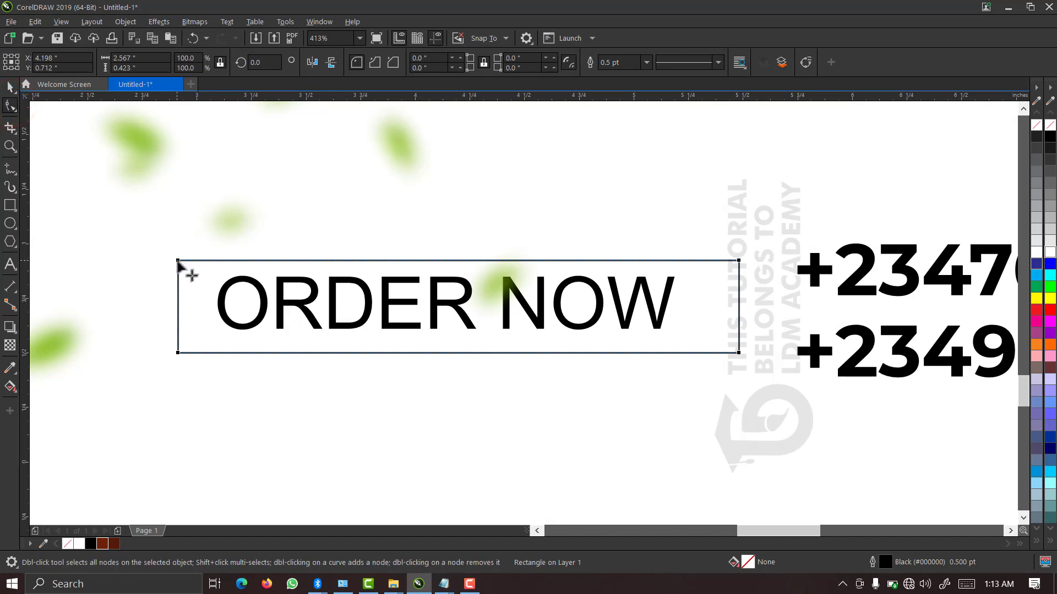
scroll(180, 265, "up", 2)
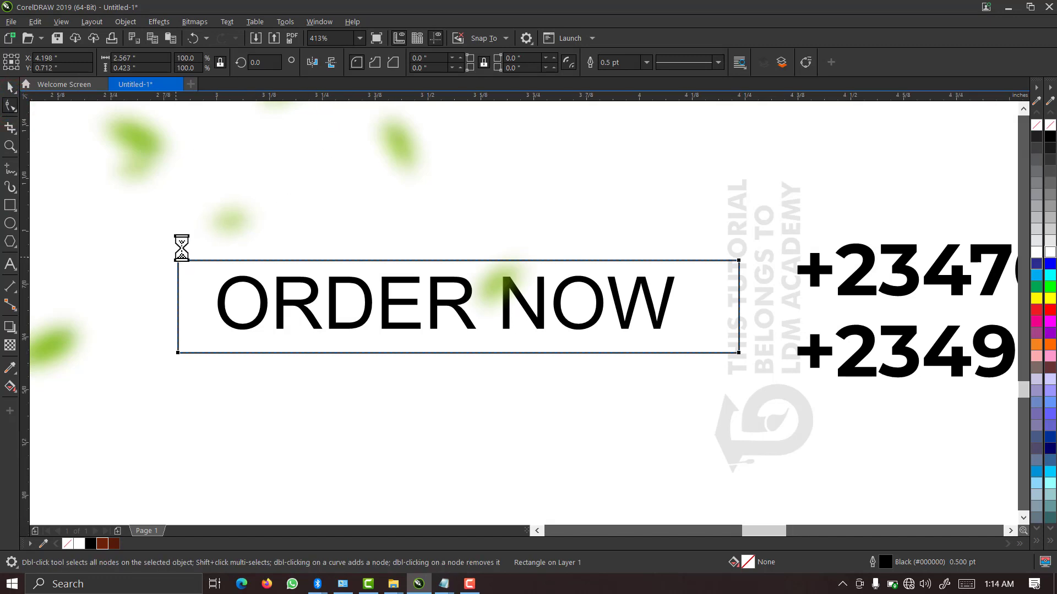
scroll(182, 267, "up", 2)
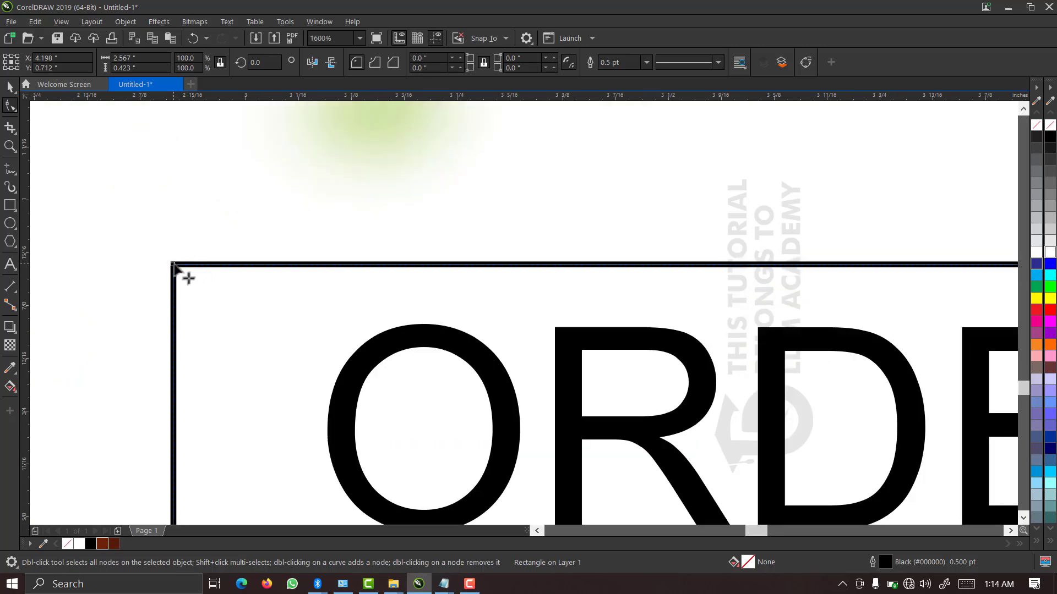
left_click_drag(173, 264, 351, 264)
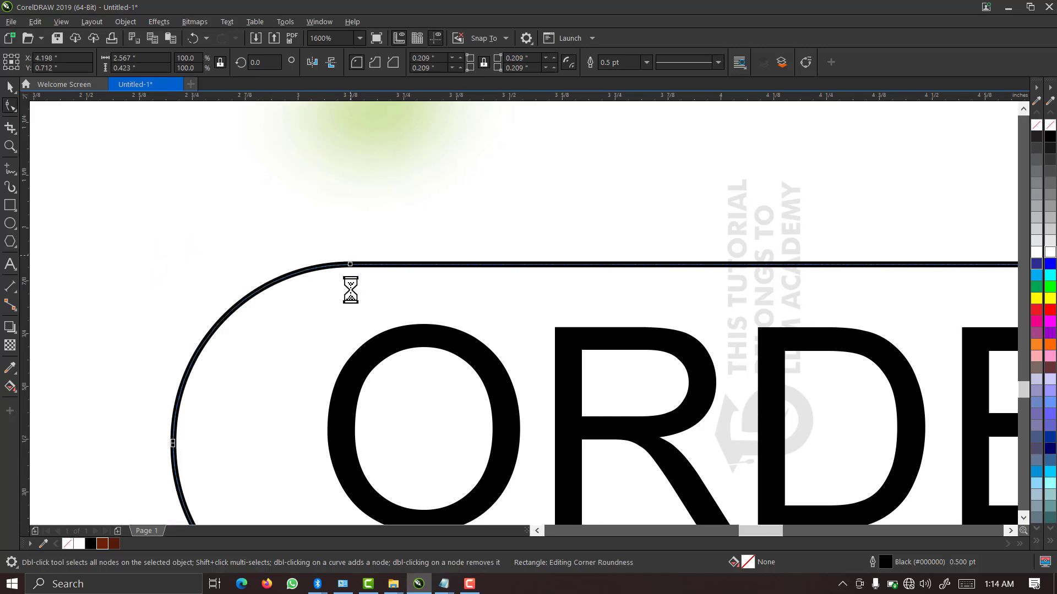
scroll(350, 290, "down", 1)
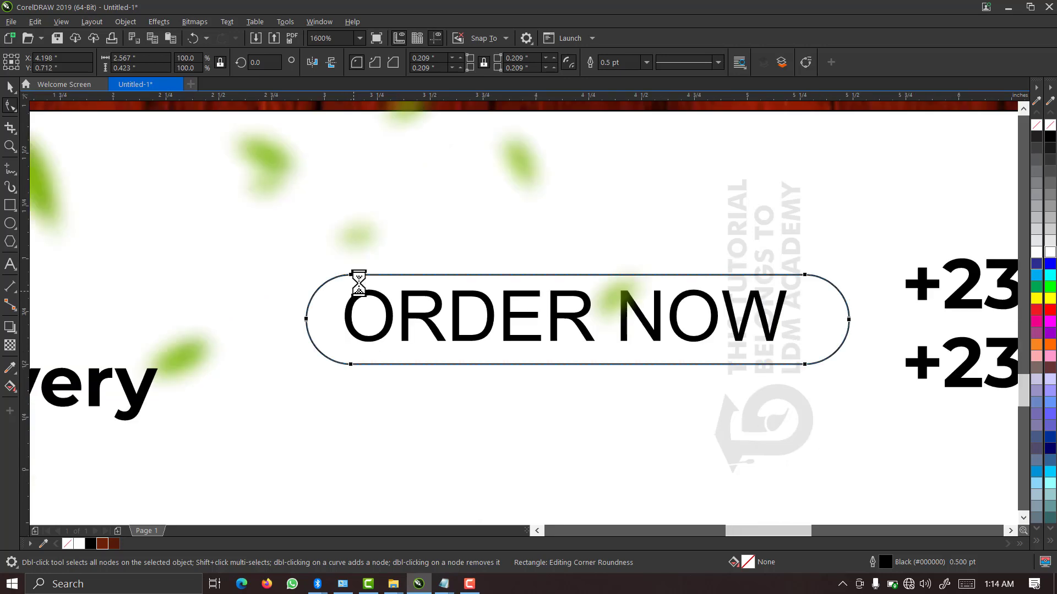
left_click(10, 87)
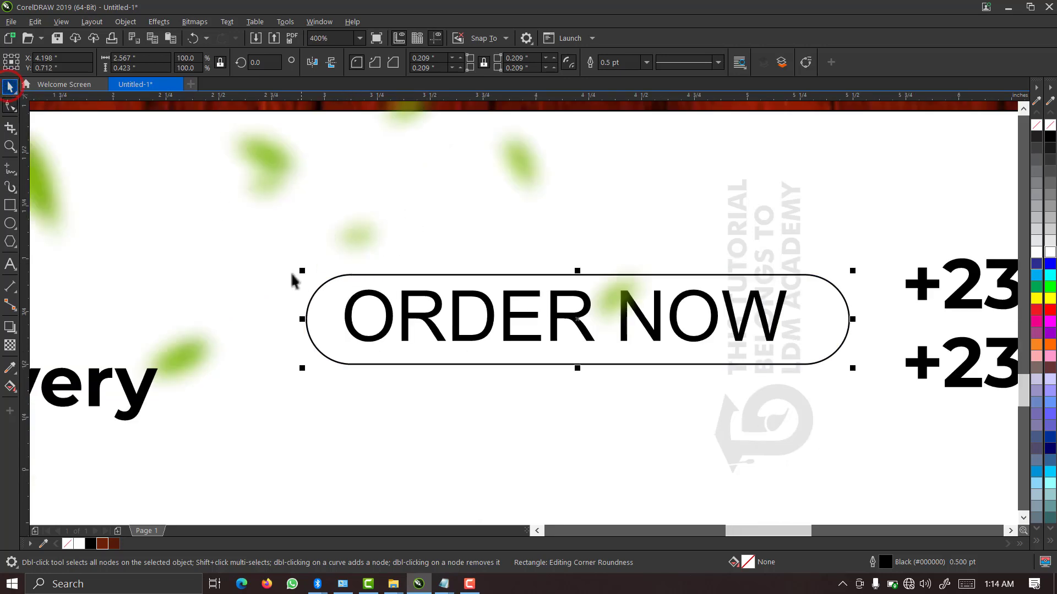
- Move the "ORDER NOW" text out of the pill shape to just above it
key("F2")
left_click_drag(272, 234, 484, 448)
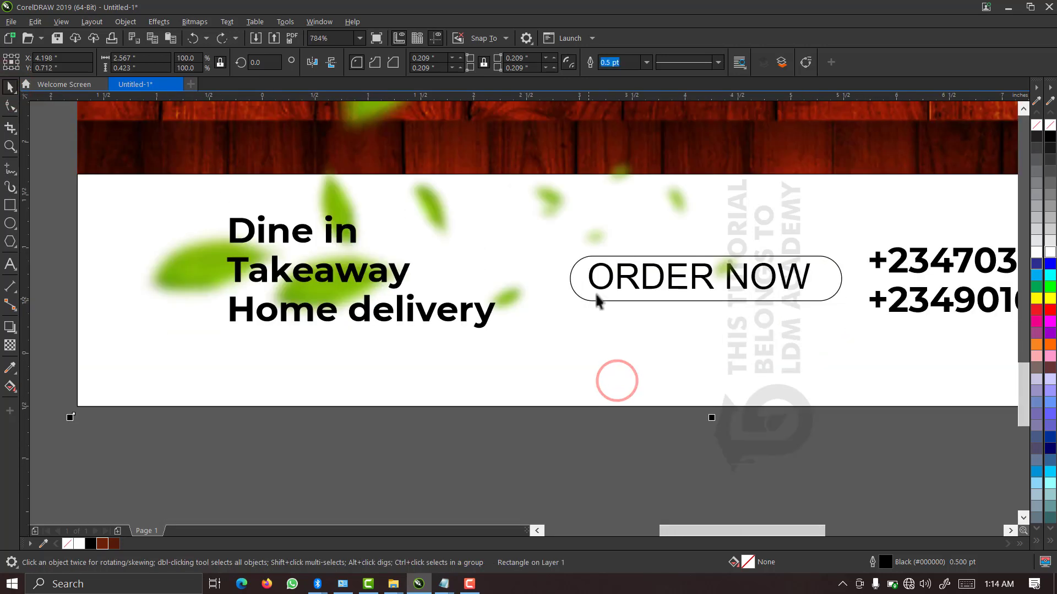
left_click(605, 282)
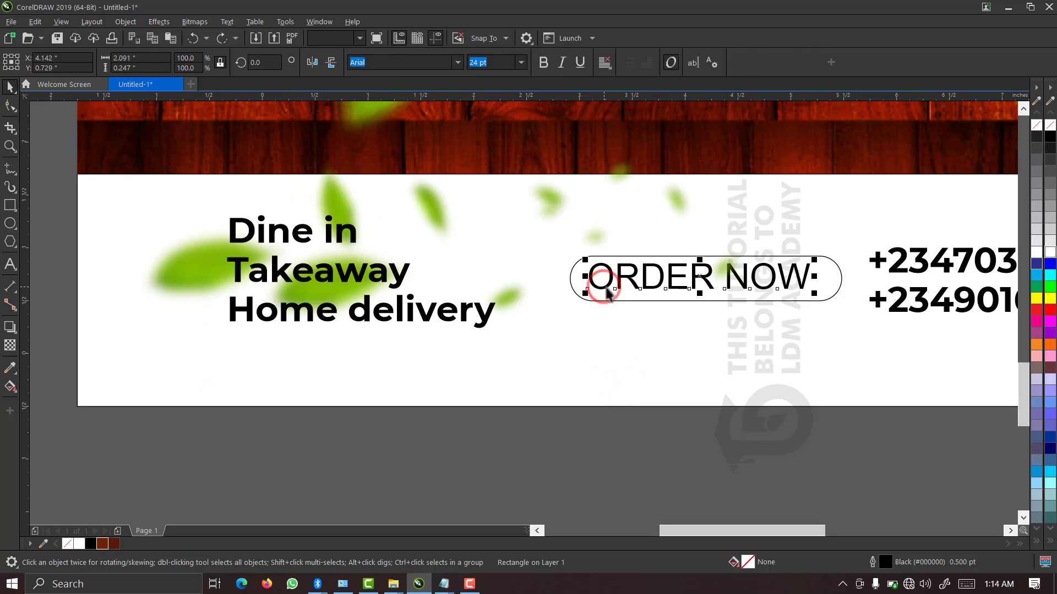
left_click_drag(613, 282, 615, 235)
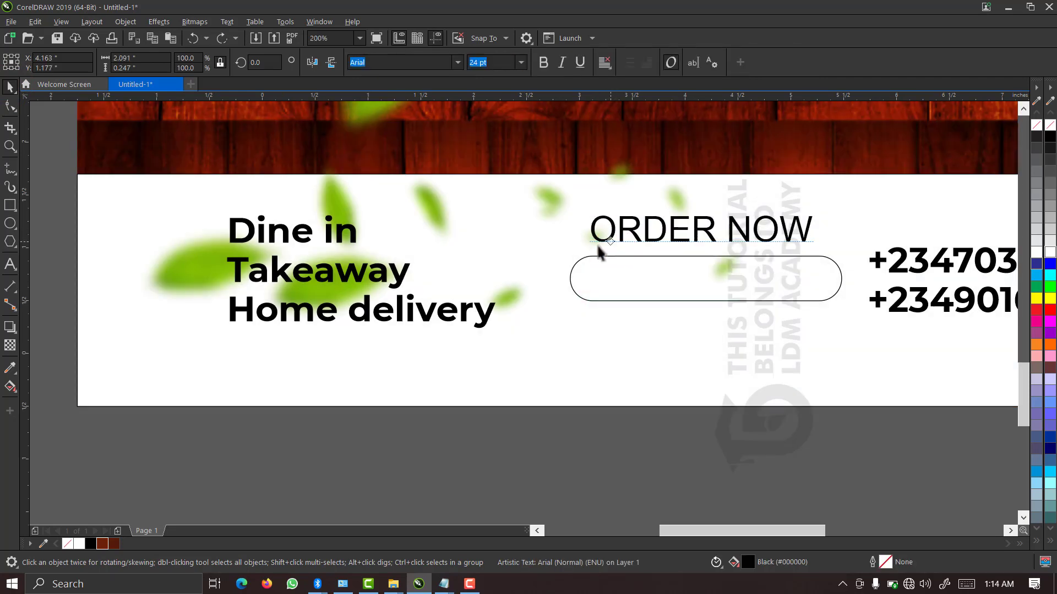
- Draw a circle about 0.26 in across inside the left end of the pill shape
key("F2")
left_click_drag(544, 192, 868, 314)
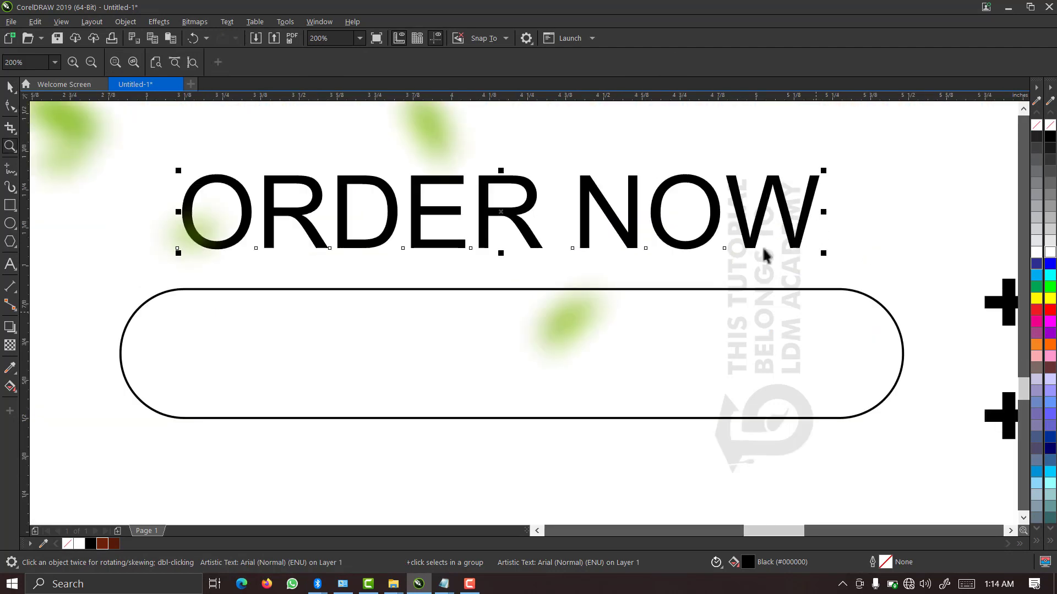
left_click(10, 225)
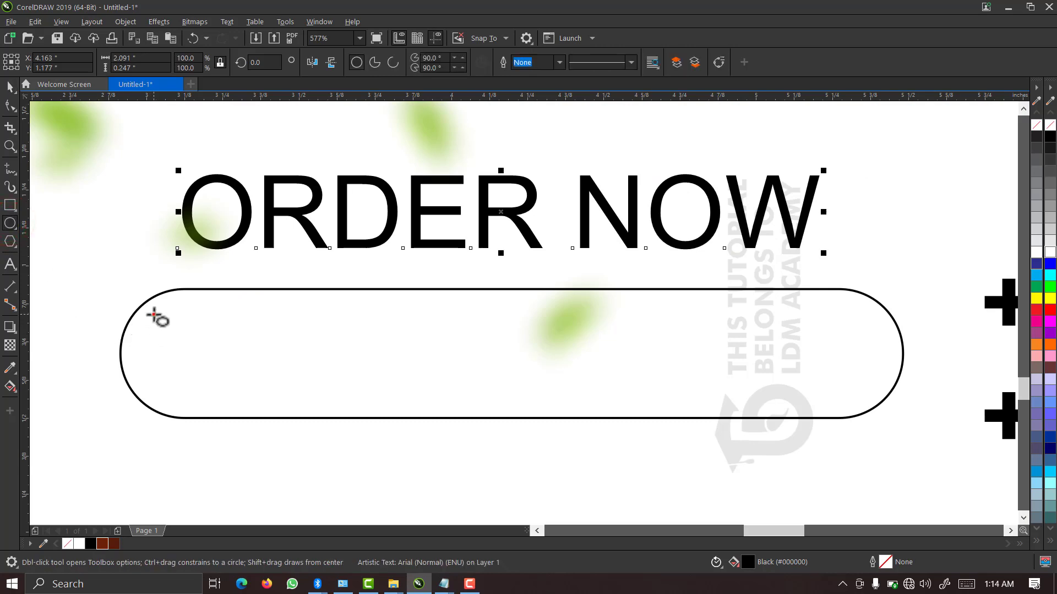
left_click_drag(155, 315, 220, 394)
key("space")
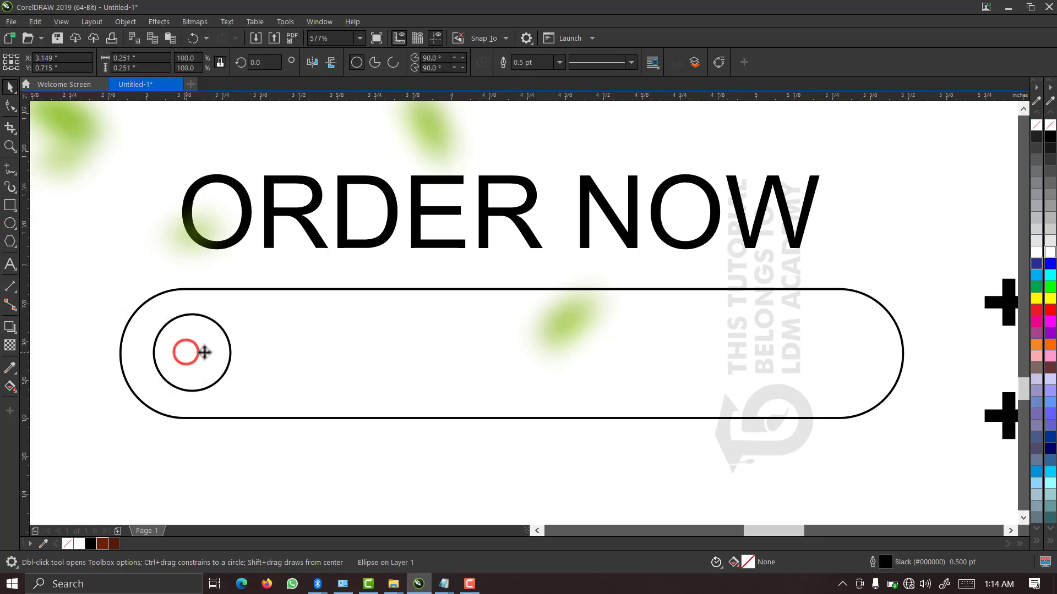
left_click_drag(187, 353, 201, 352)
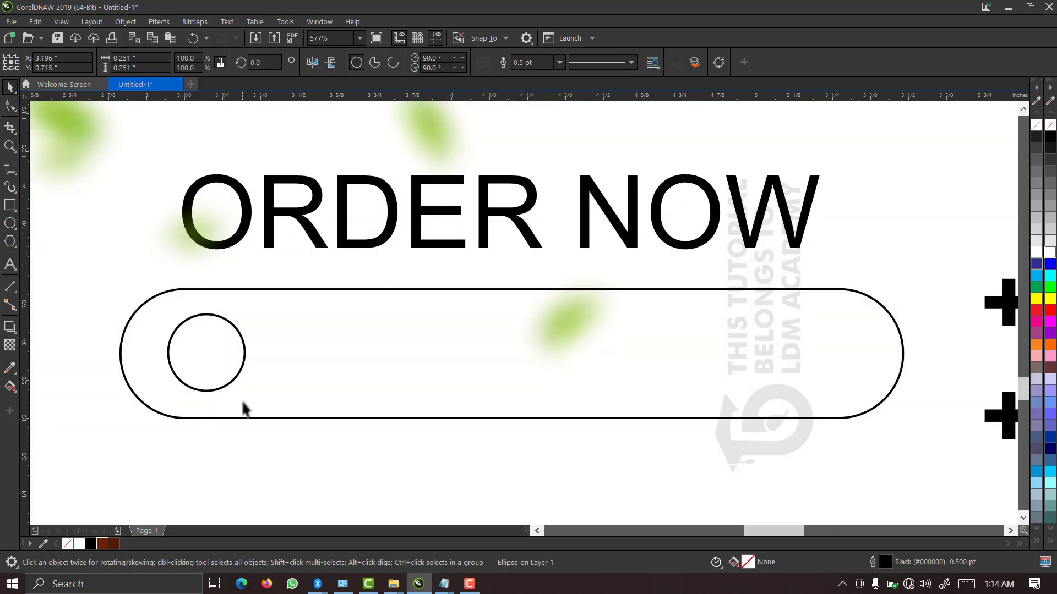
left_click_drag(251, 399, 251, 398)
- Align the small circle vertically with the centre of the pill shape
left_click(290, 340, "shift")
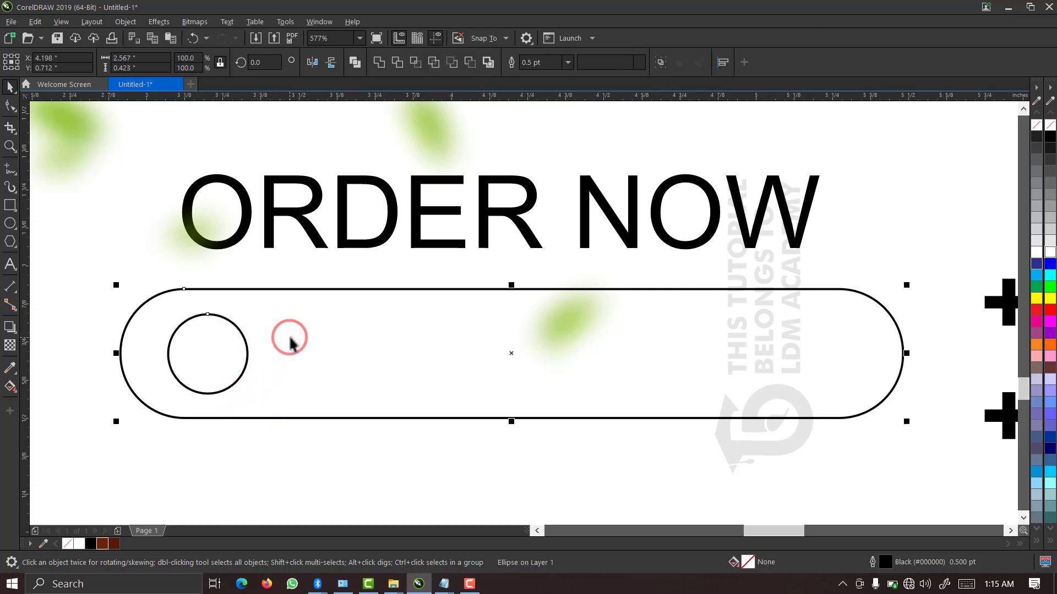
key("e")
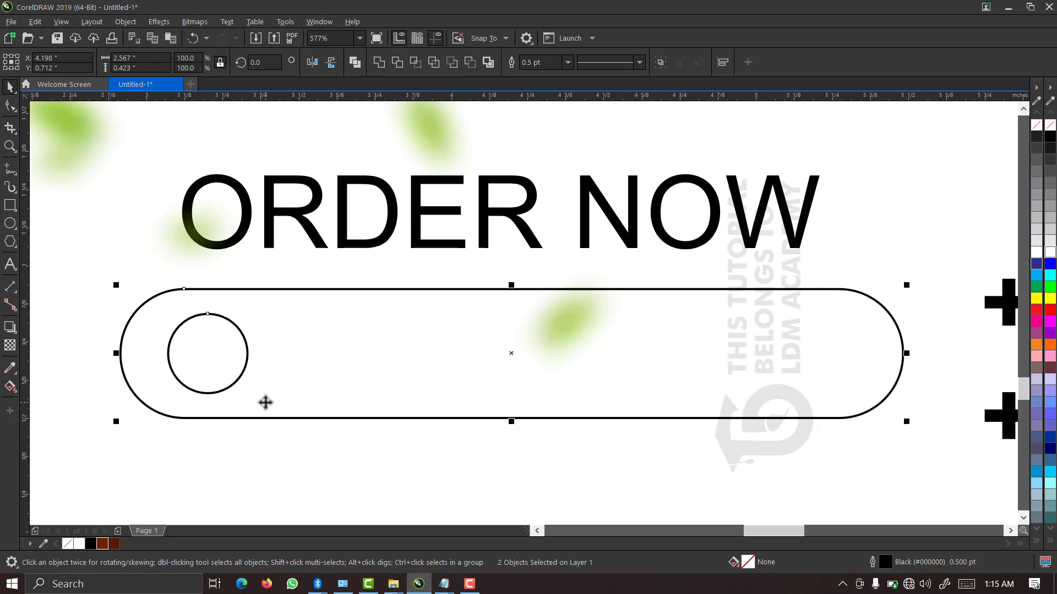
left_click(264, 443)
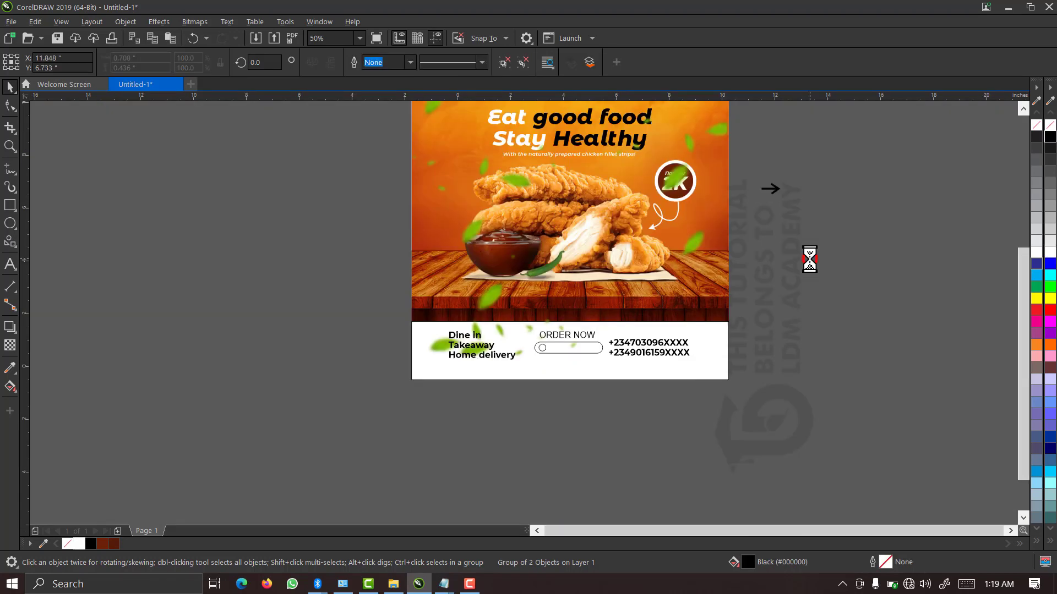
- Scale the black arrow down to about 0.226 in wide and centre it inside the small circle in the pill shape
left_click(809, 258)
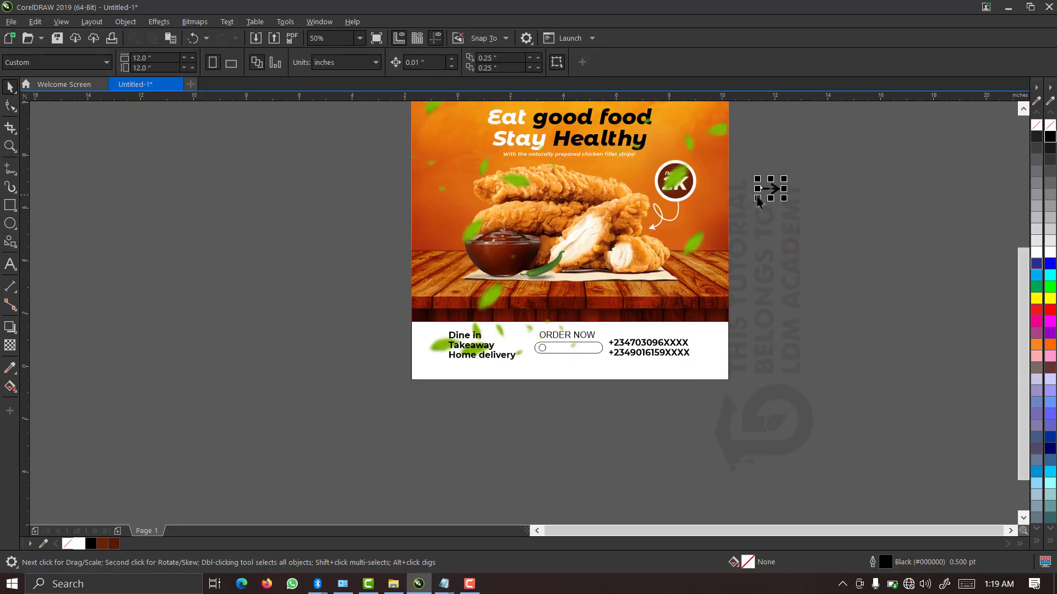
left_click(768, 194)
left_click_drag(769, 193, 529, 364)
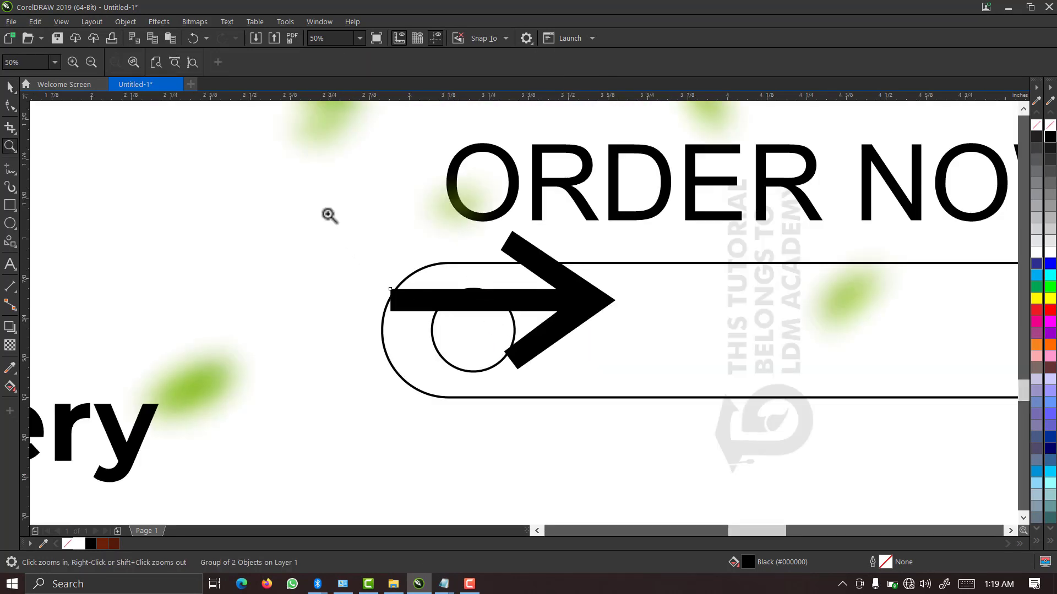
left_click_drag(329, 215, 655, 434)
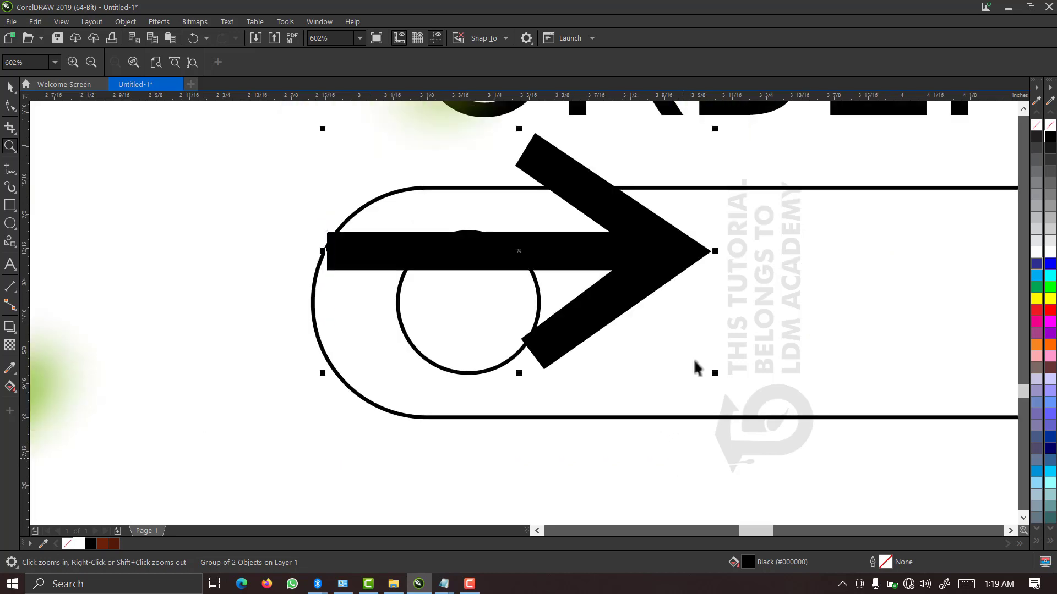
key("space")
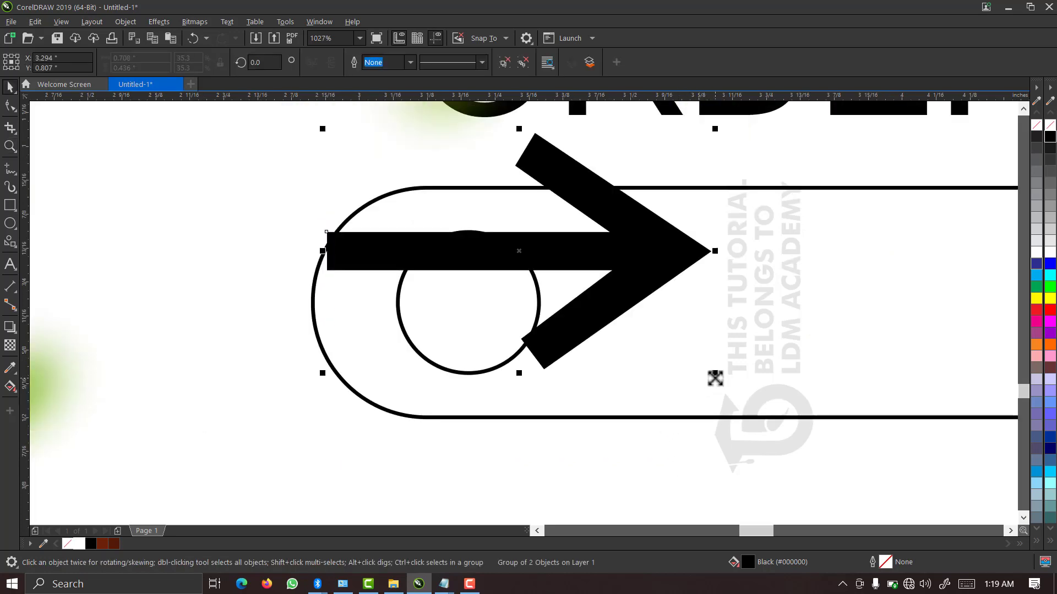
left_click_drag(714, 376, 584, 372)
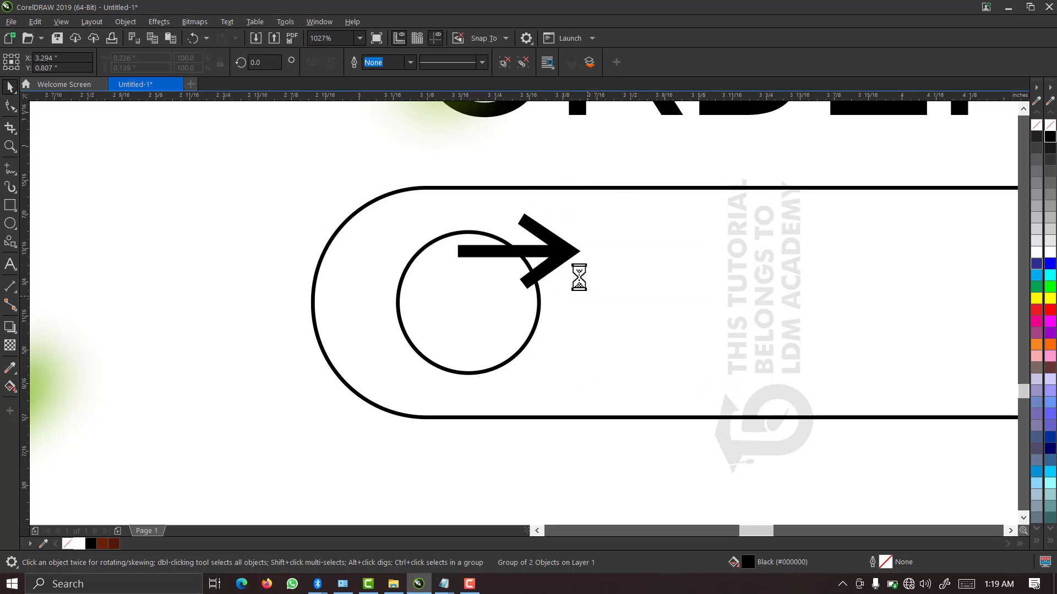
left_click_drag(563, 252, 538, 349)
left_click(488, 256)
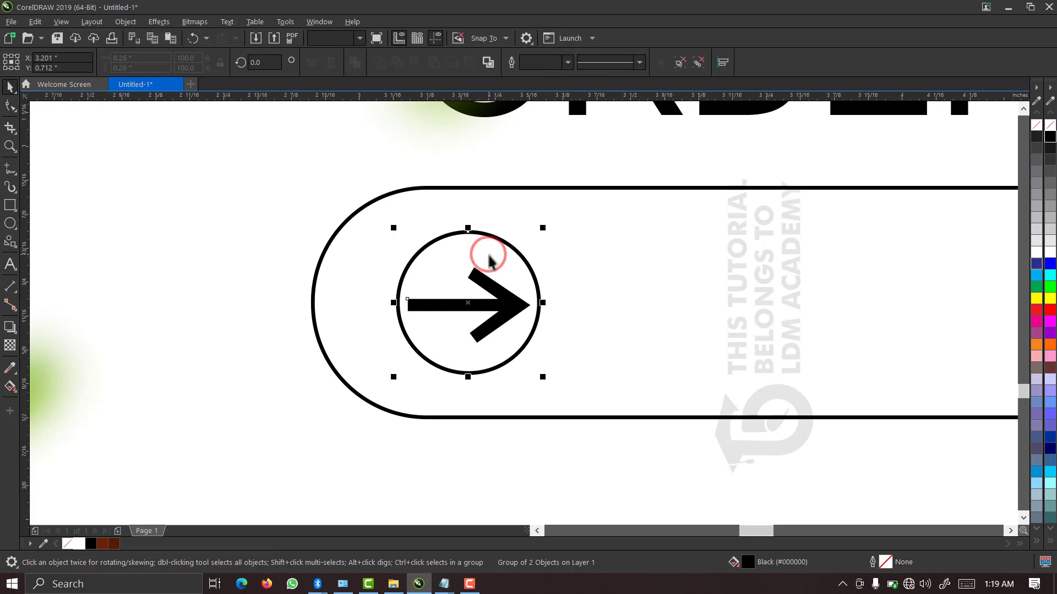
- Fill the pill shape with the dark reddish brown from the document colours
left_click(540, 233)
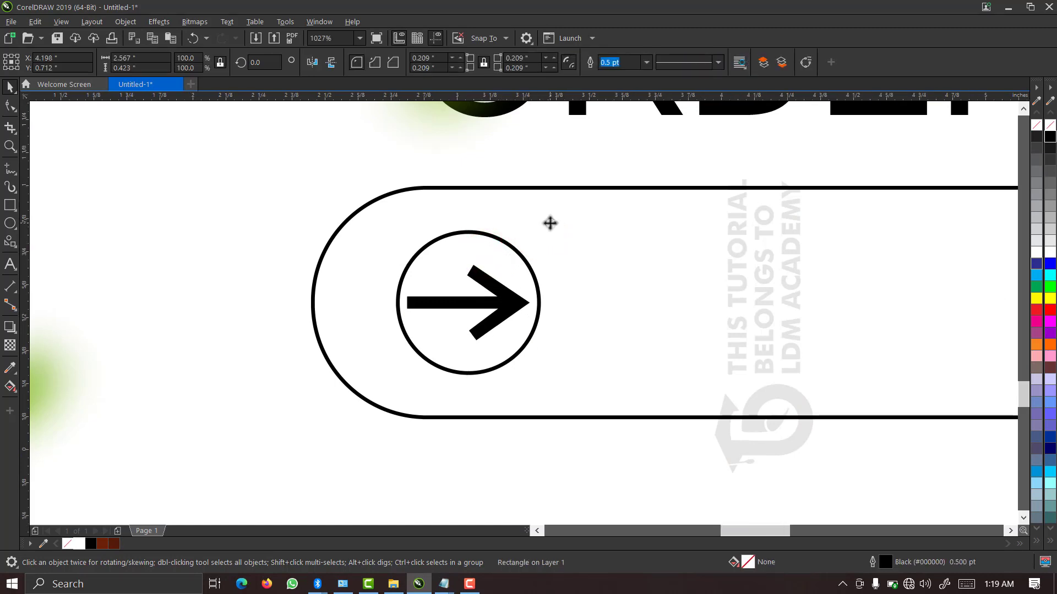
scroll(549, 222, "down", 2)
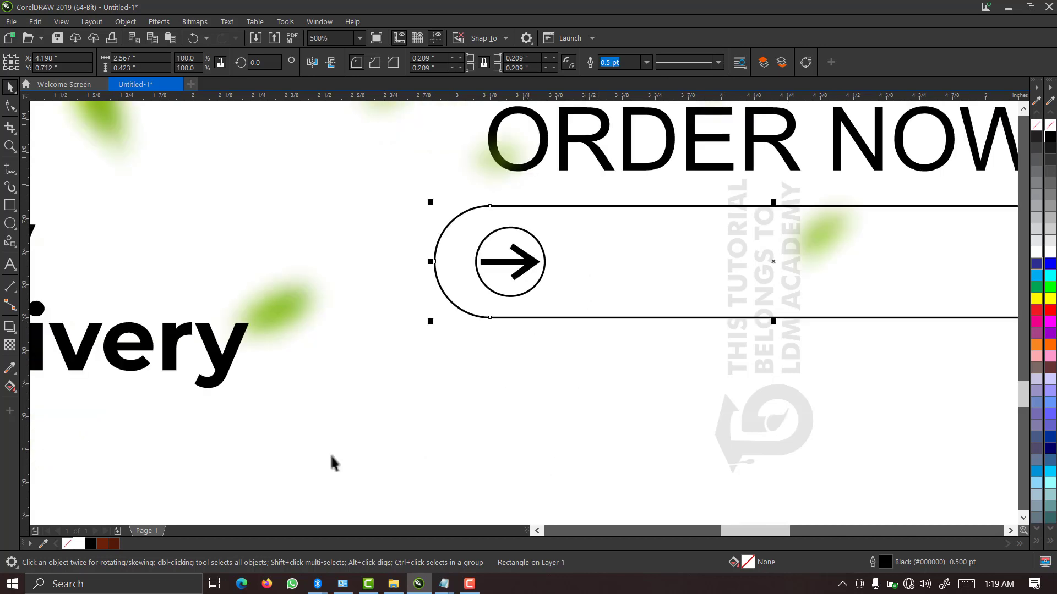
left_click(106, 544)
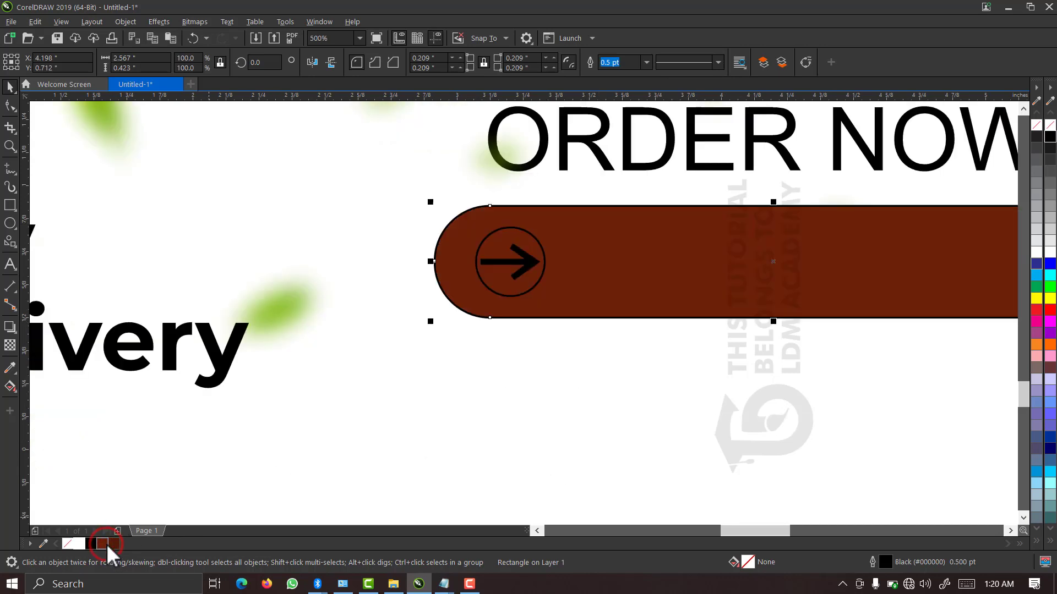
- Trim the small circle out of the reddish-brown pill shape to leave a round hole behind the arrow
left_click(533, 345)
left_click(512, 297)
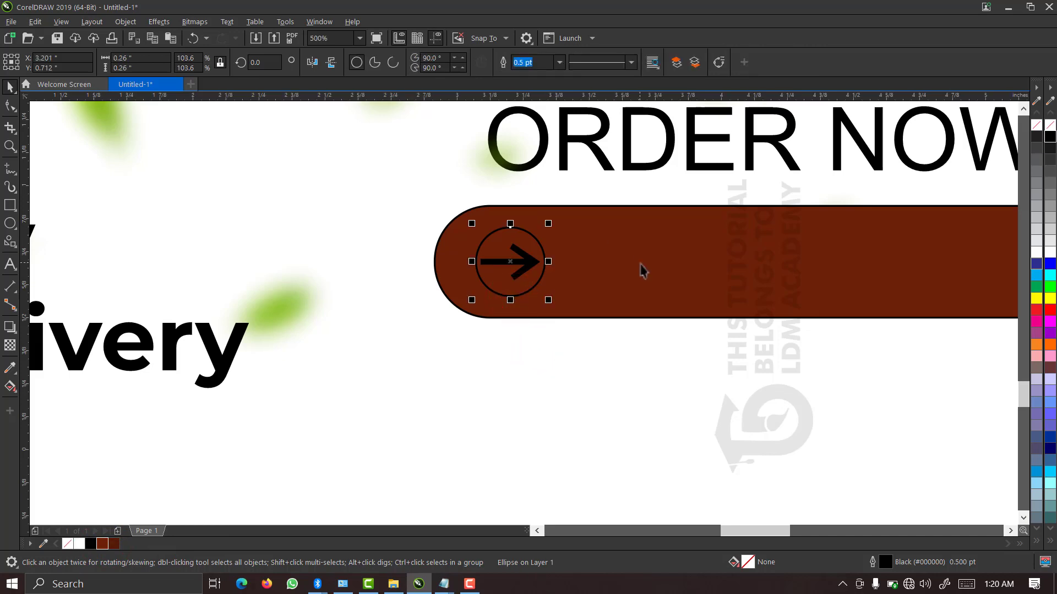
left_click(640, 267, "shift")
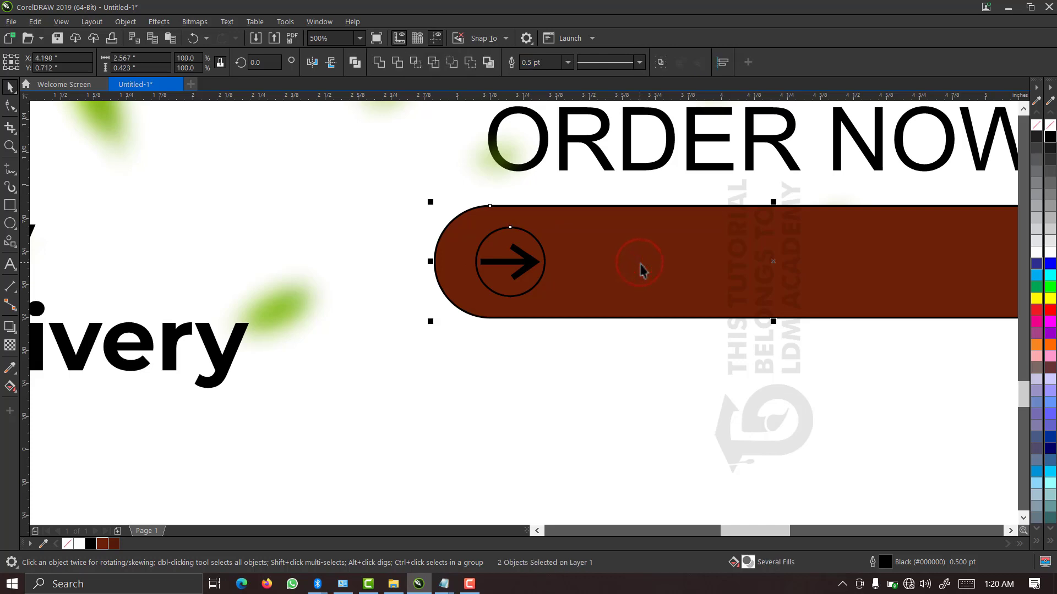
left_click(397, 57)
left_click(596, 379)
- Delete the leftover cutting circle around the arrow and remove the outline from the pill shape
left_click(507, 240)
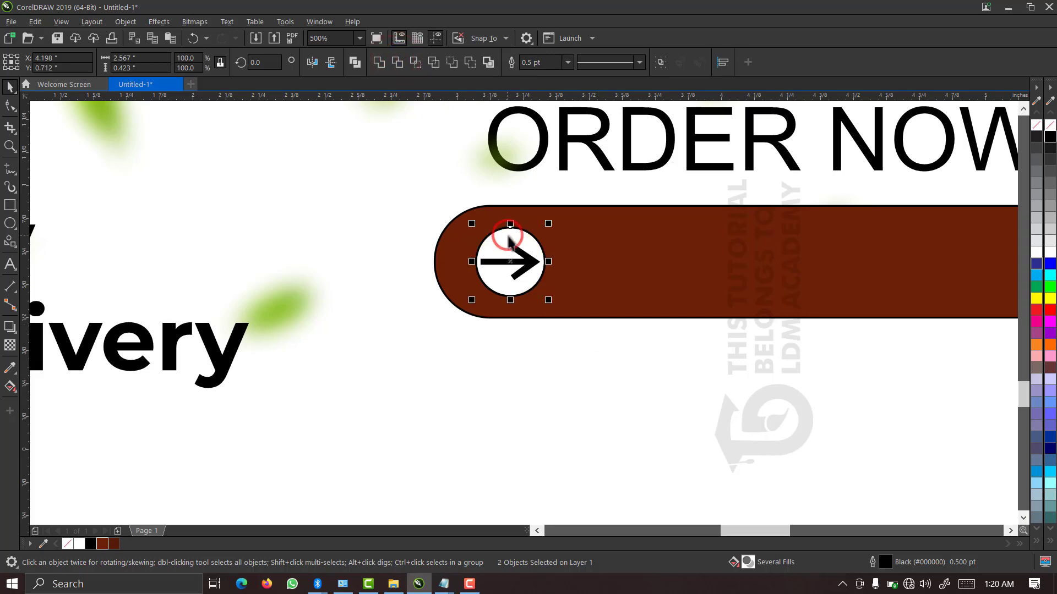
key("Delete")
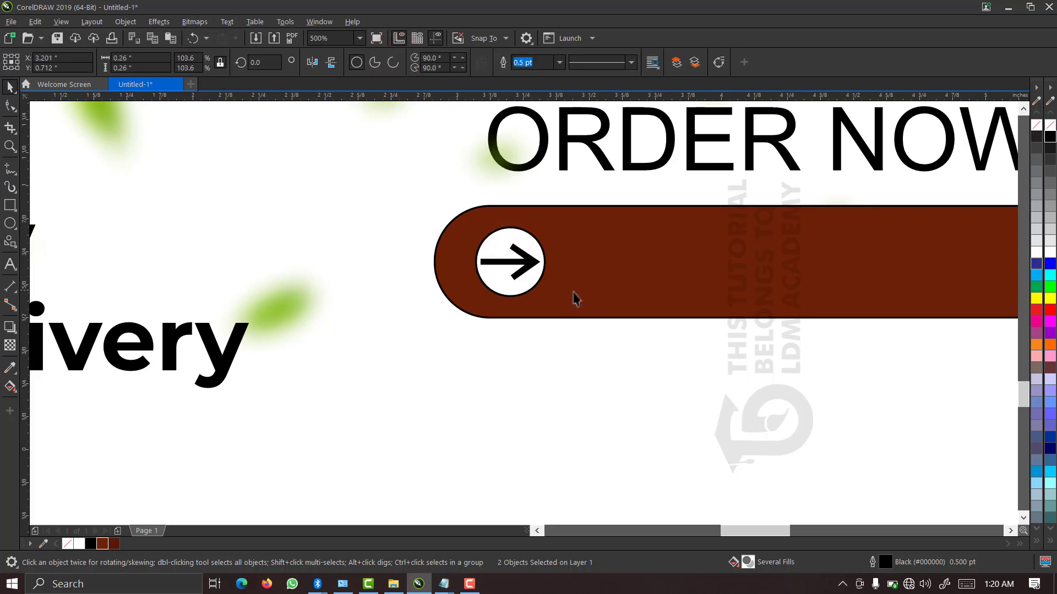
left_click(574, 299)
scroll(569, 246, "up", 3)
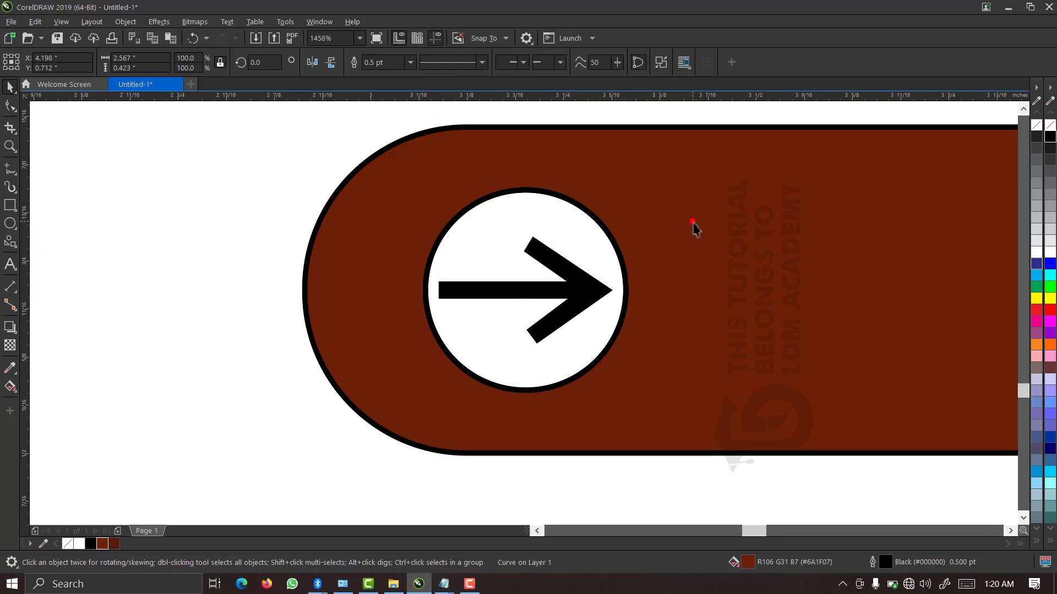
left_click(559, 210)
left_click_drag(561, 199, 778, 201)
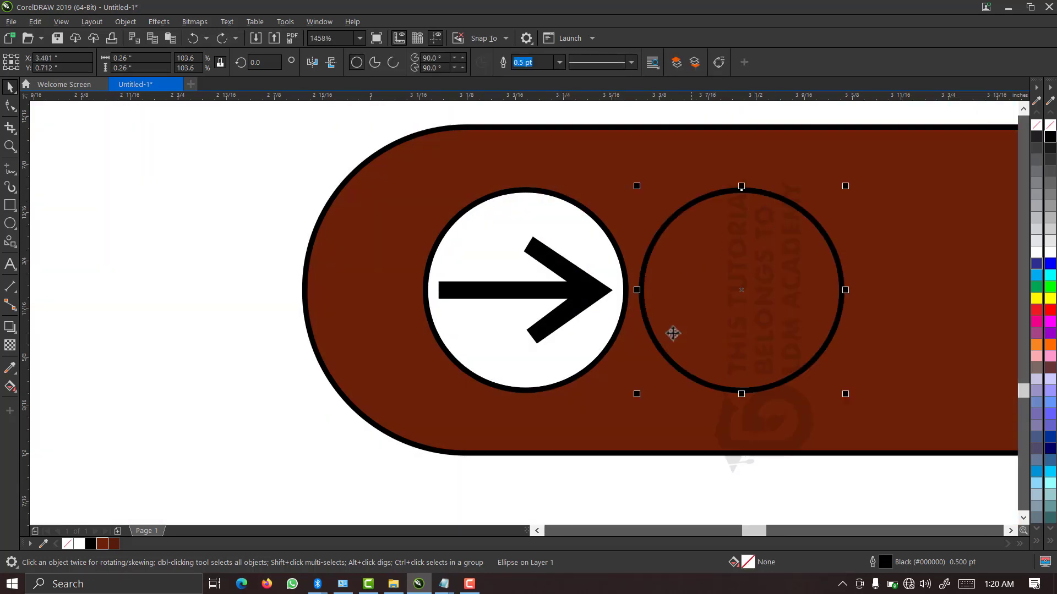
key("Delete")
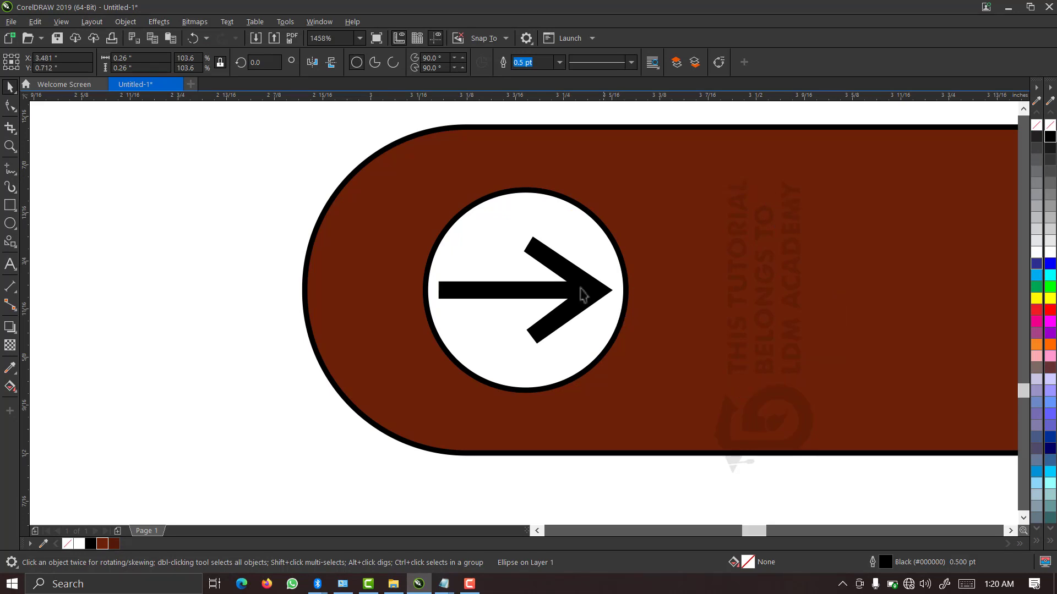
left_click(598, 222)
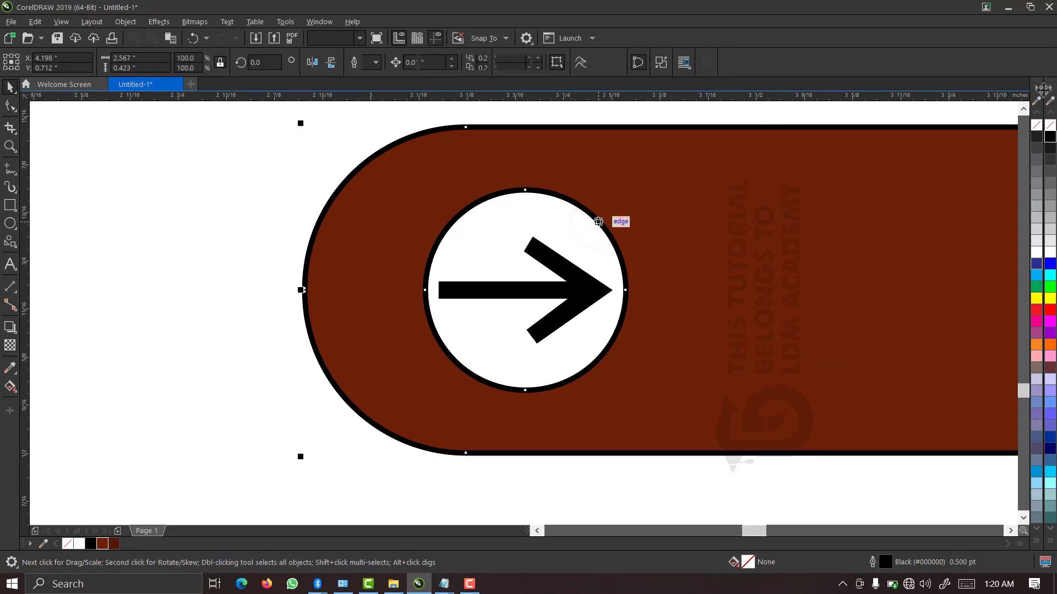
right_click(1050, 126)
- Scale the arrow down from its centre to about 0.208 in wide and fill it with the dark reddish brown
left_click(564, 284)
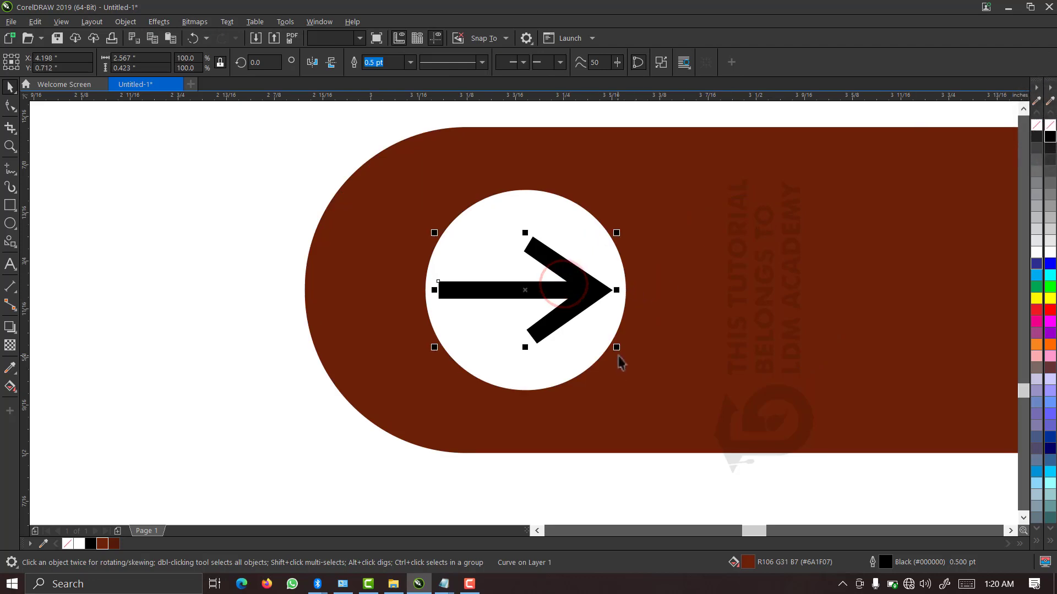
left_click_drag(616, 350, 608, 345)
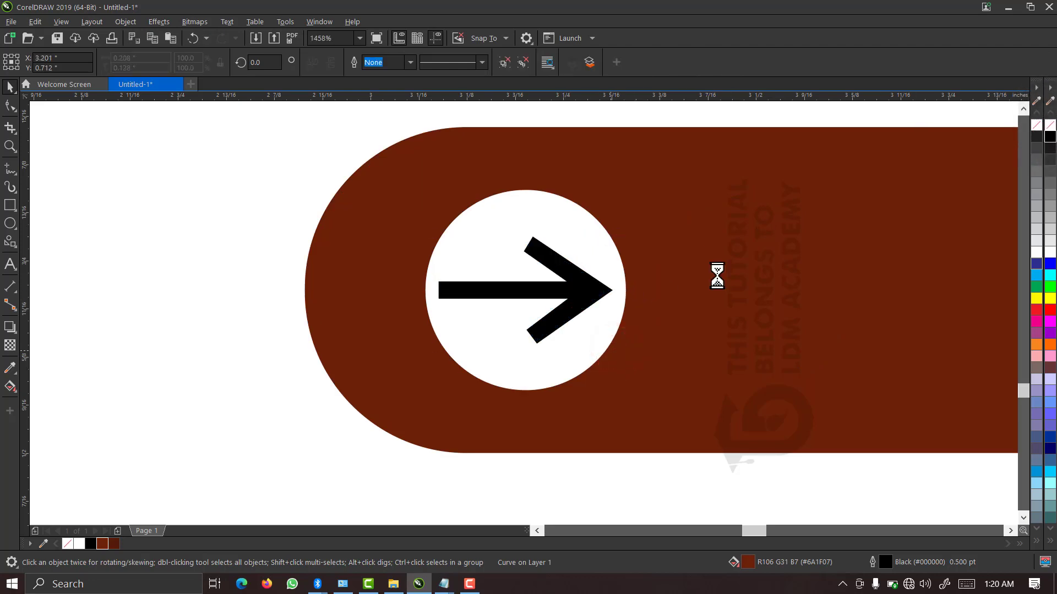
left_click_drag(440, 326, 466, 284)
- Move the ORDER NOW text down onto the pill shape, beside the arrow circle
left_click(359, 38)
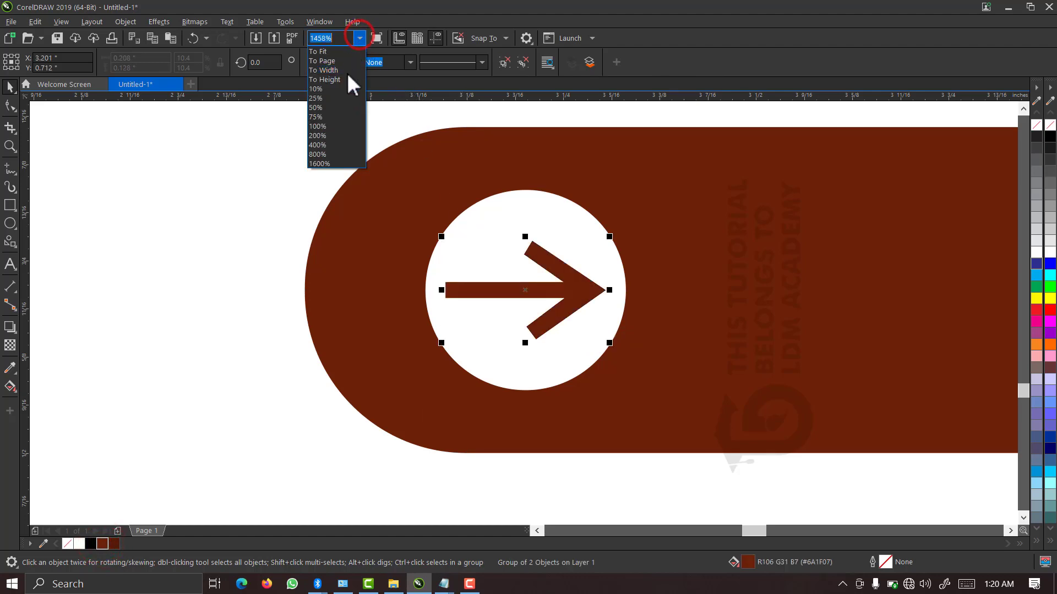
left_click(345, 61)
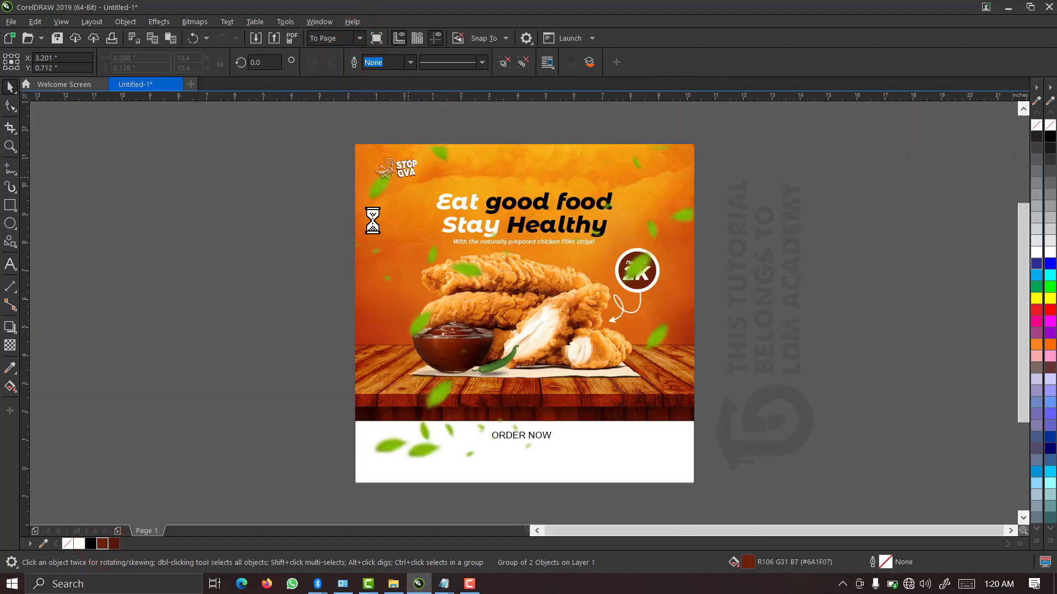
key("z")
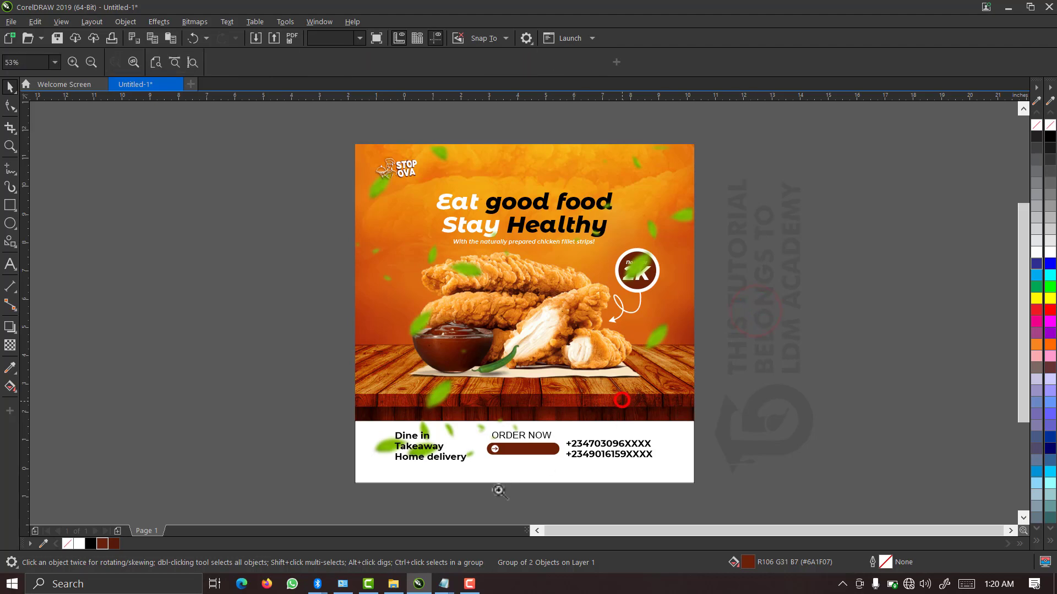
left_click_drag(622, 401, 484, 479)
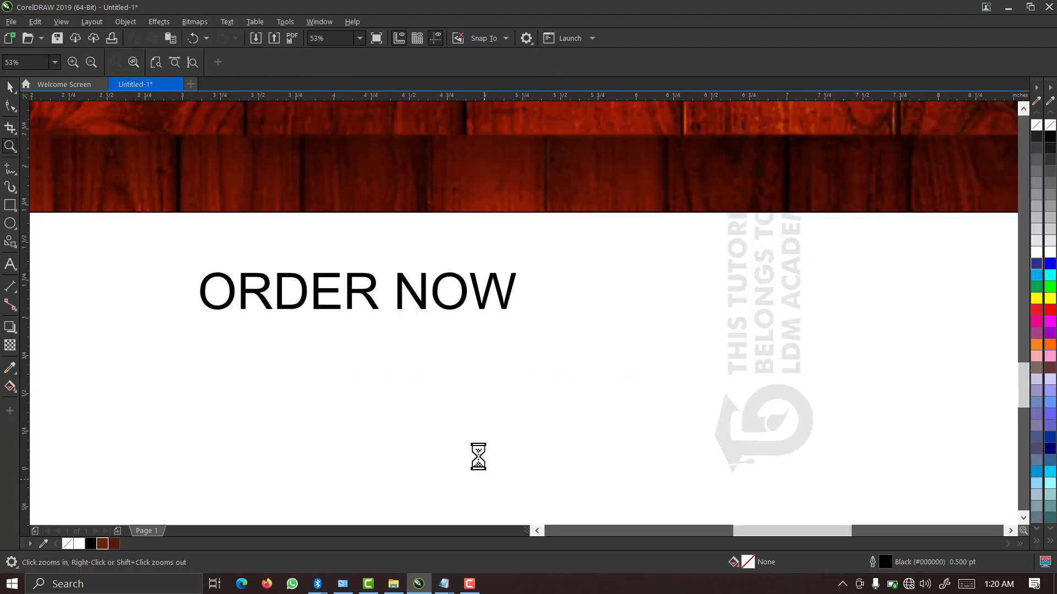
key("space")
left_click(435, 222)
left_click_drag(467, 326, 494, 324)
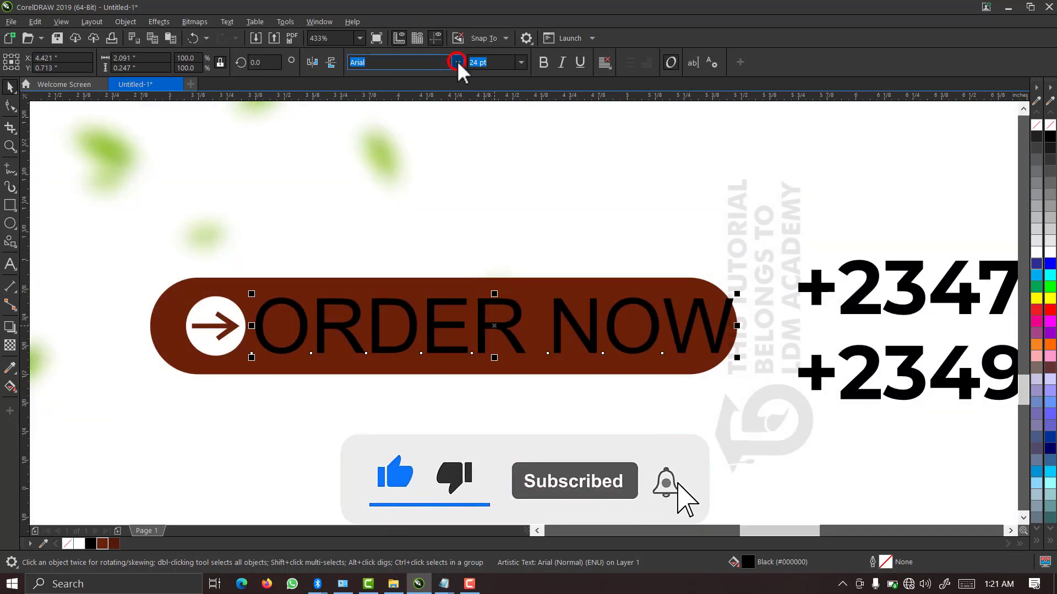
- Set the ORDER NOW text in Montserrat with bold weight
left_click(458, 62)
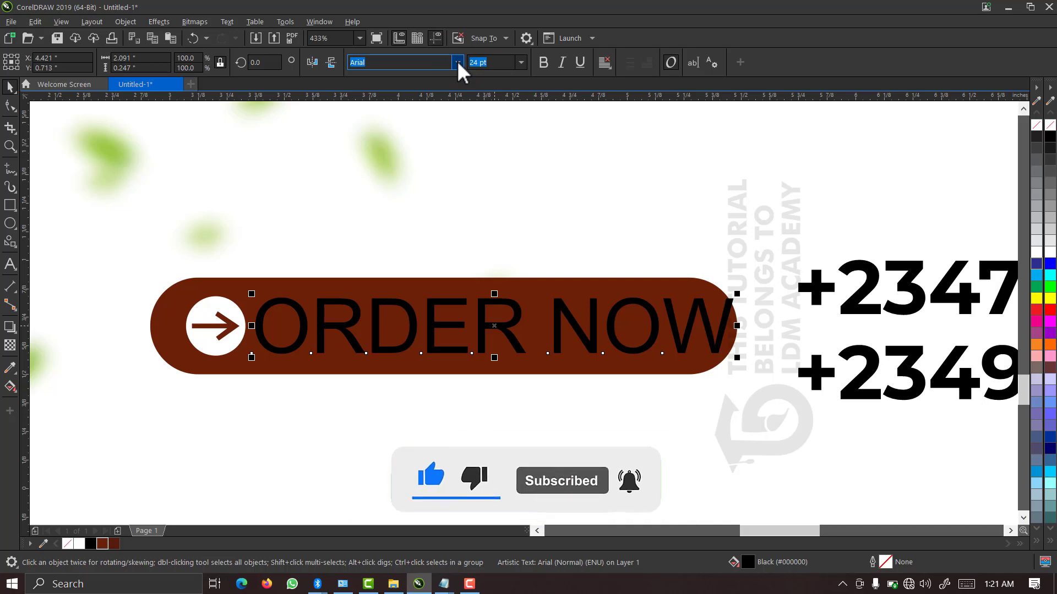
left_click(458, 62)
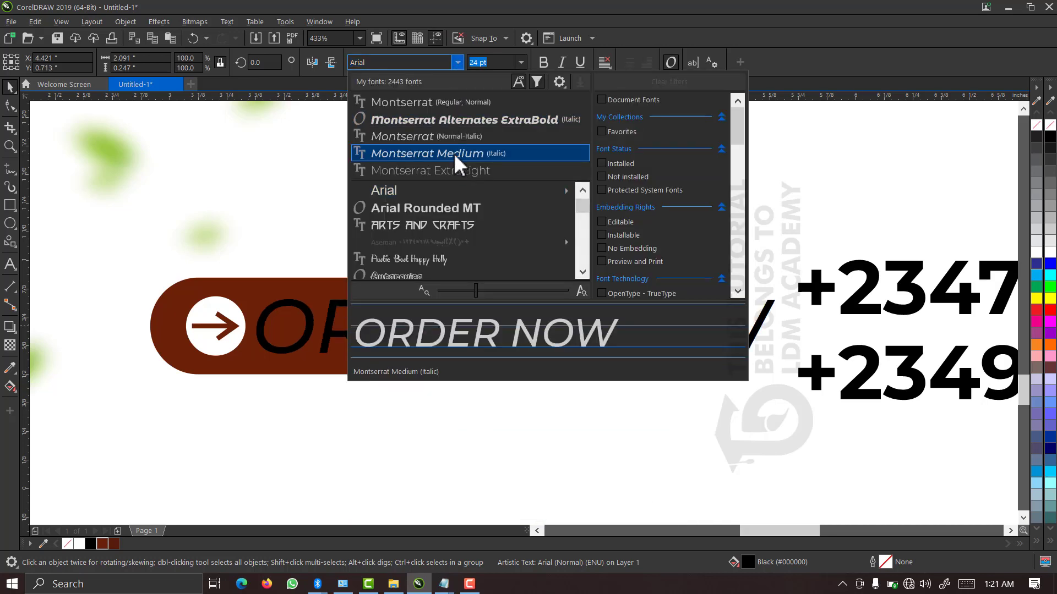
left_click(446, 105)
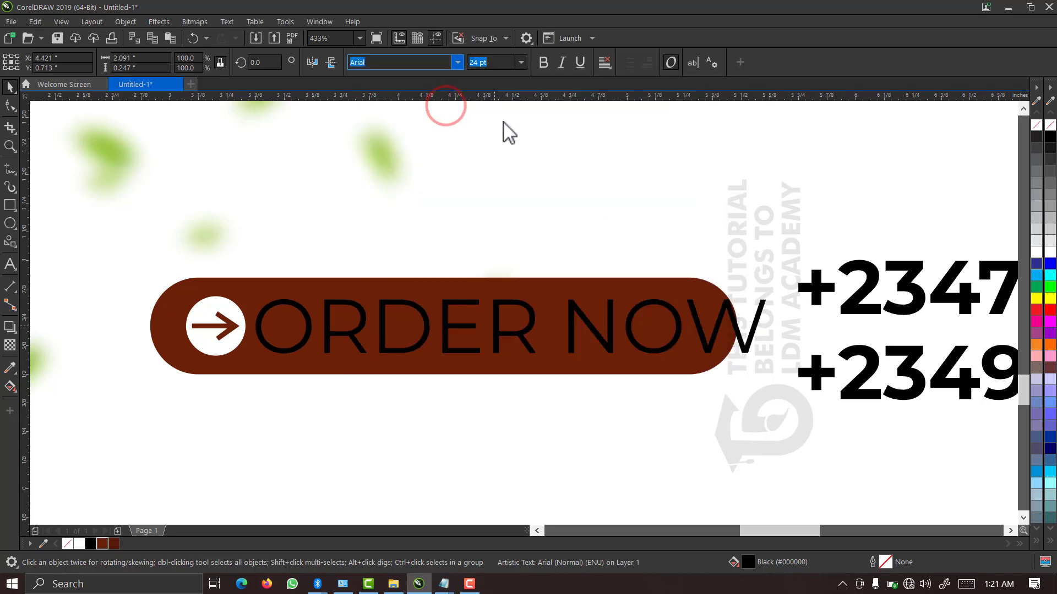
left_click(543, 62)
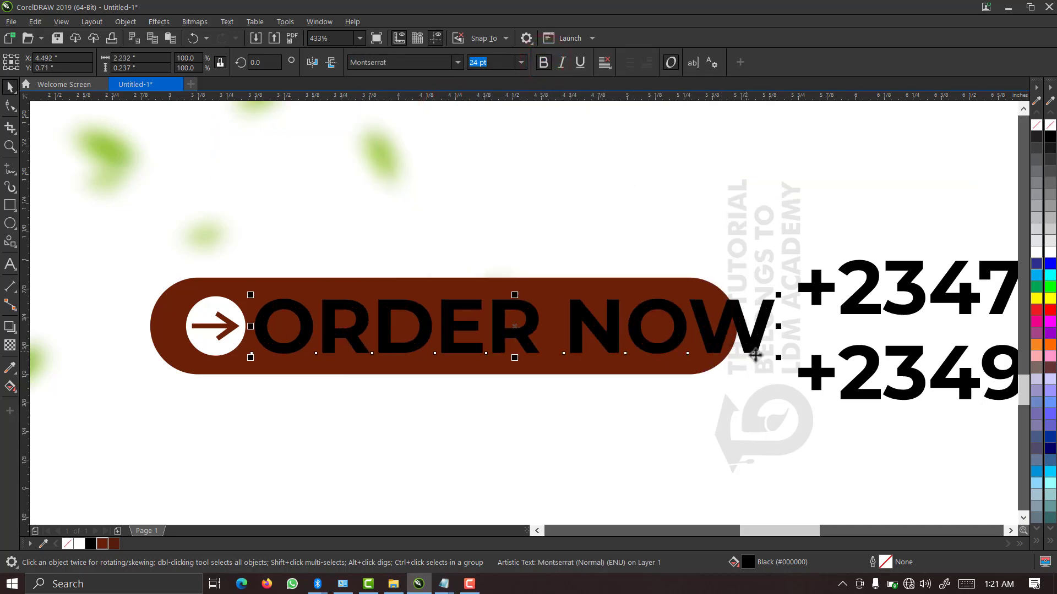
- Scale the ORDER NOW text down to about 20.4 pt so it fits inside the pill shape and fill it white
left_click_drag(778, 358, 699, 375)
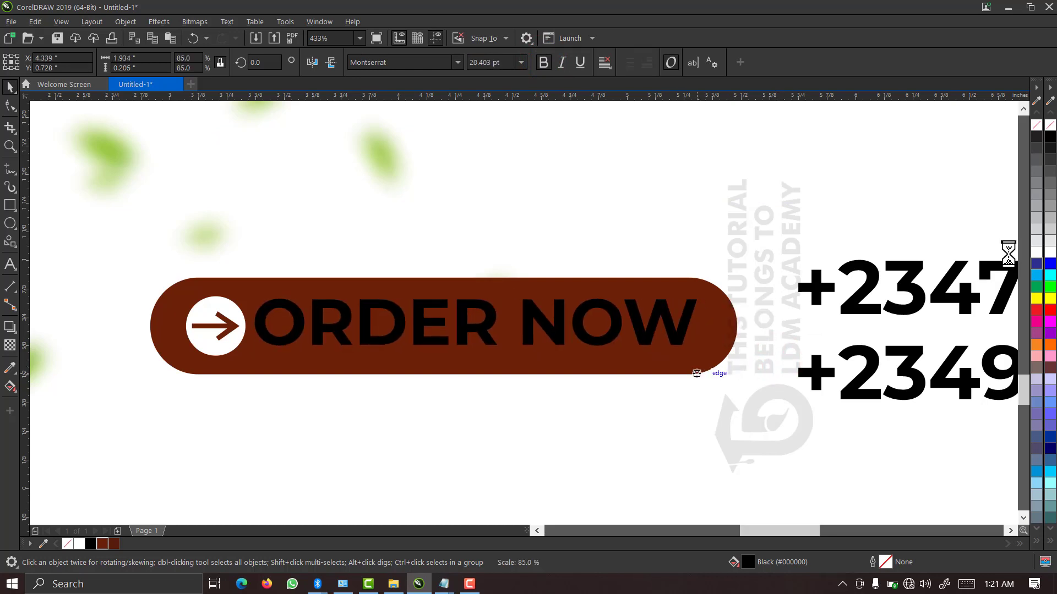
left_click(1047, 250)
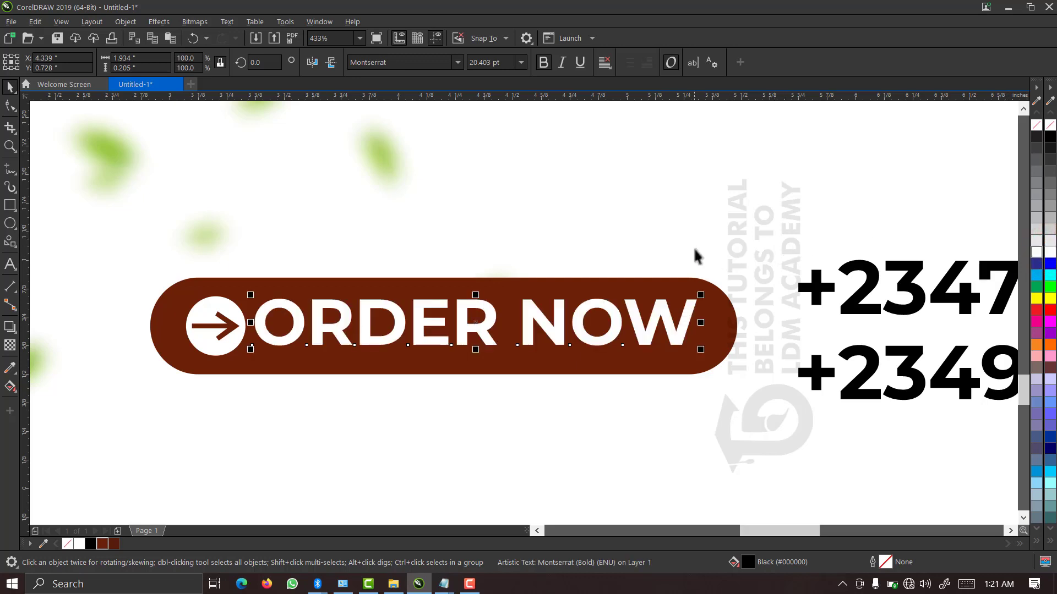
- Align the ORDER NOW text vertically with the centre of the pill shape
left_click(550, 295, "shift")
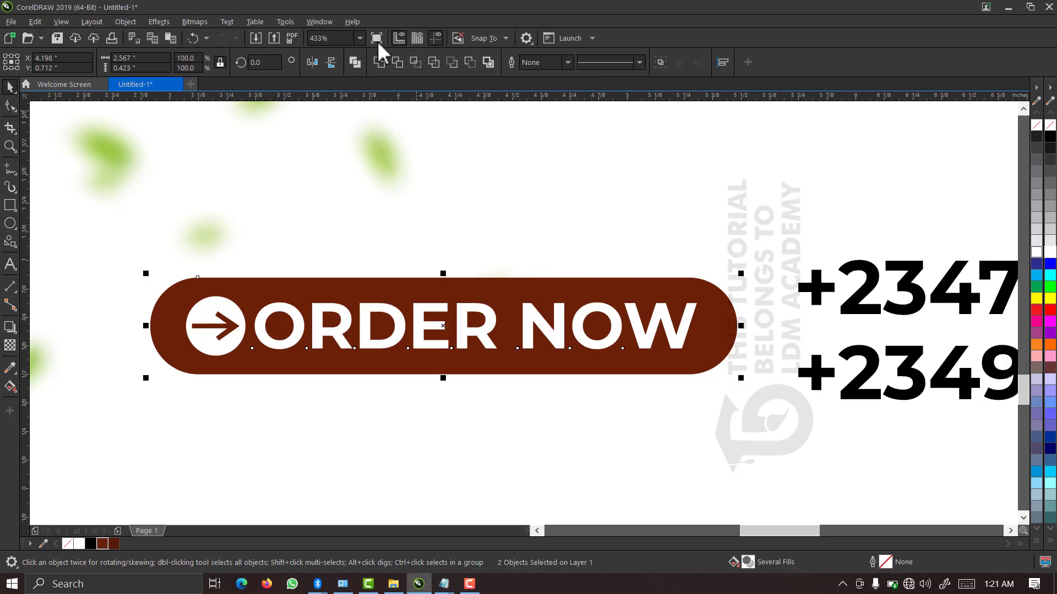
left_click(358, 37)
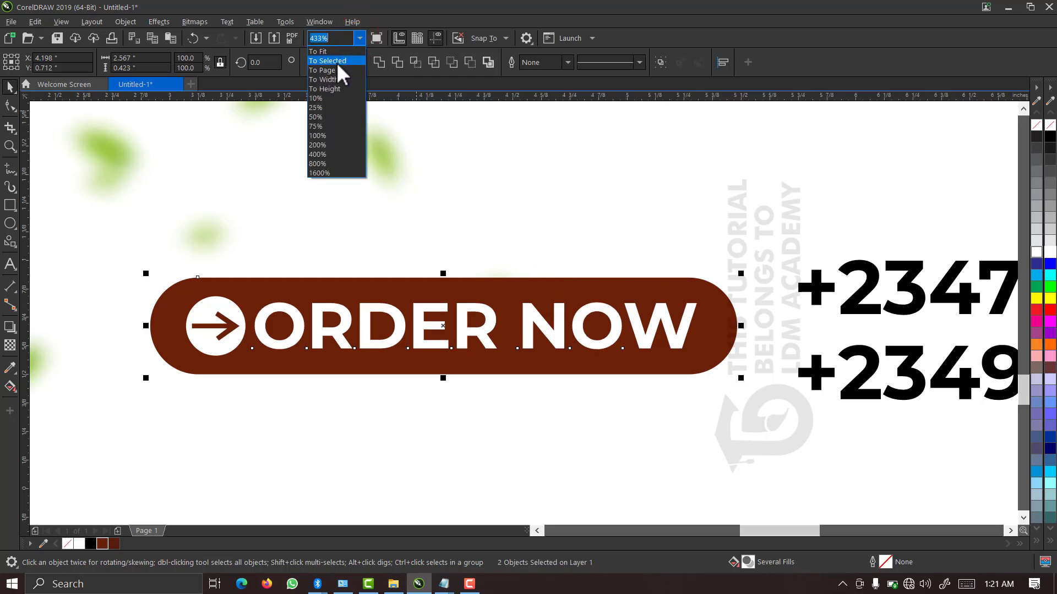
left_click(333, 67)
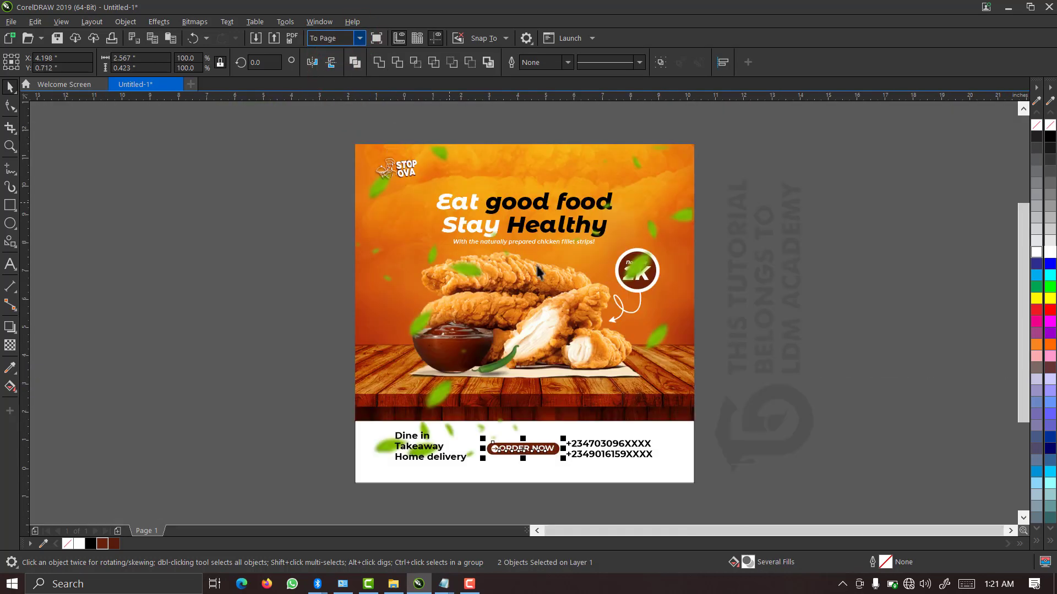
left_click(726, 237)
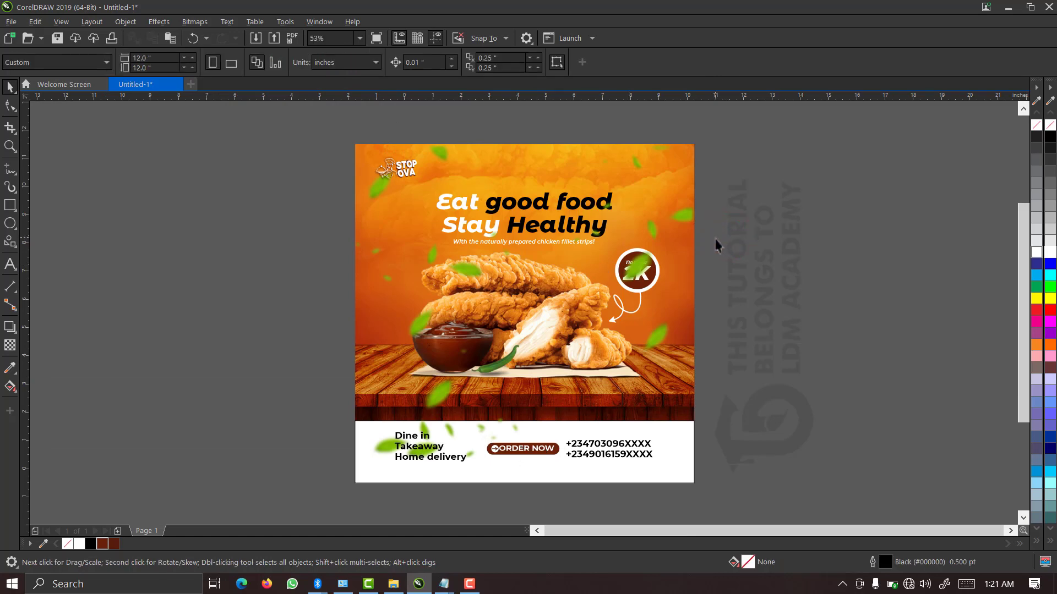
- Move the leaves overlay up about 0.37 in and scale it down proportionally to about 11.883 in wide
left_click(656, 224)
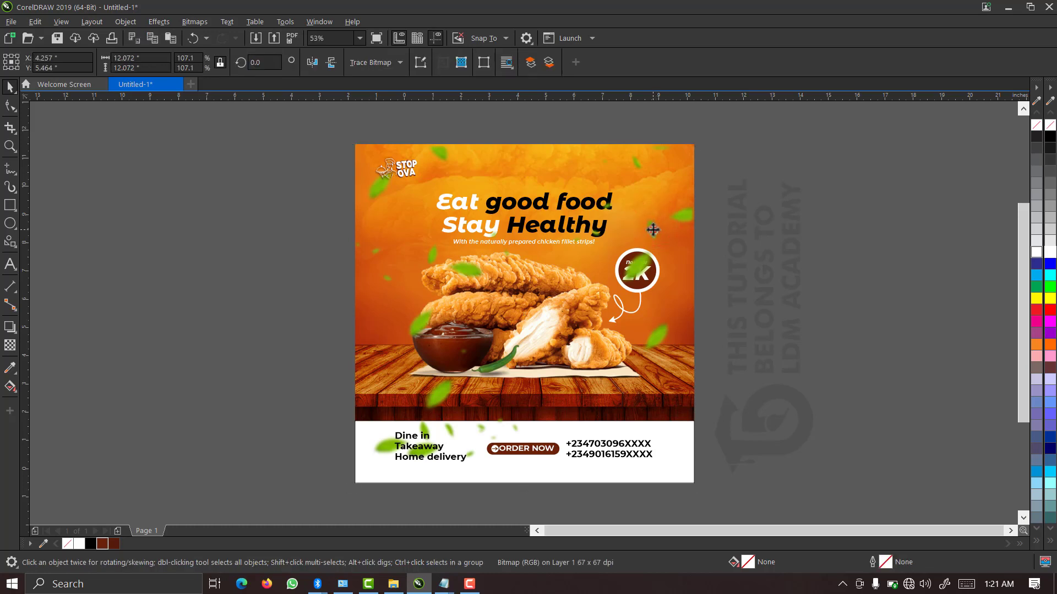
left_click_drag(651, 223, 652, 219)
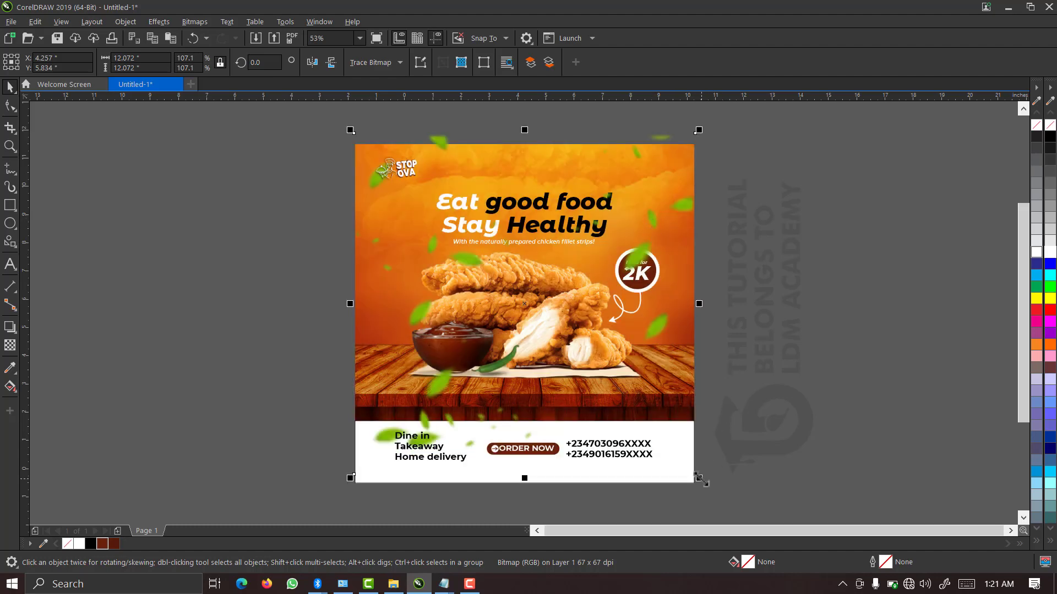
left_click_drag(699, 478, 690, 472)
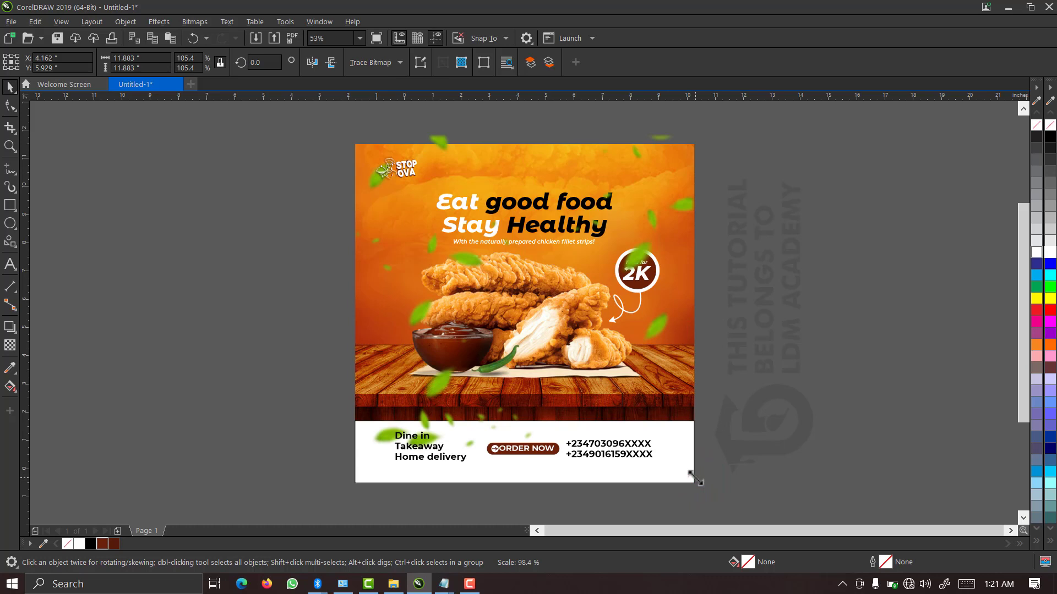
- Centre the leaves overlay horizontally on the white bottom strip
left_click(650, 485)
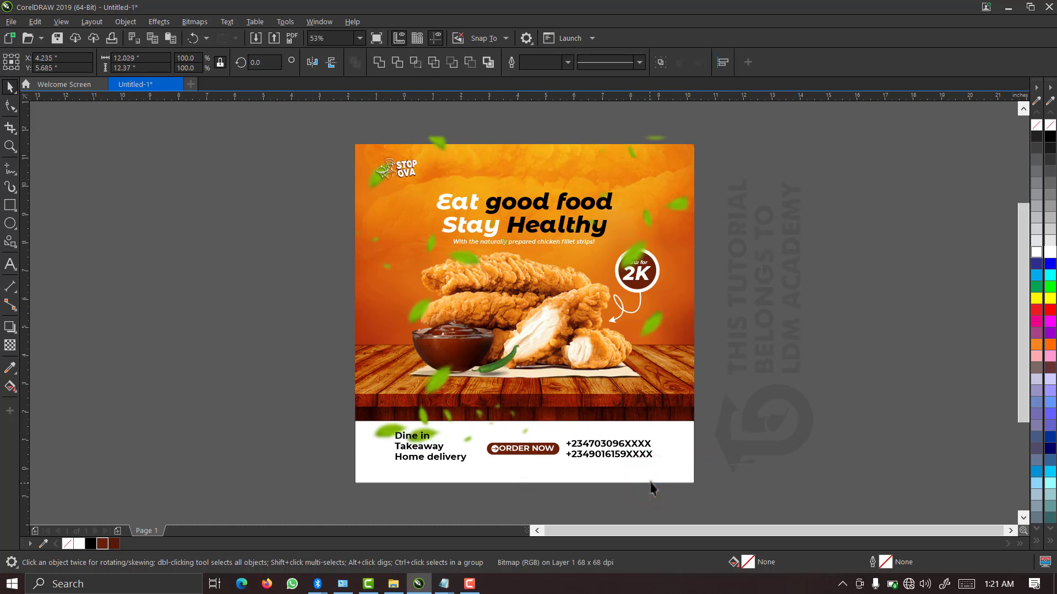
left_click(650, 487, "shift")
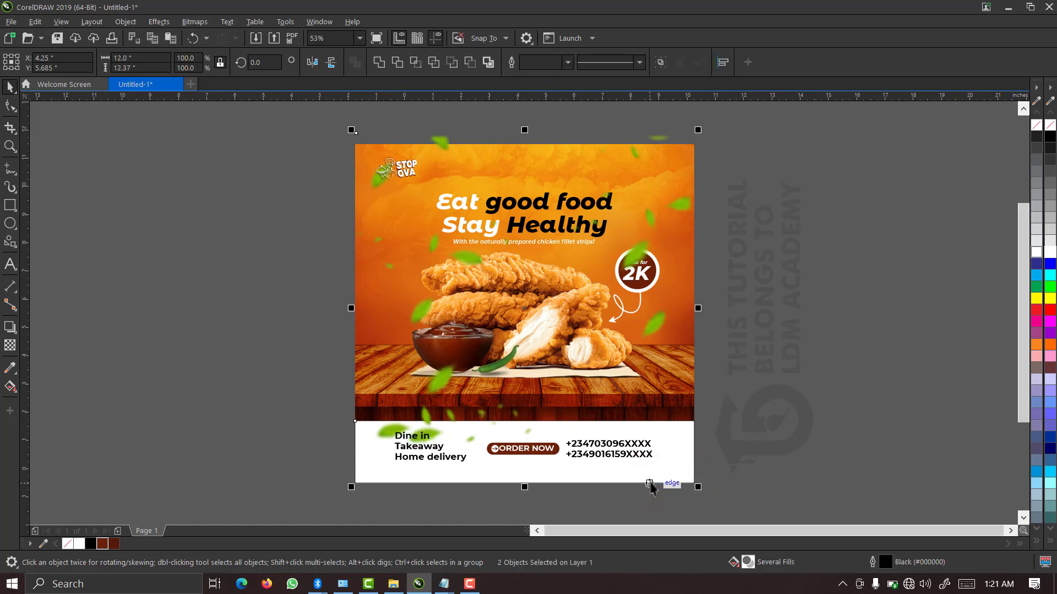
left_click(727, 331)
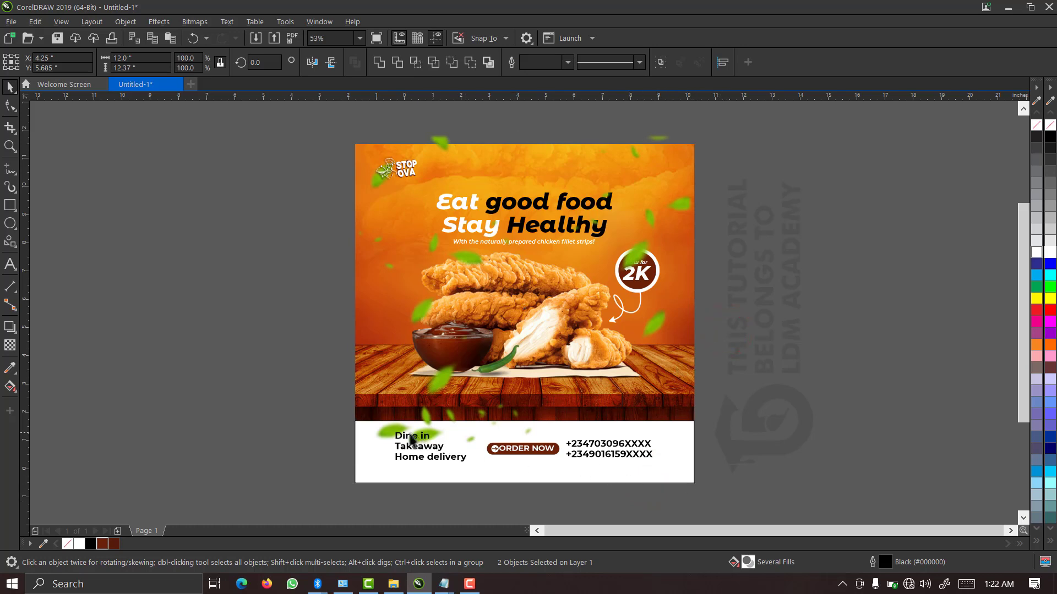
- Bring the white bottom strip with its services, ORDER NOW button and contacts in front of the leaves overlay
left_click_drag(645, 435, 735, 399)
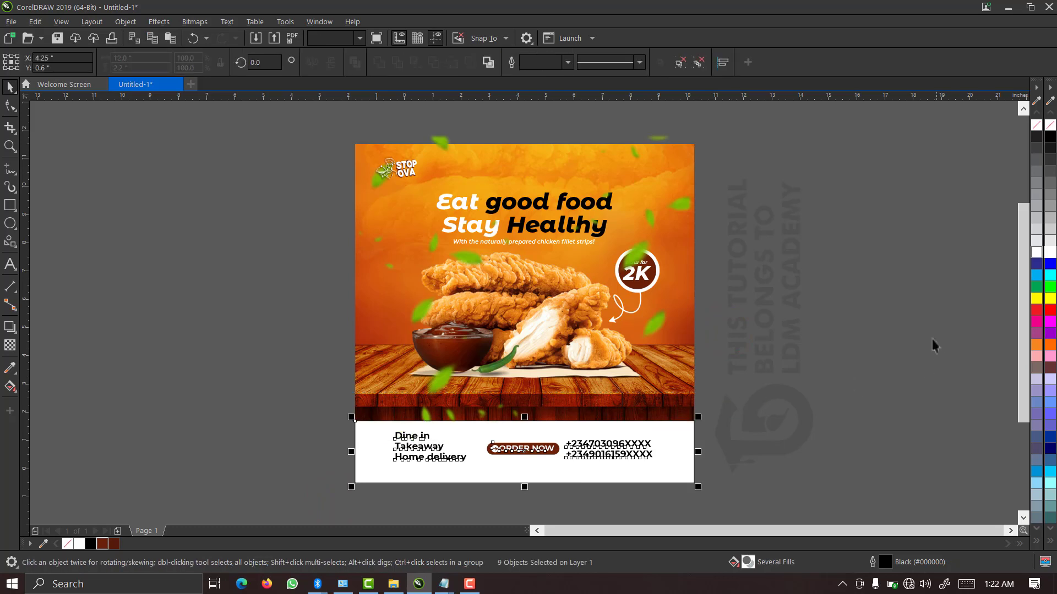
left_click(849, 321)
- Shrink the leaves overlay from its upper edge to about 11.513 in high, keeping its width
left_click(440, 142)
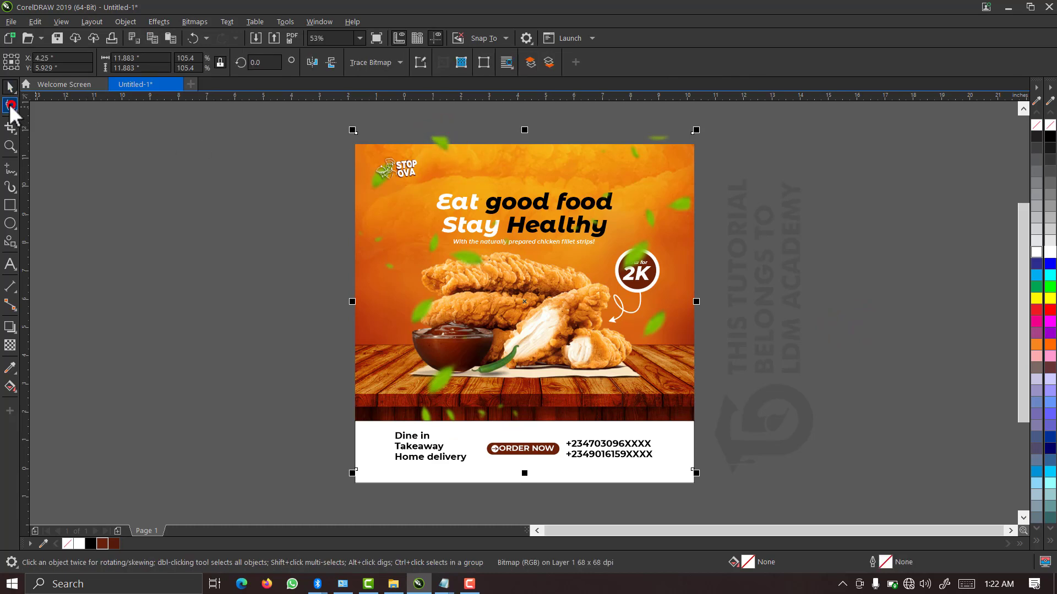
left_click(11, 107)
key("space")
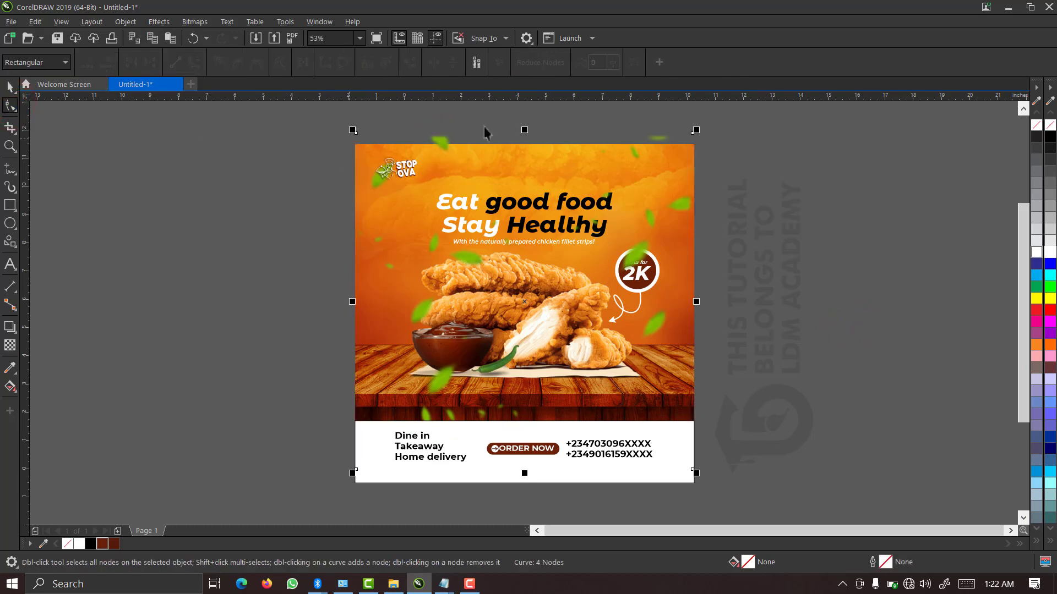
left_click_drag(525, 131, 525, 139)
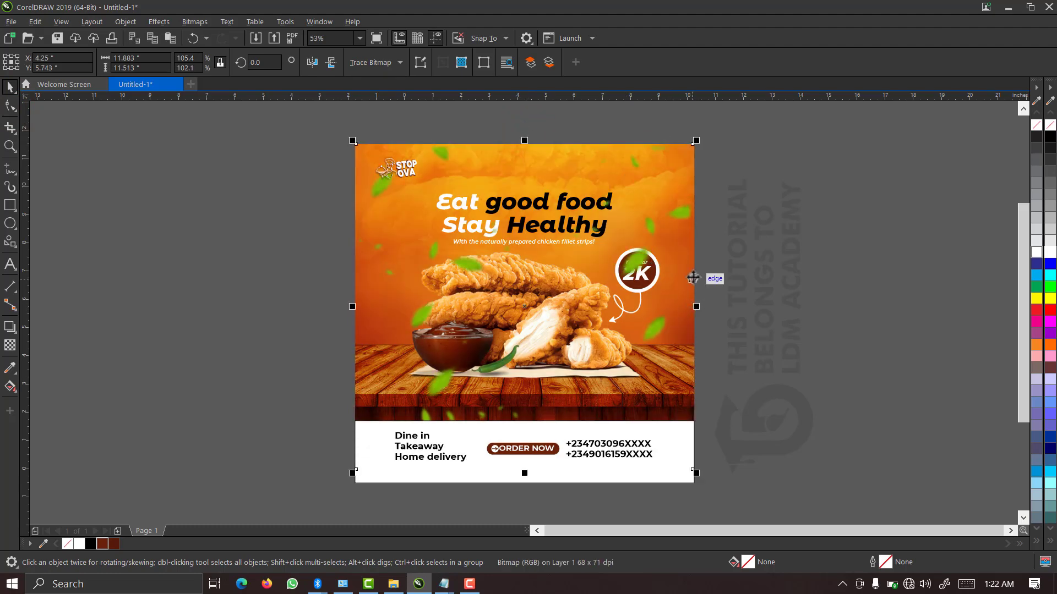
- Stretch the leaves overlay past the flyer's right edge to about 12.122 in wide, keeping its height
scroll(692, 279, "up", 2)
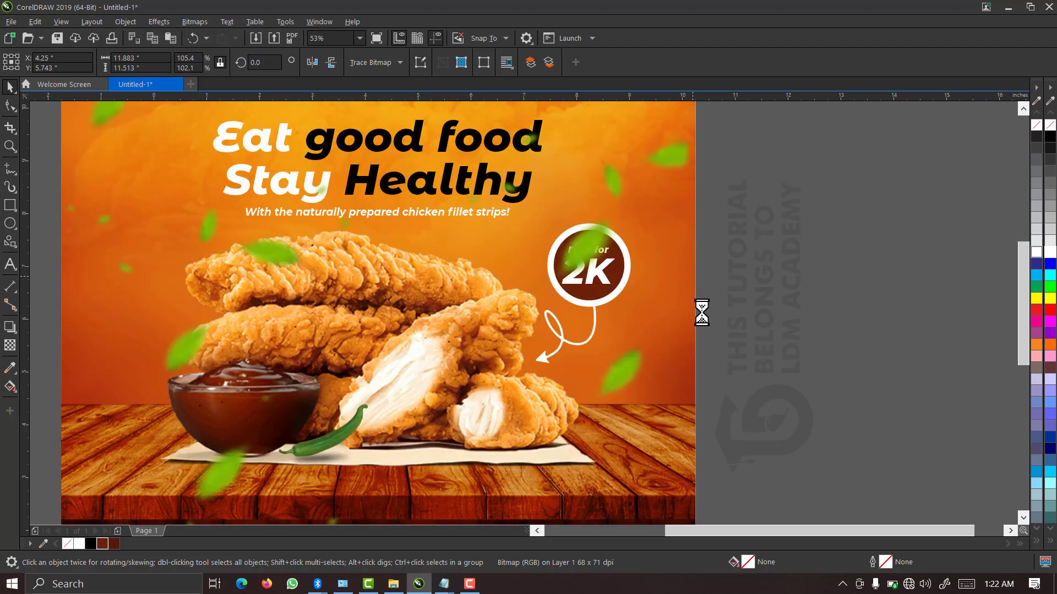
left_click_drag(696, 333, 707, 335)
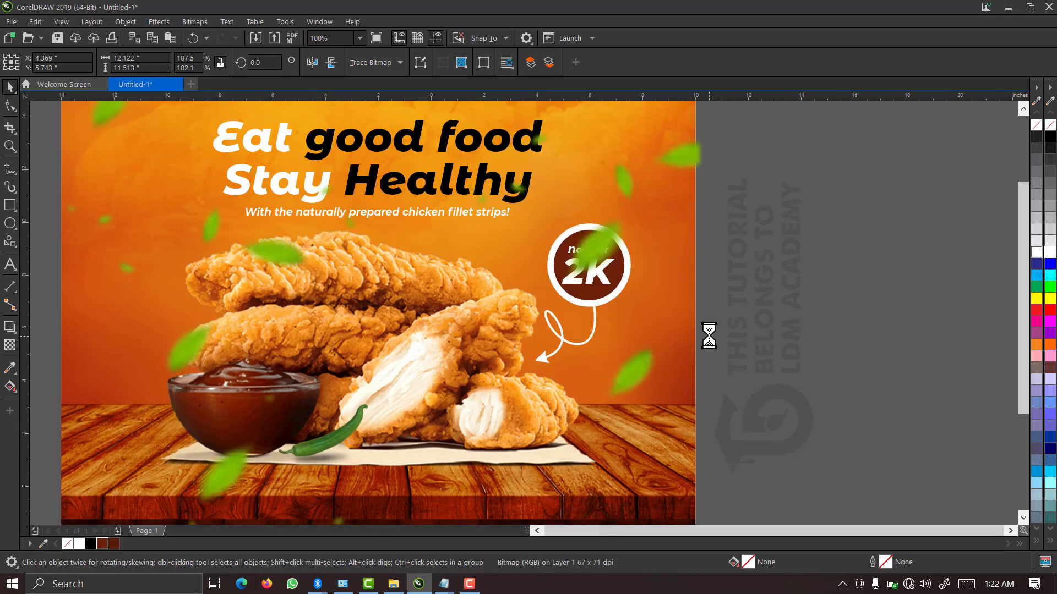
scroll(709, 336, "down", 3)
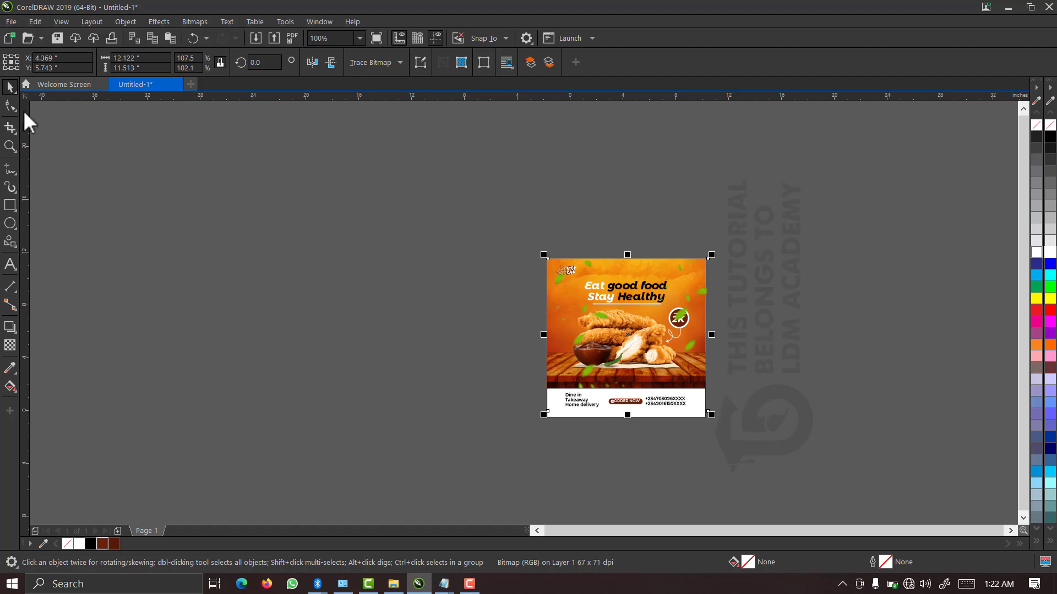
- Crop the leaves overlay's right side by about 0.18 in with the Shape tool, flush with the flyer's right edge
left_click(11, 105)
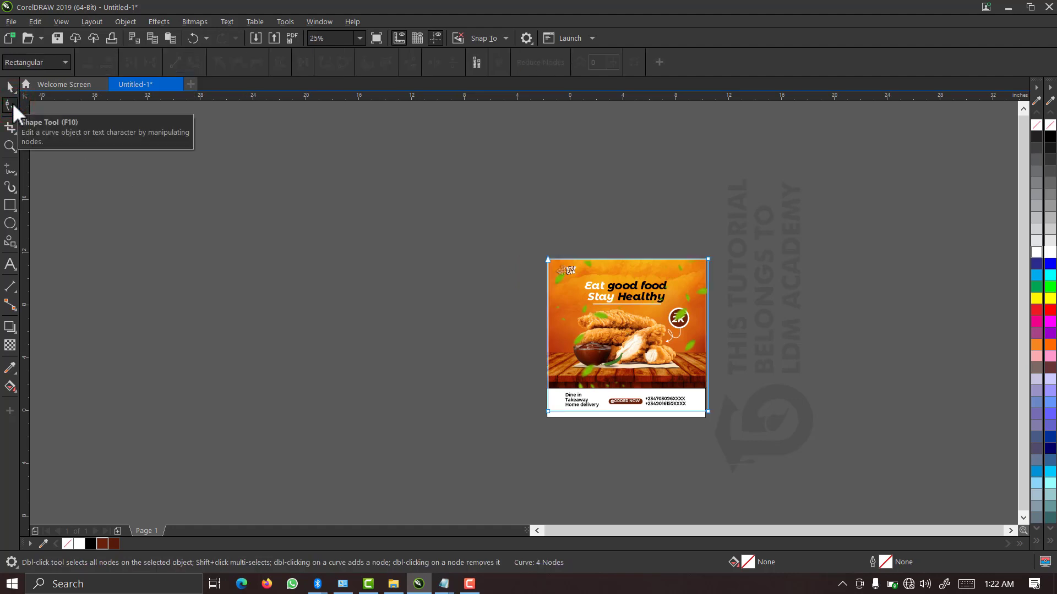
scroll(750, 355, "up", 2)
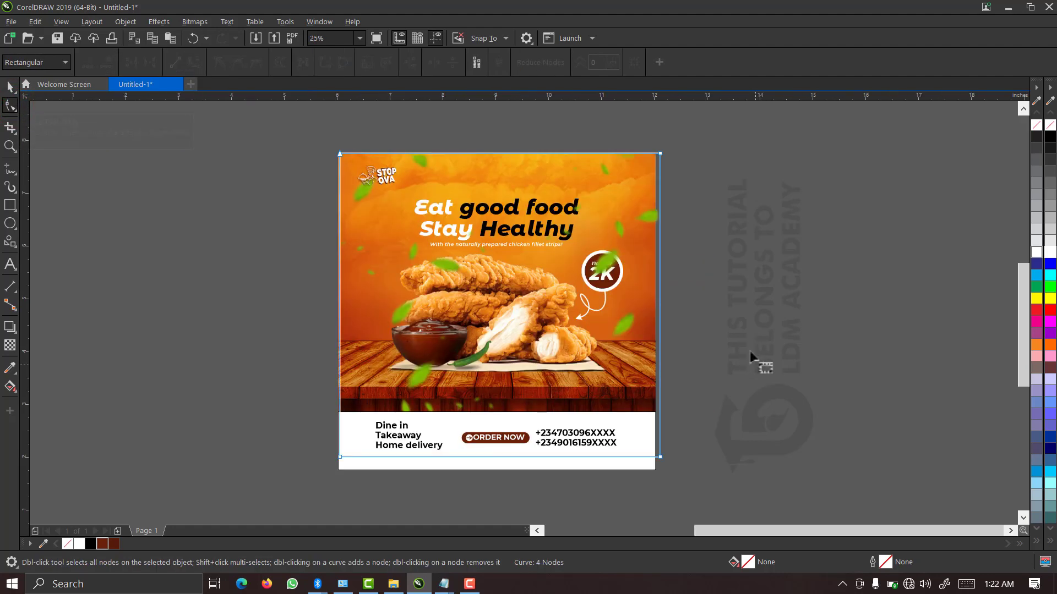
scroll(750, 355, "up", 2)
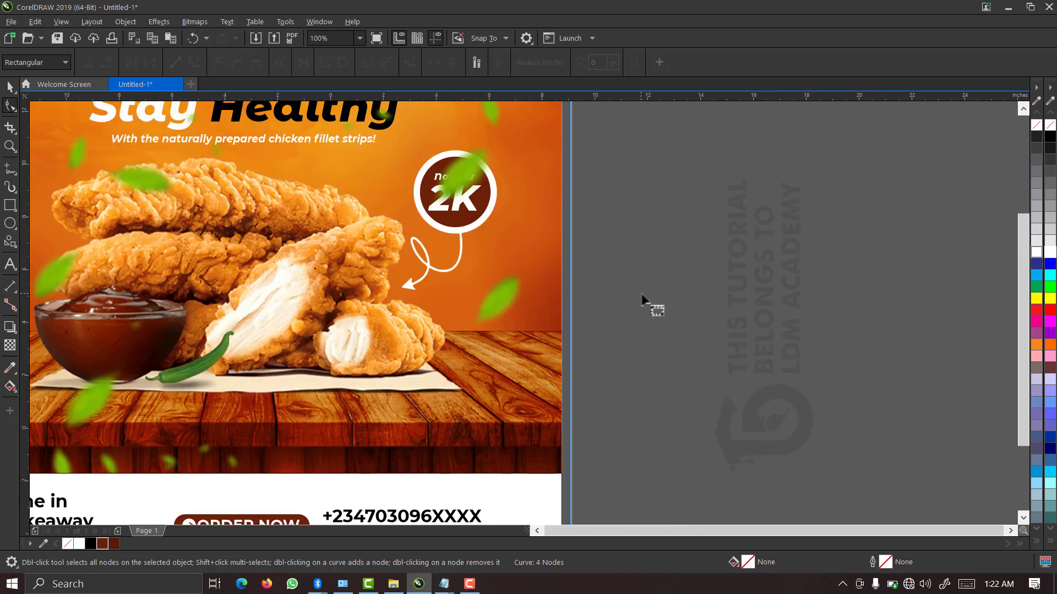
scroll(642, 288, "down", 2)
left_click_drag(628, 115, 599, 443)
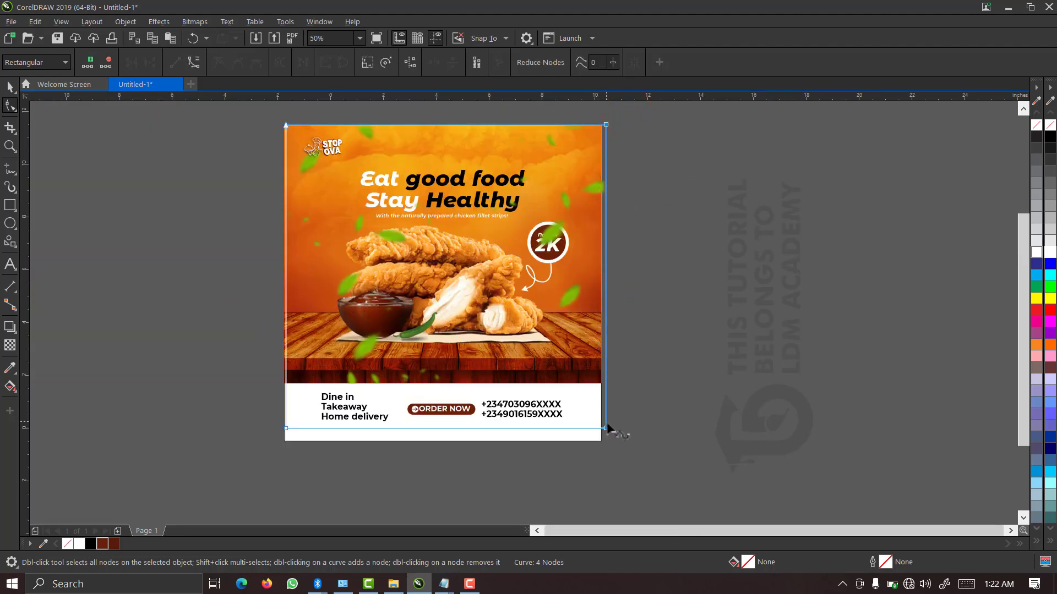
left_click_drag(607, 428, 601, 429)
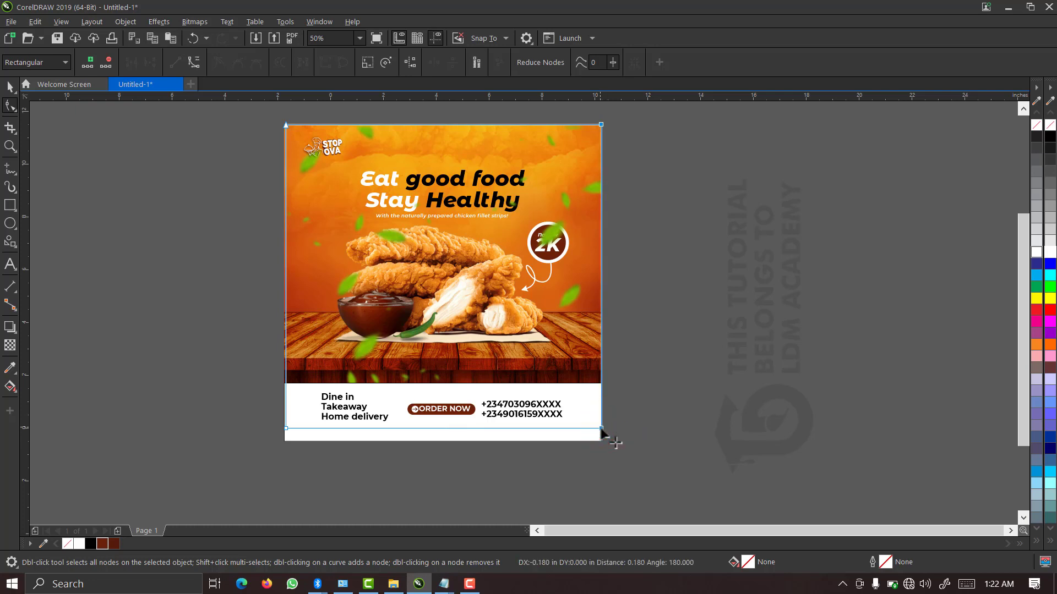
key("space")
left_click(632, 227)
scroll(609, 209, "up", 1)
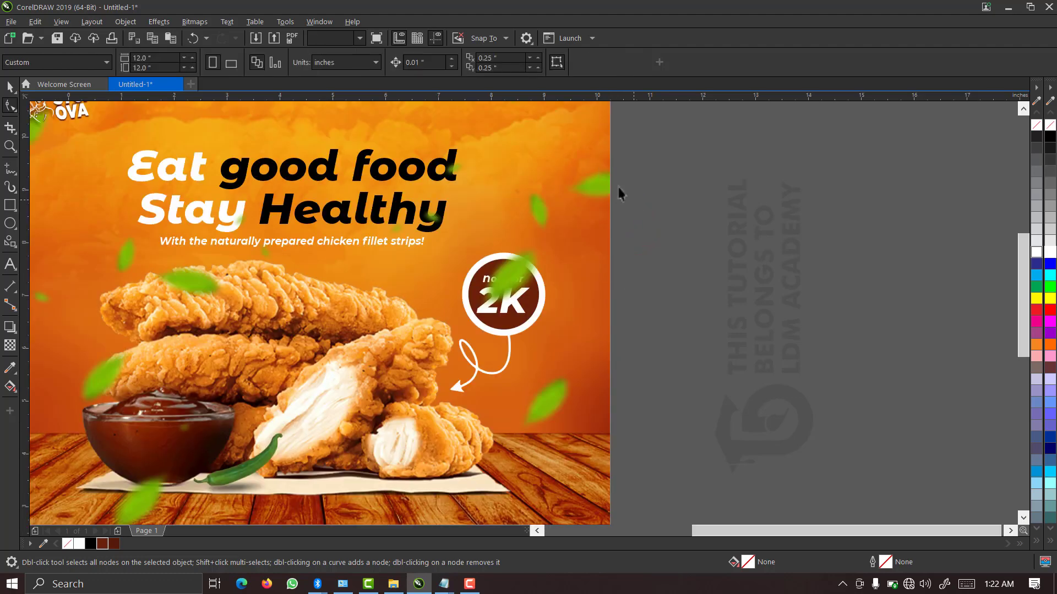
key("space")
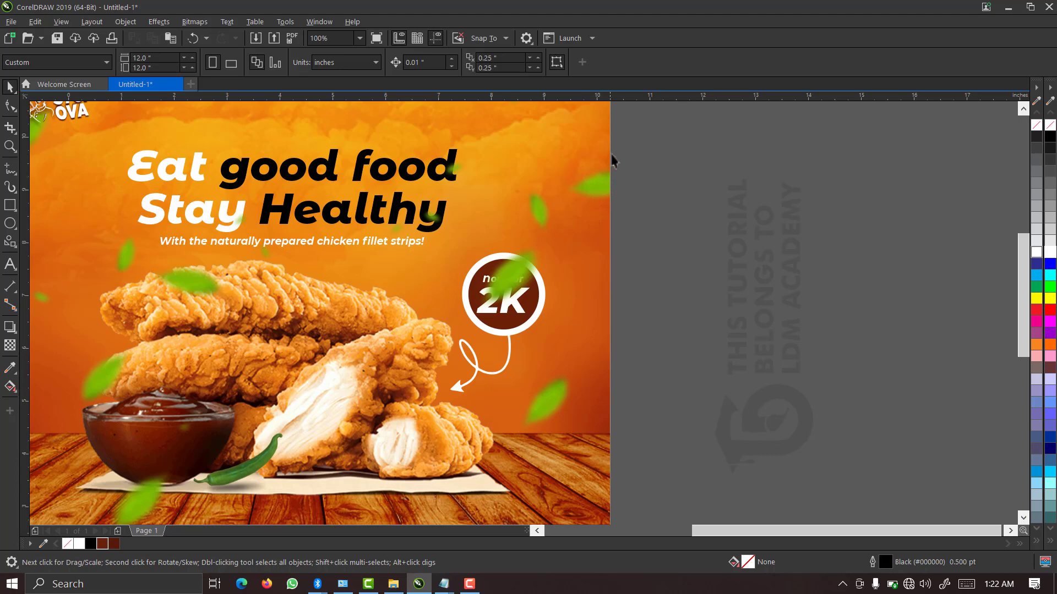
scroll(591, 201, "down", 1)
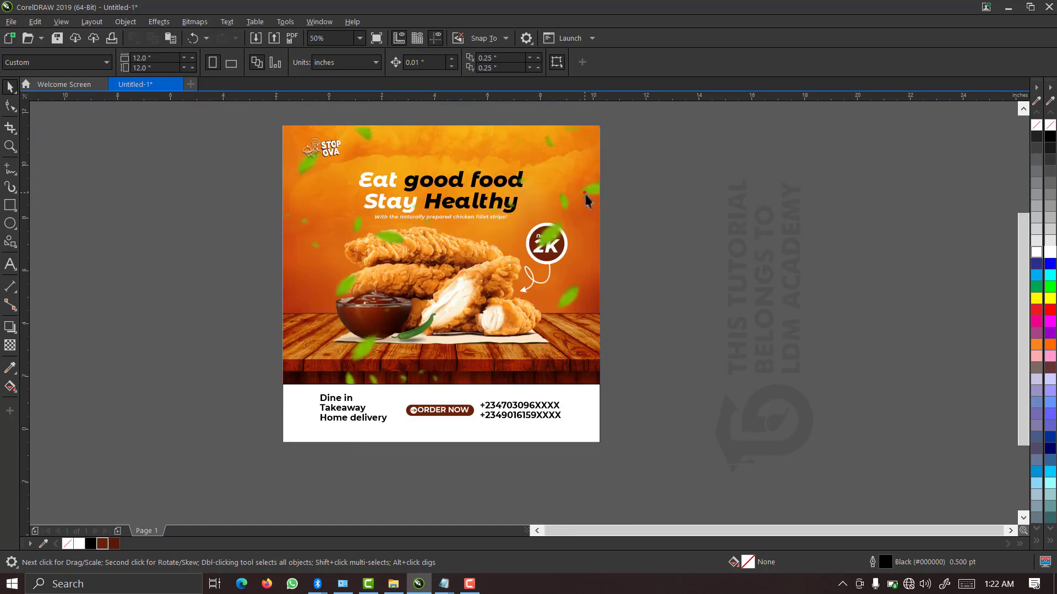
- Bring the Now for 2K price badge and its curly arrow in front of the leaves overlay
left_click(585, 195)
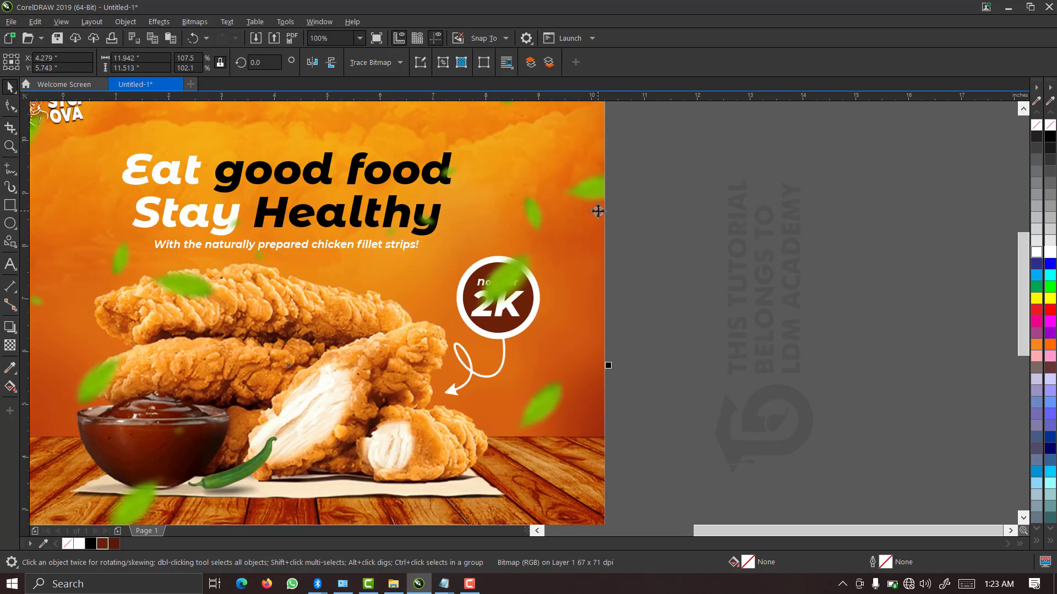
left_click(664, 220)
left_click_drag(674, 171, 373, 464)
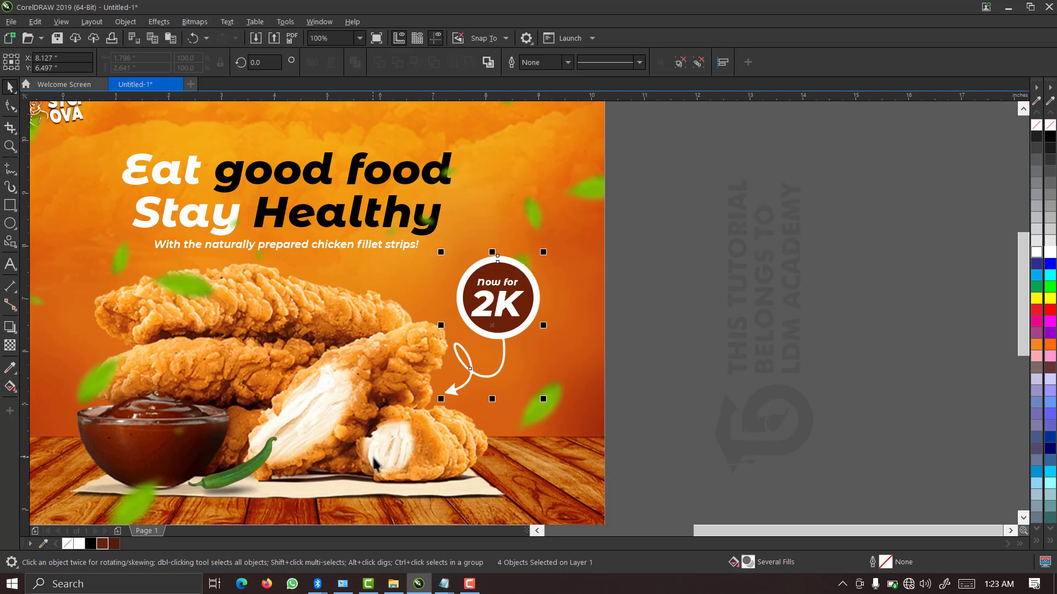
left_click(658, 296)
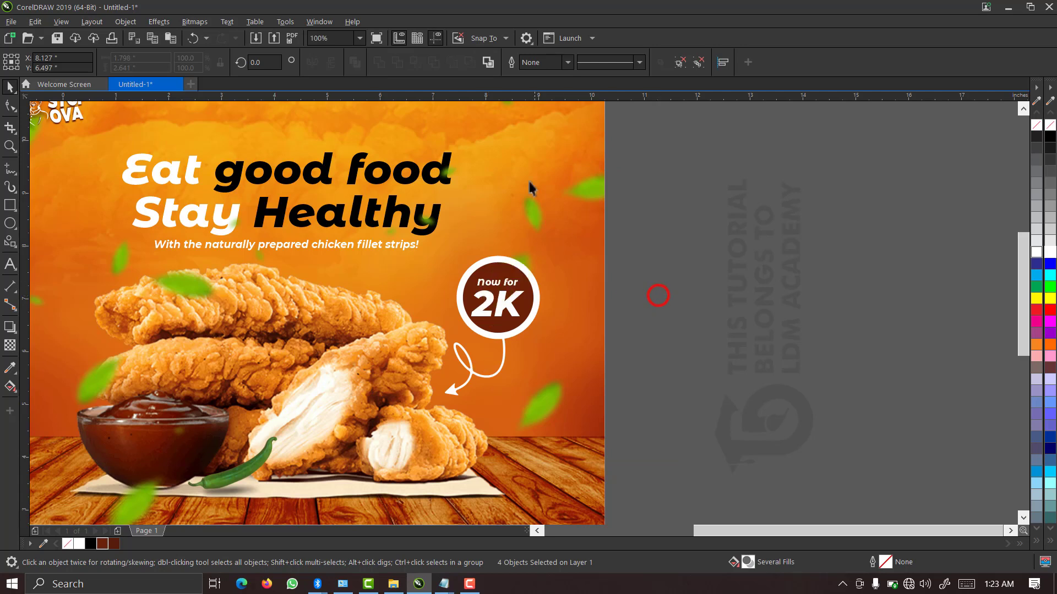
- Review the whole flyer, checking the headline and price badge up close and the contents of the bottom strip
left_click(359, 38)
left_click(348, 61)
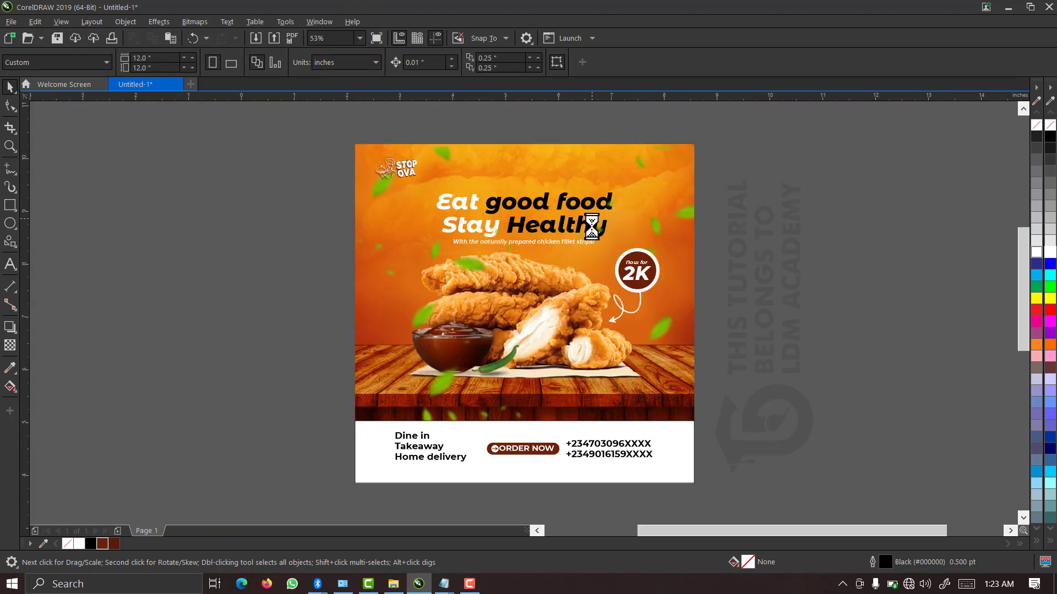
scroll(592, 225, "up", 2)
scroll(568, 313, "up", 2)
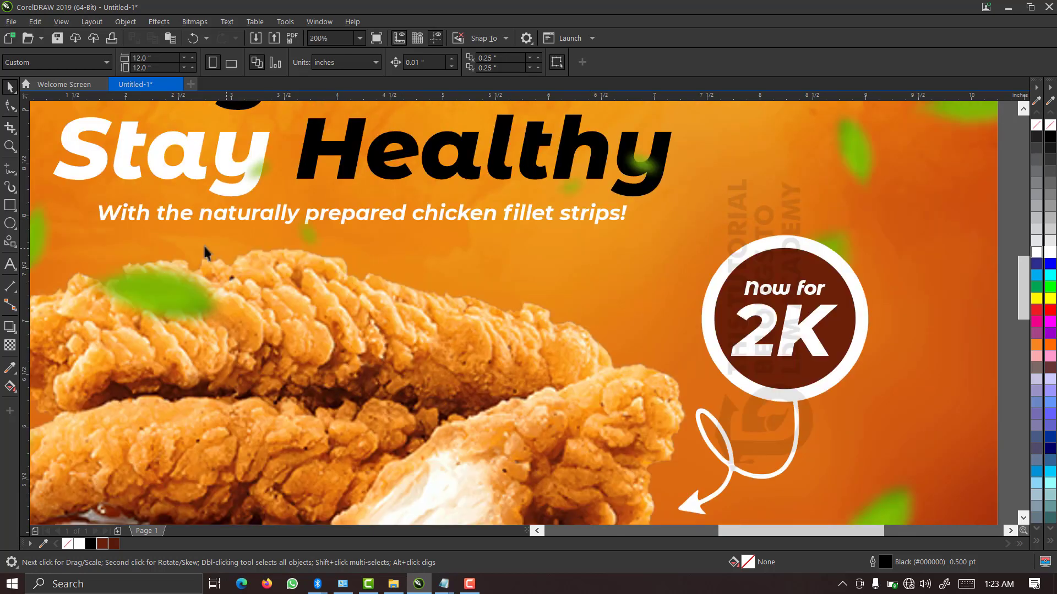
left_click(358, 38)
left_click(343, 64)
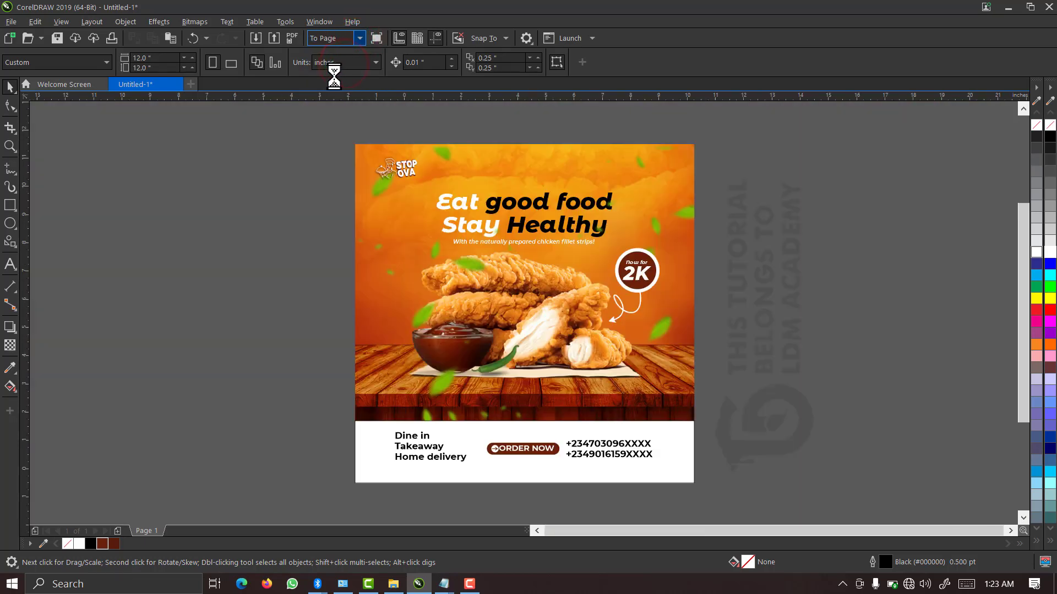
key("ctrl+a")
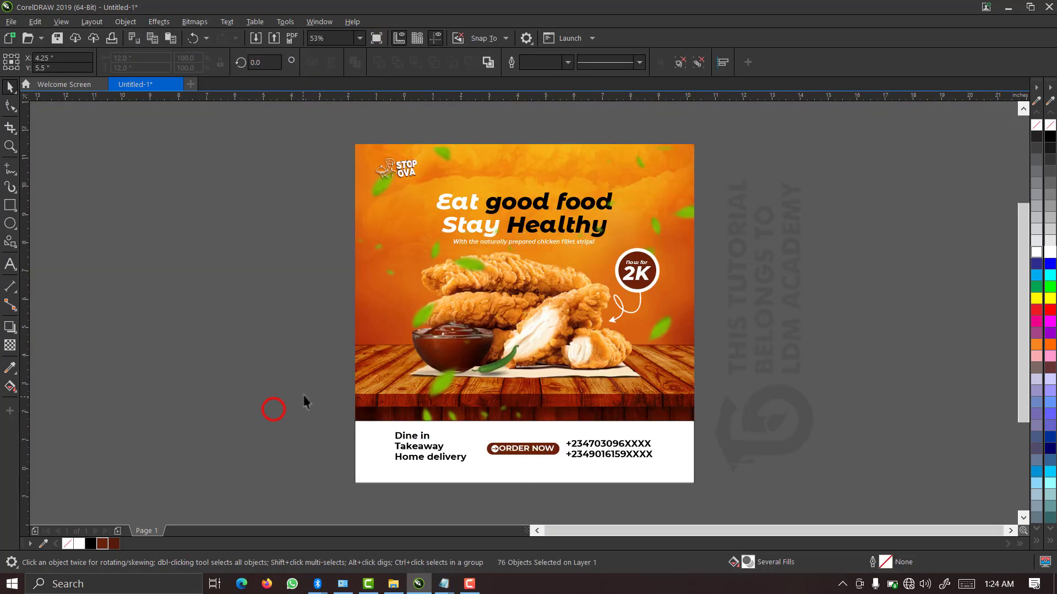
left_click_drag(303, 394, 679, 483)
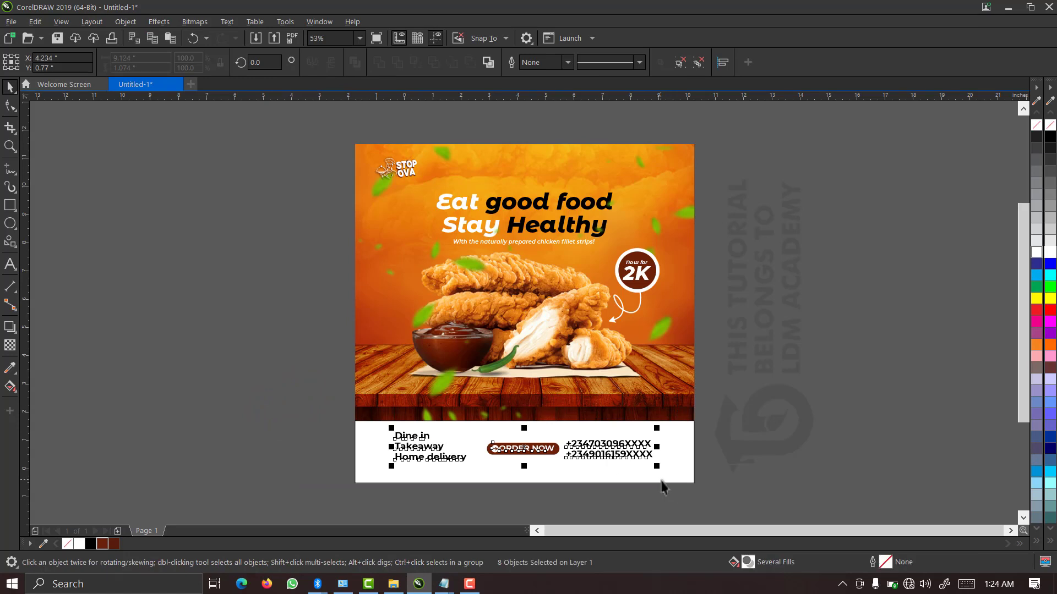
left_click(773, 418)
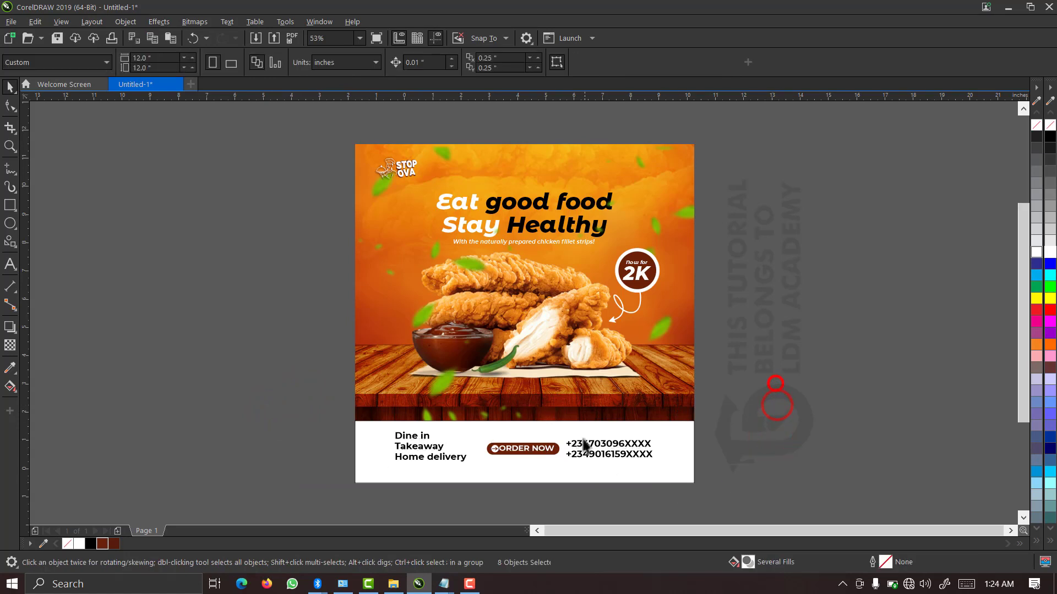
- Move the ORDER NOW button with its arrow icon and text slightly right, to about X 4.33 in
left_click_drag(600, 438, 653, 401)
left_click_drag(556, 465, 416, 520)
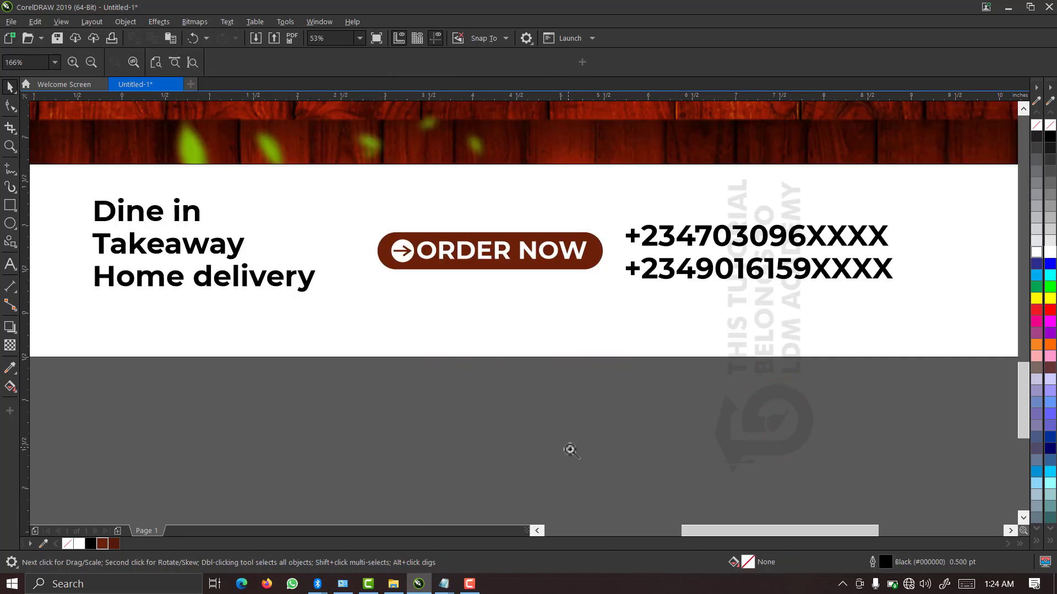
left_click_drag(606, 449, 328, 199)
left_click_drag(428, 259, 440, 258)
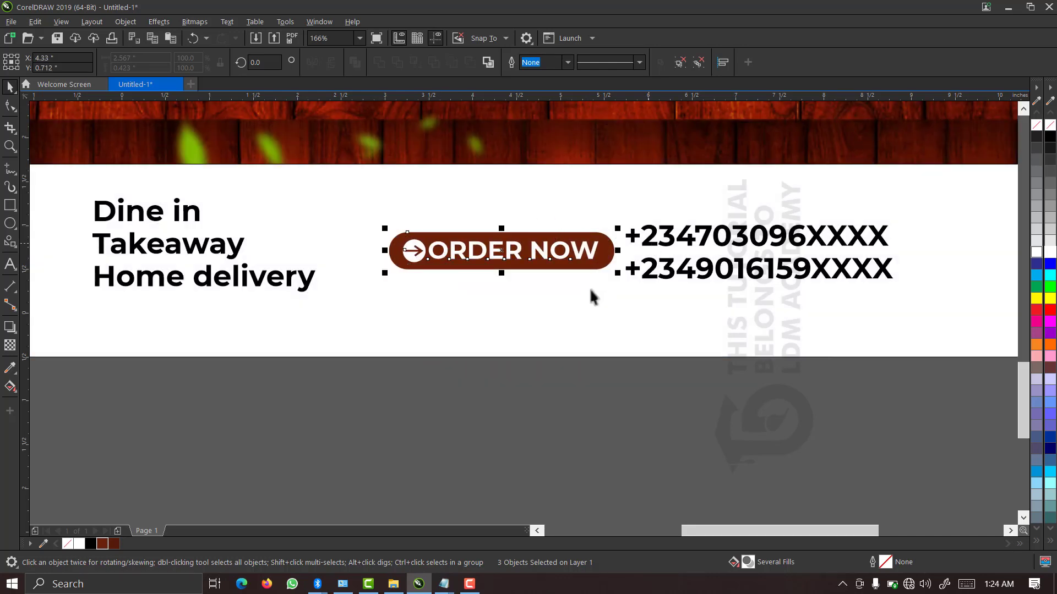
left_click_drag(374, 399, 948, 172)
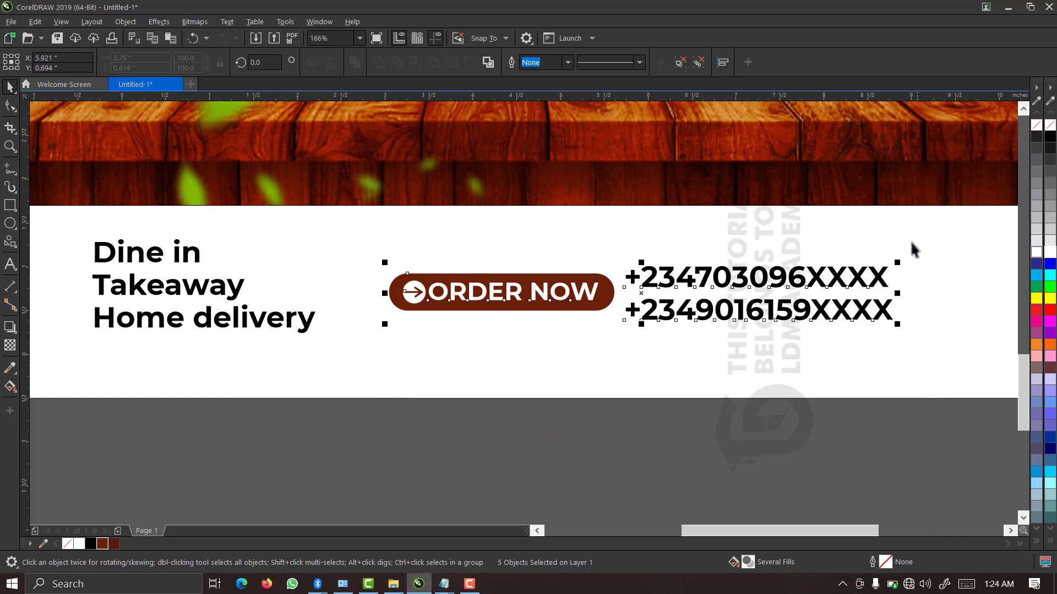
scroll(710, 329, "down", 2)
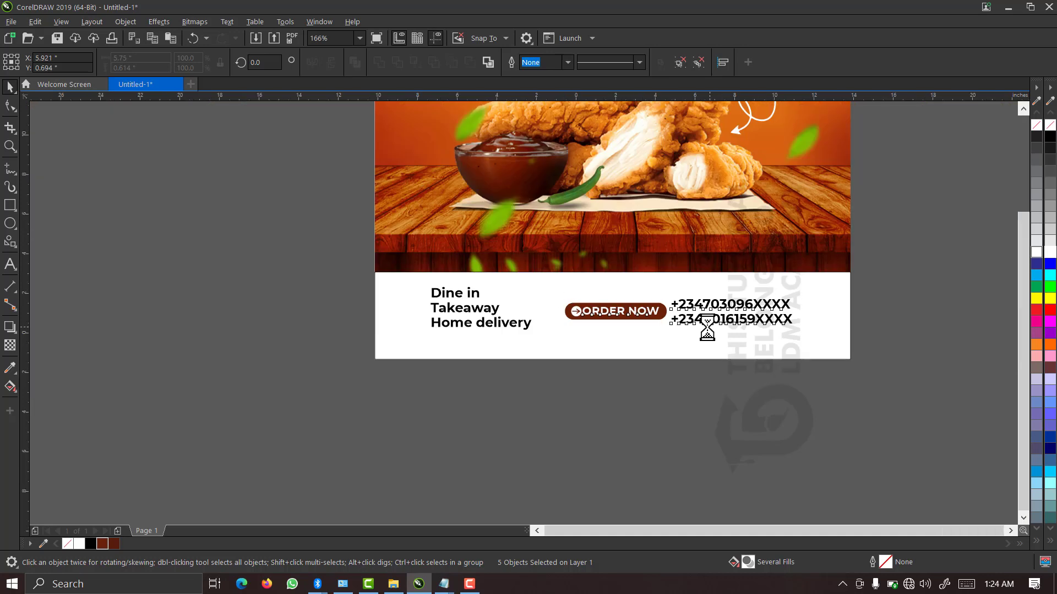
left_click(823, 277)
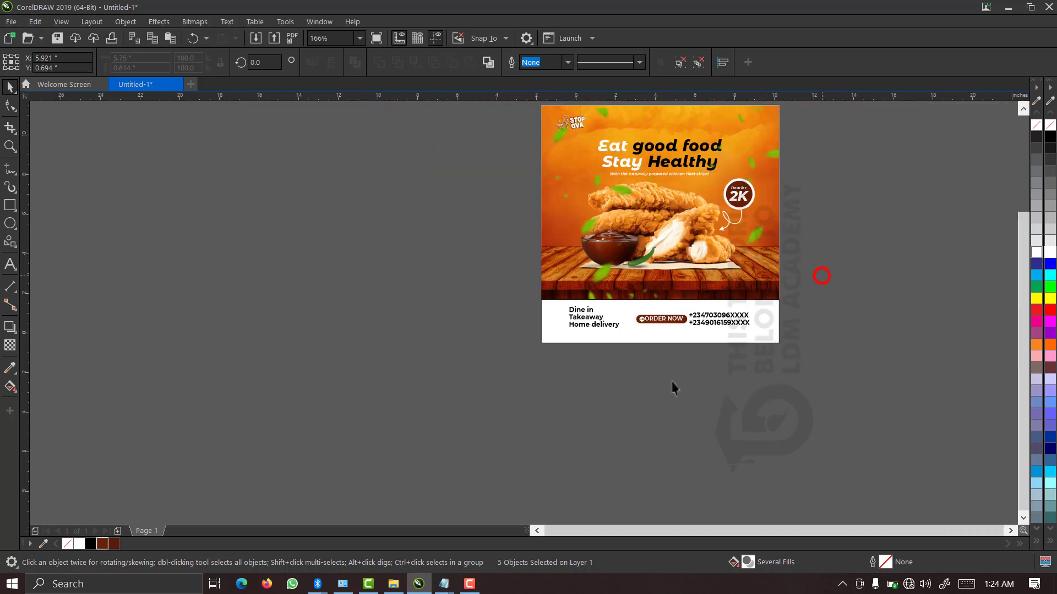
- Draw a small square of about 0.127 in just left of the "Dine in" text
key("z")
left_click_drag(616, 294, 550, 337)
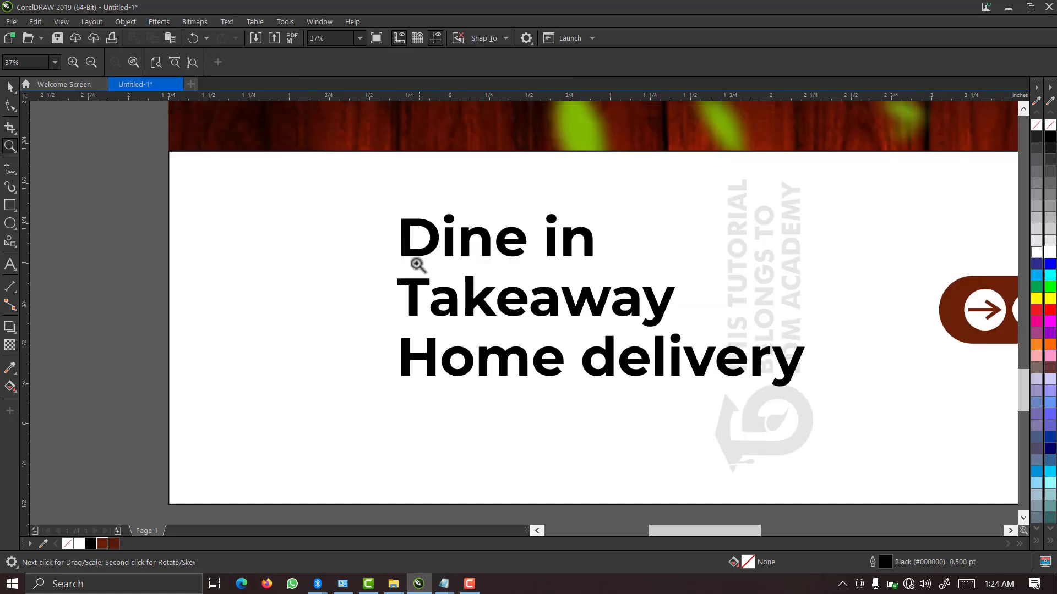
left_click_drag(355, 191, 813, 451)
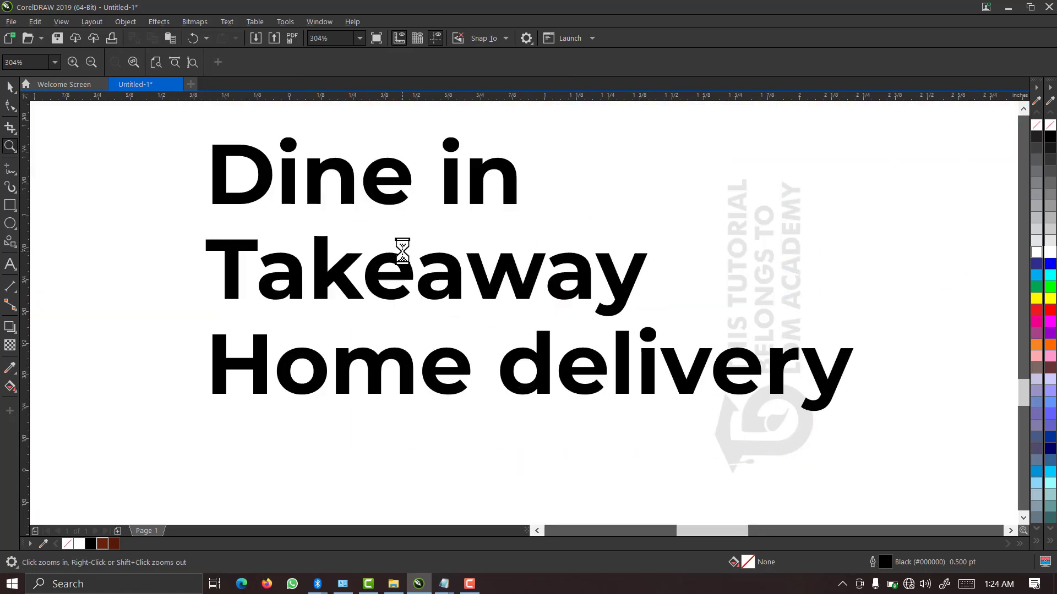
left_click(354, 198)
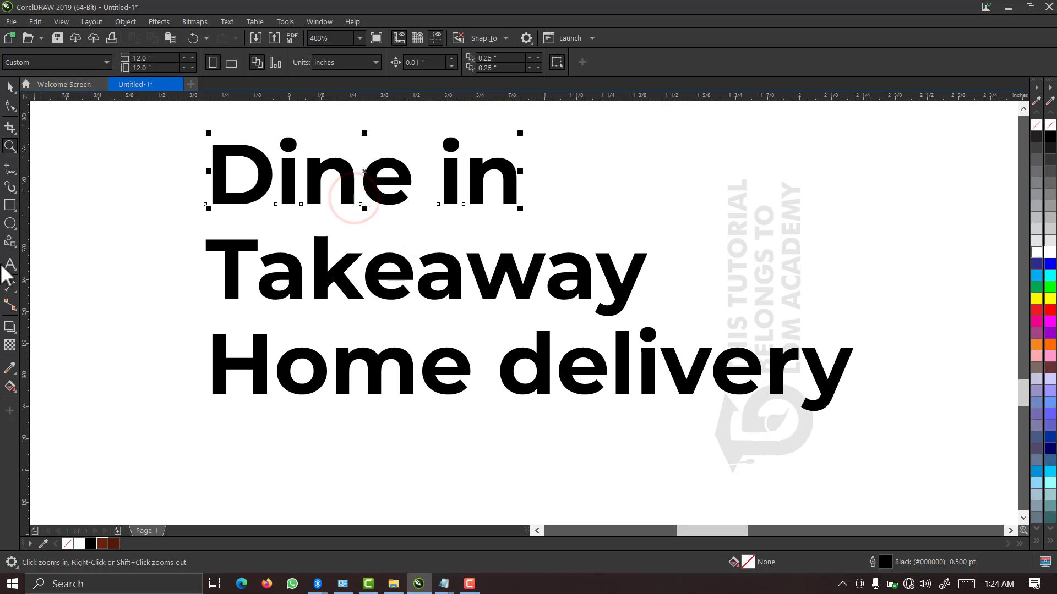
left_click(6, 205)
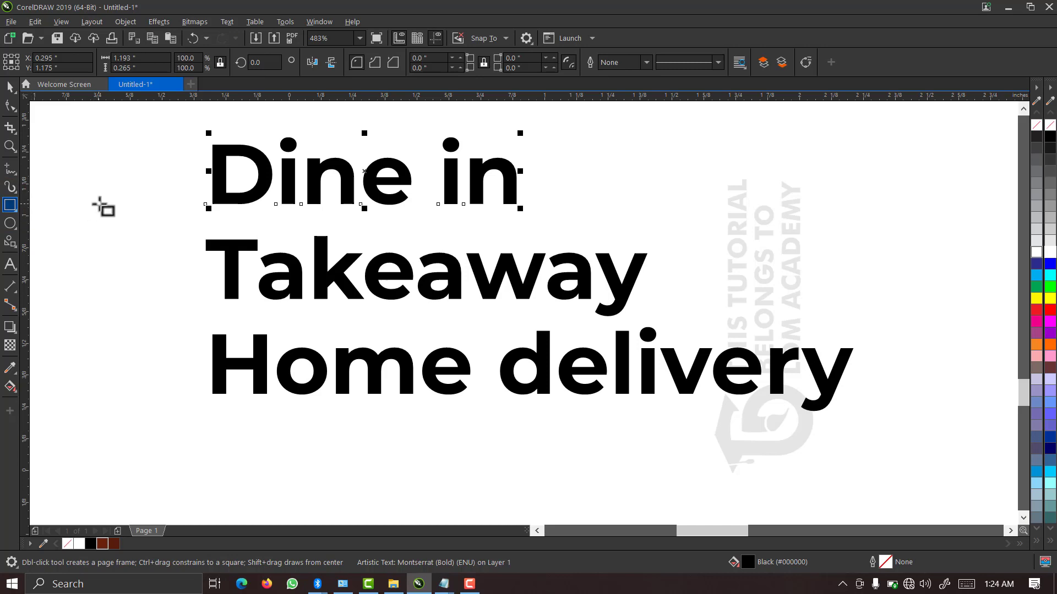
left_click_drag(150, 159, 187, 190)
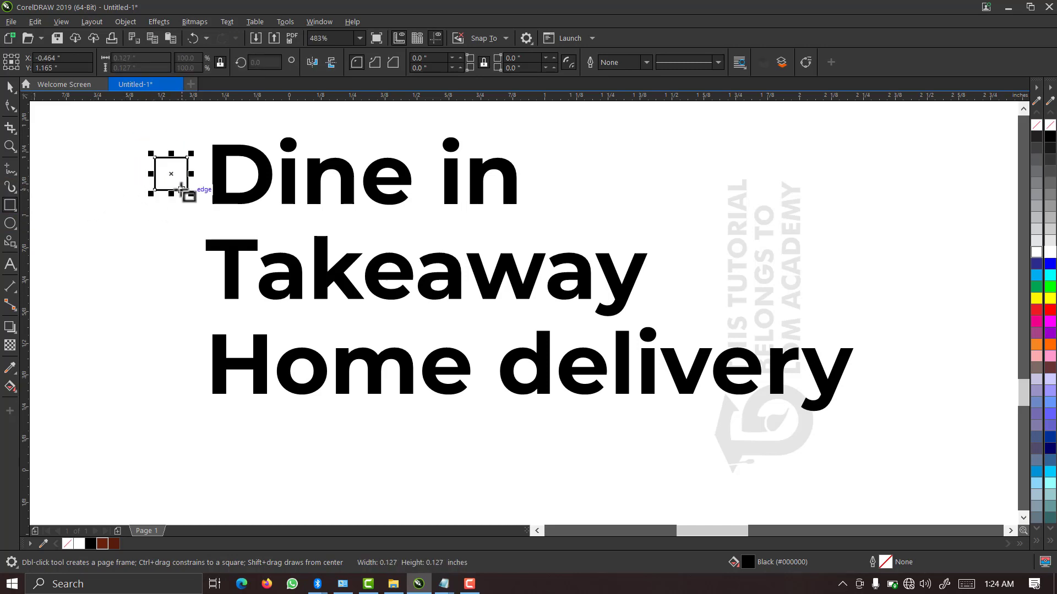
key("space")
- Move the small square closer to the "Dine in" text and scale it down proportionally to about 0.112 in
key("z")
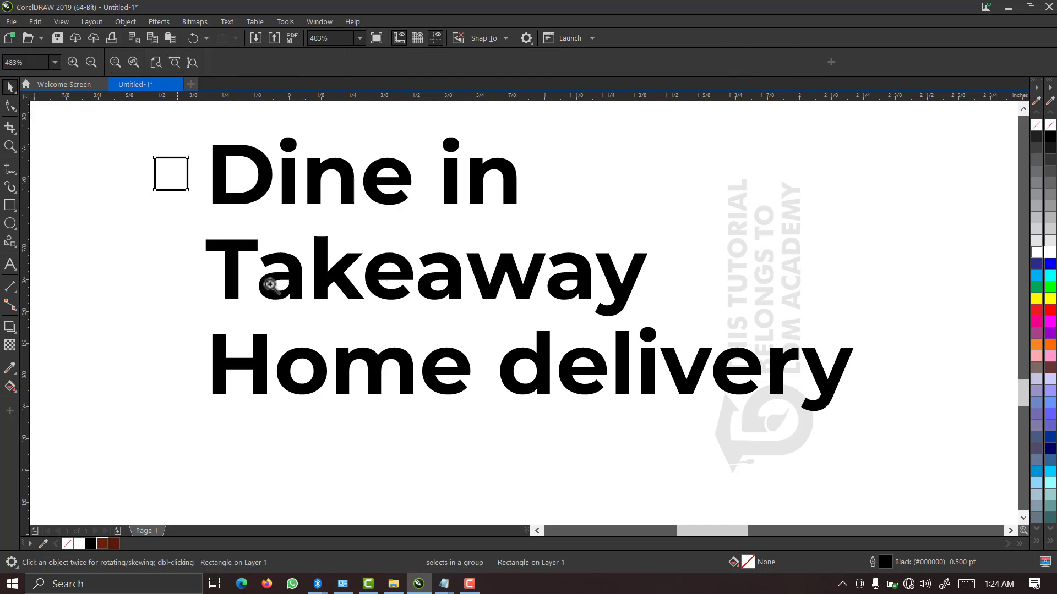
left_click_drag(271, 285, 101, 113)
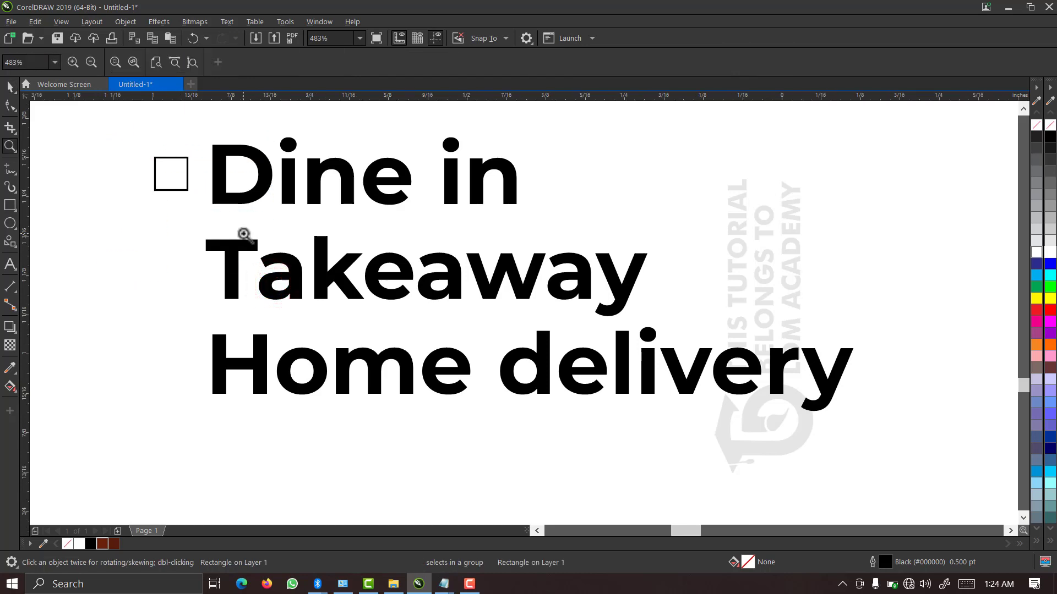
key("space")
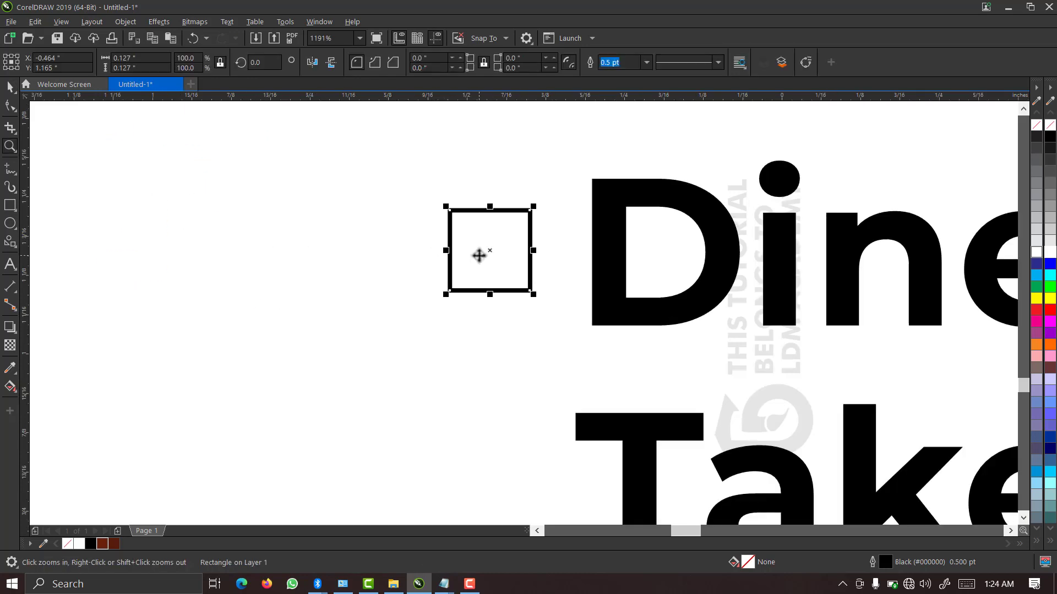
left_click_drag(478, 255, 503, 254)
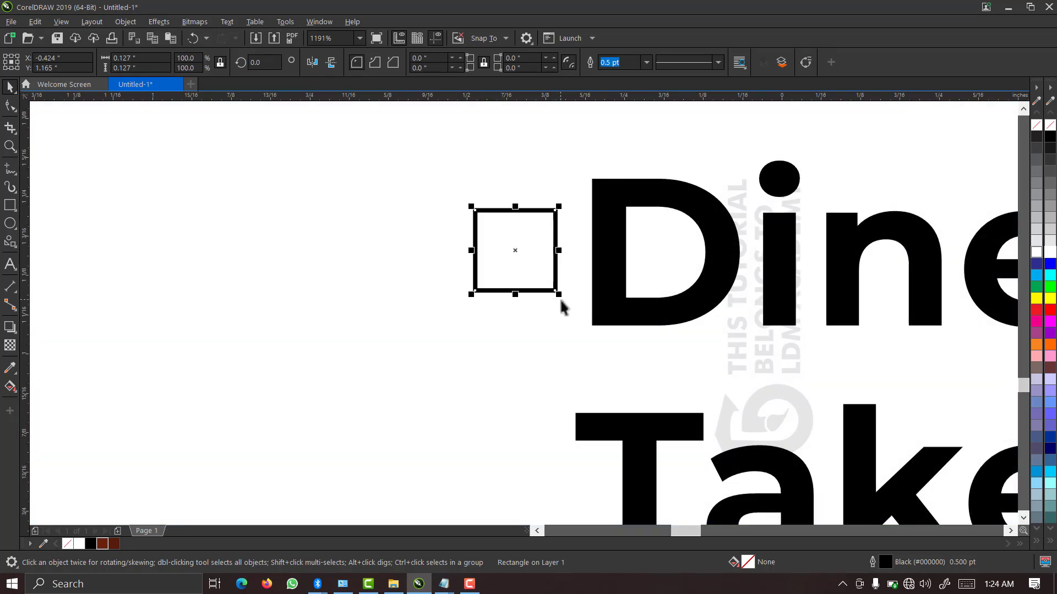
left_click_drag(558, 294, 524, 284)
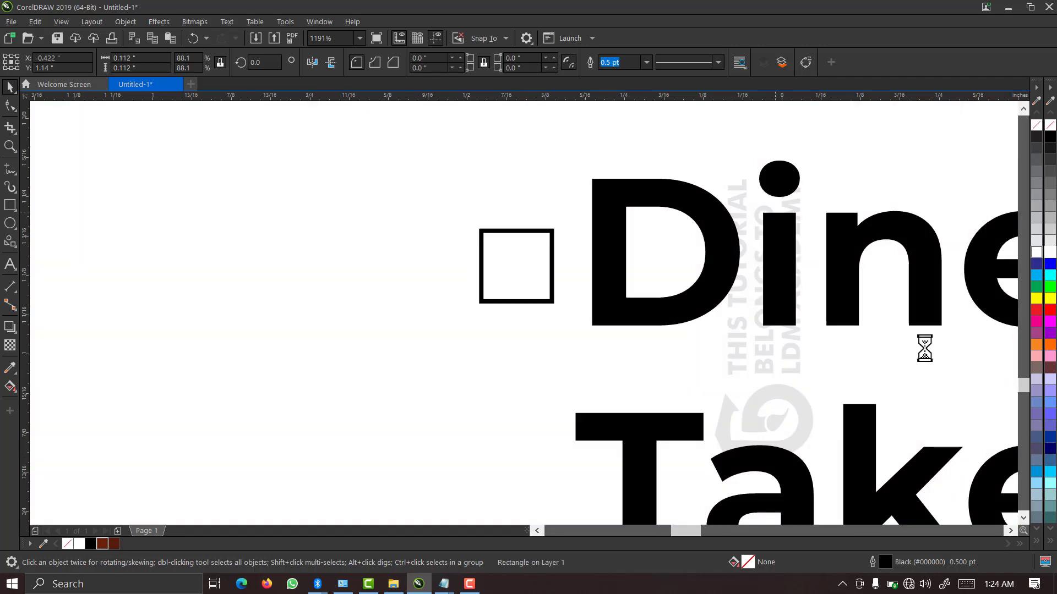
- Fill the small square beside "Dine in" with the dark brown #6A1F07 and remove its outline
left_click(101, 544)
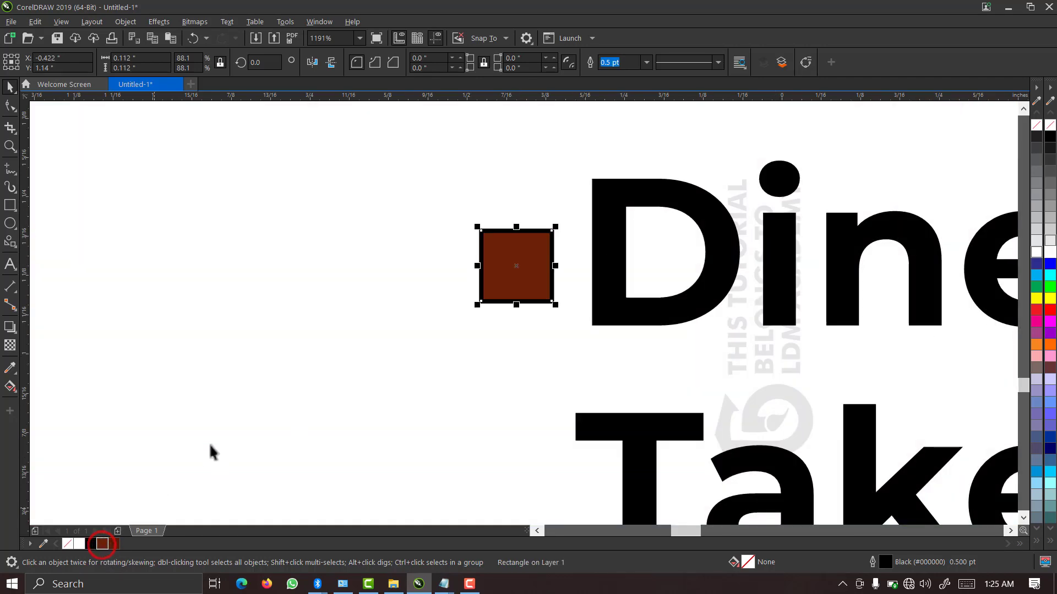
right_click(1050, 128)
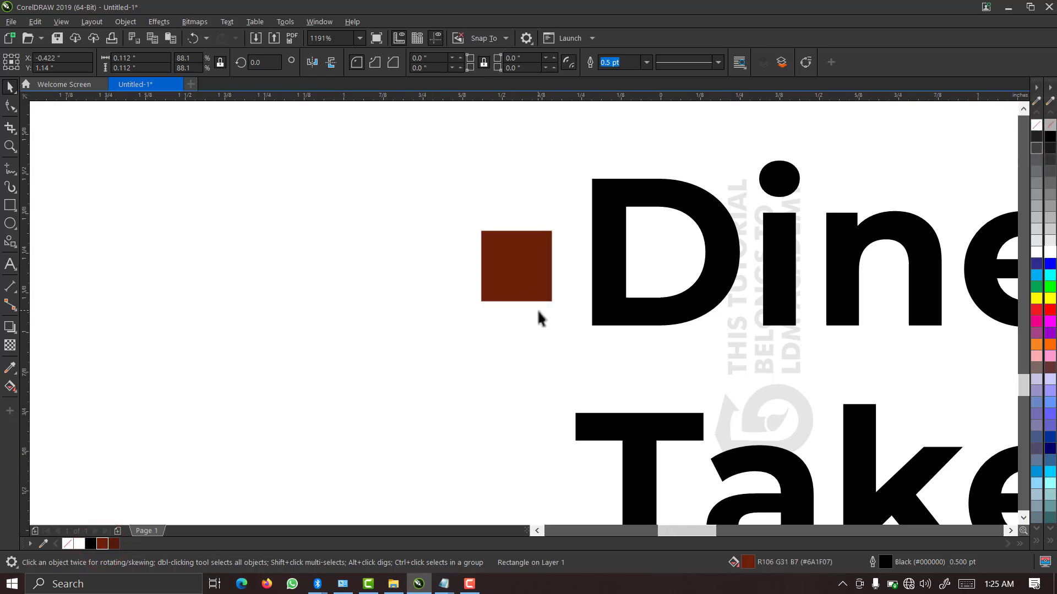
scroll(537, 309, "down", 2)
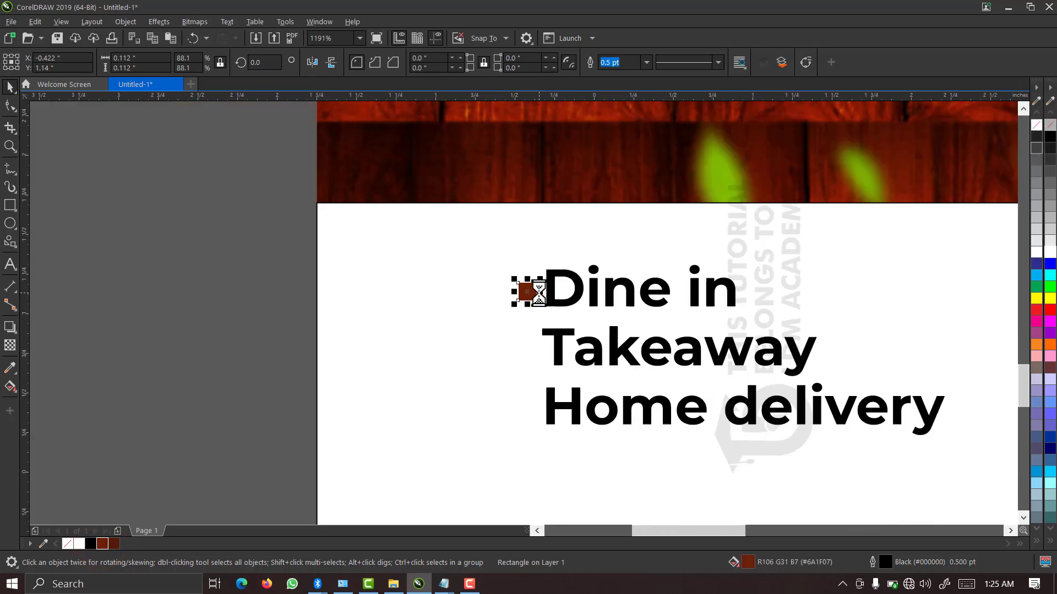
- Duplicate the brown square straight down beside "Takeaway" and "Home delivery", placing the lowest copy at about Y 0.425 in
key("F2")
left_click_drag(690, 248, 462, 473)
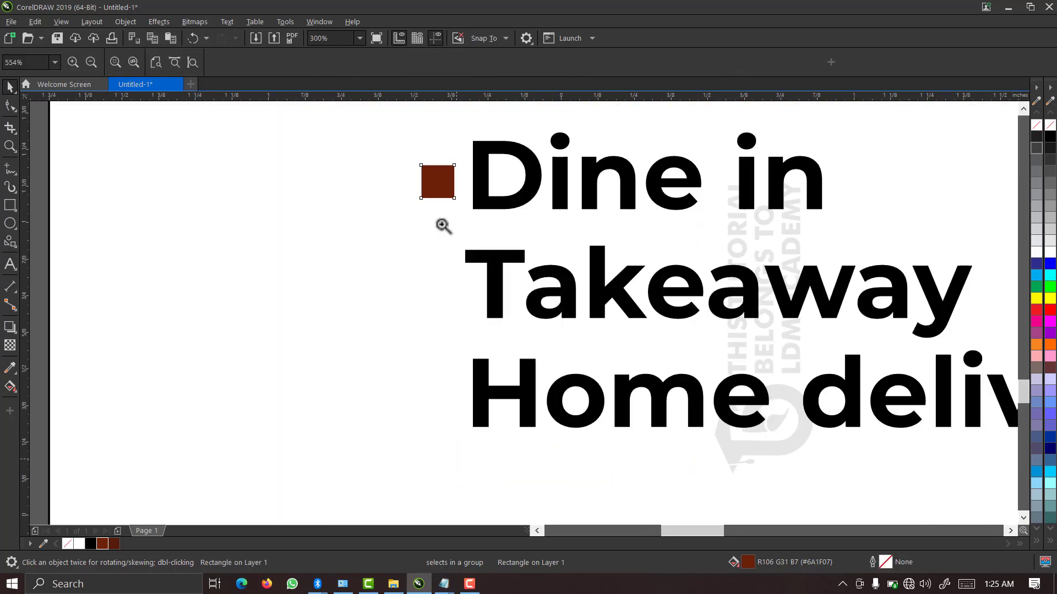
left_click(442, 185)
key("space")
left_click_drag(442, 198, 442, 391)
right_click(444, 292)
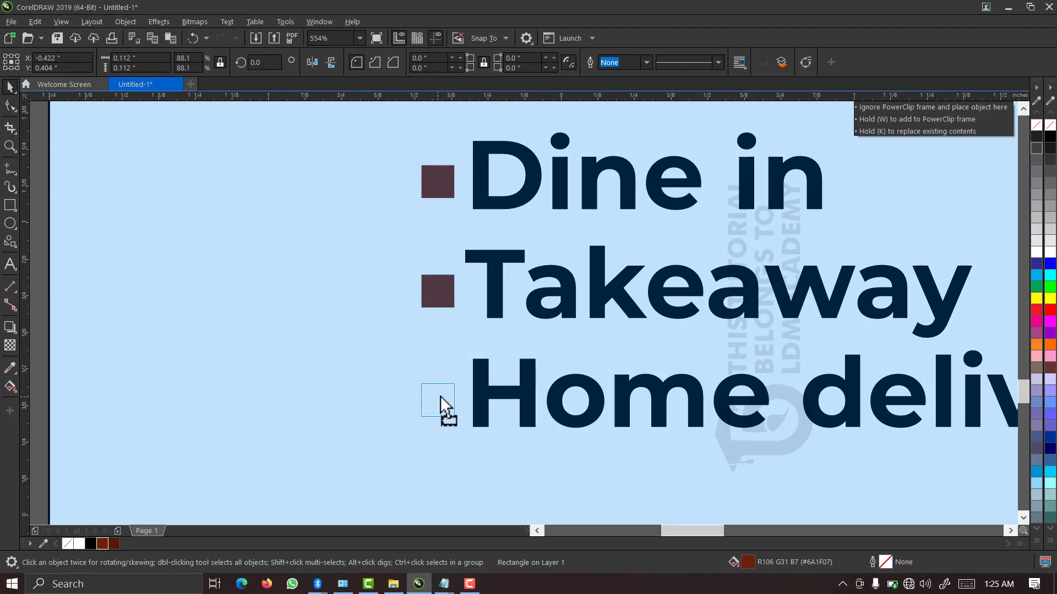
left_click_drag(440, 396, 427, 330)
left_click_drag(429, 282, 435, 376)
left_click_drag(434, 390, 434, 390)
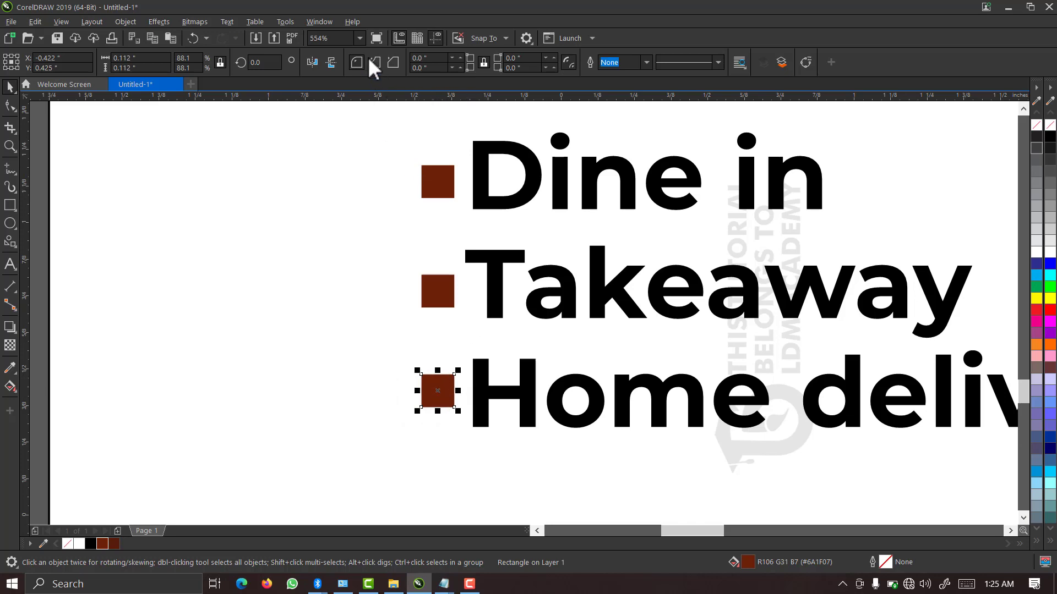
- Group the three brown squares with the "Dine in", "Takeaway" and "Home delivery" texts
left_click(359, 39)
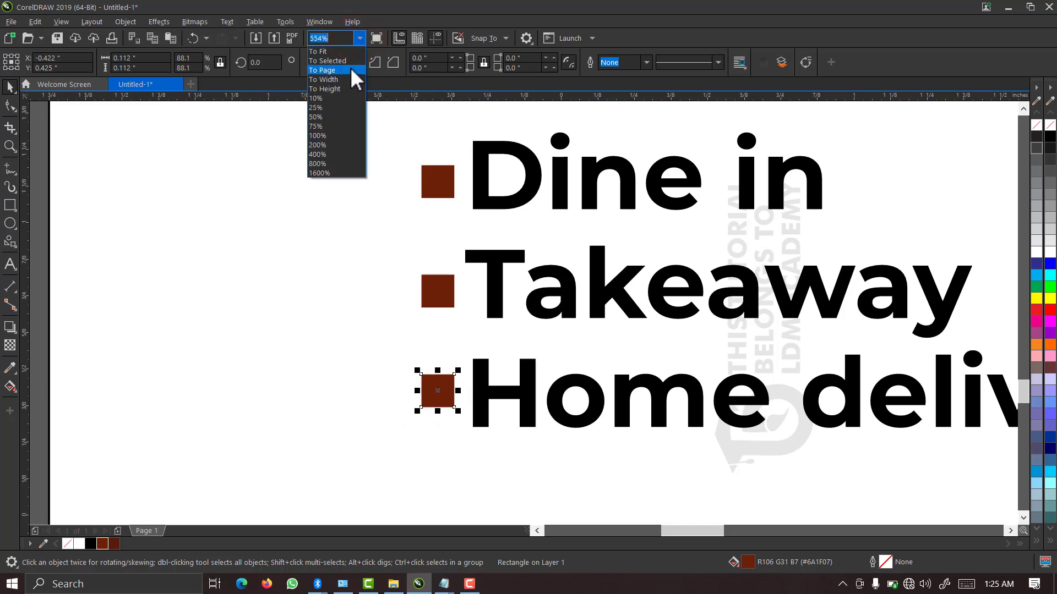
left_click(350, 68)
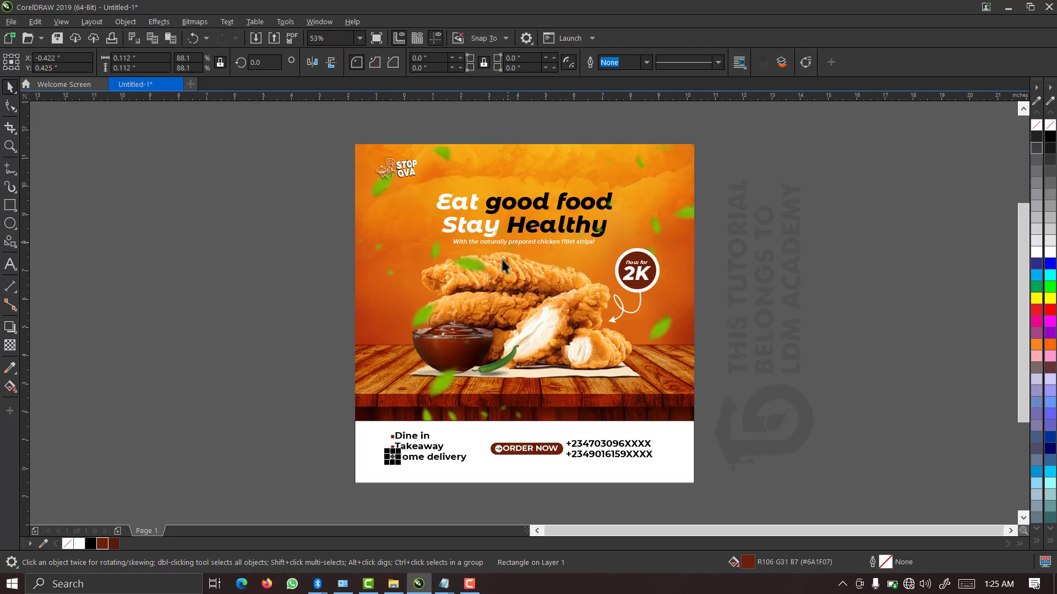
key("Delete")
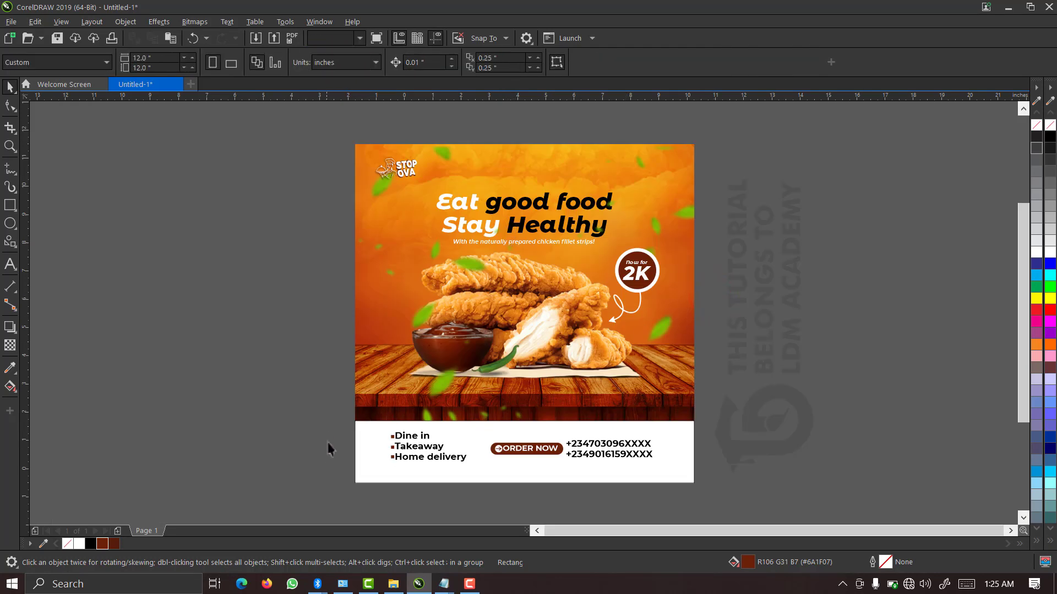
left_click_drag(317, 404, 484, 488)
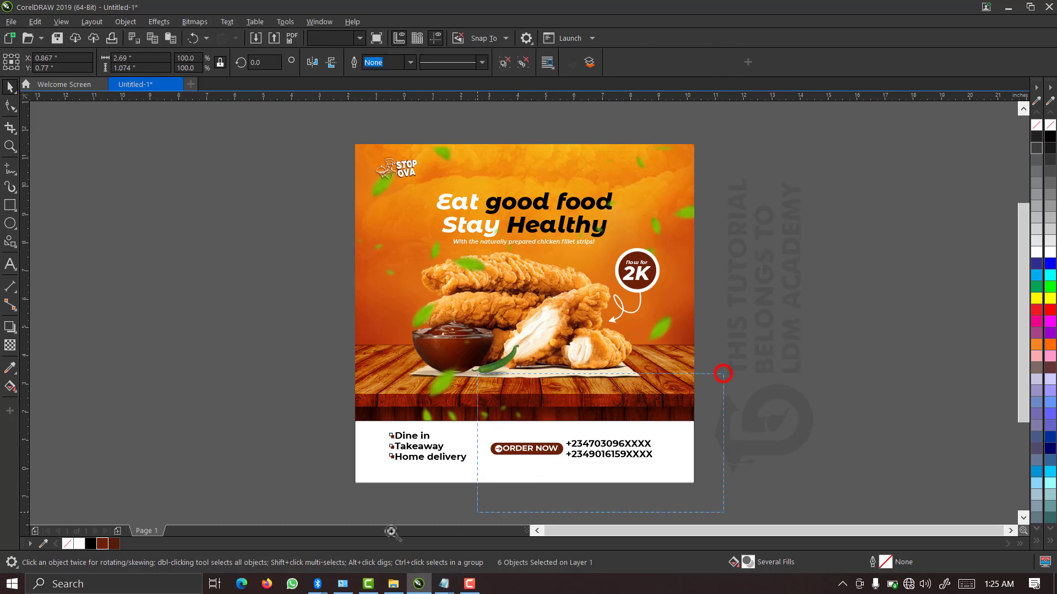
- Align the services group vertically centred with the ORDER NOW button
scroll(724, 370, "down", 1)
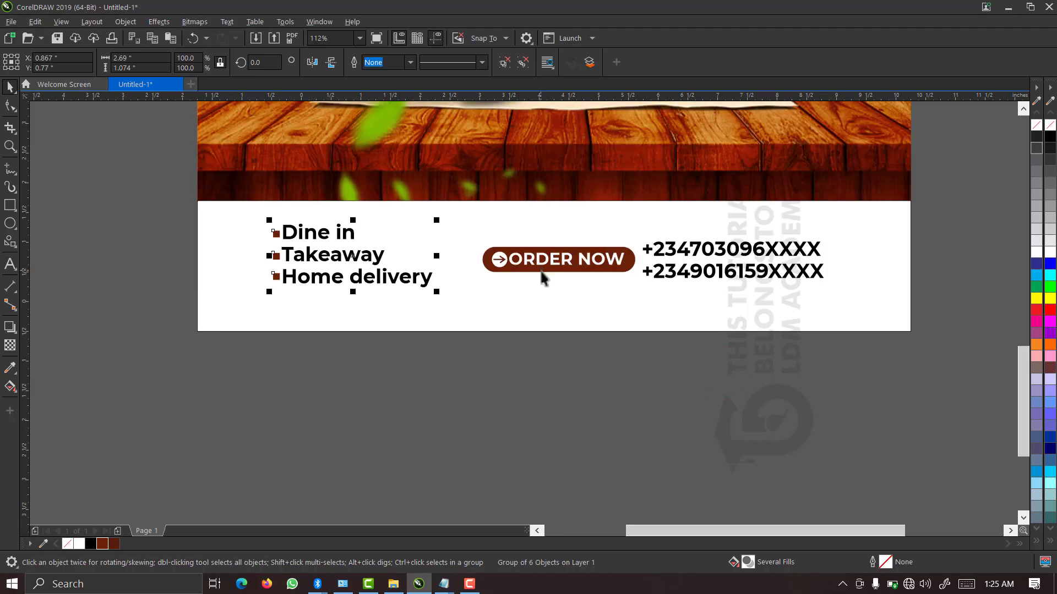
left_click(541, 271, "shift")
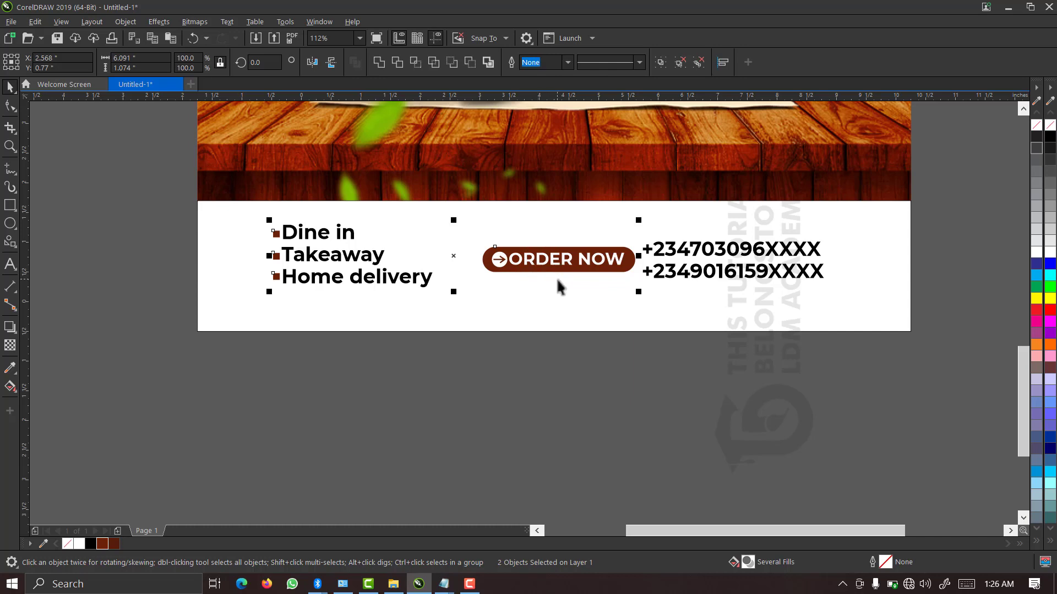
key("c")
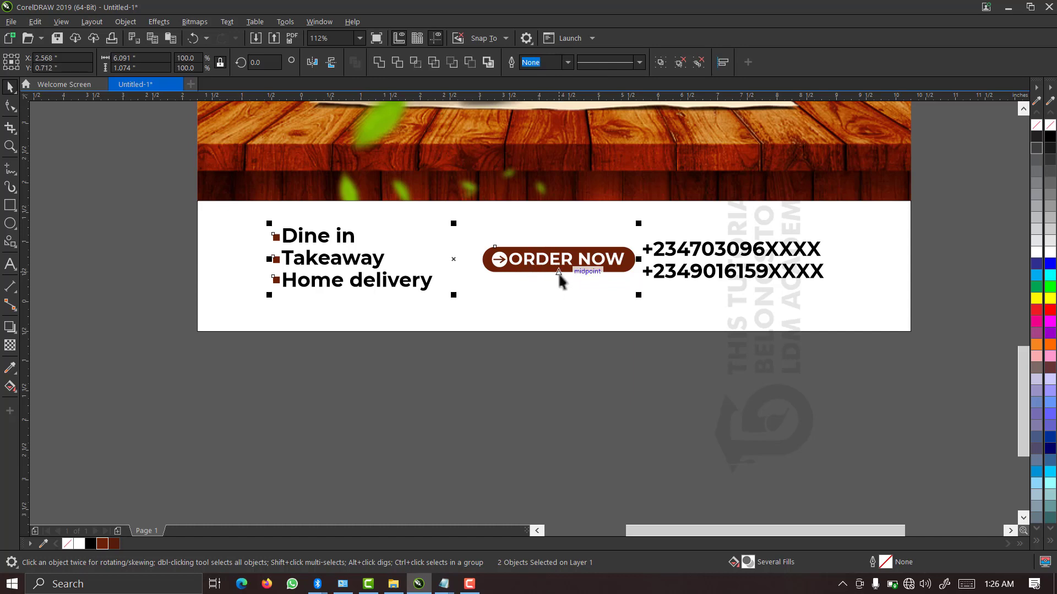
key("ctrl+g")
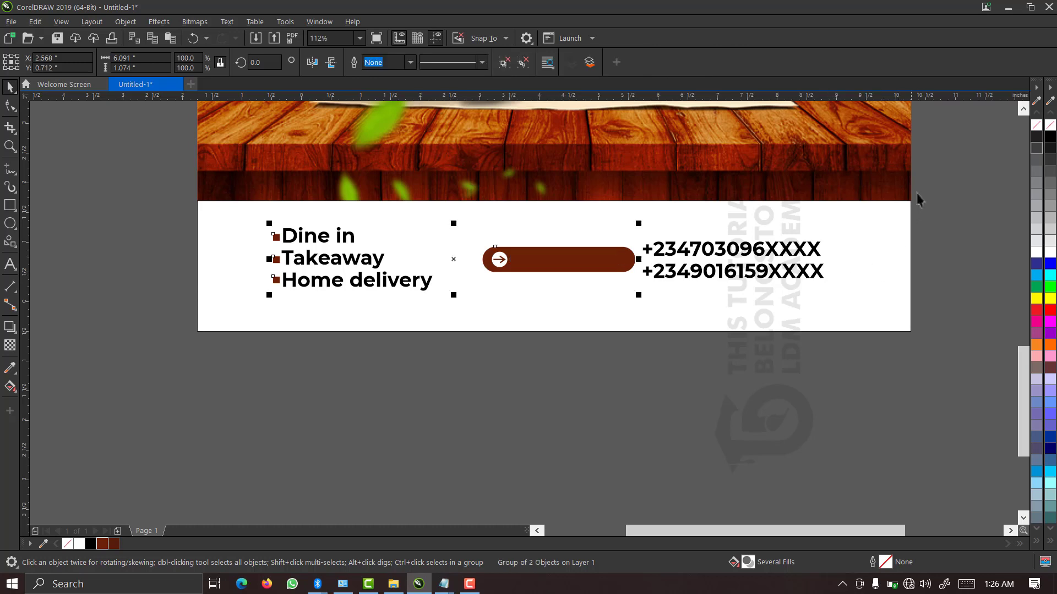
left_click_drag(919, 176, 119, 407)
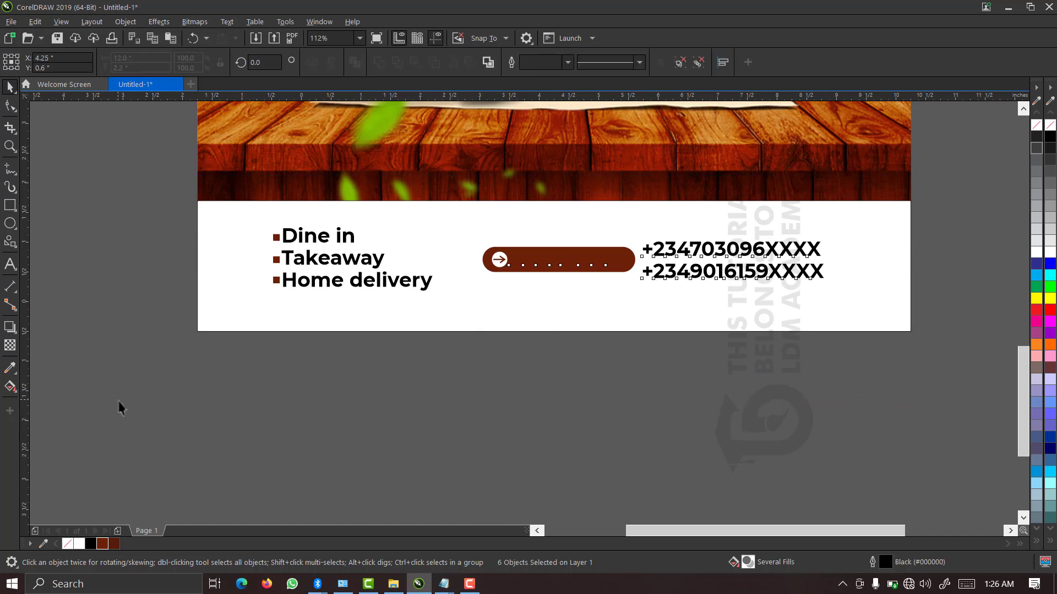
key("e")
key("c")
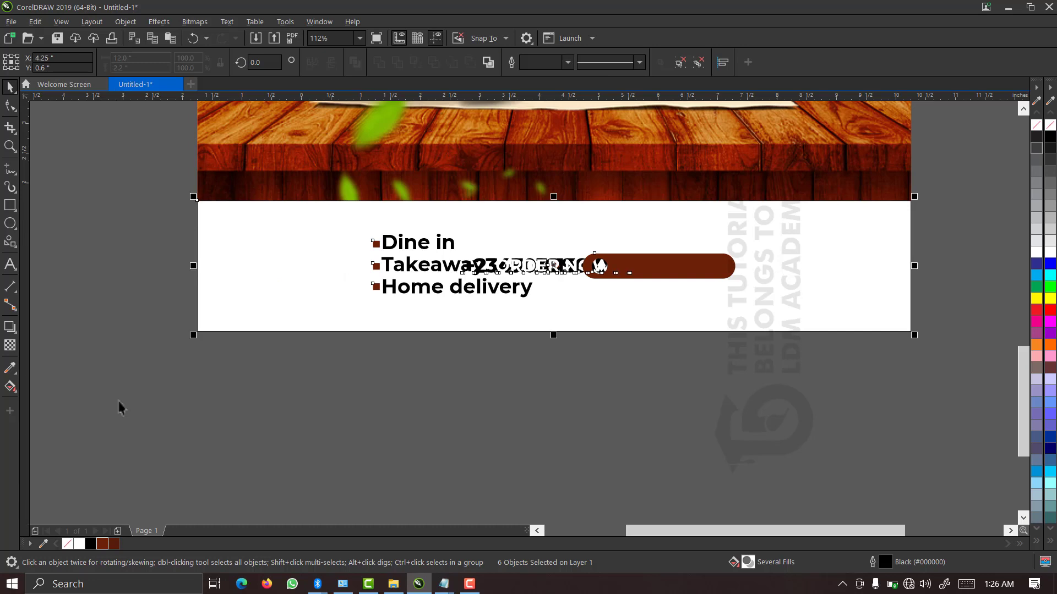
key("ctrl+z")
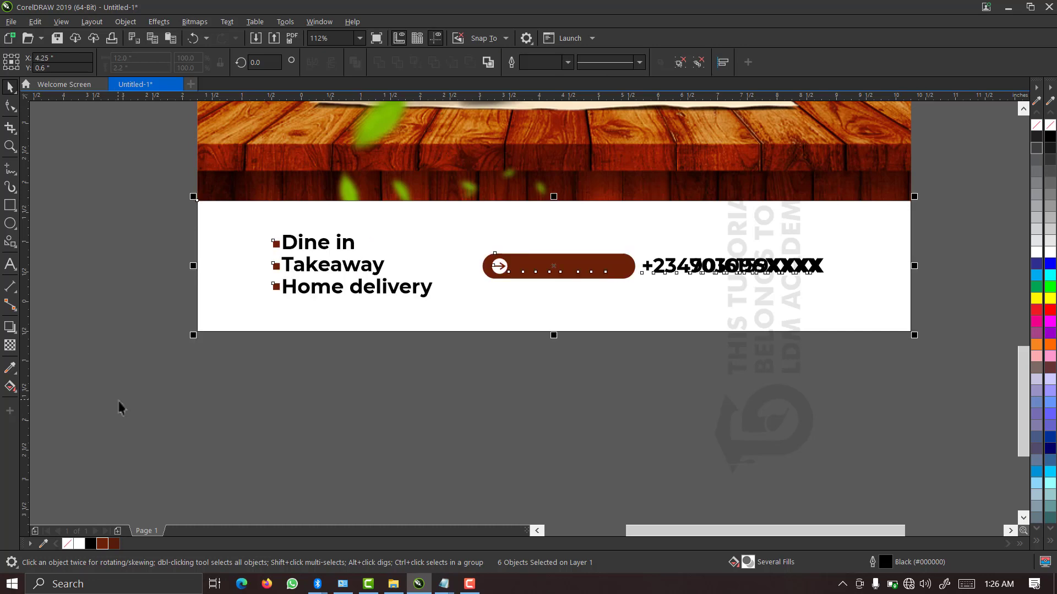
key("ctrl+z")
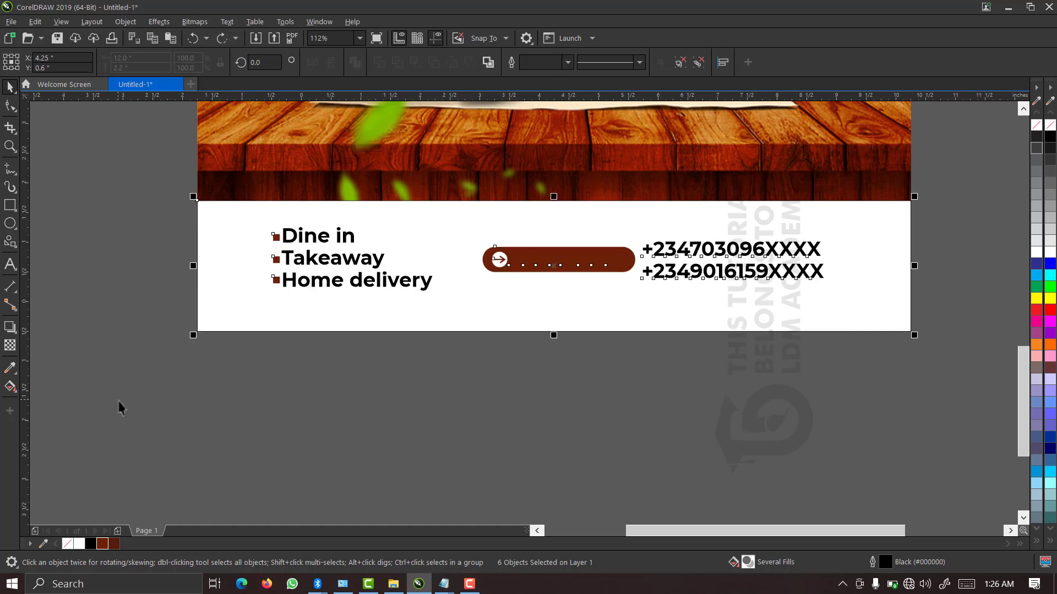
left_click(380, 386)
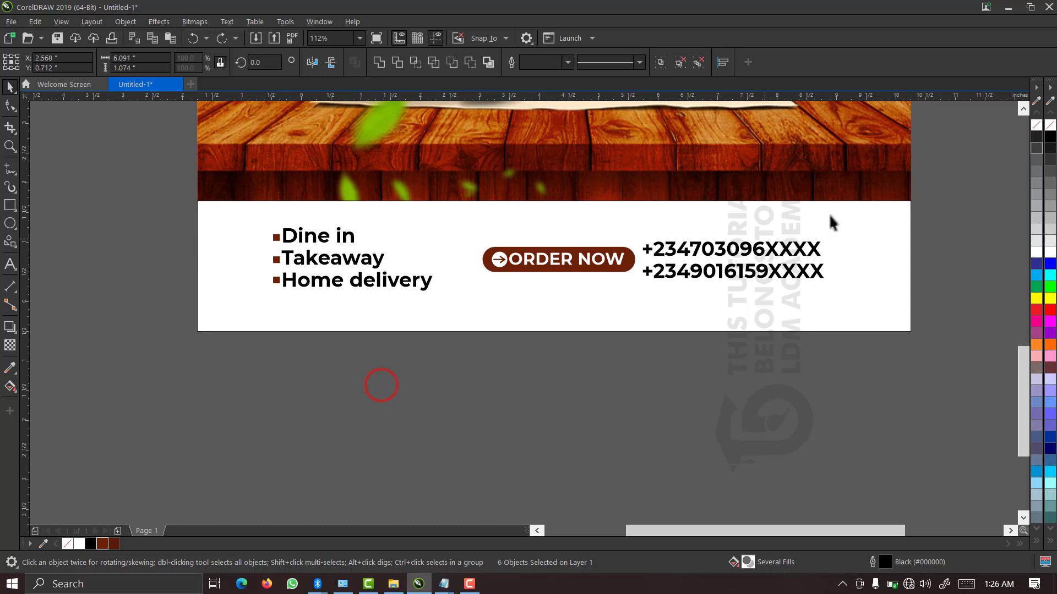
- Ungroup everything within the ORDER NOW button and phone numbers, and regroup the button, arrow, text and both numbers as one group
left_click_drag(932, 184, 443, 363)
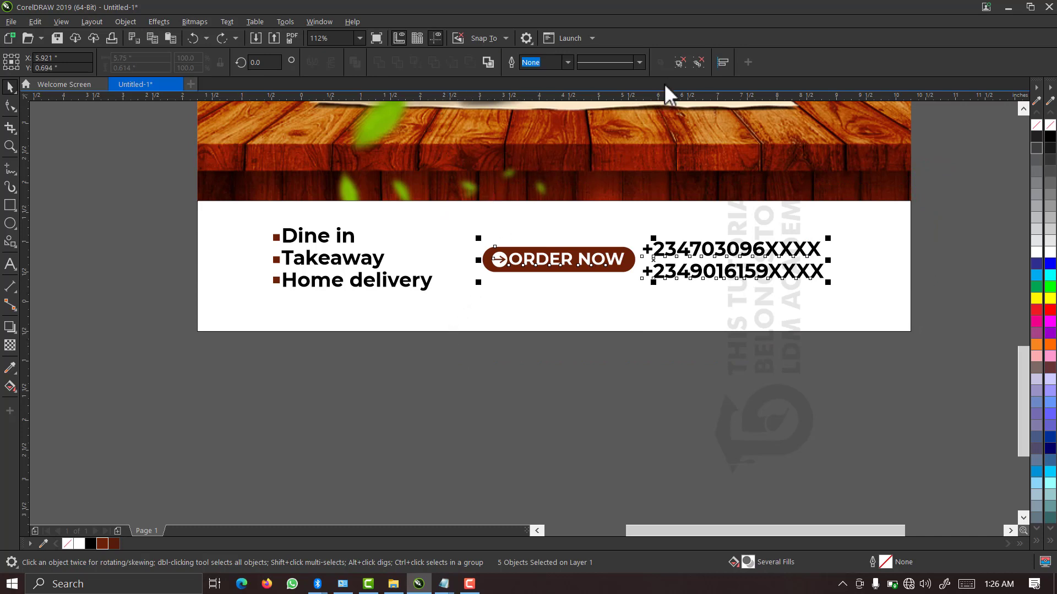
left_click(696, 63)
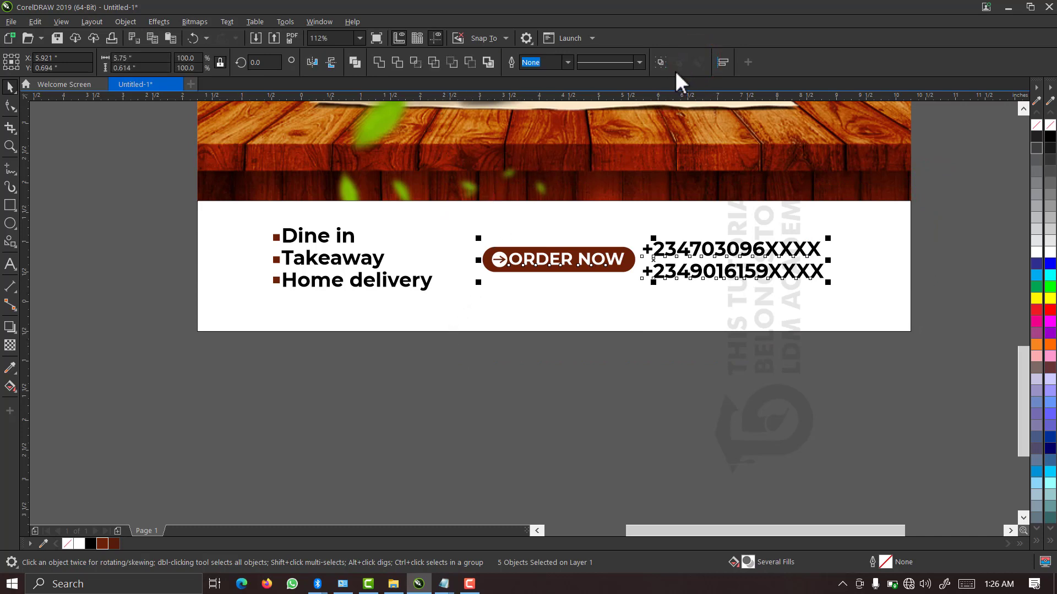
key("ctrl+g")
left_click(325, 236)
left_click(189, 188)
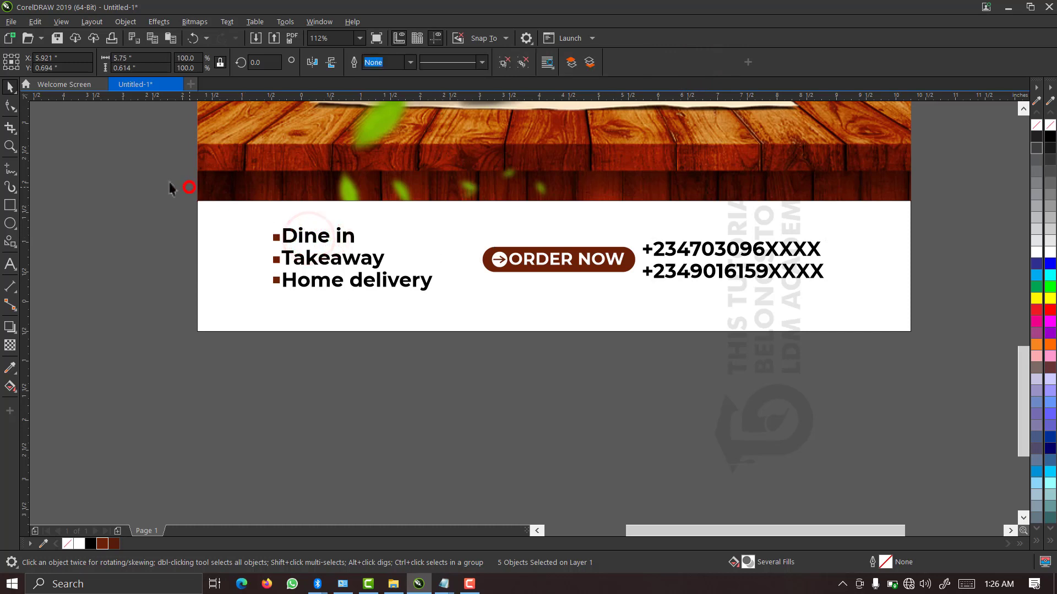
- Group the services list with the ORDER NOW and phone numbers group
left_click_drag(142, 170, 497, 388)
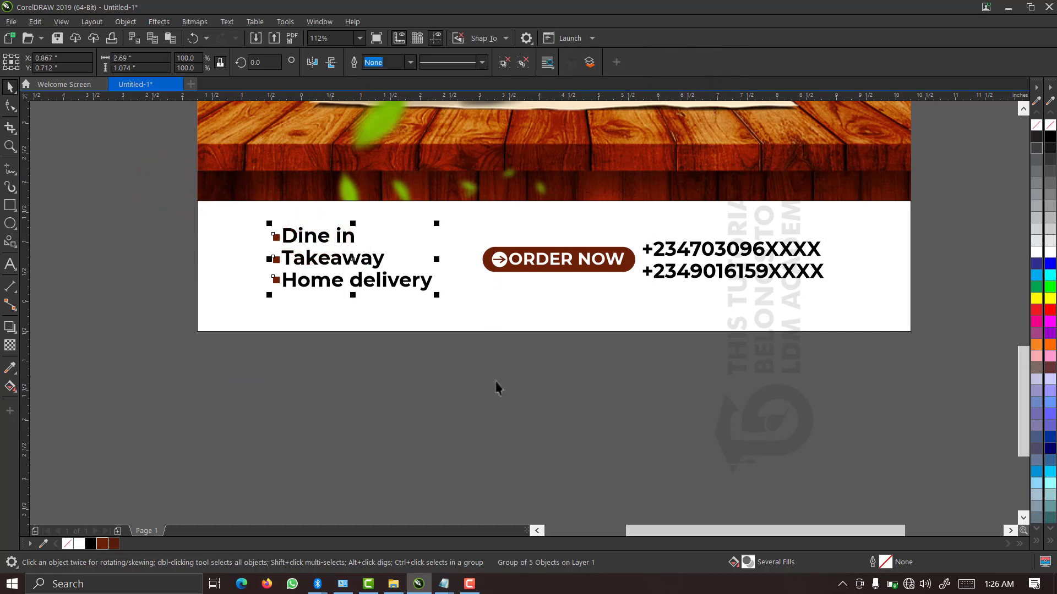
left_click_drag(137, 372, 864, 178)
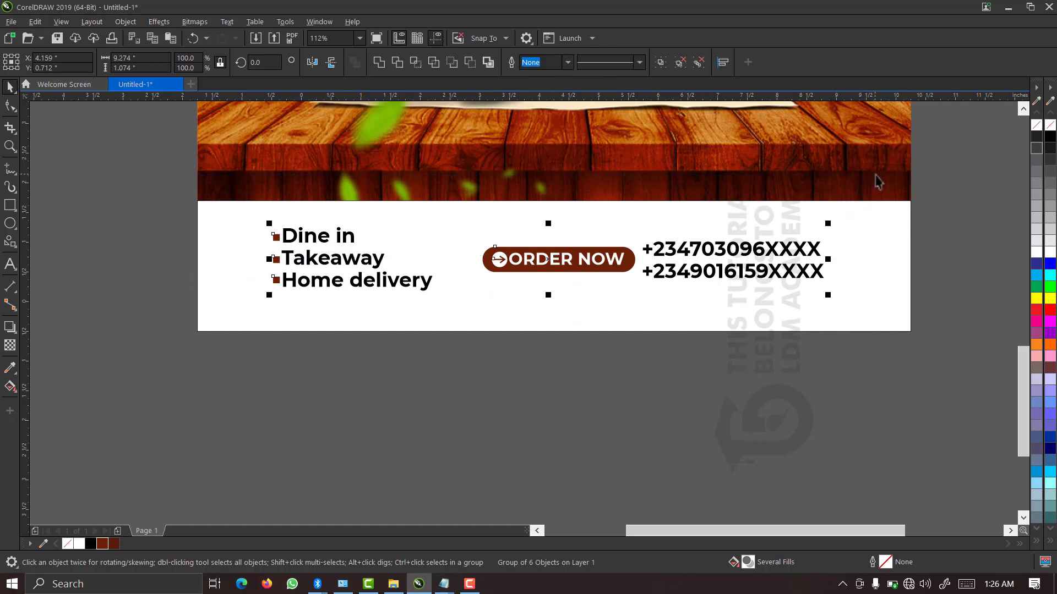
key("ctrl+g")
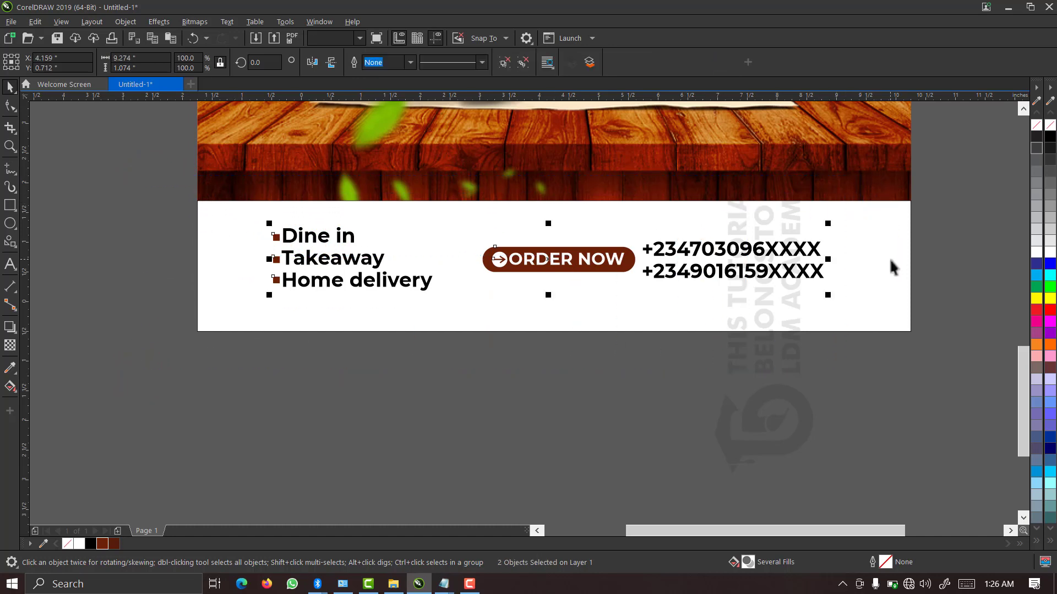
- Centre the combined contents group vertically and horizontally on the white bottom strip
left_click_drag(950, 162, 142, 428)
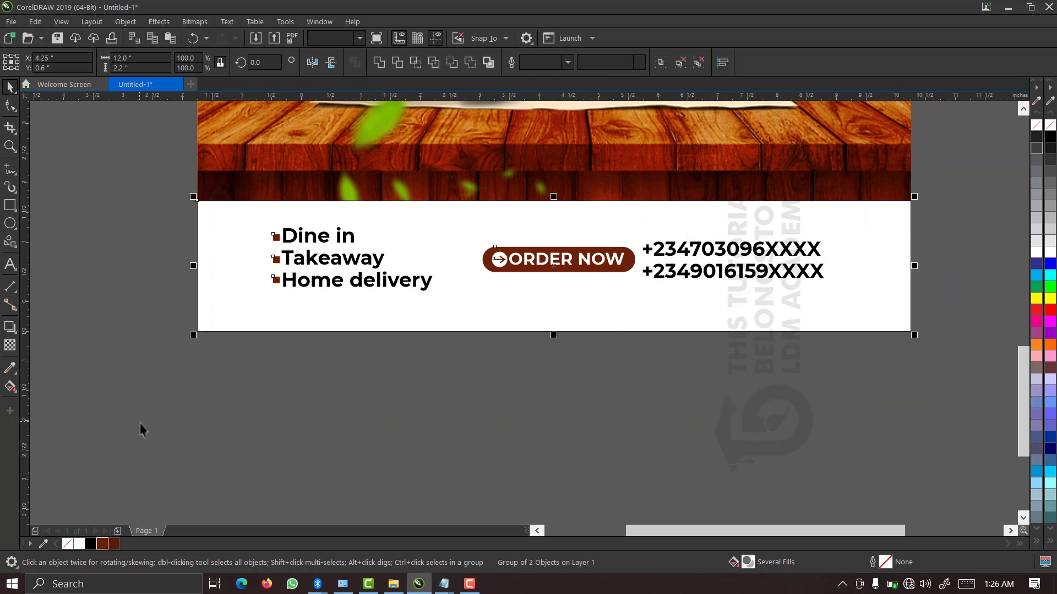
key("e")
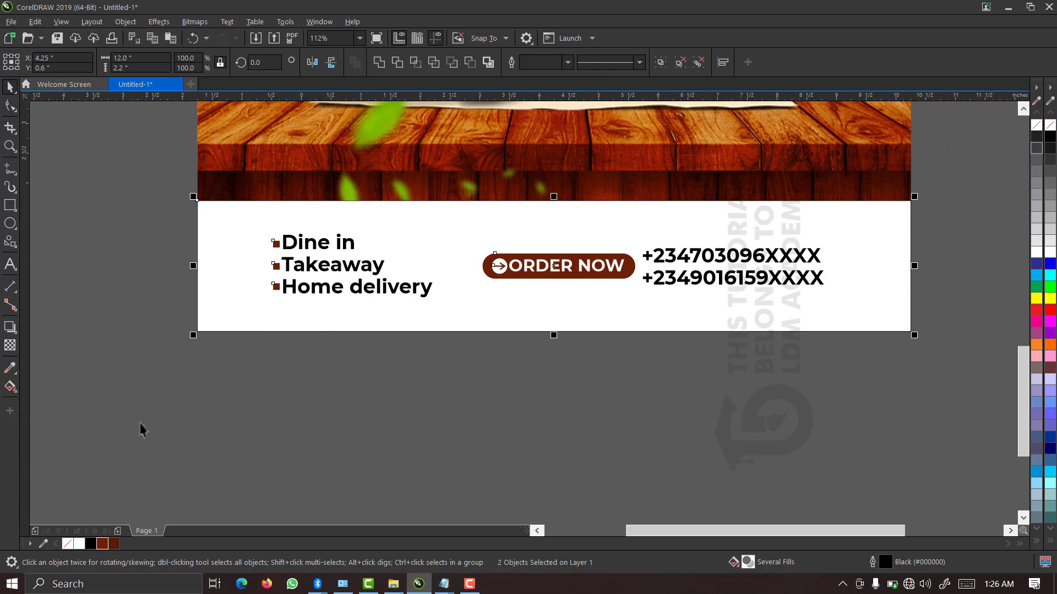
key("c")
left_click(489, 385)
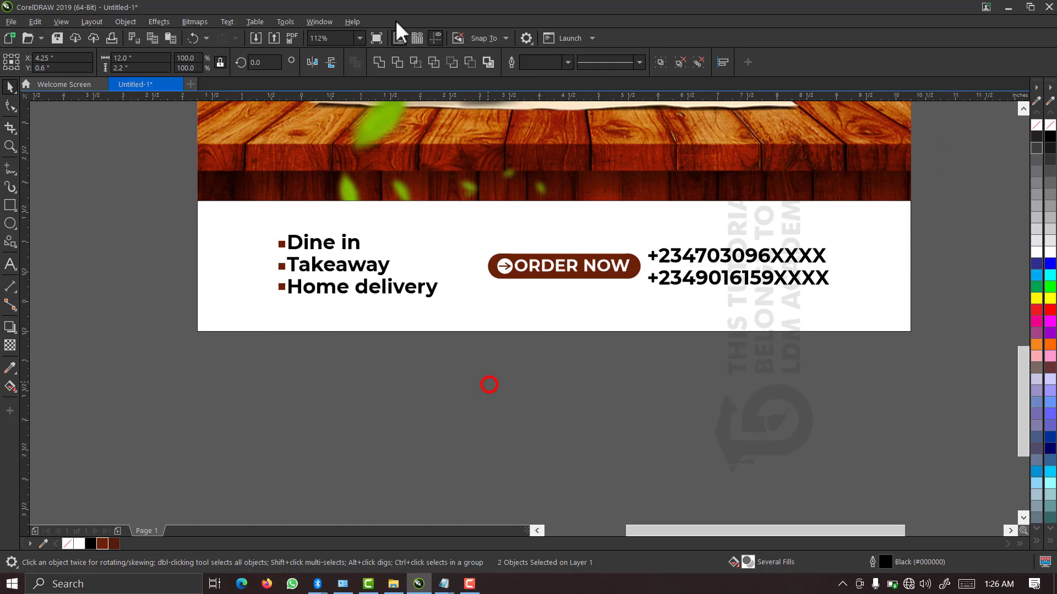
- Review the complete flyer layout at full-page view, enlarged to fill the drawing area
left_click(361, 38)
left_click(345, 62)
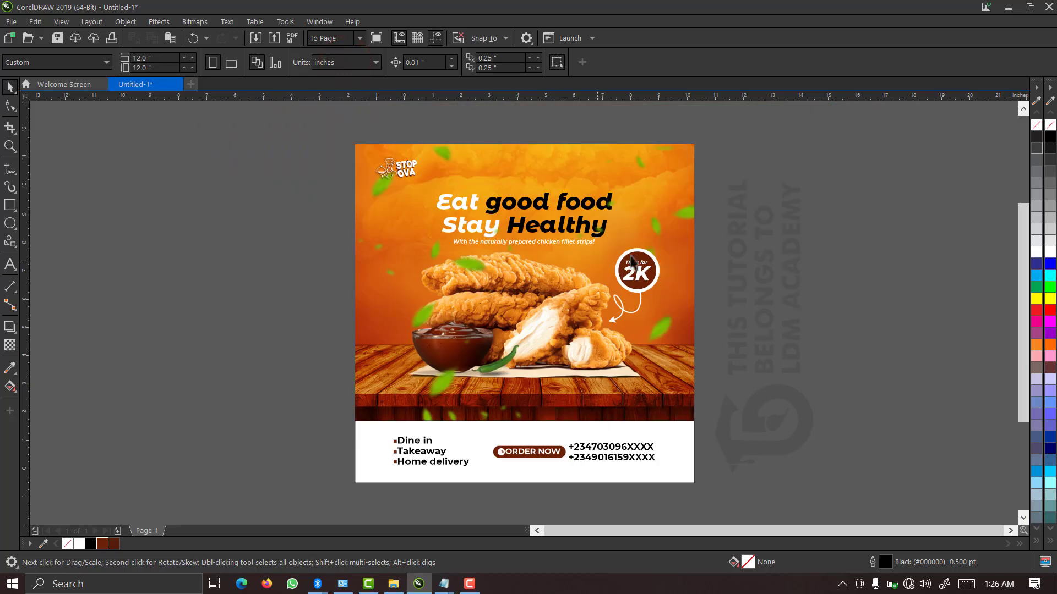
left_click(637, 251)
left_click(734, 226)
key("z")
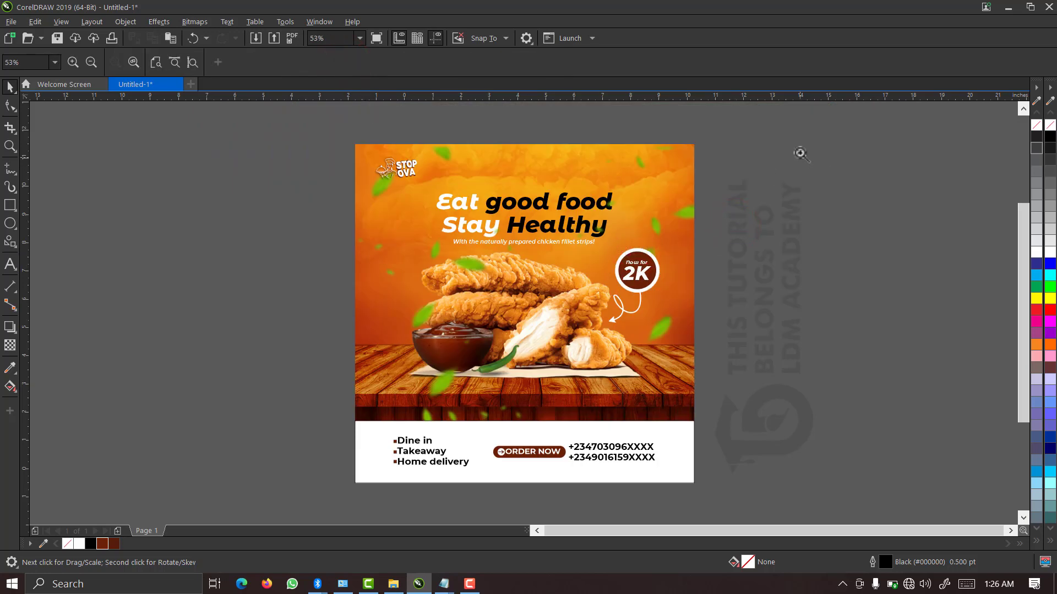
left_click_drag(698, 141, 357, 484)
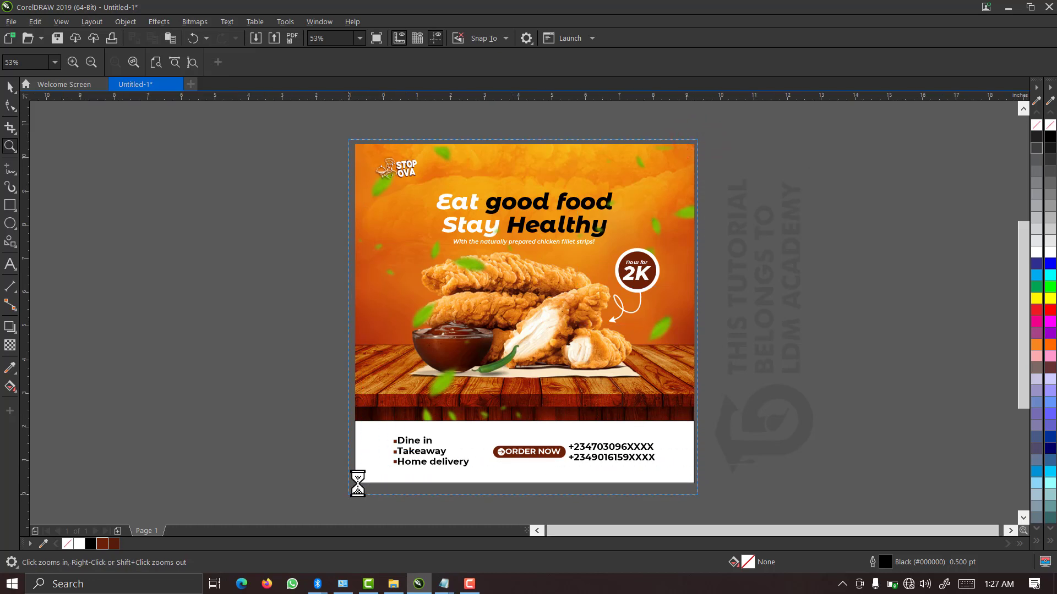
key("space")
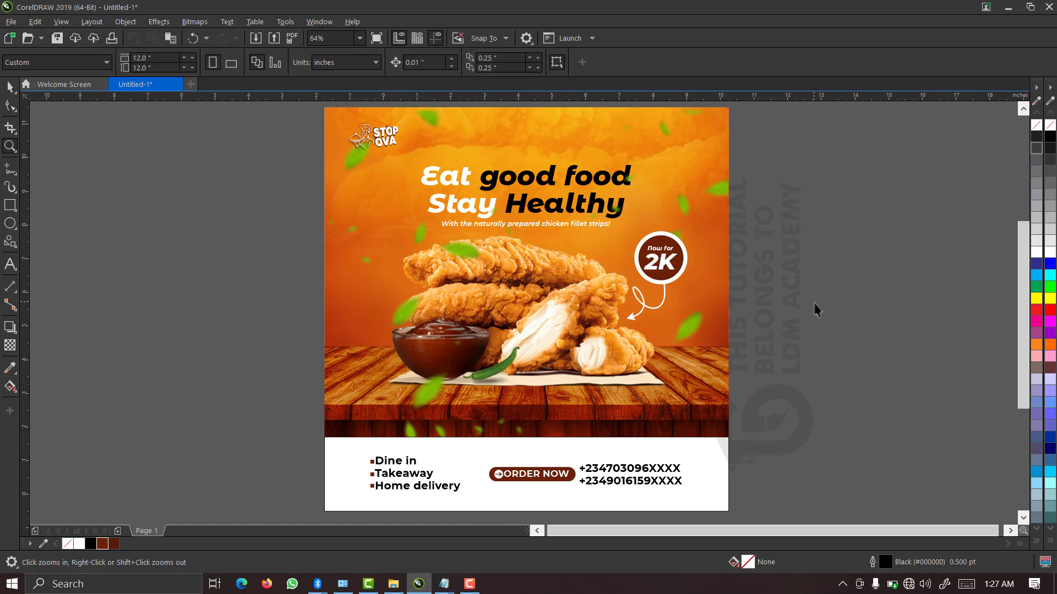